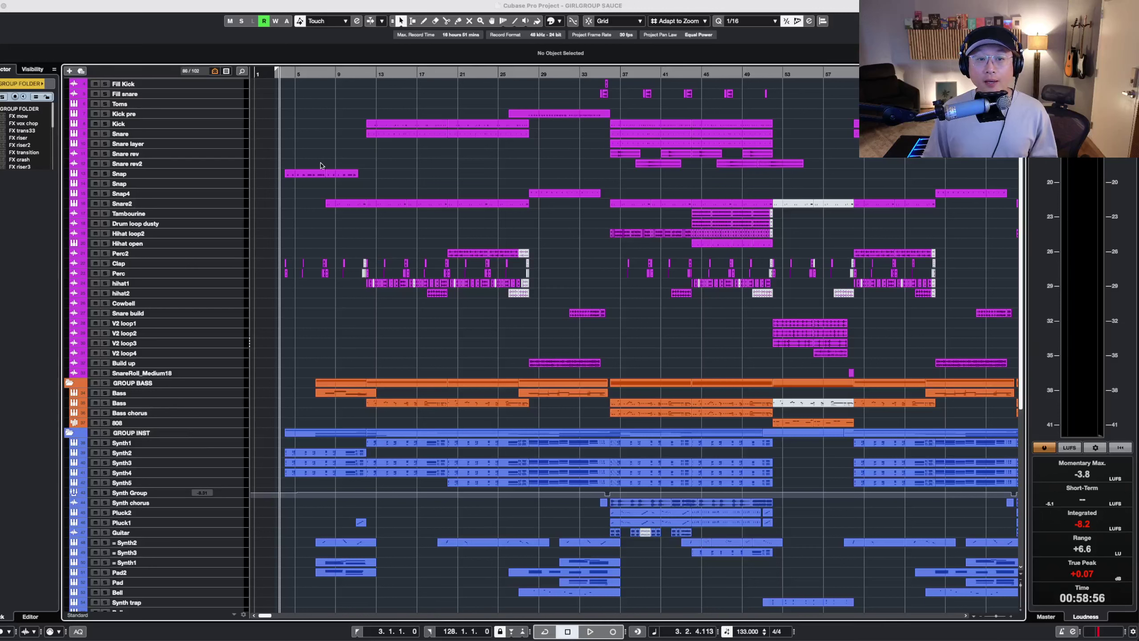
- Place the playback position at about bar 3 and play the song with a wider stretch of the arrangement in view
click(281, 75)
drag(280, 76, 283, 79)
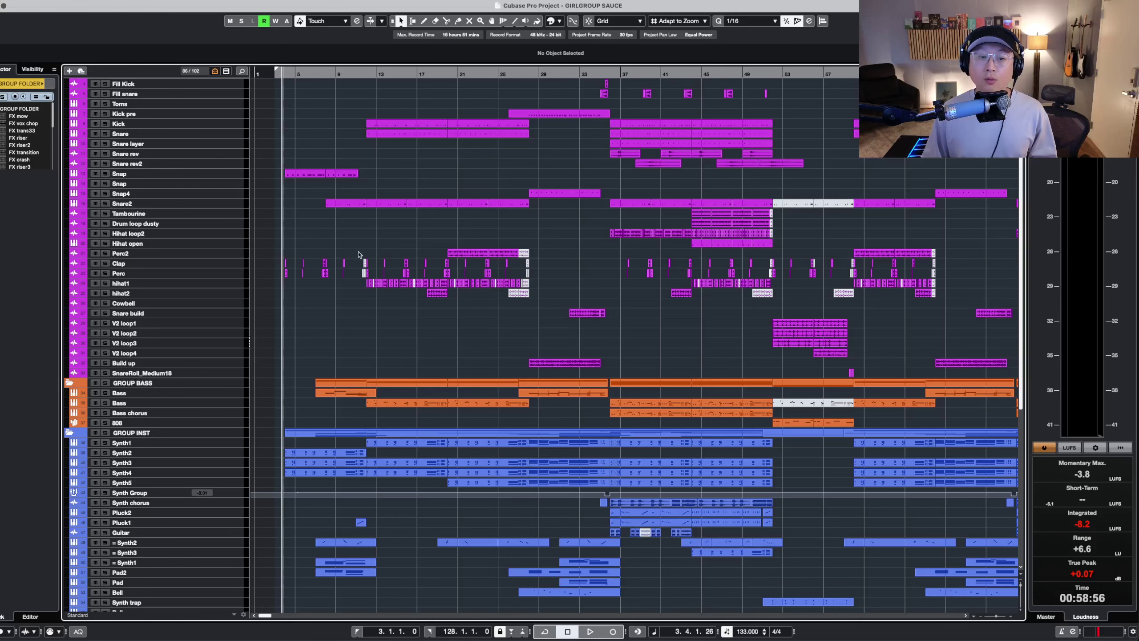
scroll(358, 255, down, 1)
key(g)
key(space)
key(g)
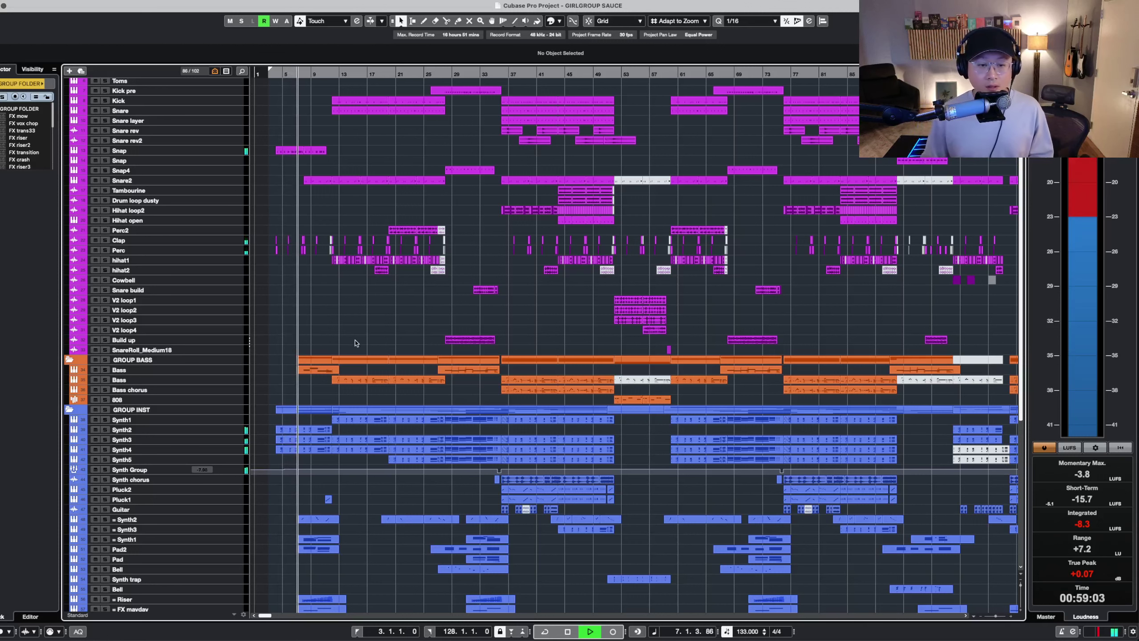
scroll(360, 312, down, 1)
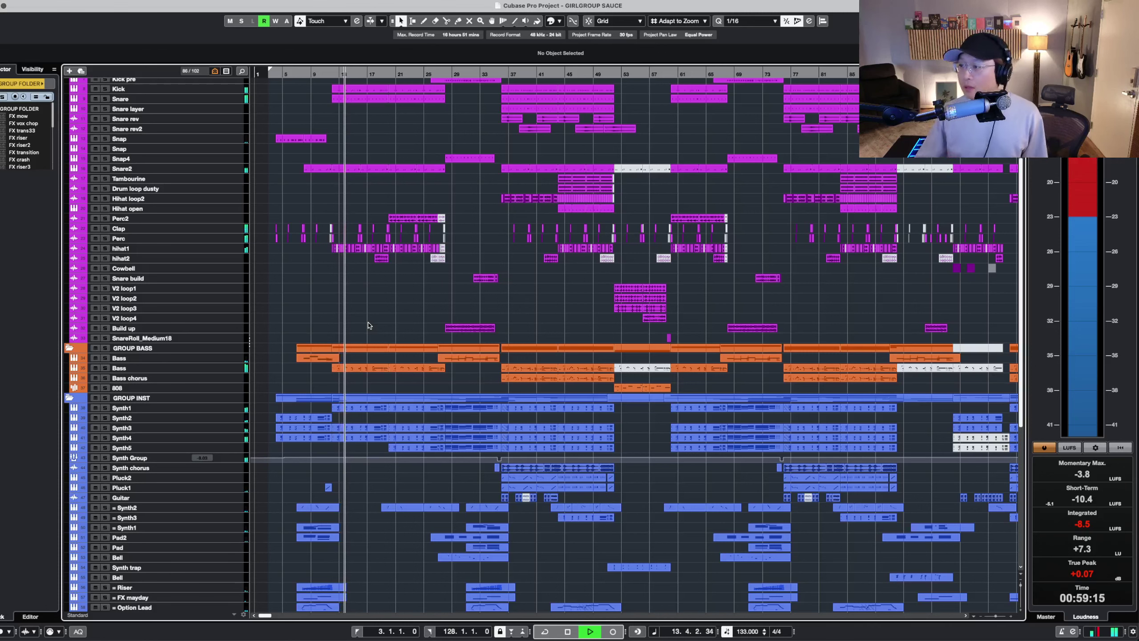
- Examine the drum group's tracks up close while the song plays, from the fills and kick to the percussion and build-up parts
scroll(425, 308, down, 10)
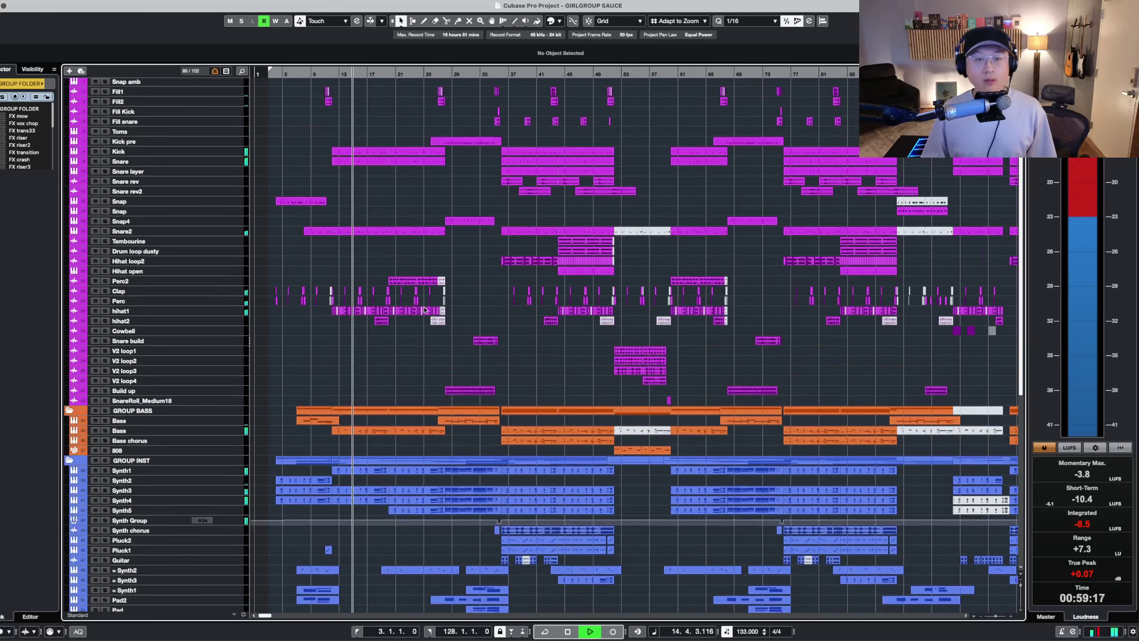
scroll(425, 309, up, 5)
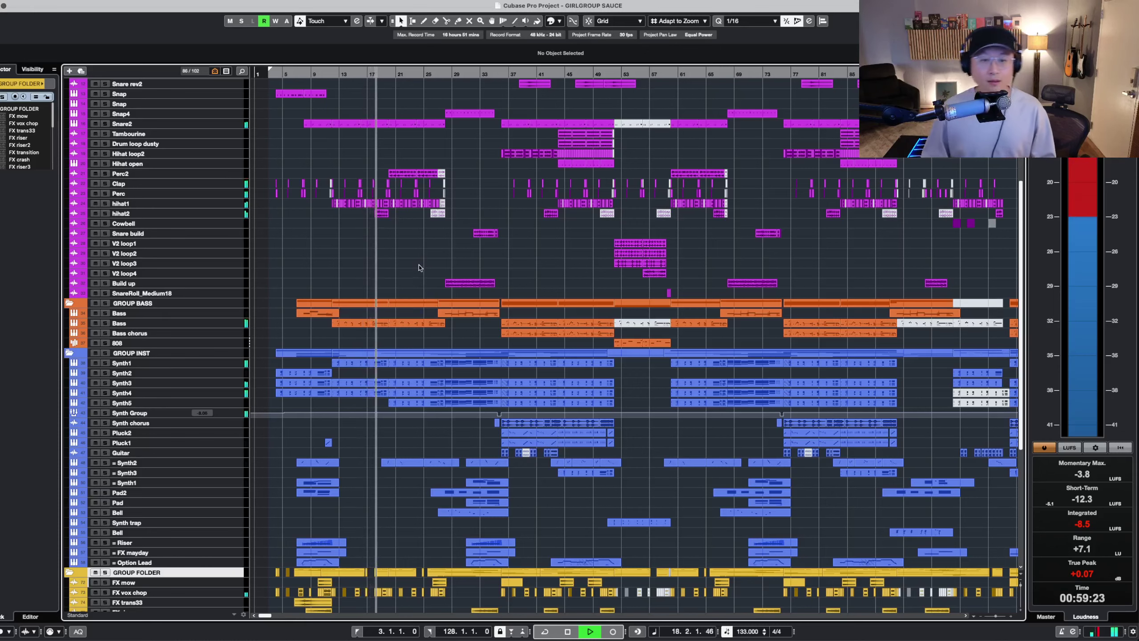
key(shift+h)
key(shift+h)
key(shift+h)
scroll(432, 232, up, 5)
key(h)
key(h)
key(h)
key(h)
key(h)
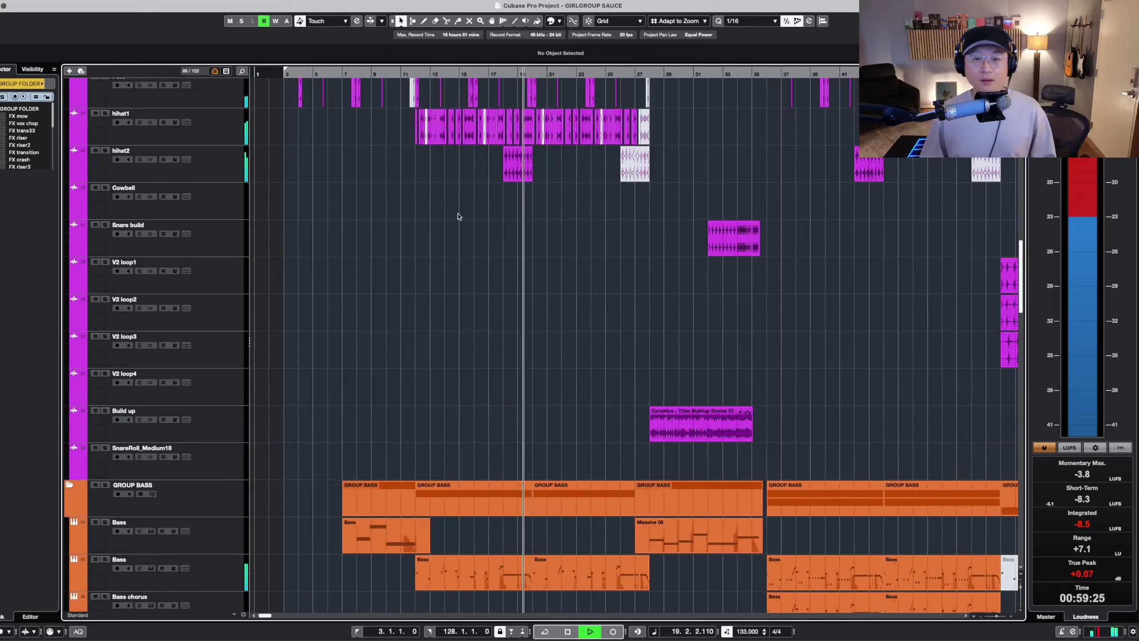
scroll(543, 215, up, 3)
key(g)
scroll(602, 238, up, 8)
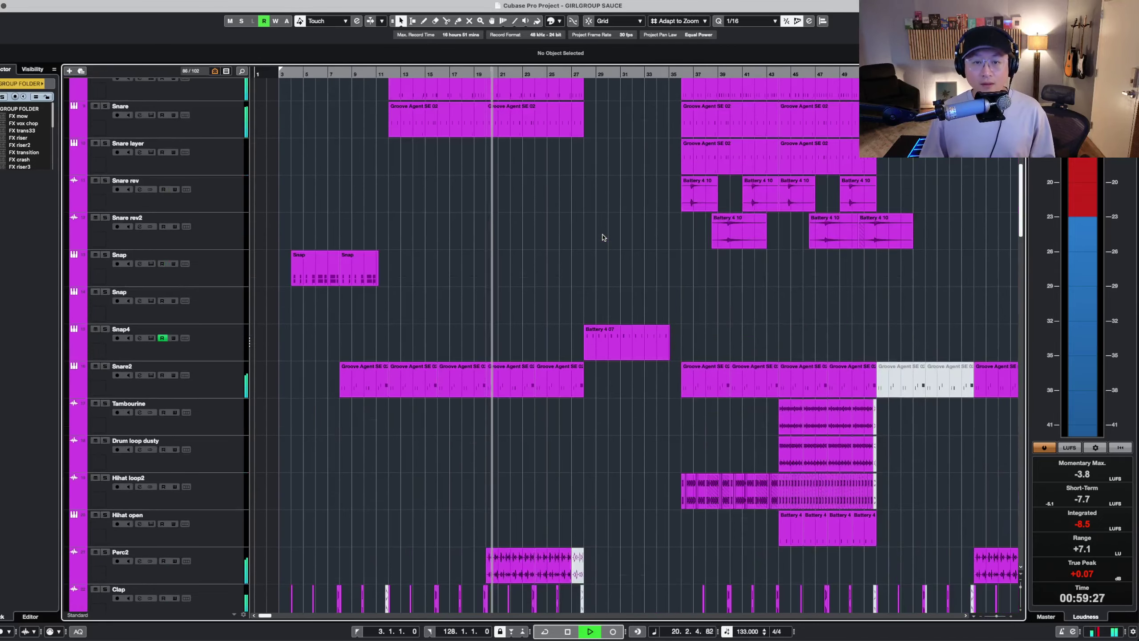
key(shift+g)
scroll(604, 236, up, 2)
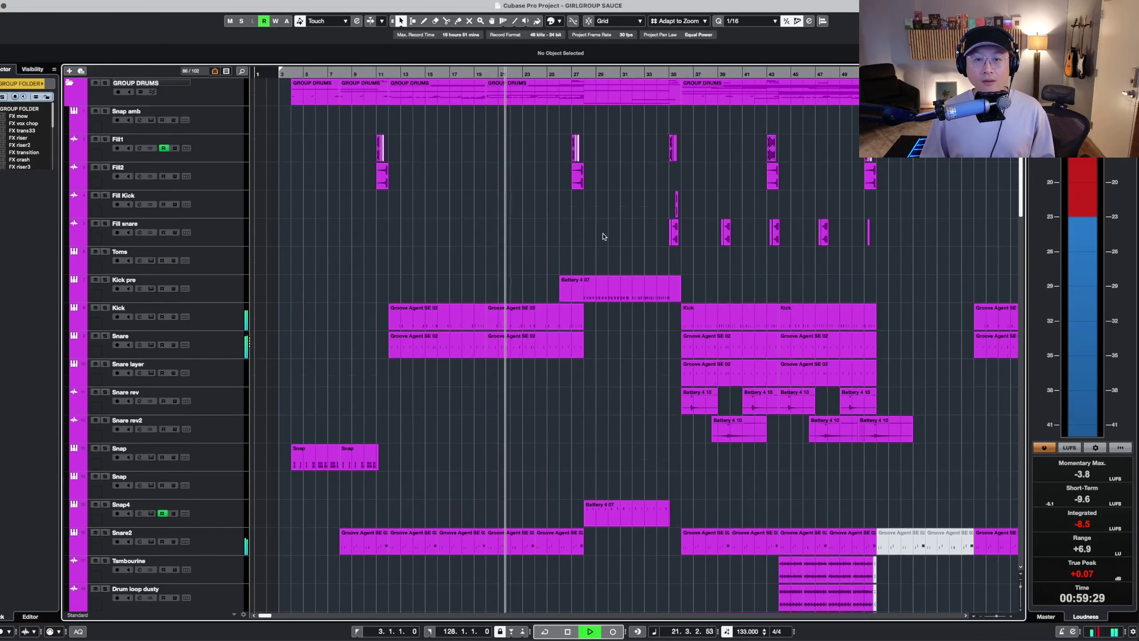
scroll(602, 236, down, 15)
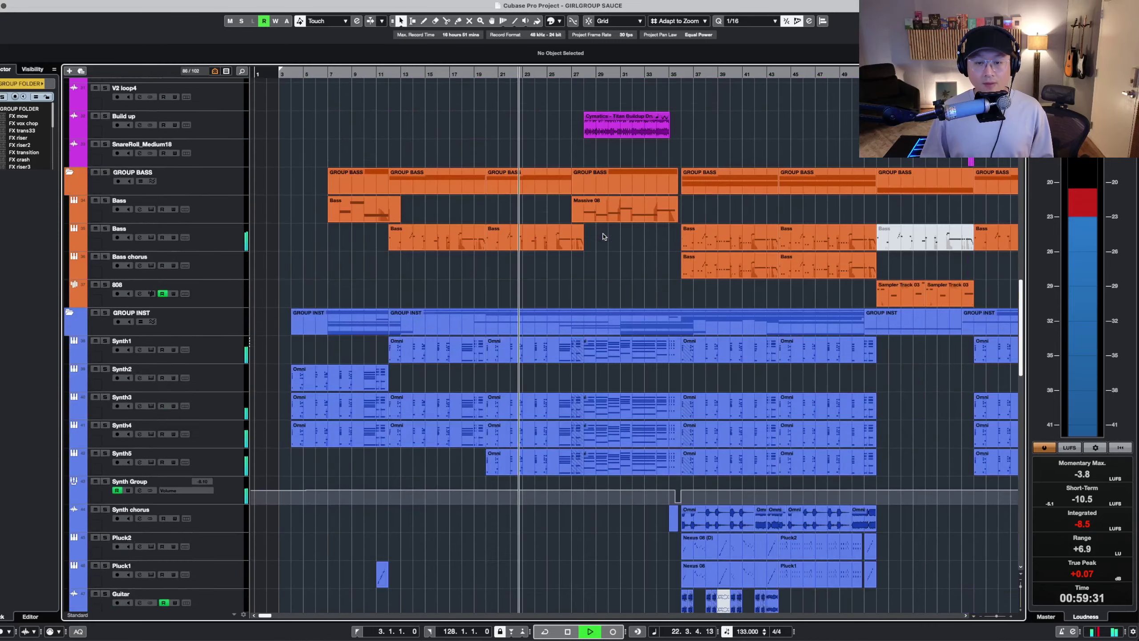
- Examine the bass, instrument and FX group tracks during playback, and return to a compact overview starting at the drum group
scroll(603, 236, down, 2)
key(g)
key(g)
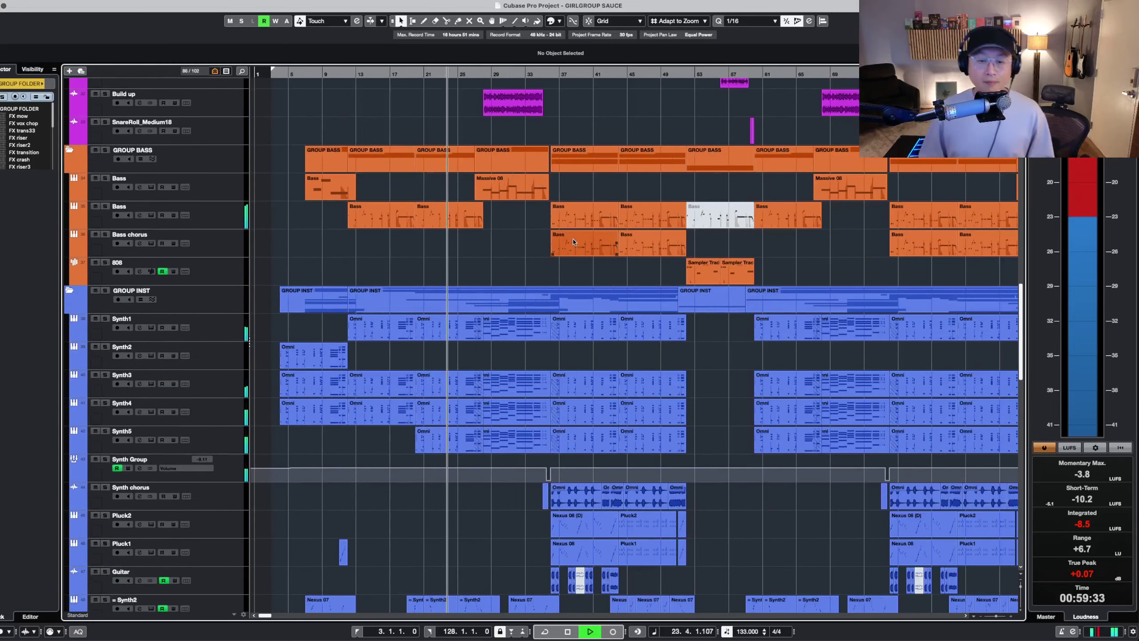
scroll(573, 242, down, 5)
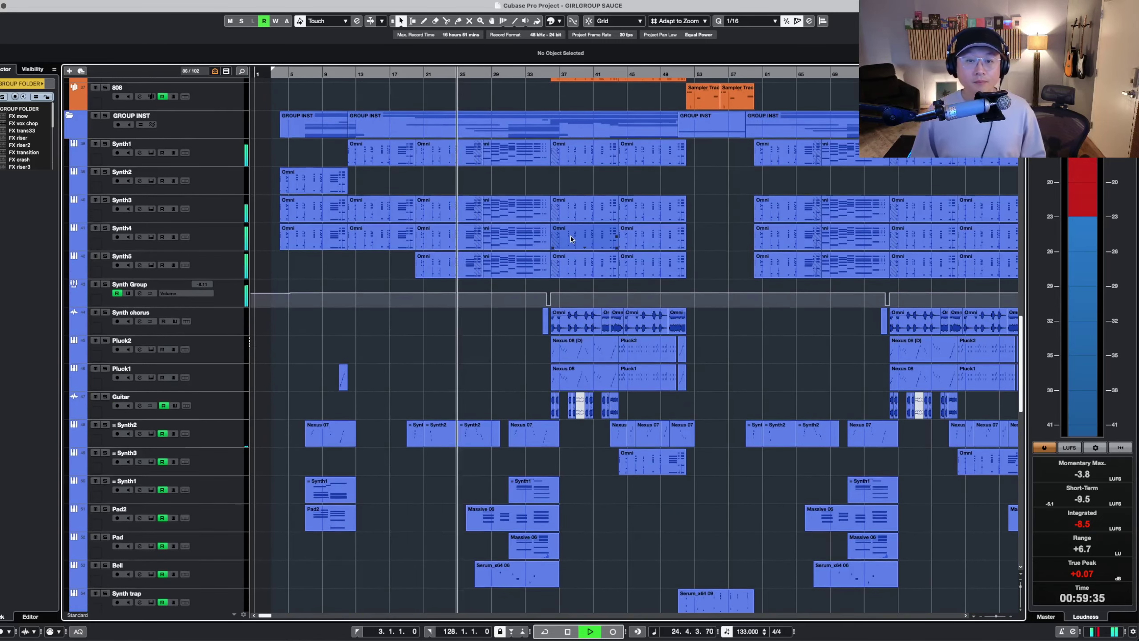
scroll(572, 238, down, 4)
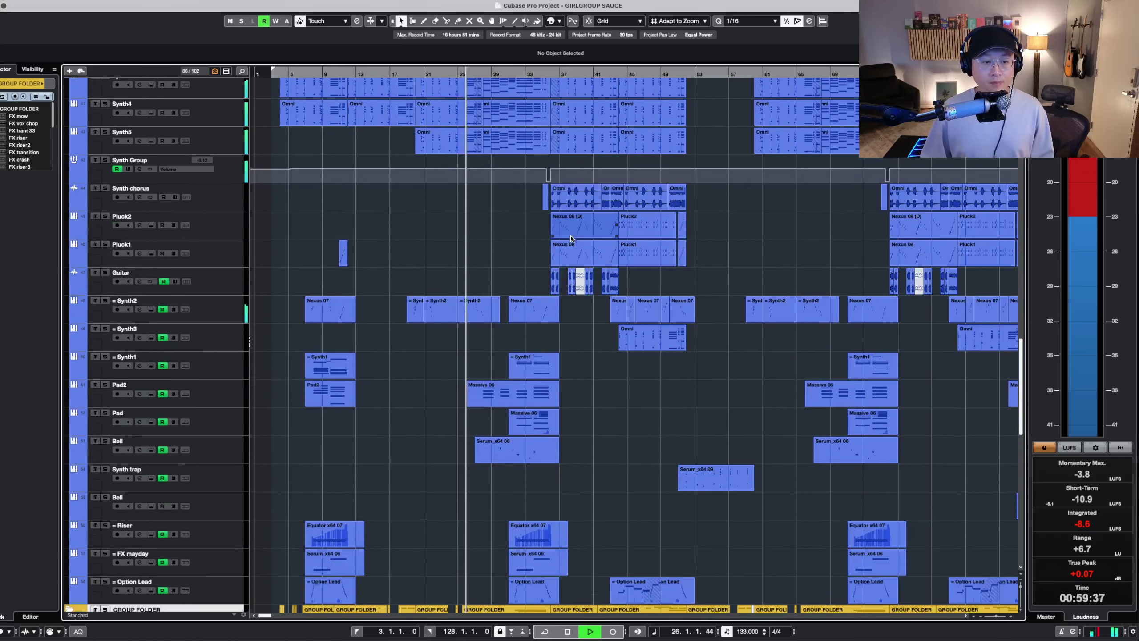
scroll(571, 238, down, 6)
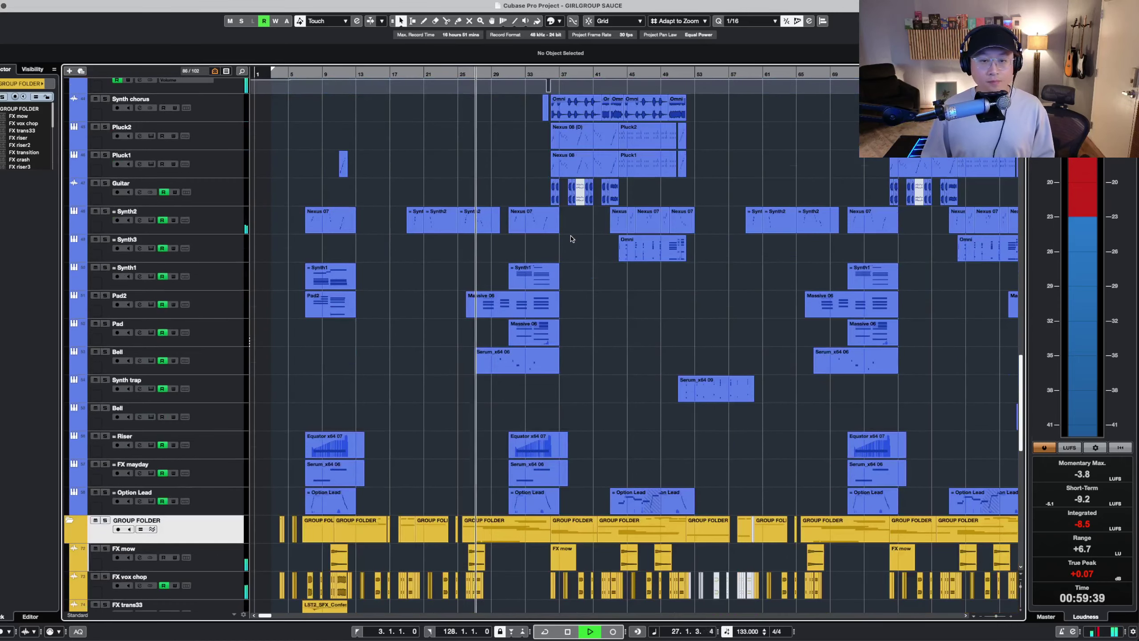
scroll(571, 238, down, 10)
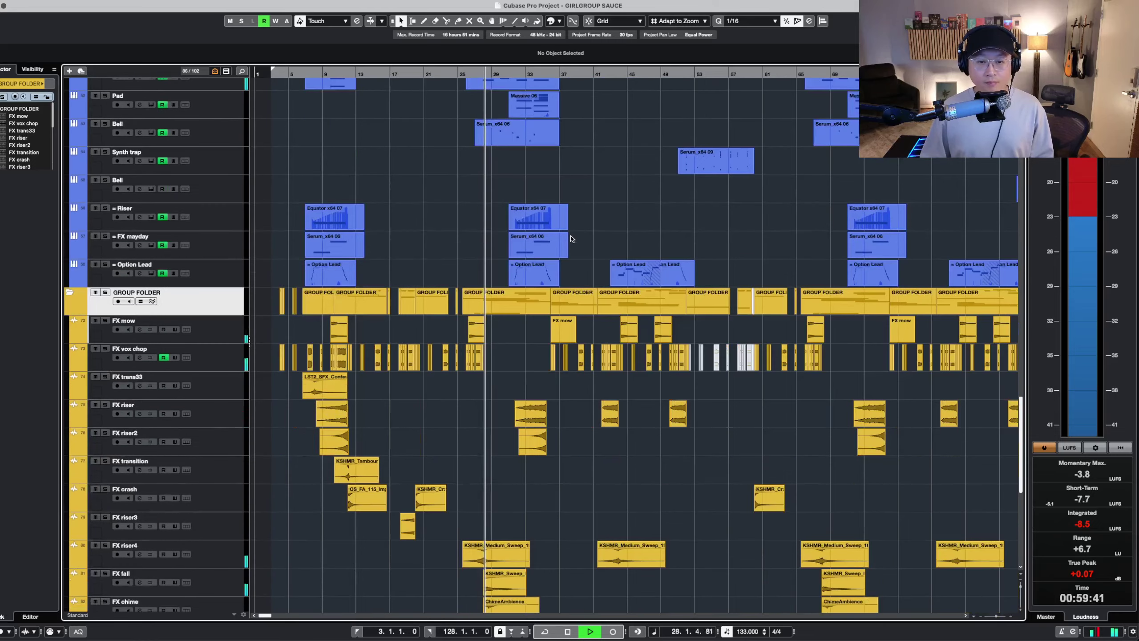
scroll(572, 239, up, 20)
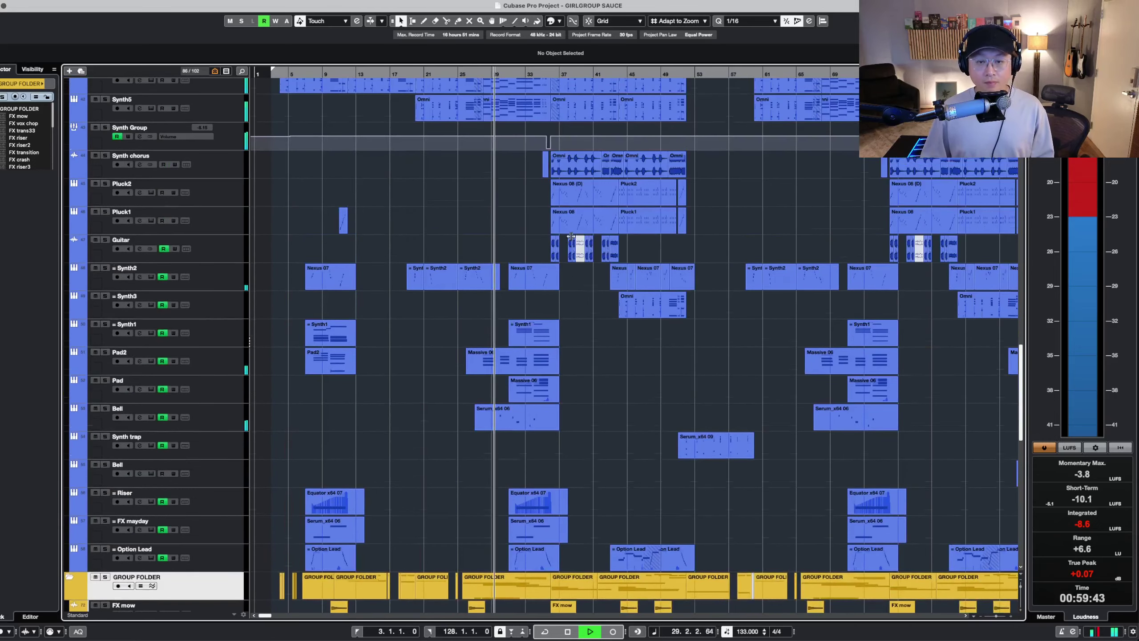
scroll(571, 238, up, 12)
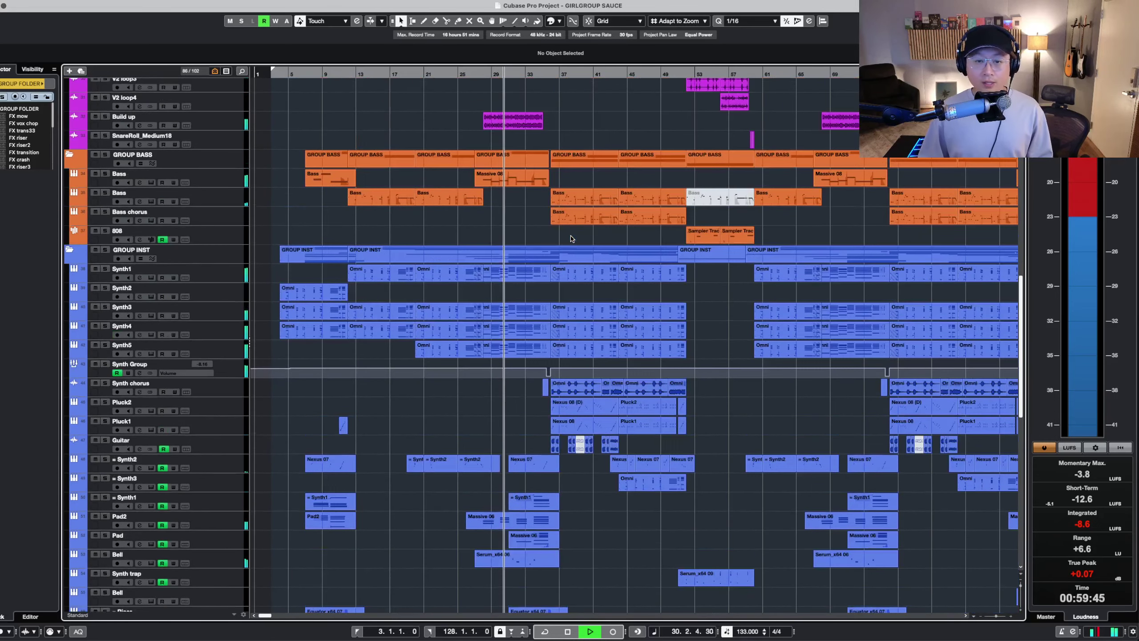
scroll(572, 238, up, 10)
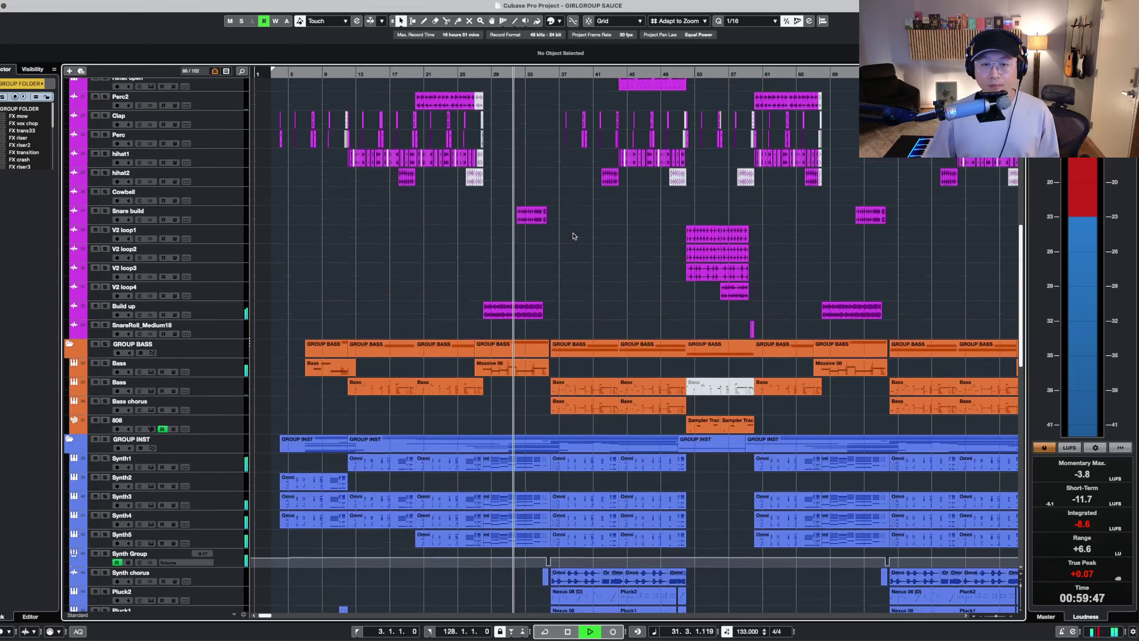
scroll(574, 236, up, 9)
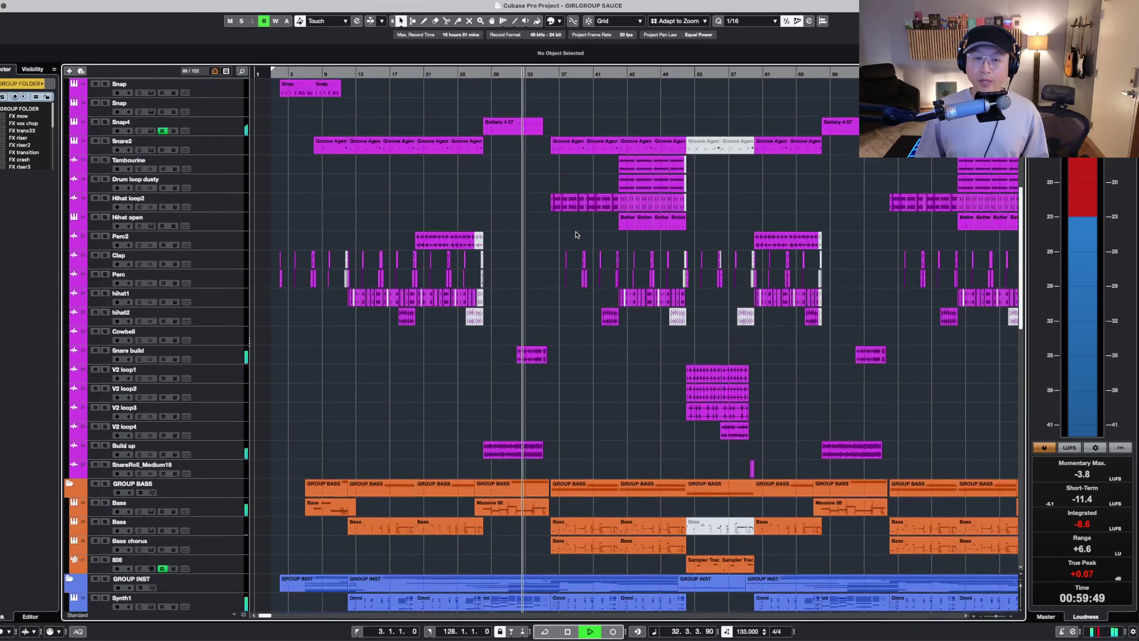
scroll(576, 235, up, 10)
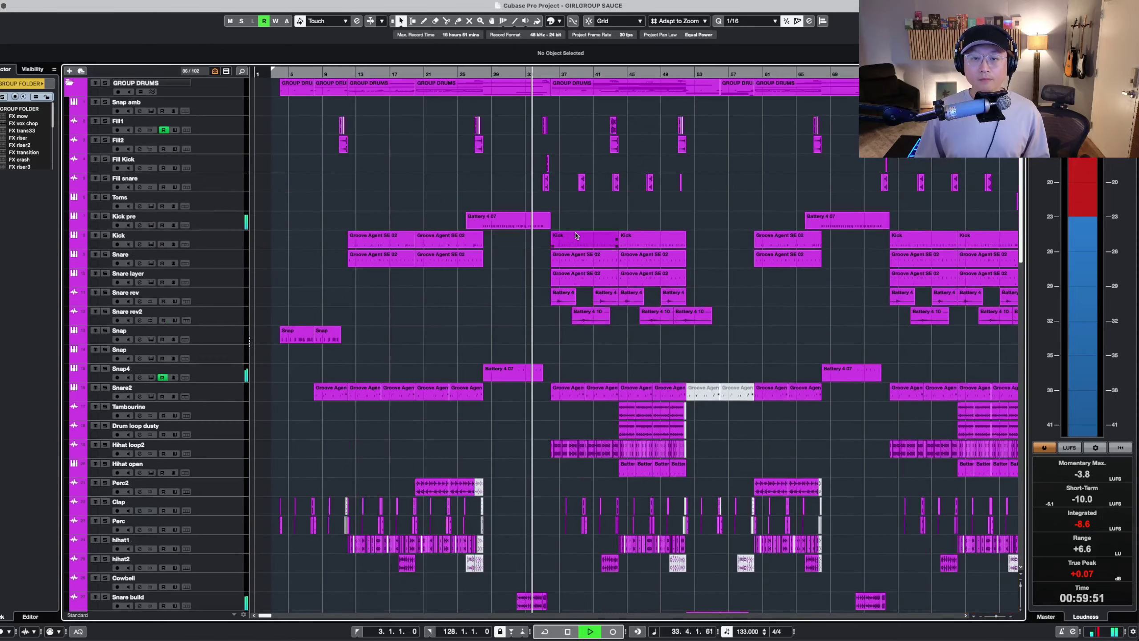
key(shift+g)
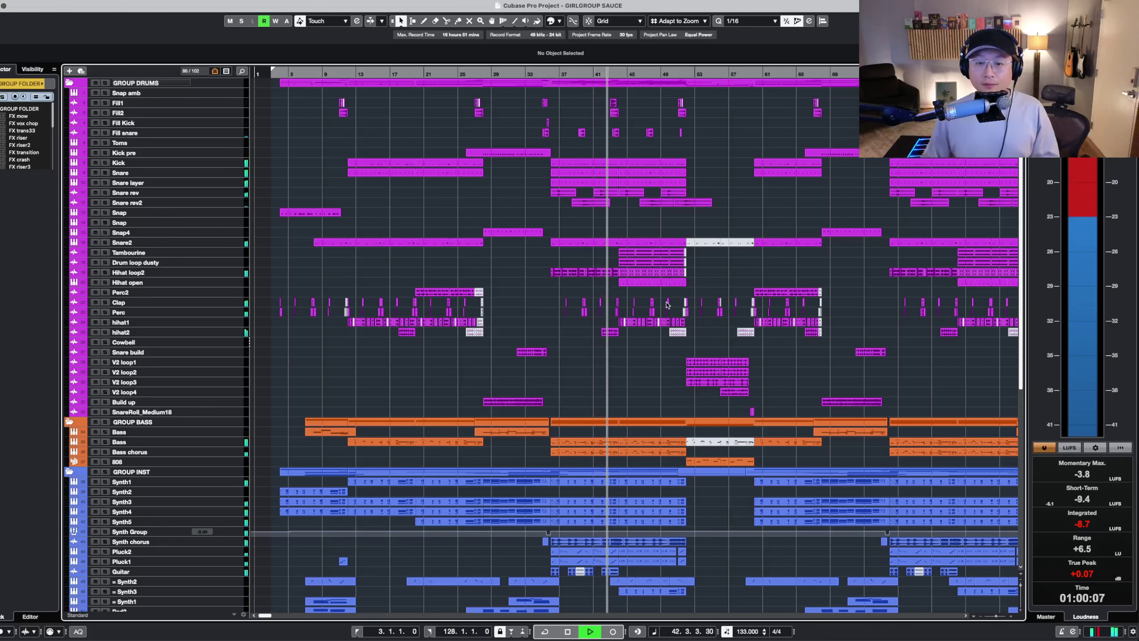
- Examine the layered parts between bars 36 and 51 across the drum, bass, instrument and FX tracks
scroll(666, 305, down, 2)
key(h)
key(h)
key(h)
key(shift+h)
key(shift+h)
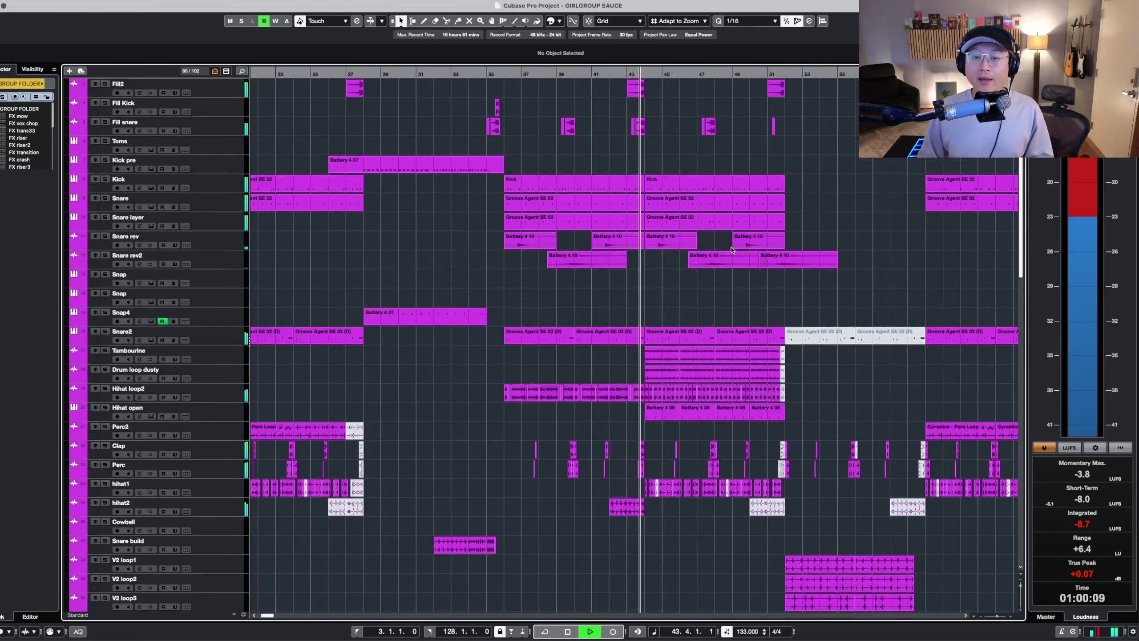
scroll(731, 250, down, 1)
key(h)
scroll(731, 250, down, 1)
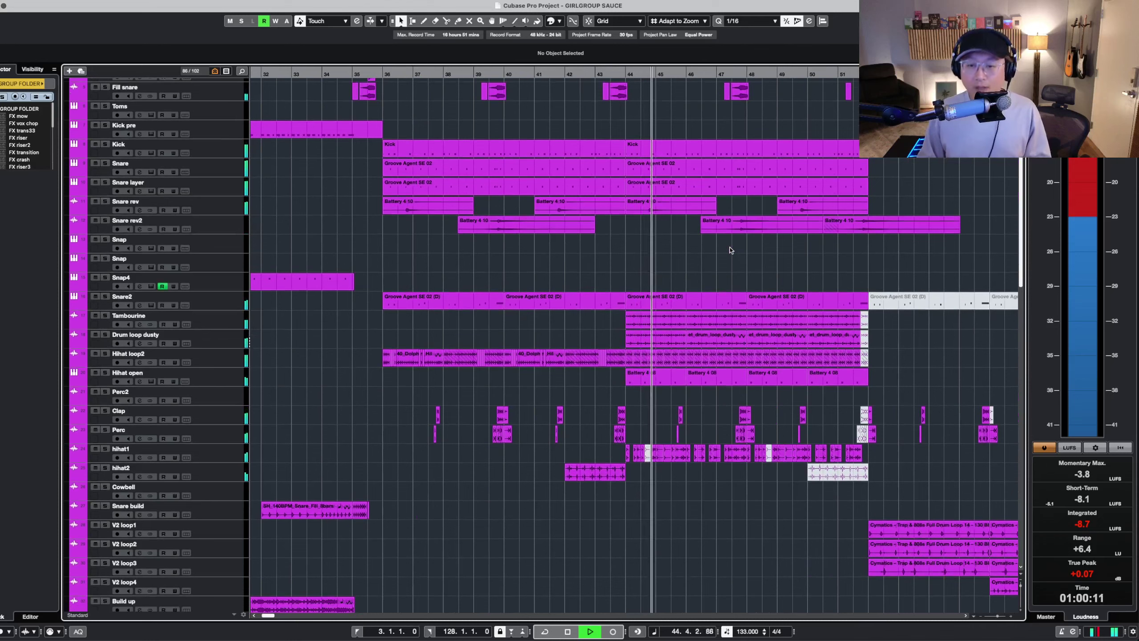
scroll(732, 250, down, 3)
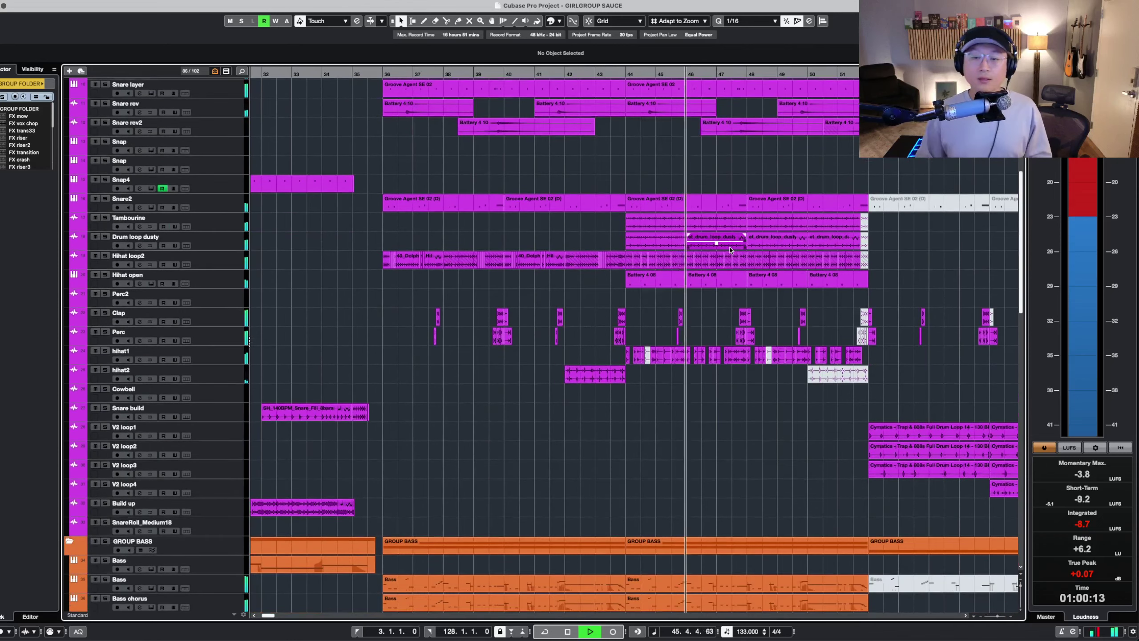
scroll(730, 250, down, 10)
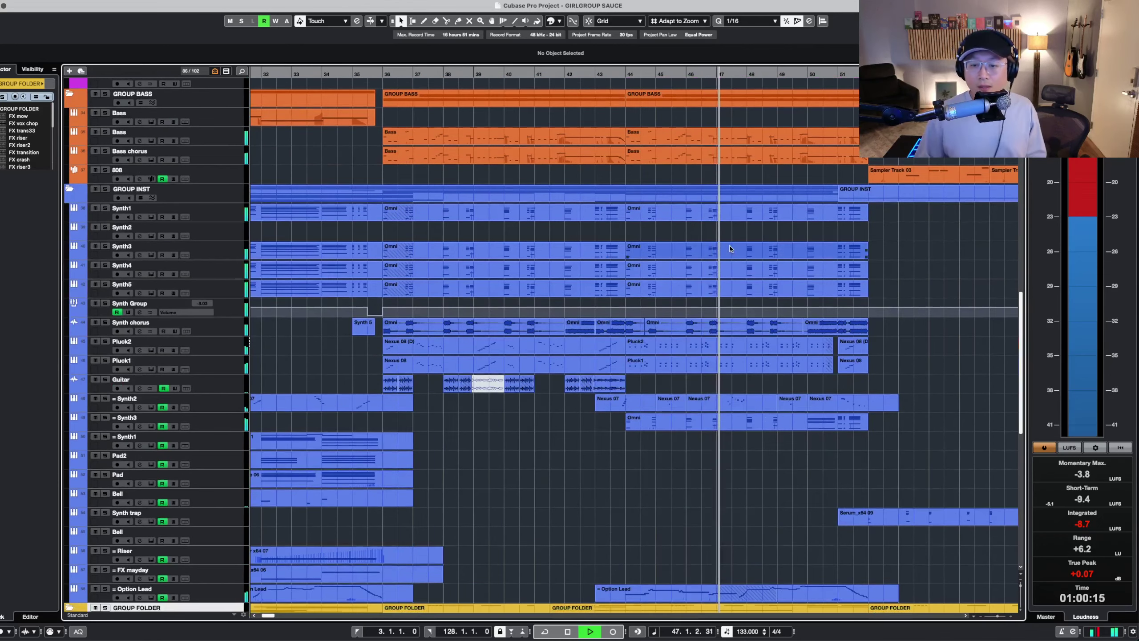
scroll(730, 248, down, 10)
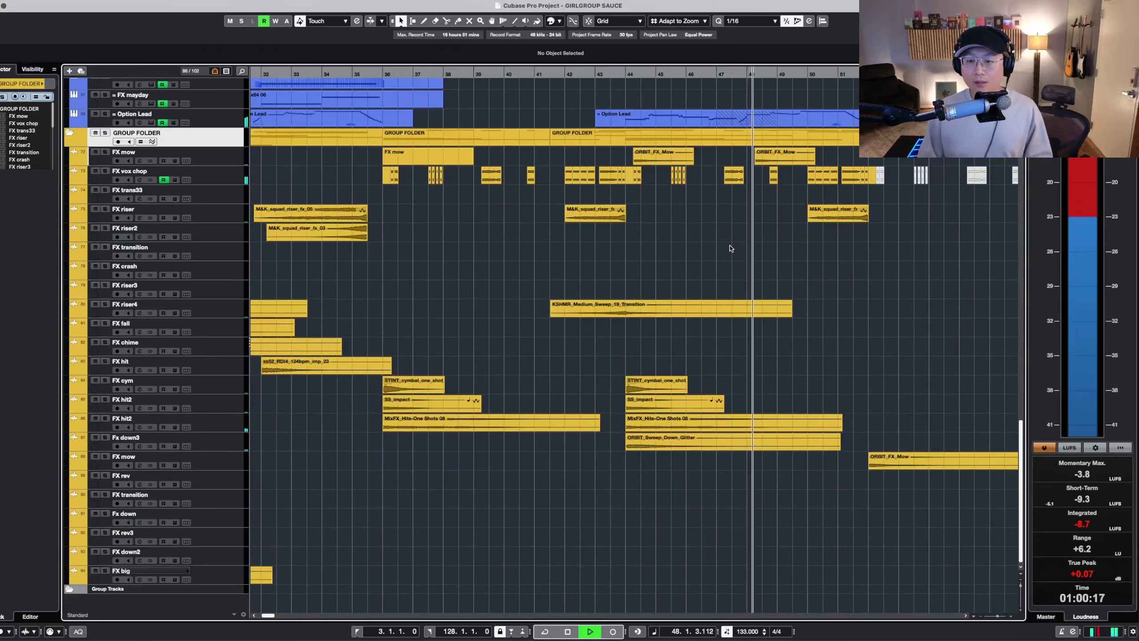
scroll(731, 248, up, 20)
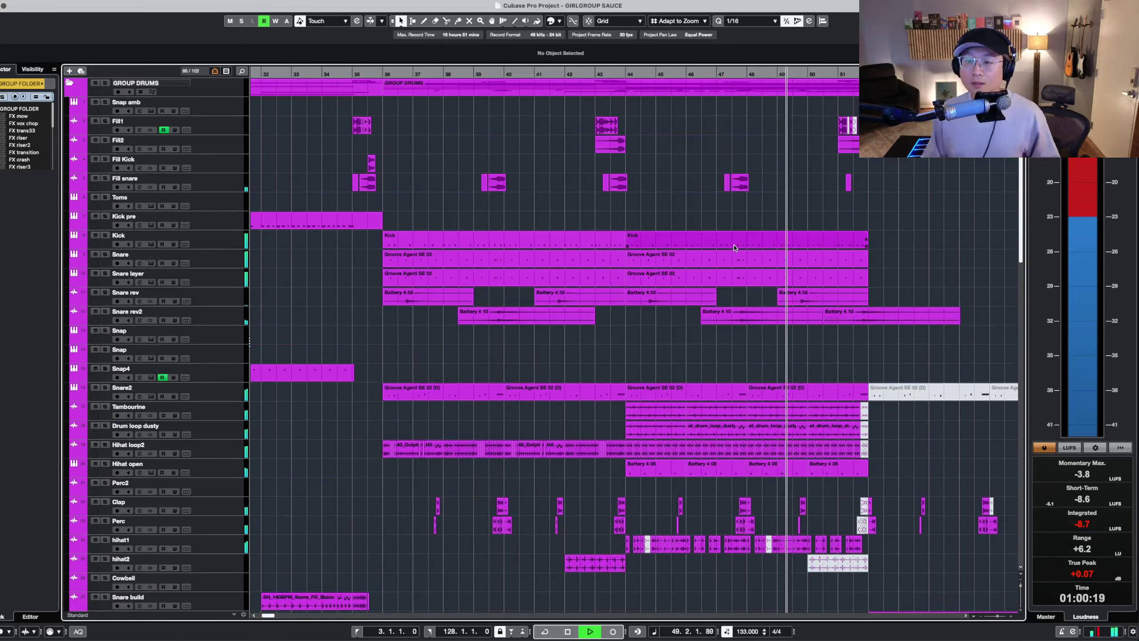
- Examine the Fill1, Fill2 and Fill snare clips at the section change around bar 51
key(g)
key(g)
key(g)
key(g)
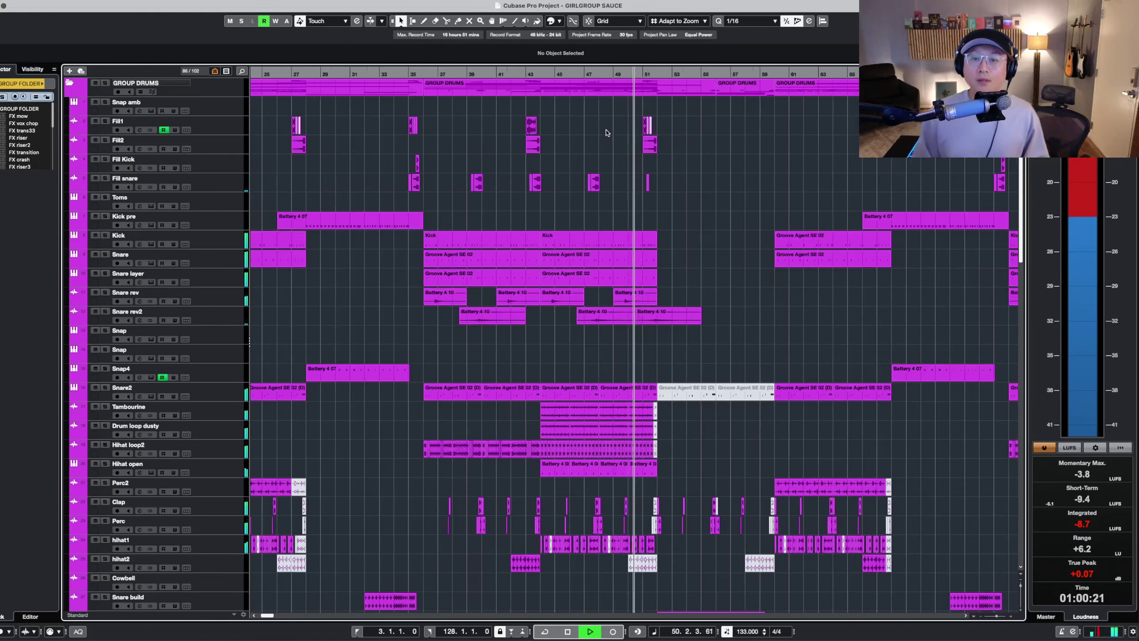
scroll(599, 140, up, 5)
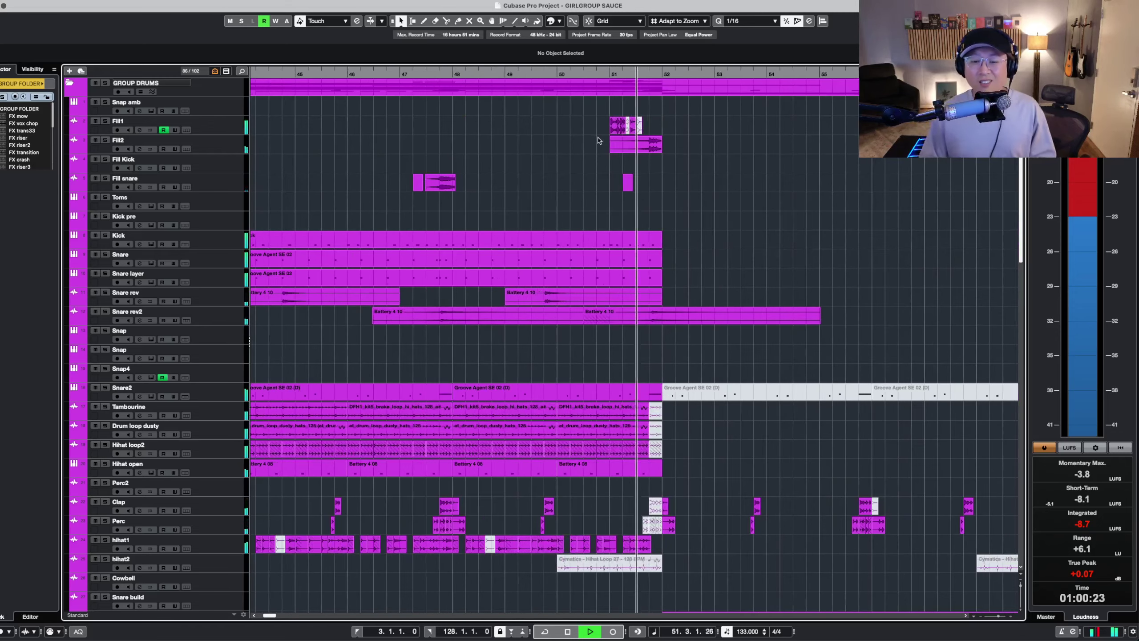
scroll(602, 137, down, 1)
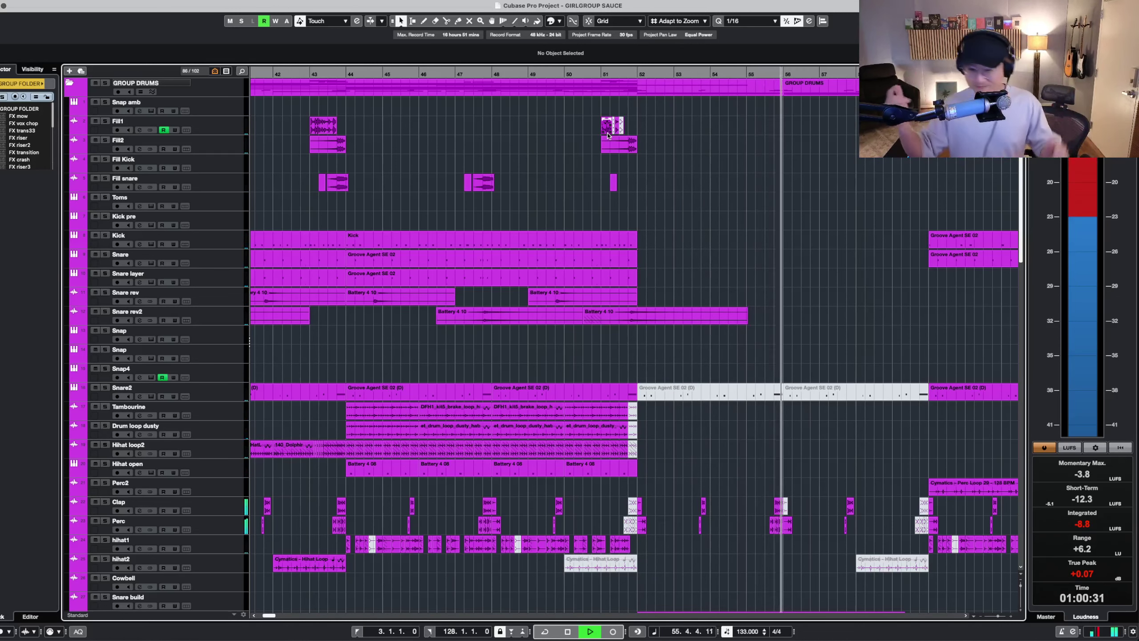
key(g)
key(g)
key(g)
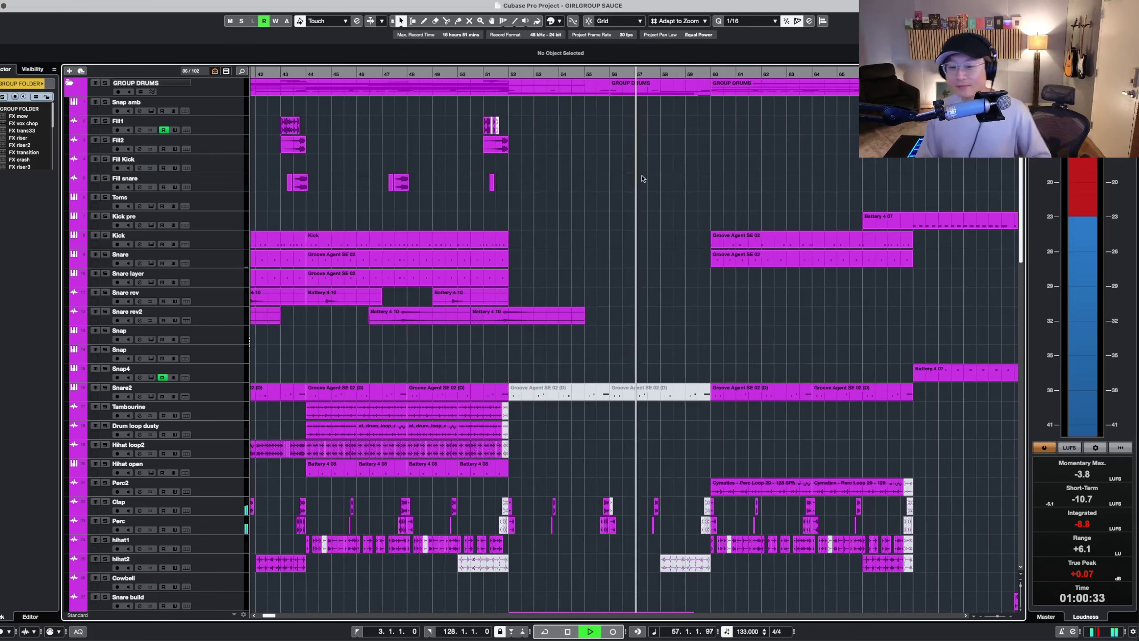
- Review the V2 loop and 808 section between bars 52 and 60 against its neighbouring sections, and stop playback at about bar 60
key(shift+g)
key(g)
key(shift+h)
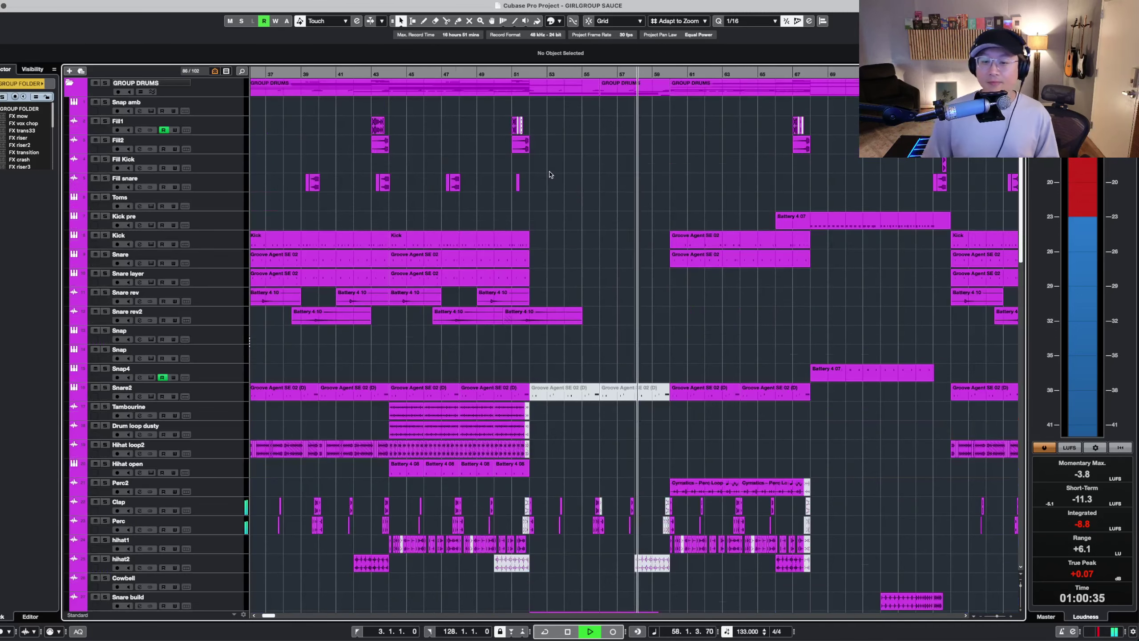
key(g)
key(shift+g)
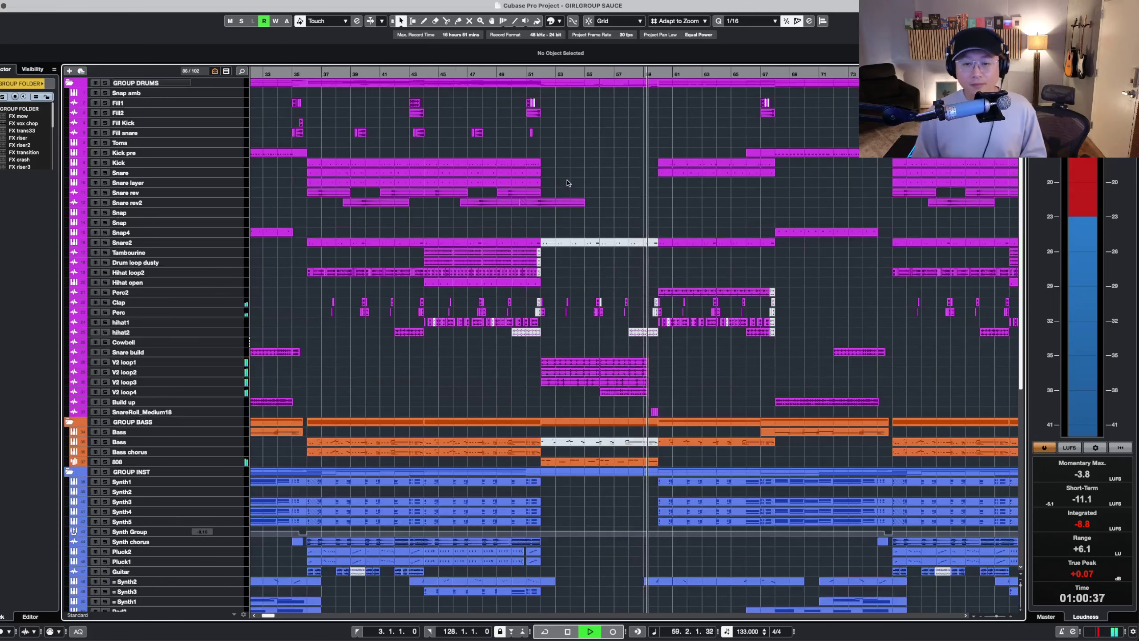
key(g)
key(g)
key(g)
key(g)
key(space)
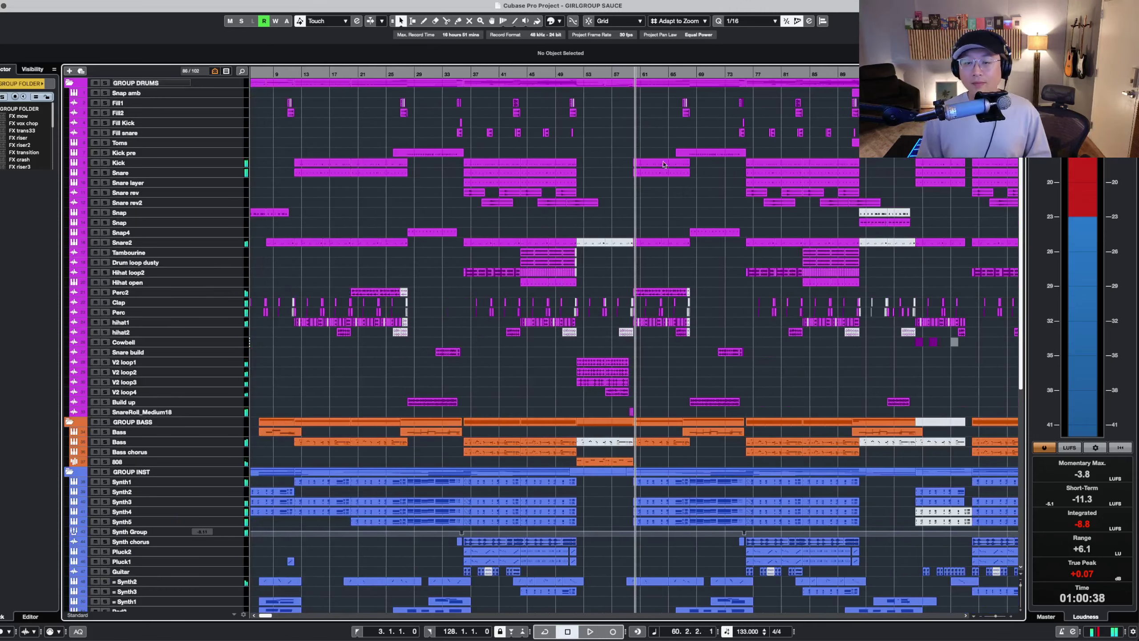
- Show the full song arrangement, move the playback position to about bar 10, and enlarge the track rows
key(g)
key(shift+g)
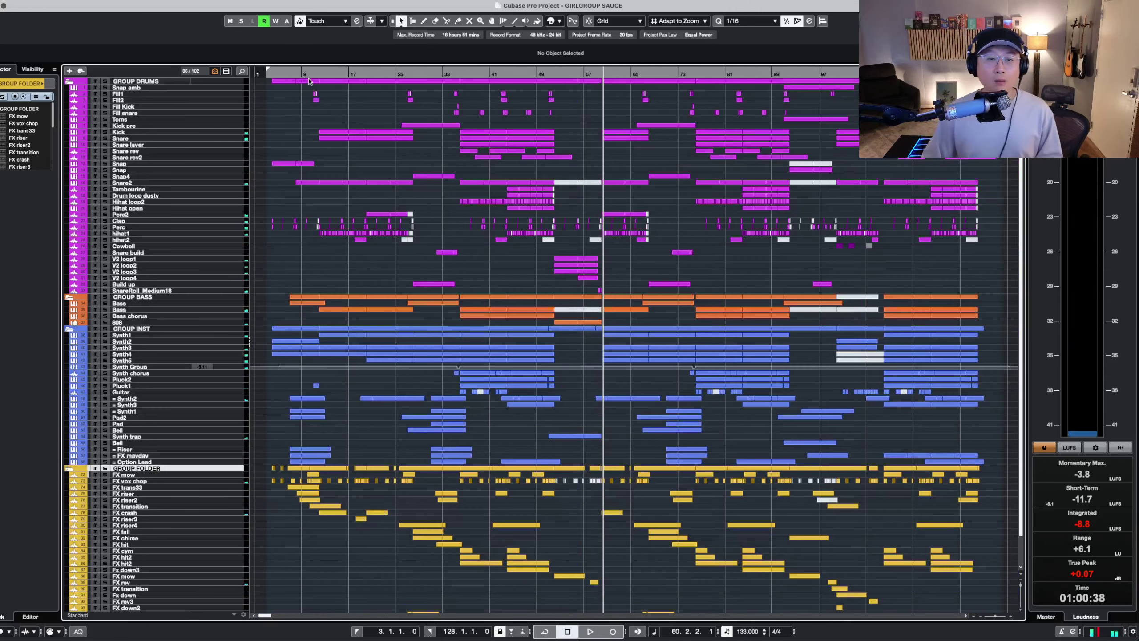
click(309, 77)
key(shift+h)
key(shift+h)
key(shift+h)
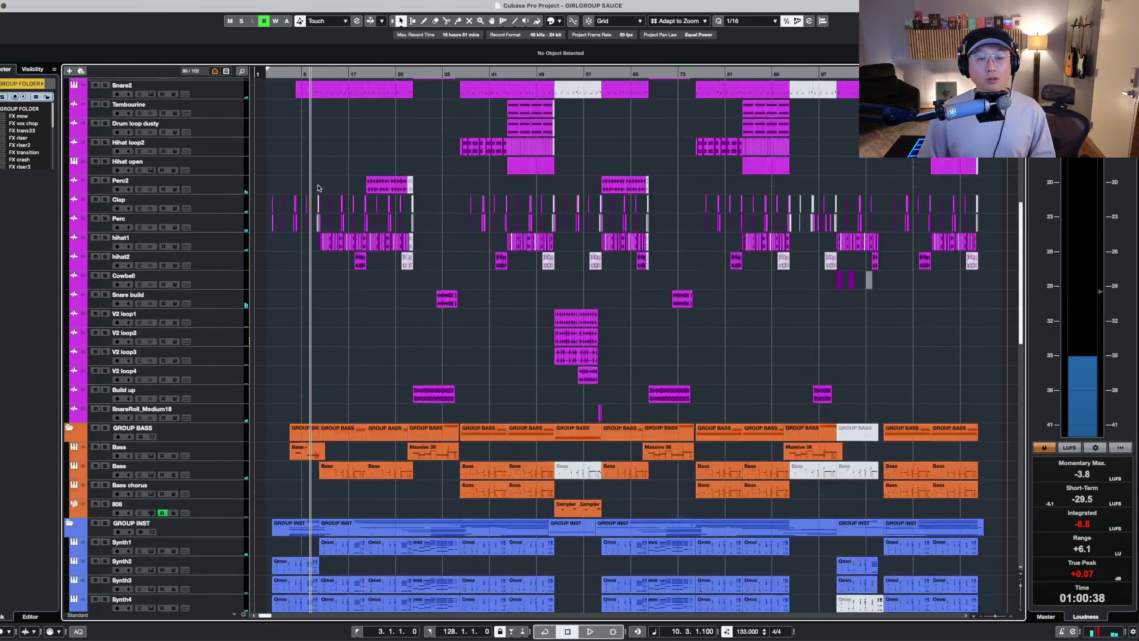
- Bring the GROUP DRUMS tracks into view and set the playback position to bar 4, where the intro begins
key(h)
key(h)
key(h)
key(h)
scroll(365, 179, up, 5)
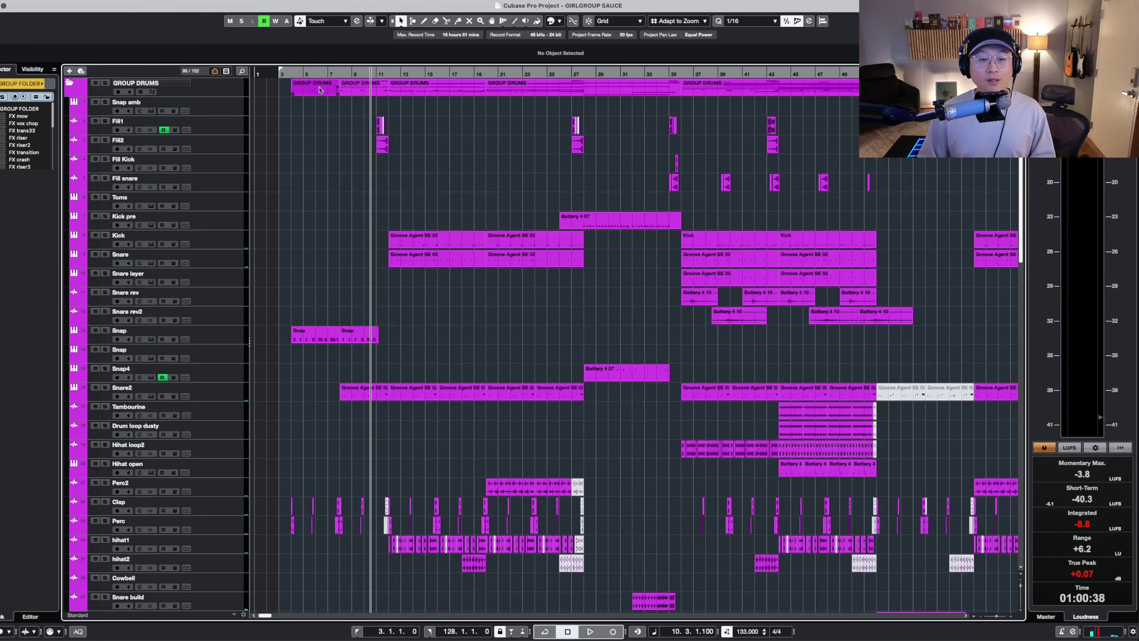
click(291, 74)
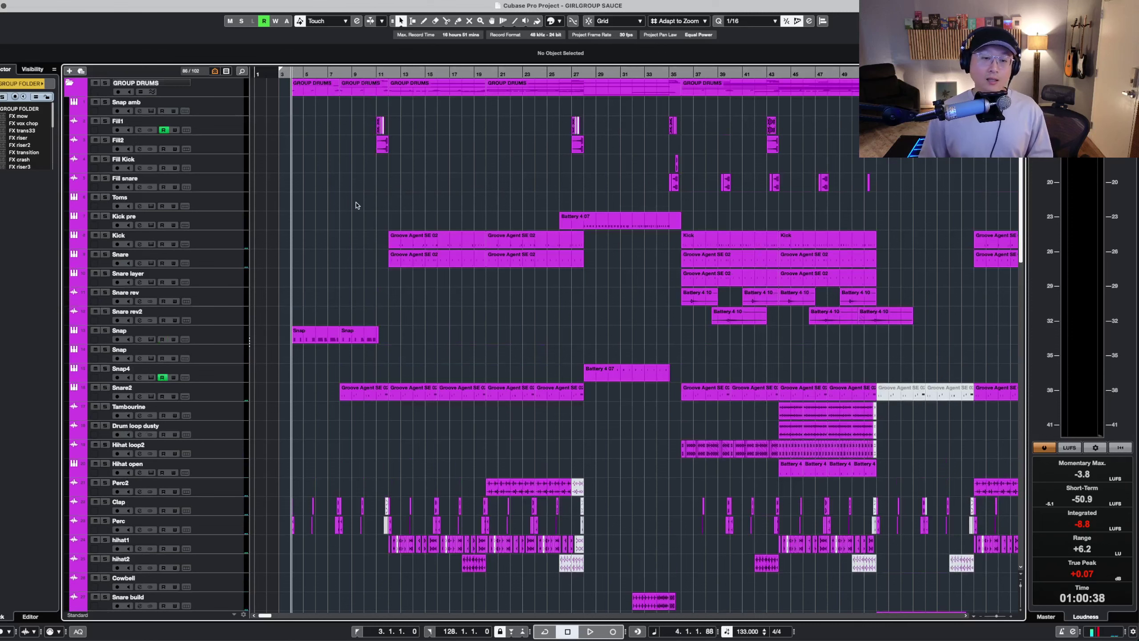
- Examine how the drum, bass, instrument and FX tracks are laid out across the first half of the arrangement
scroll(362, 205, down, 10)
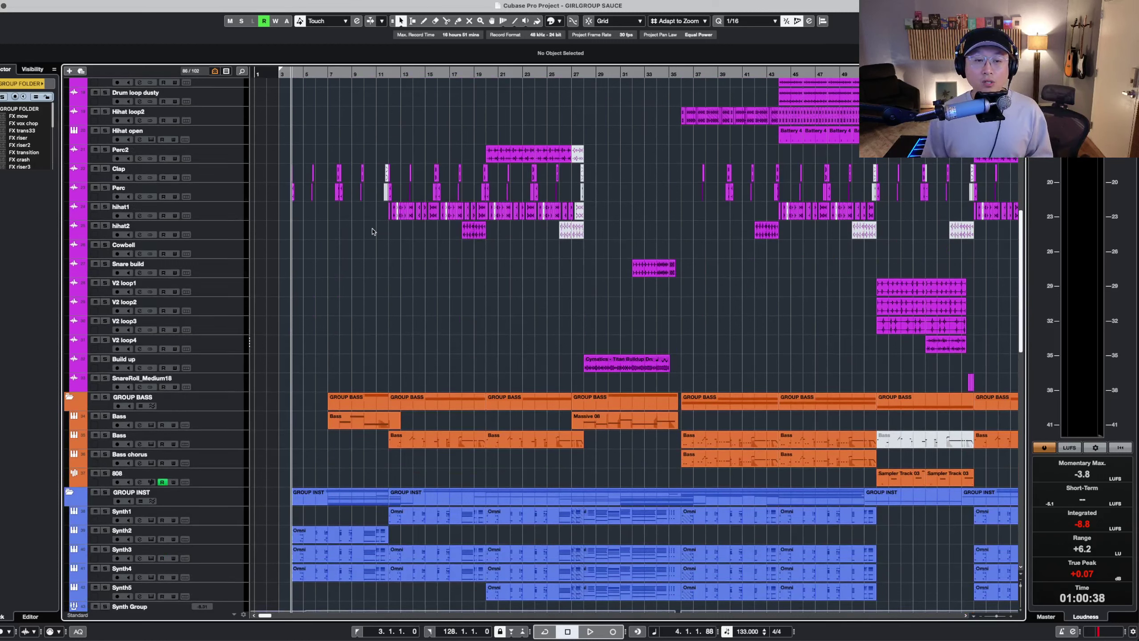
key(shift+g)
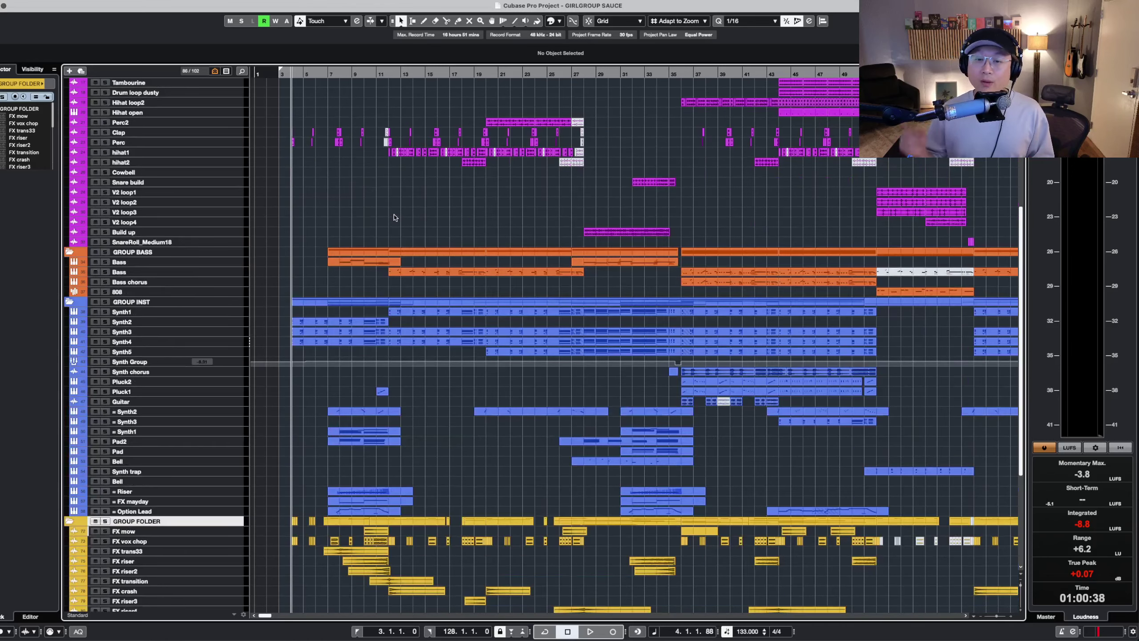
scroll(396, 194, up, 1)
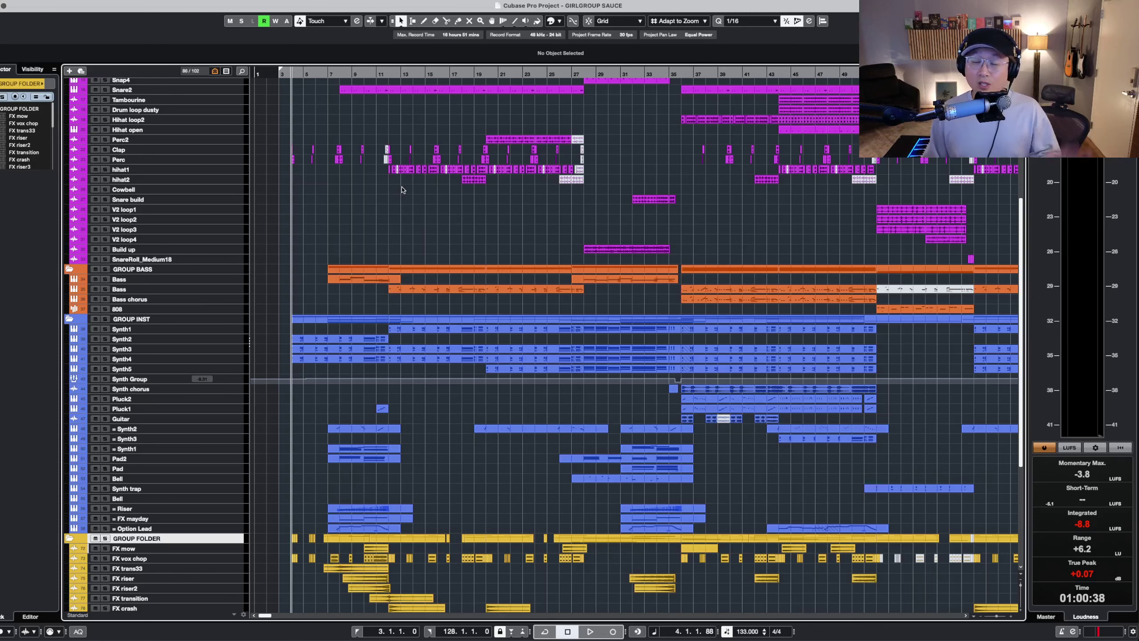
key(shift+h)
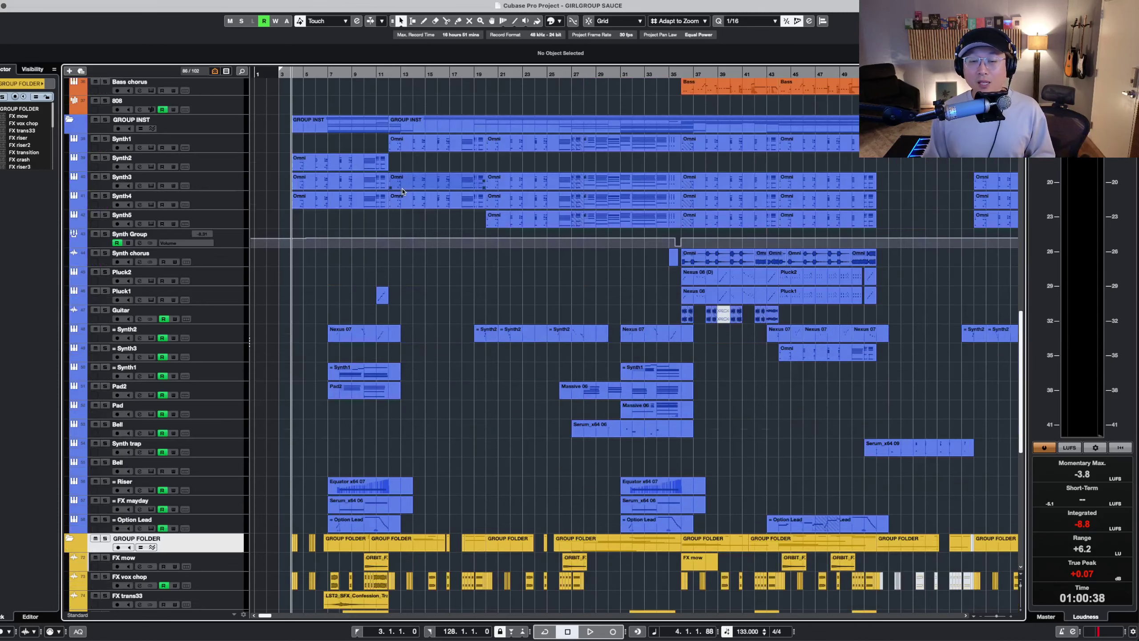
scroll(402, 192, up, 10)
key(shift+g)
key(shift+g)
key(shift+g)
key(shift+g)
scroll(403, 194, down, 5)
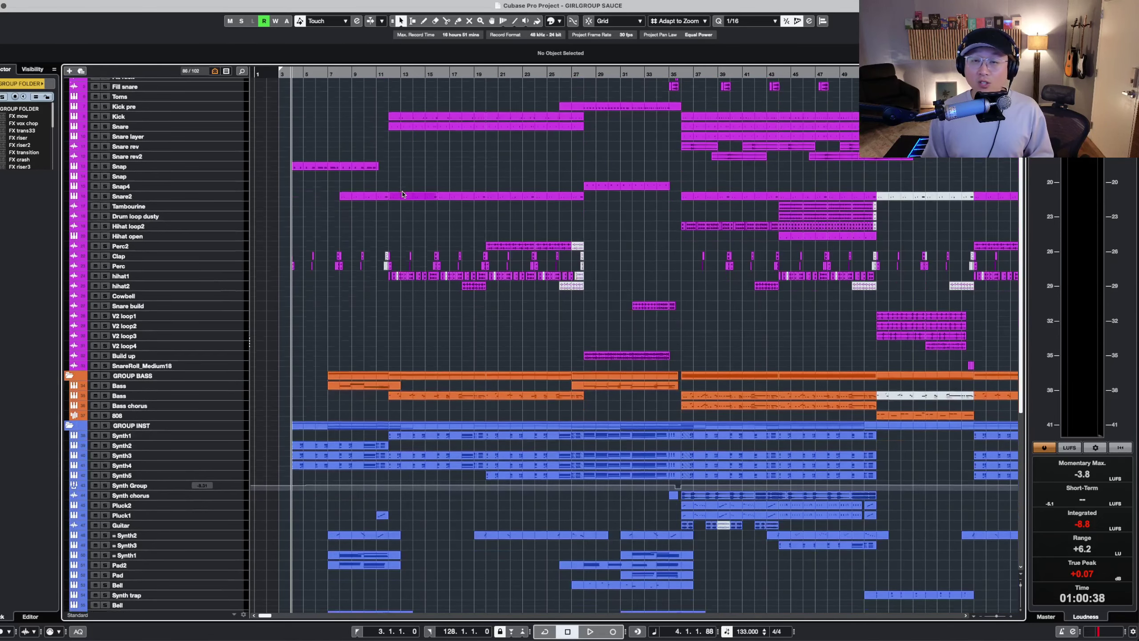
key(shift+h)
key(shift+h)
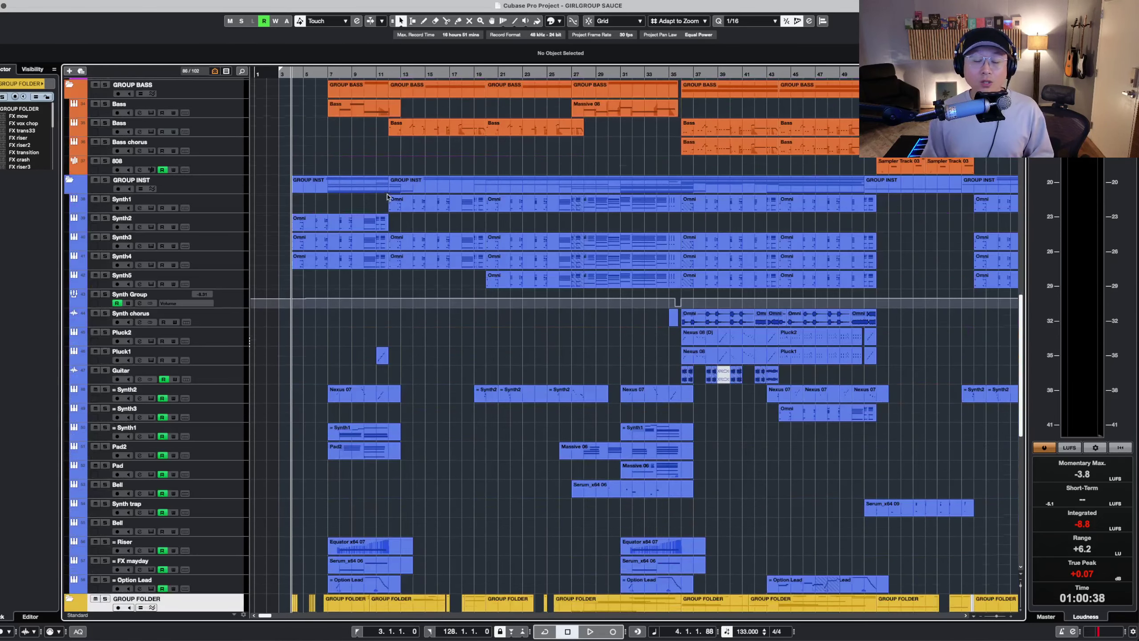
key(shift+g)
key(shift+g)
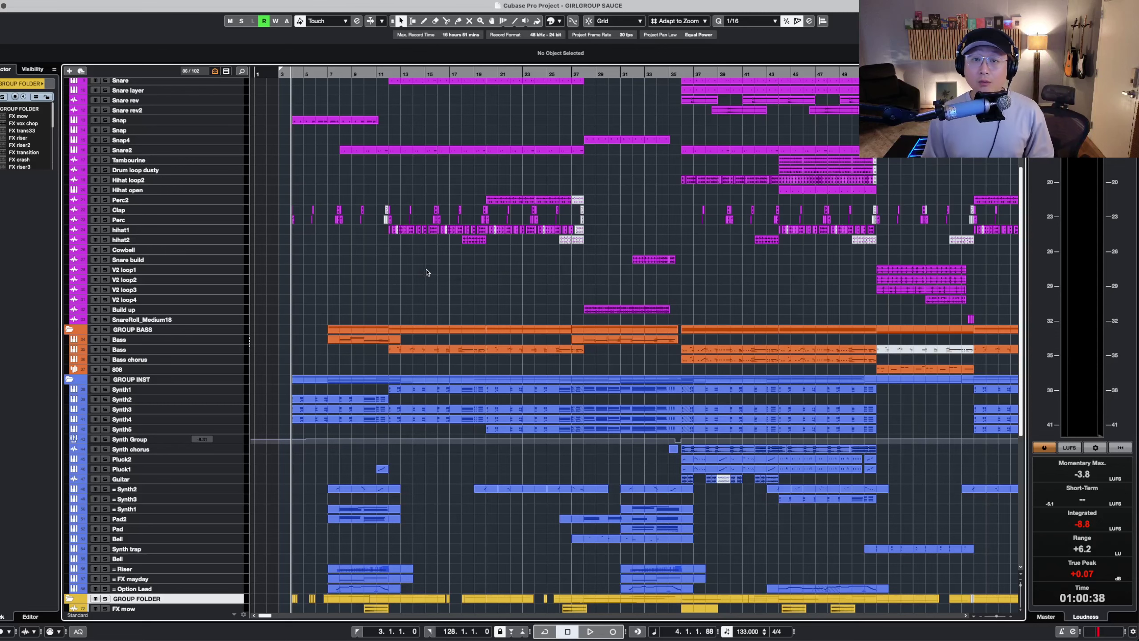
- Play the intro from bar 4 while following its drum, bass and instrument tracks
key(h)
key(h)
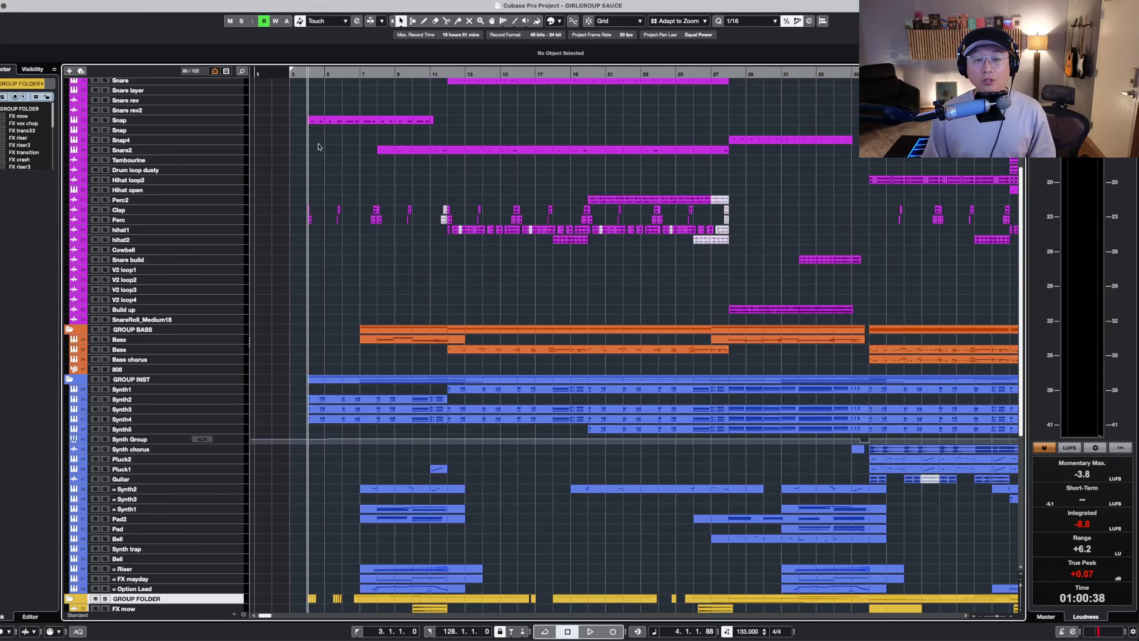
scroll(310, 106, up, 5)
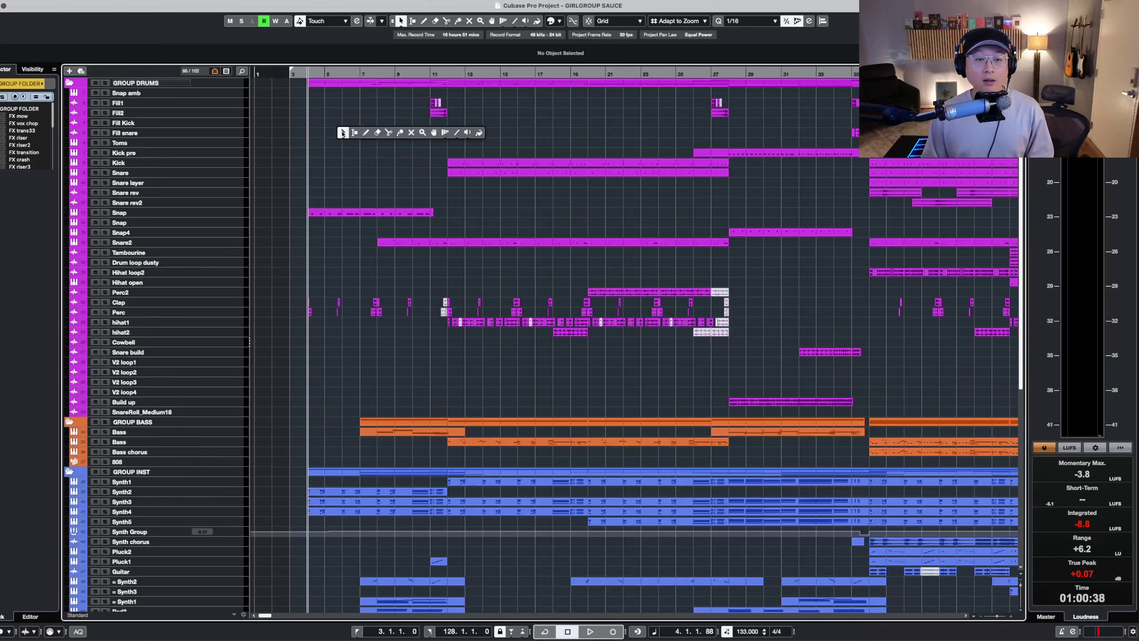
key(h)
key(h)
key(h)
key(shift+h)
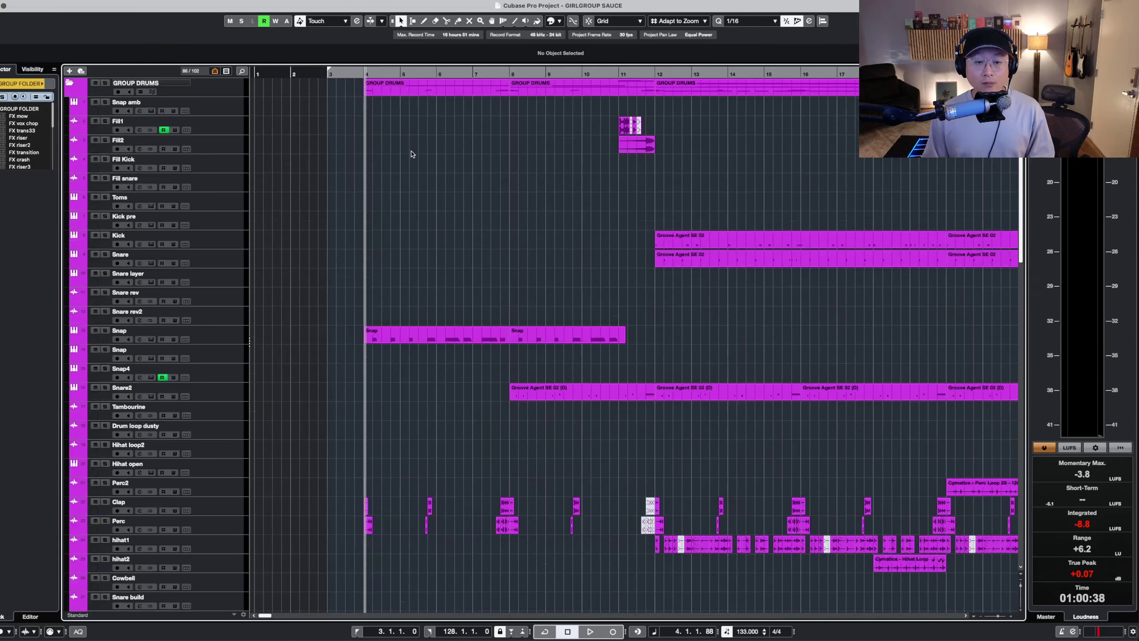
right_click(405, 203)
click(406, 203)
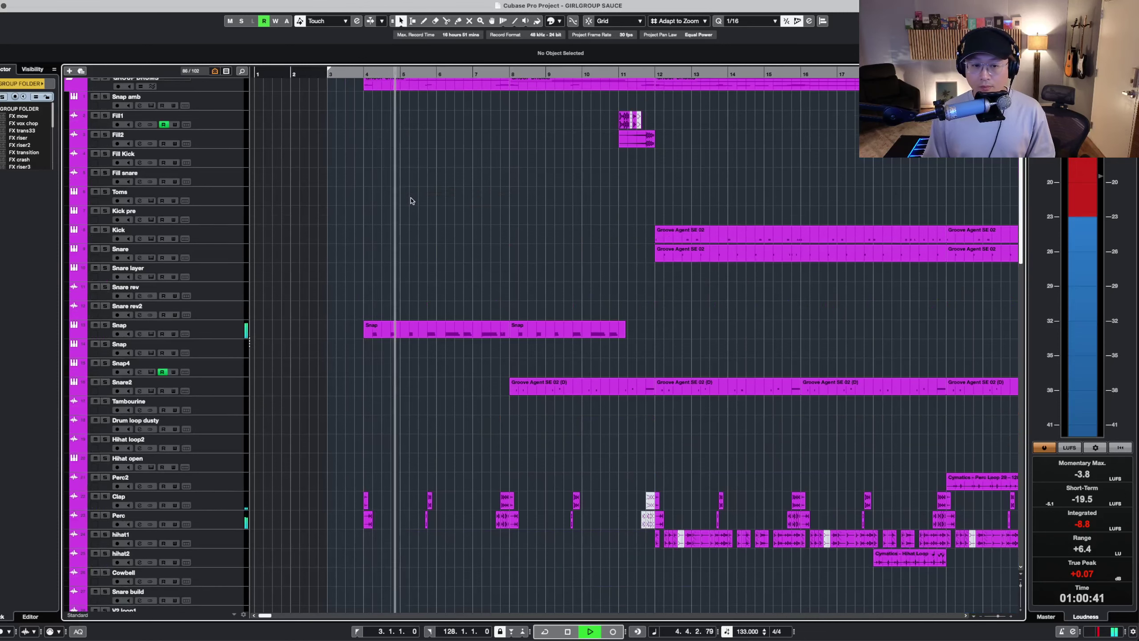
scroll(411, 201, down, 1)
scroll(413, 202, down, 15)
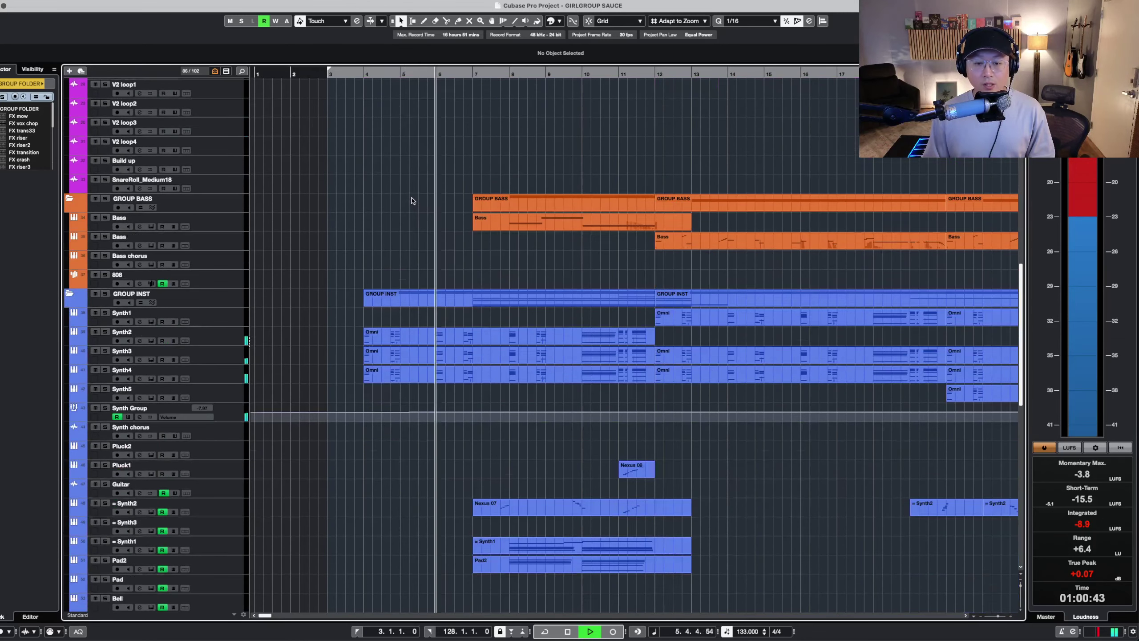
- Solo the GROUP INST folder and play it from bar 4 to about bar 7
click(215, 297)
key(alt+Down)
key(alt+Down)
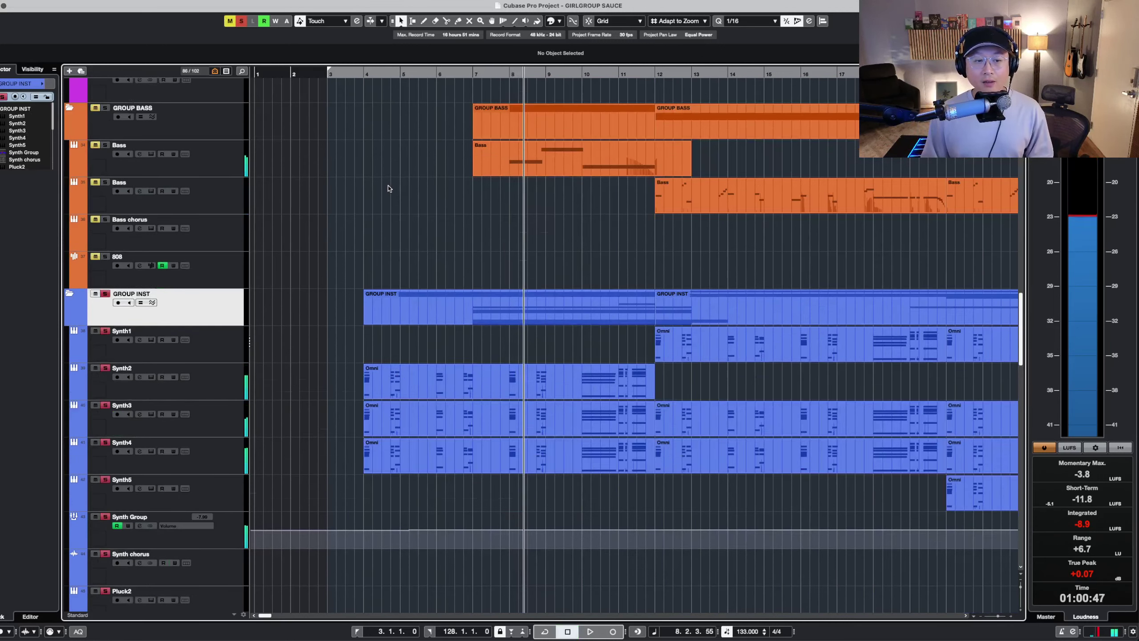
scroll(389, 188, down, 5)
key(shift+g)
click(365, 74)
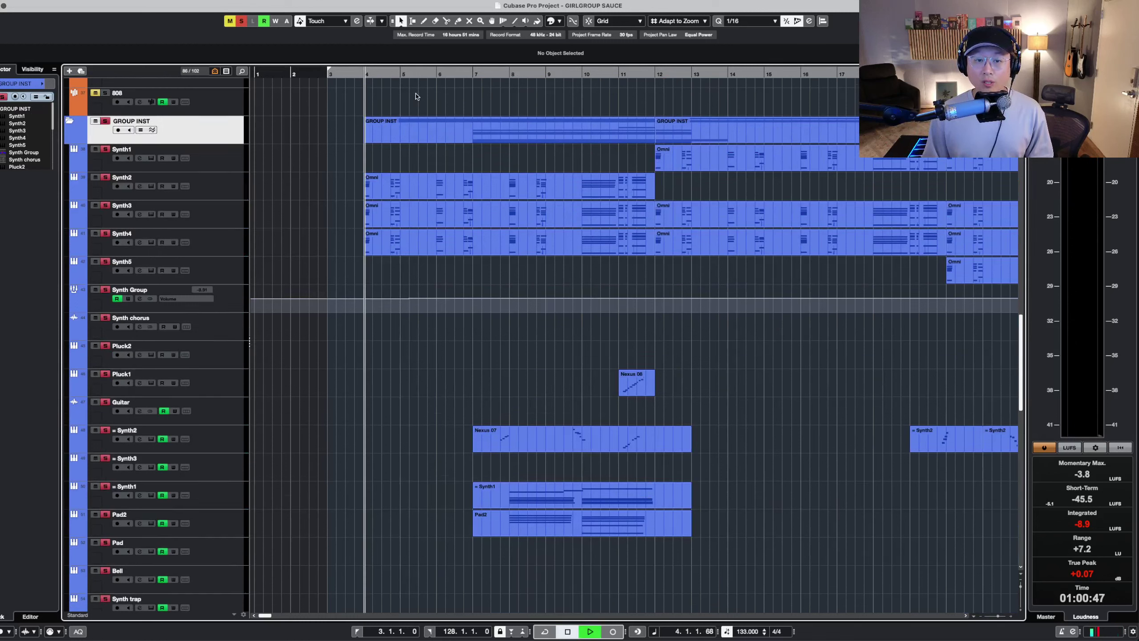
key(space)
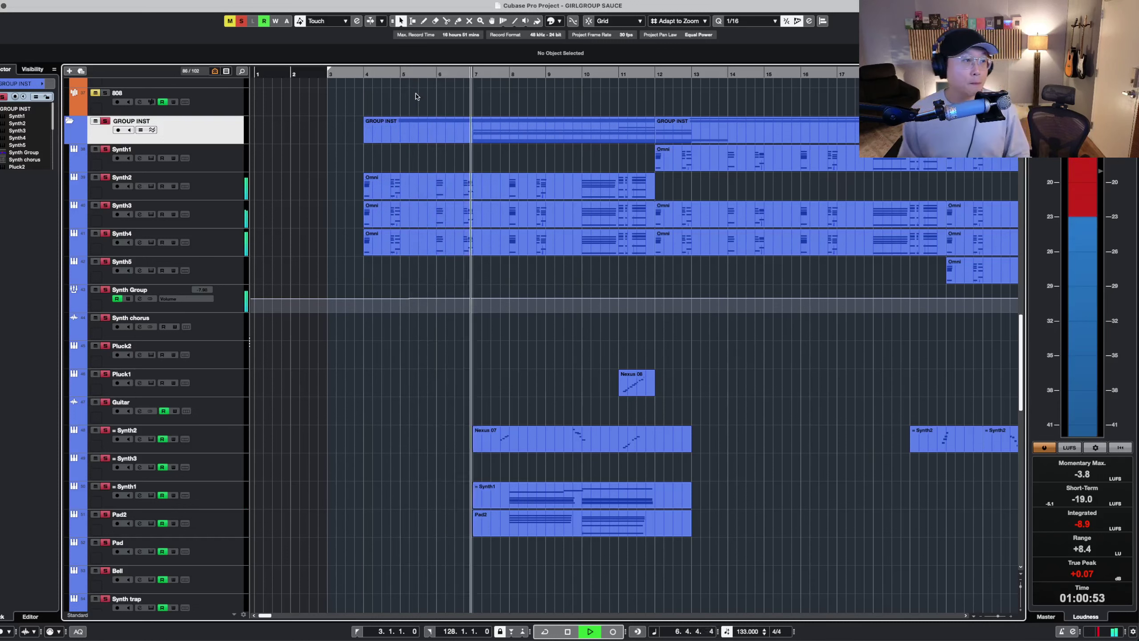
key(space)
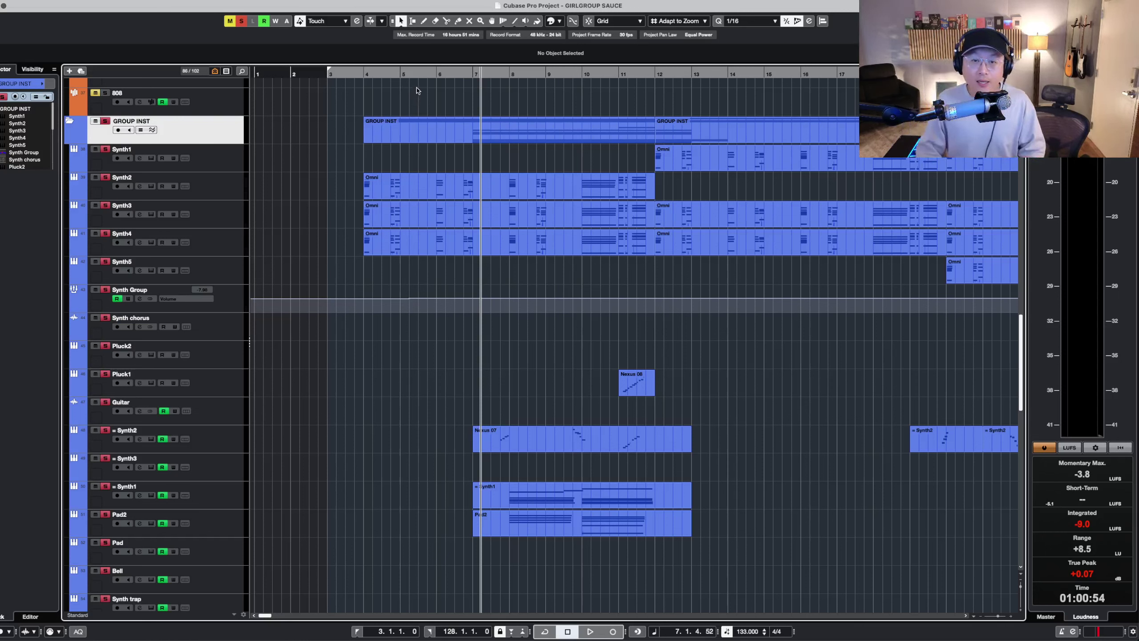
- Continue playing the soloed instrument group from about bar 7 to the section change at bar 12
key(shift+g)
key(space)
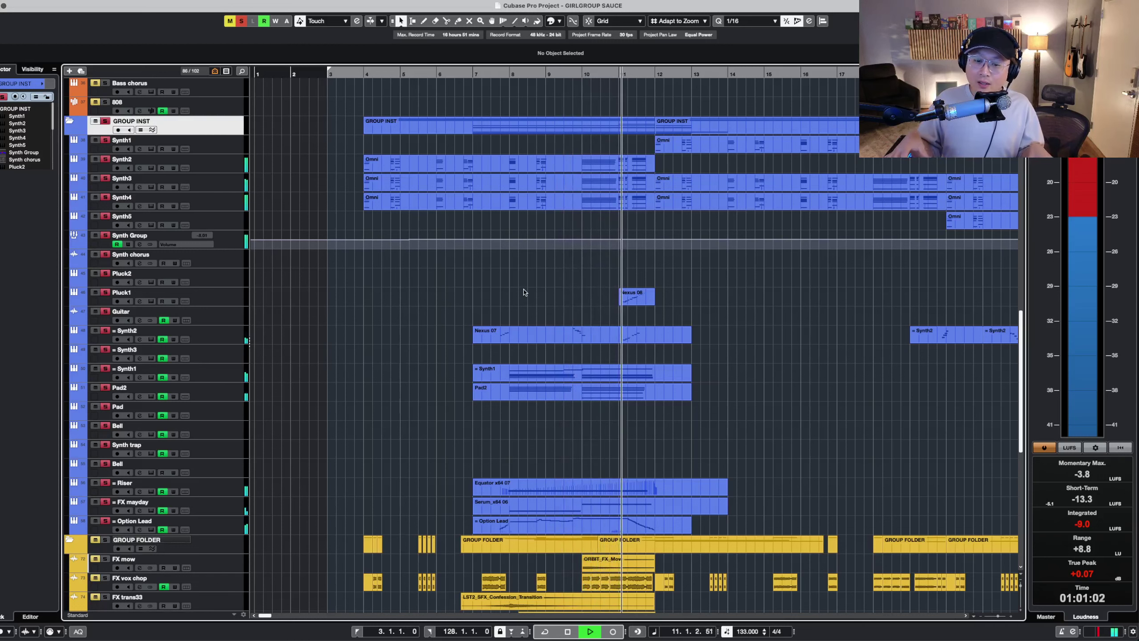
key(space)
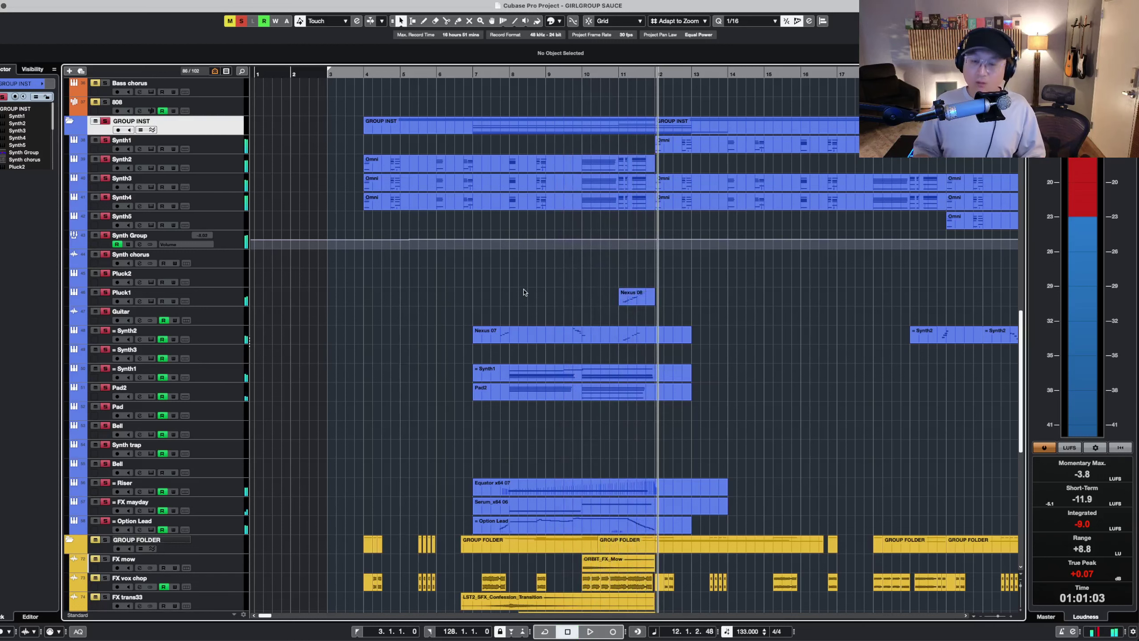
- Inspect the Omnisphere patch on the Synth2 track, close the instrument window, and return the playback position to bar 4
key(shift+h)
key(shift+h)
key(shift+h)
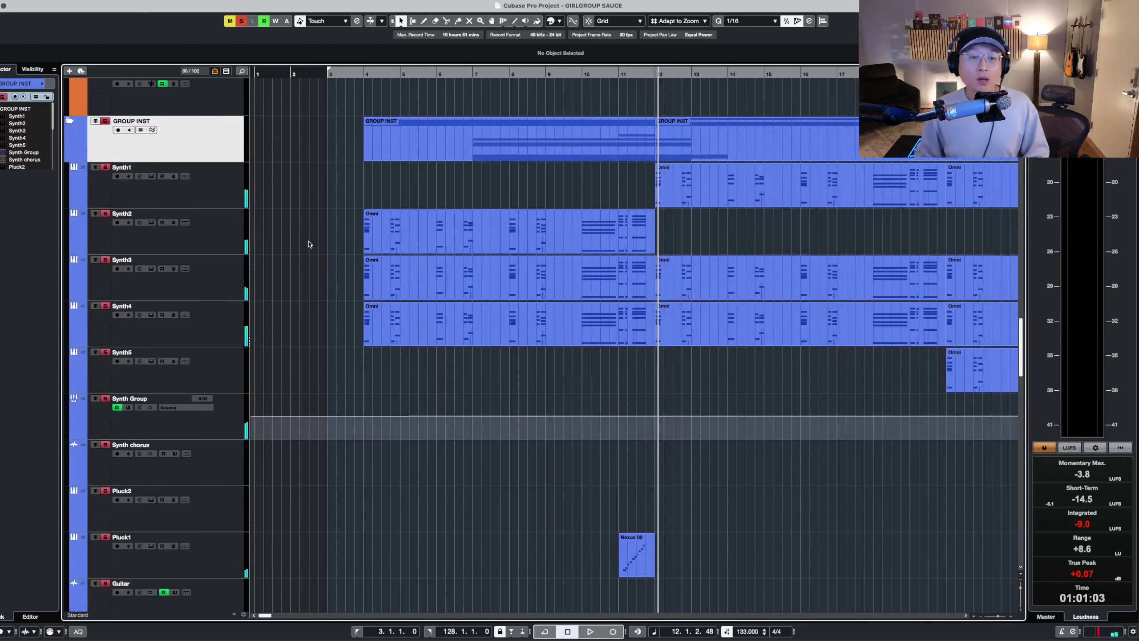
click(228, 227)
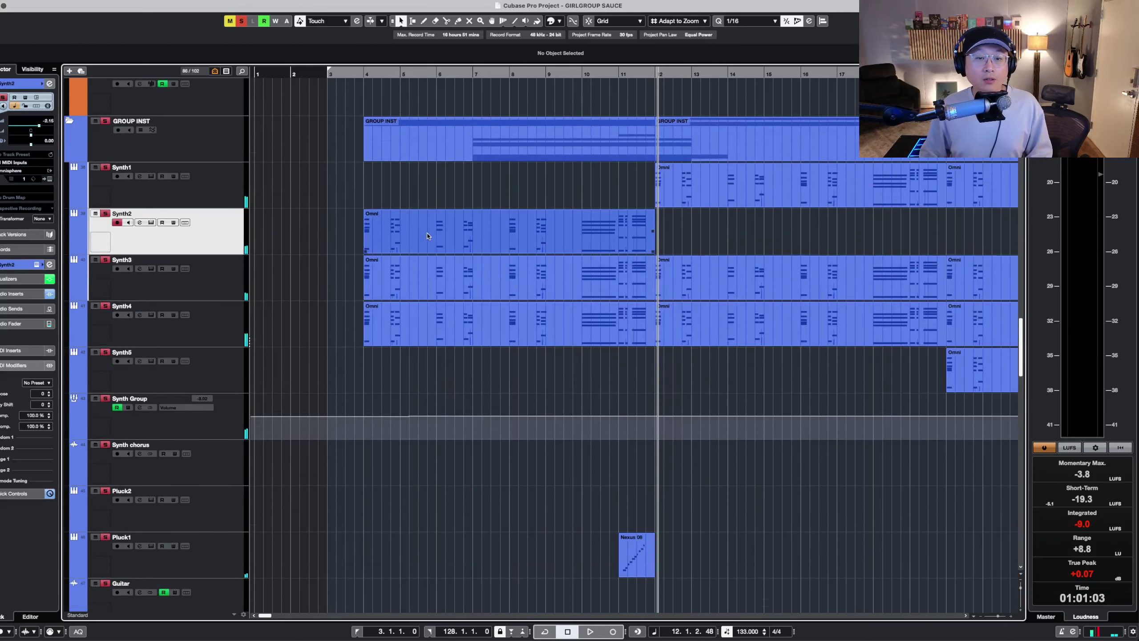
click(364, 74)
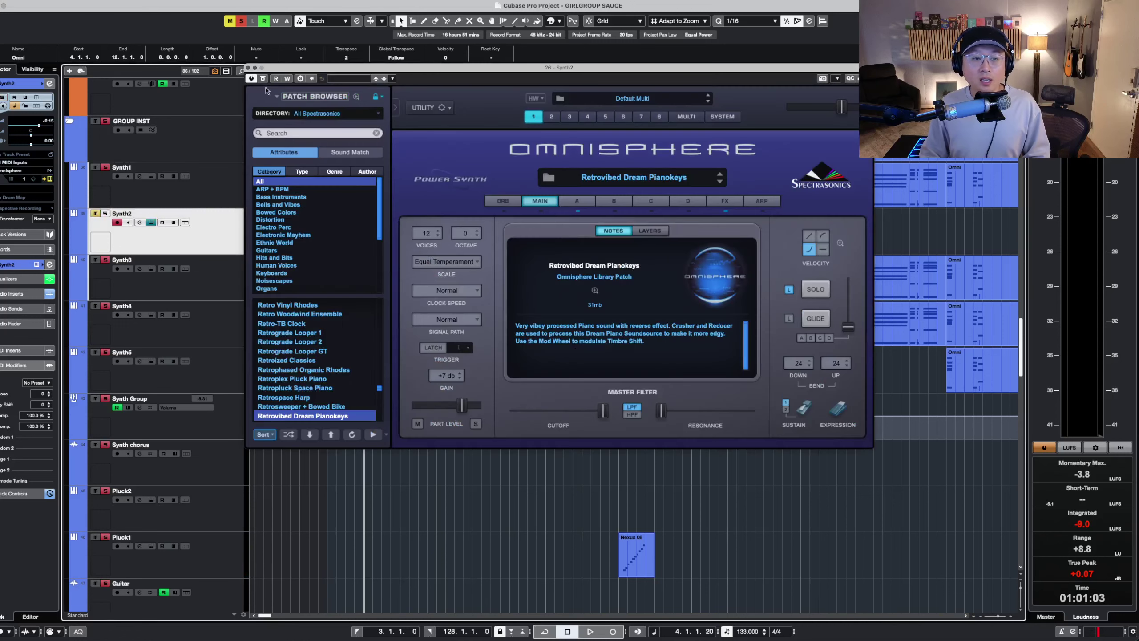
click(249, 68)
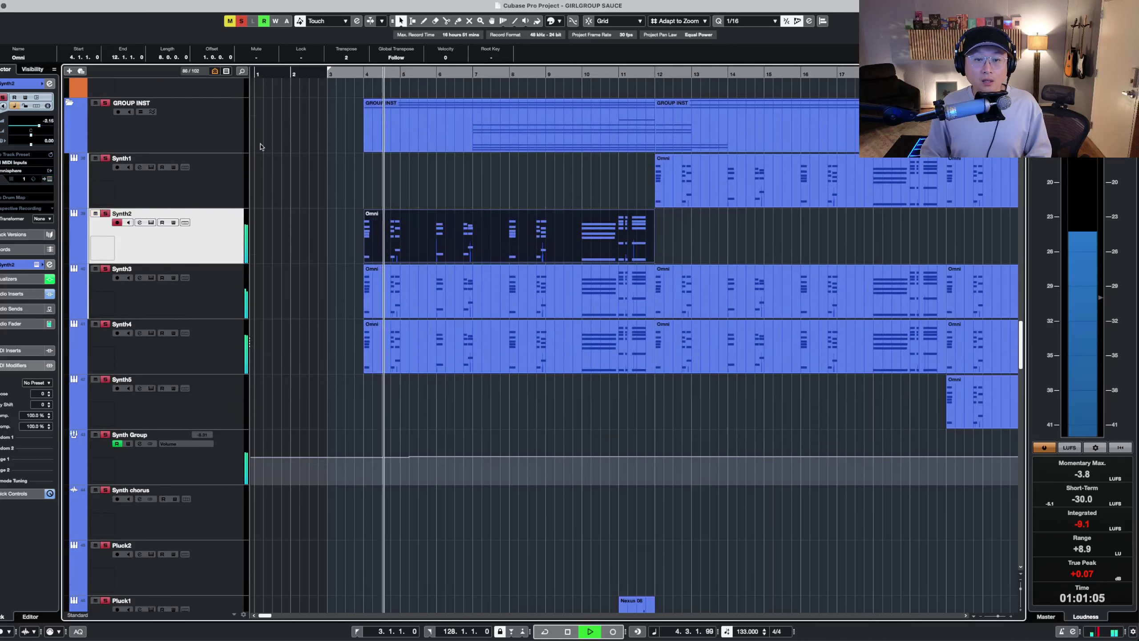
- Solo only the Synth2 track and listen to it from bar 4 for about one bar
click(367, 74)
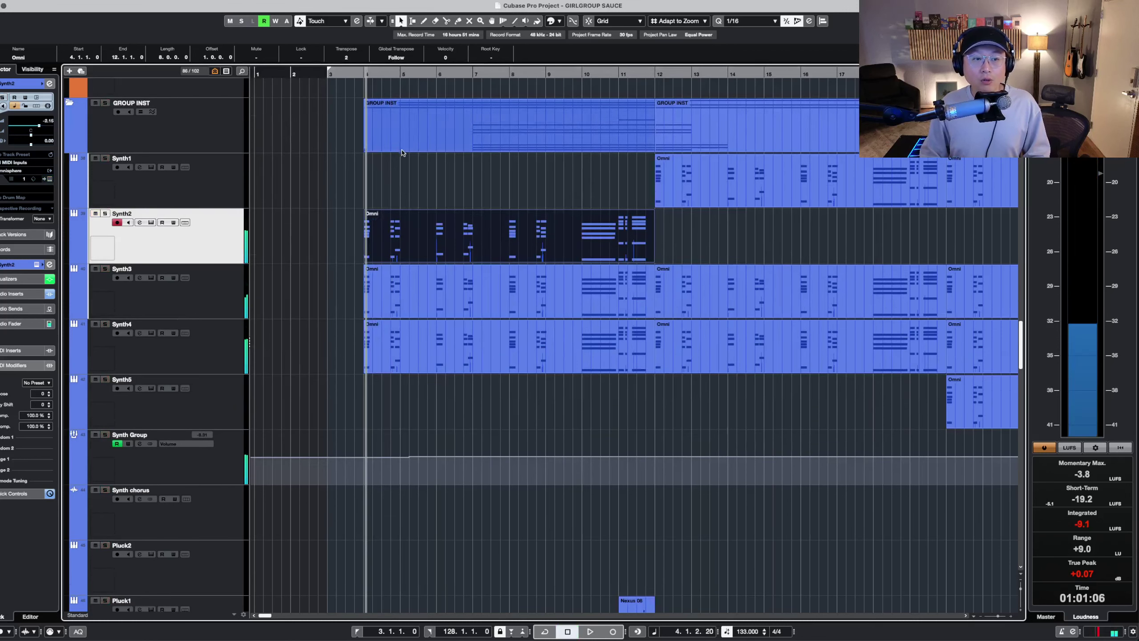
key(s)
key(space)
click(422, 171)
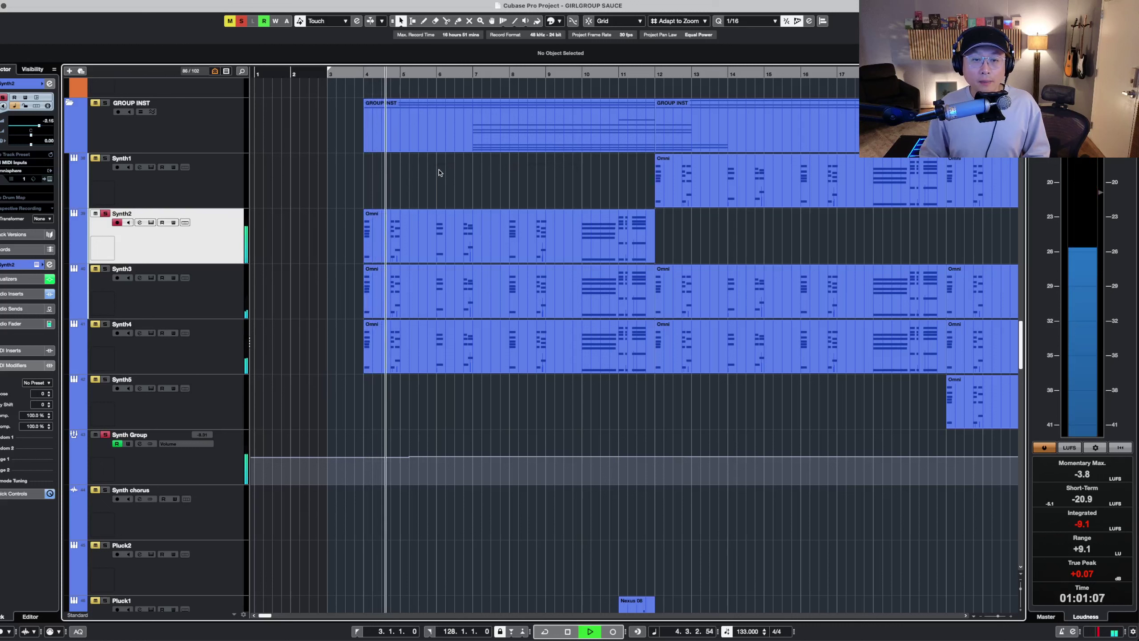
key(space)
- Switch the solo from Synth2 to Synth3 and listen to its part from the start of the intro
key(s)
click(199, 282)
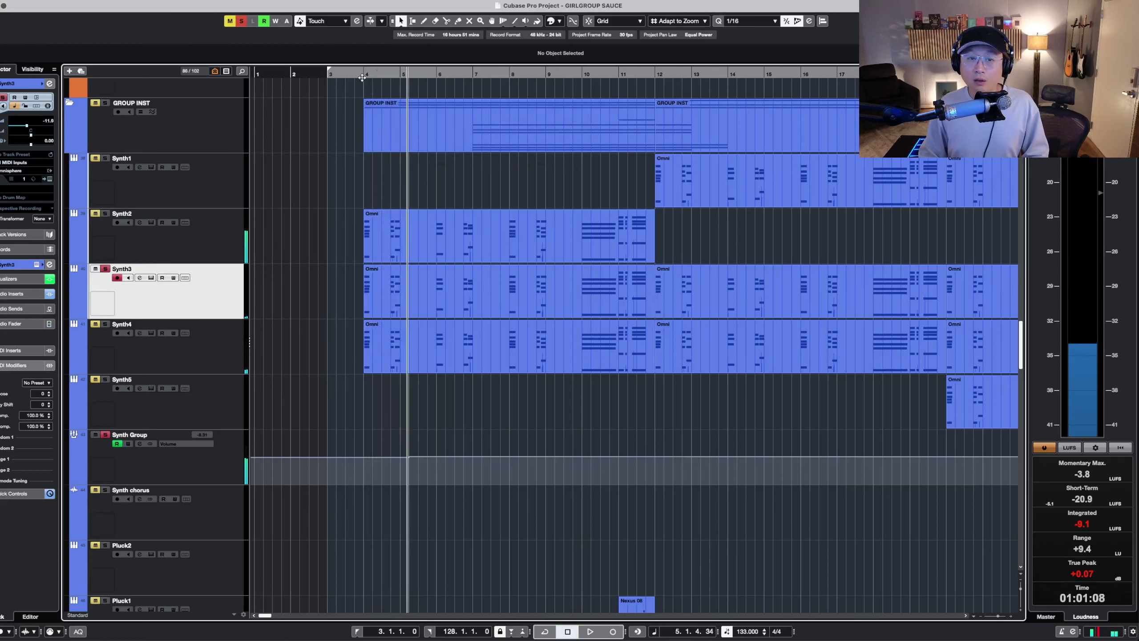
key(s)
key(space)
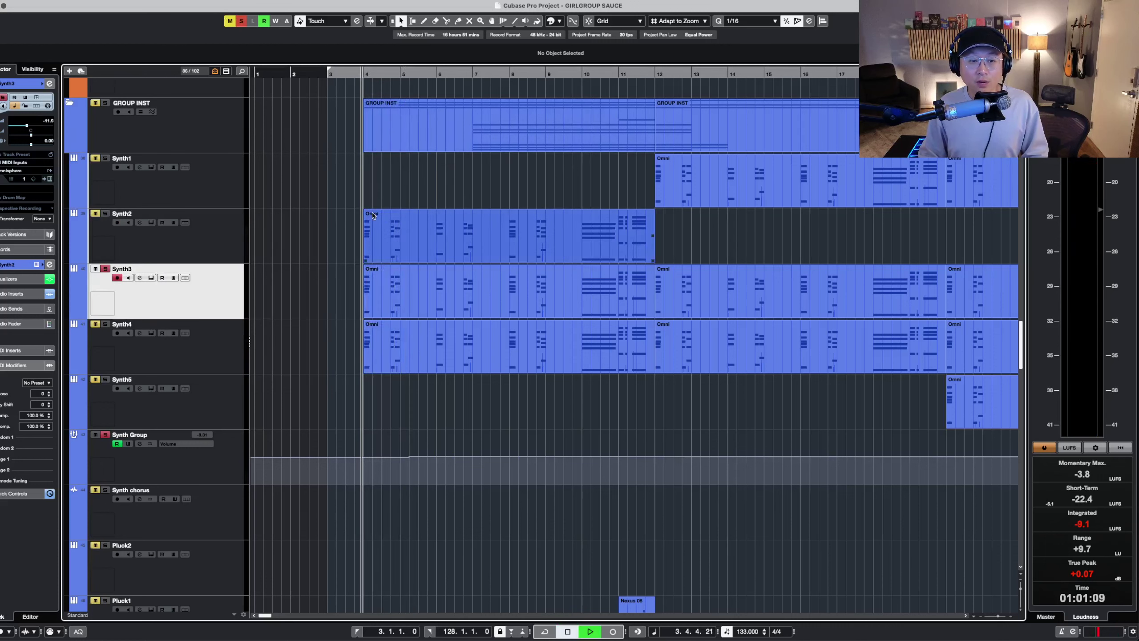
scroll(278, 269, down, 1)
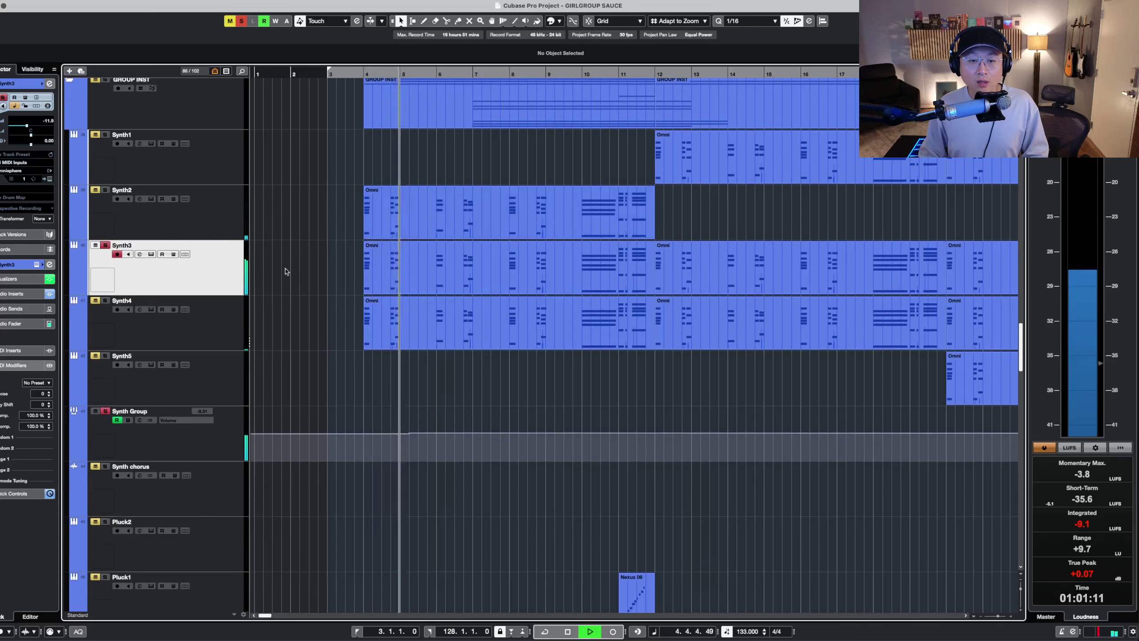
- Switch the solo from Synth3 to Synth4 and listen to its part from bar 4 to about bar 5
key(s)
key(Down)
key(s)
key(space)
key(g)
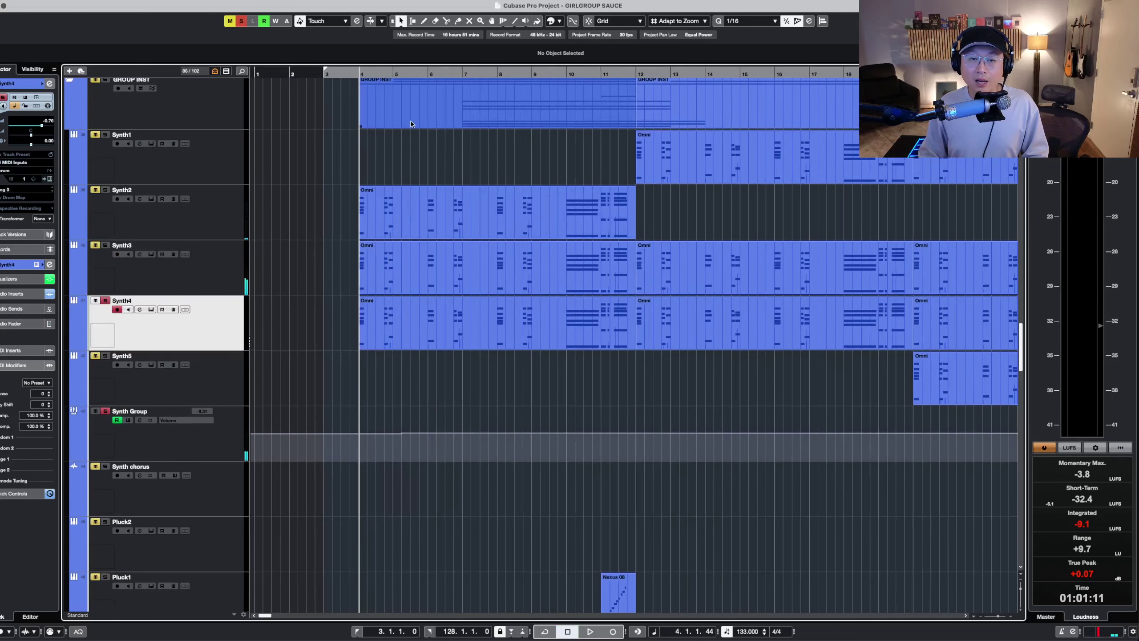
key(space)
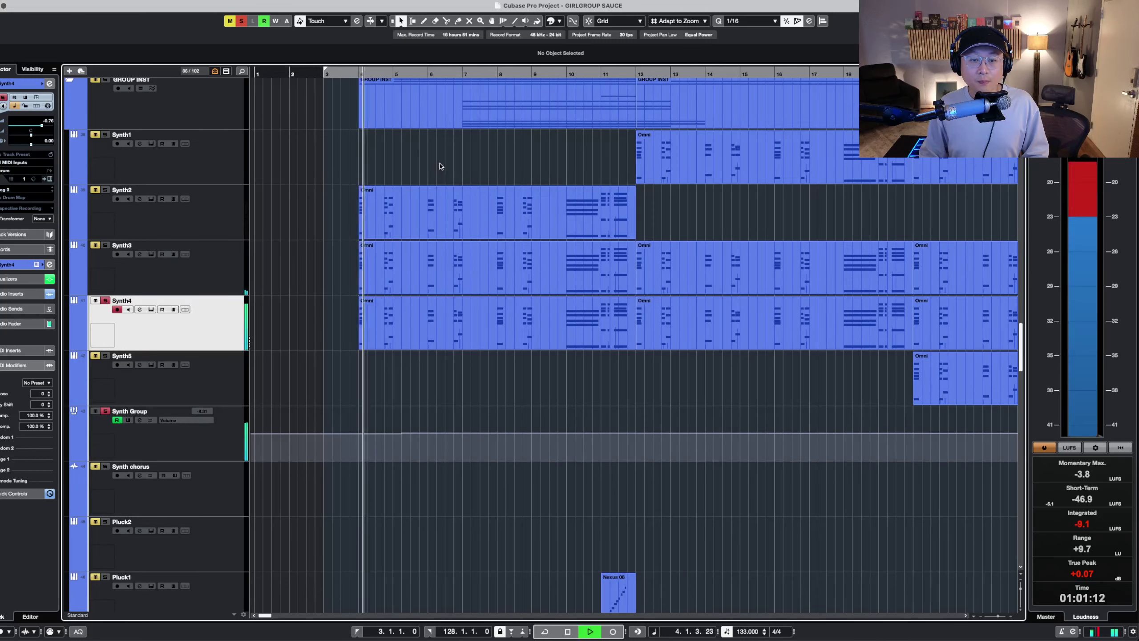
key(space)
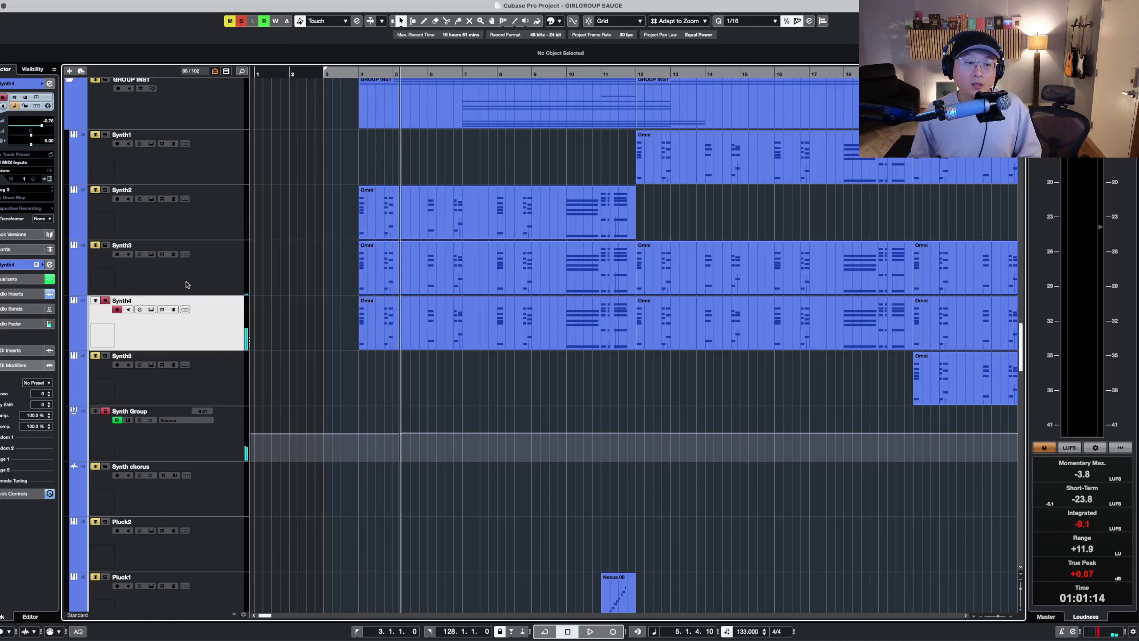
- Solo Synth3 and Synth2 alongside Synth4 and return the playback position to bar 4
click(105, 245)
click(224, 215)
click(360, 74)
- Replace the current solos with = Synth1, Pad2 and = Synth2, the layers starting at bar 7
key(shift+g)
scroll(358, 292, down, 7)
key(shift+g)
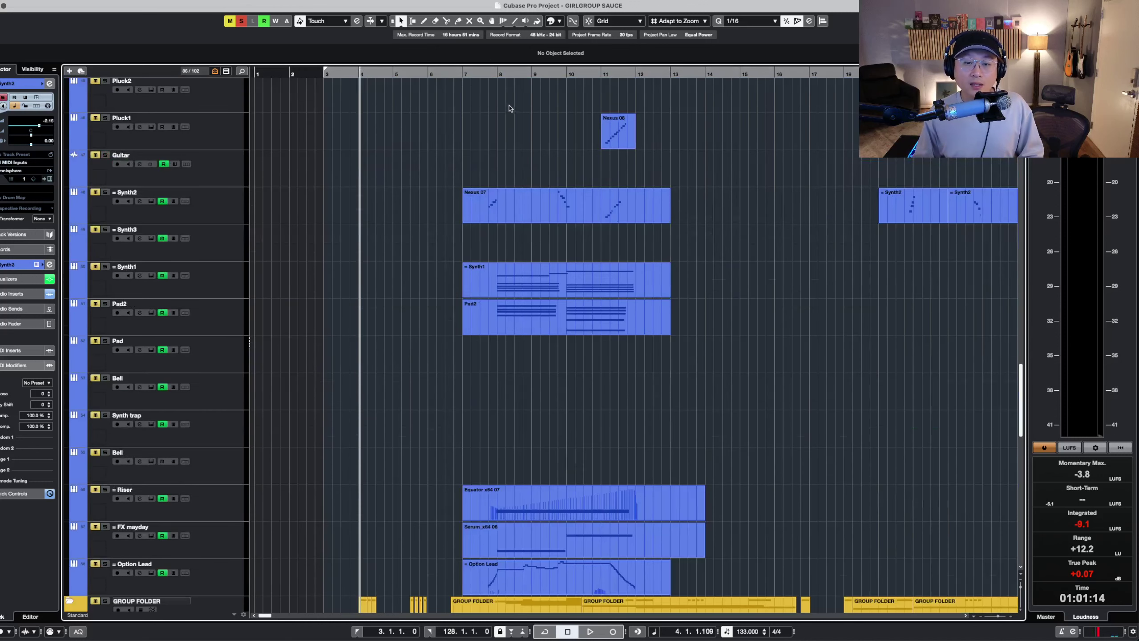
click(494, 75)
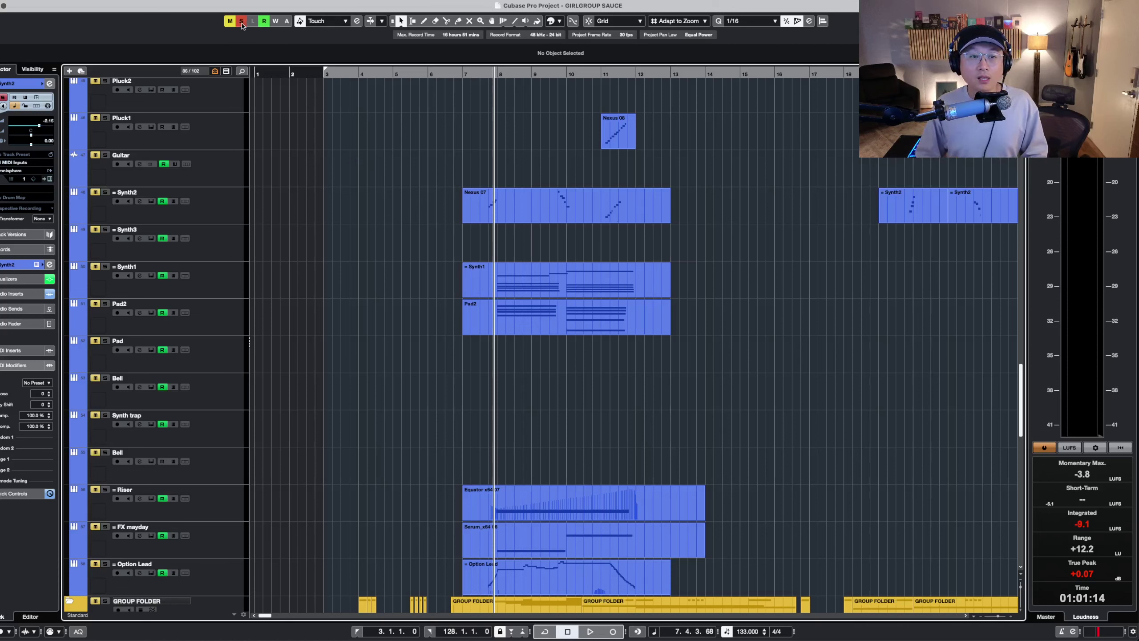
click(220, 276)
key(s)
click(222, 313)
key(s)
click(234, 214)
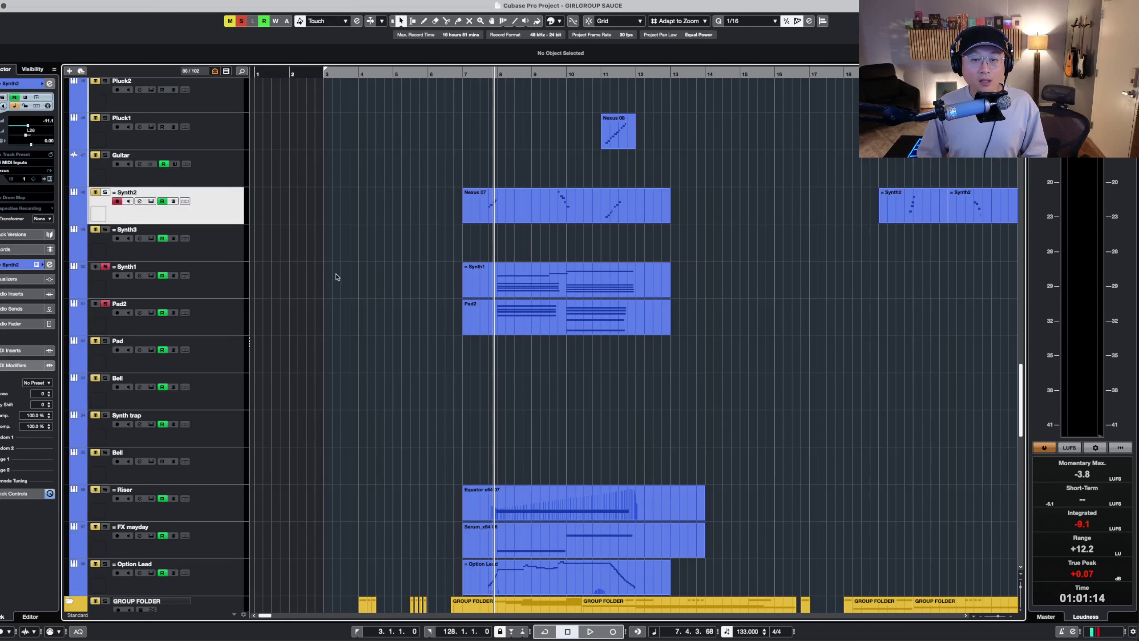
- Listen to the three soloed layers together from just before bar 8 to about bar 11
click(484, 74)
scroll(481, 251, down, 2)
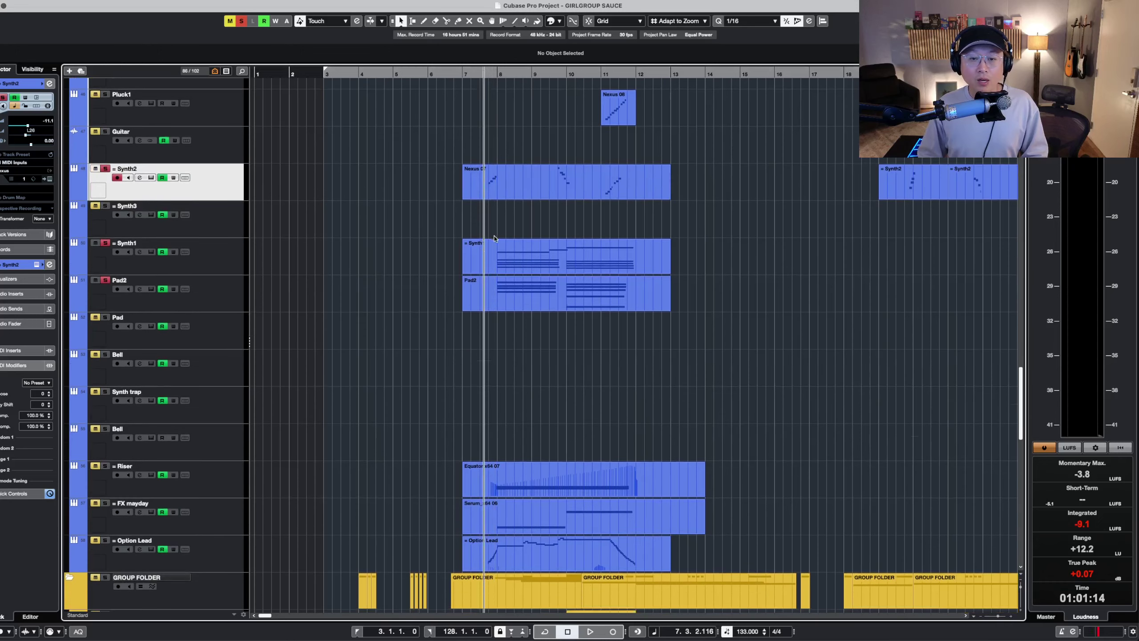
key(space)
click(482, 182)
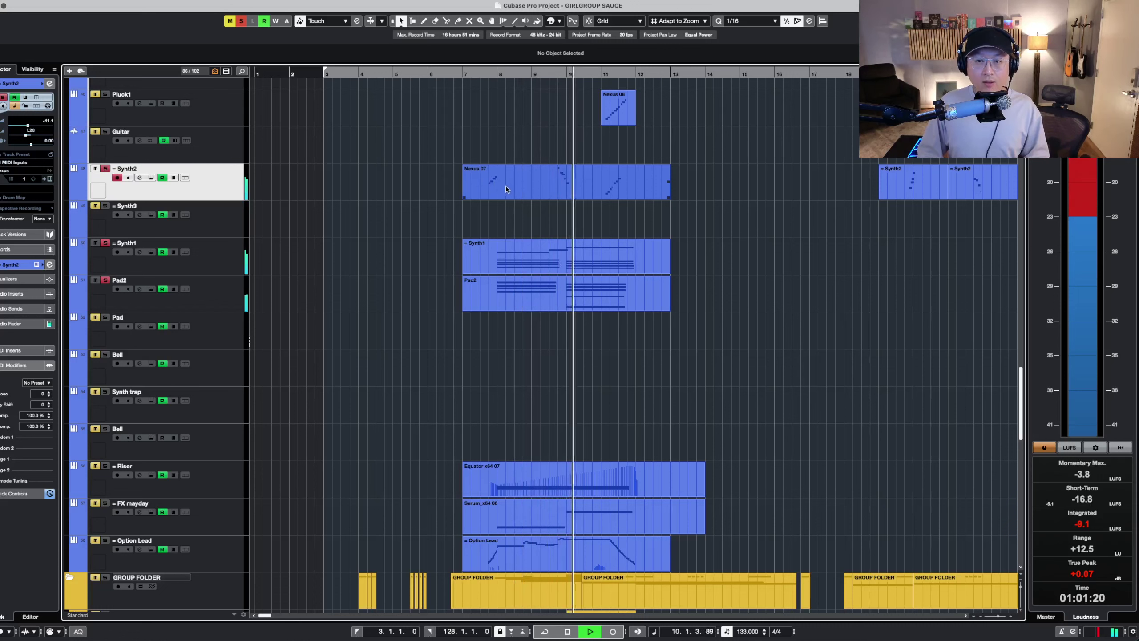
click(484, 127)
key(space)
right_click(414, 120)
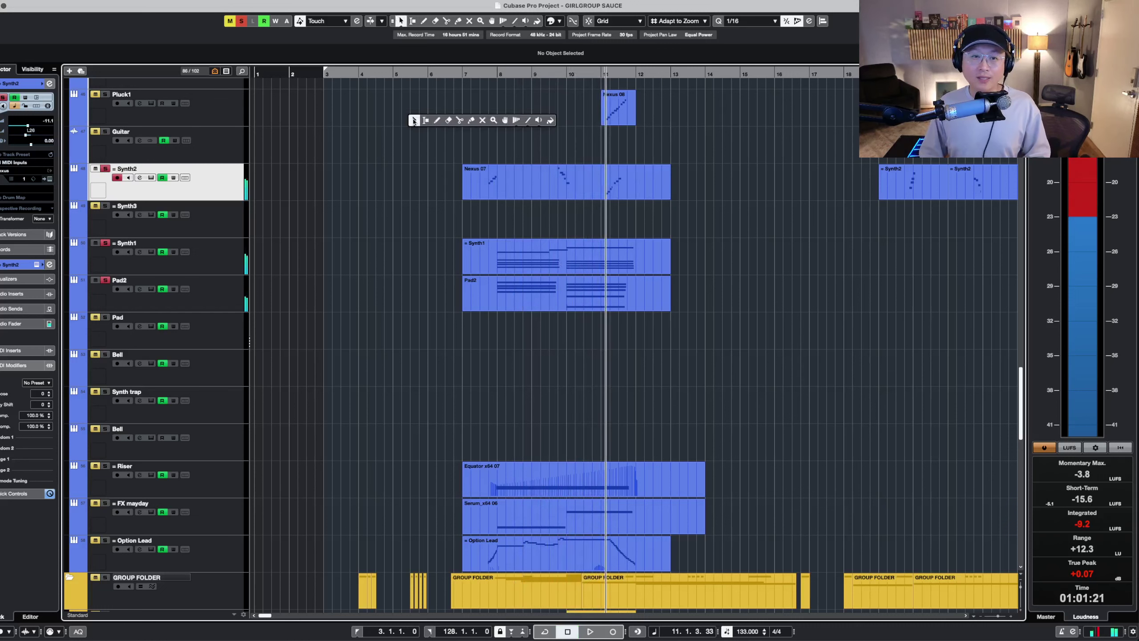
- Clear all solos and select the = Synth1 track with bars 7 to 12 in closer view
key(shift+h)
scroll(401, 170, up, 3)
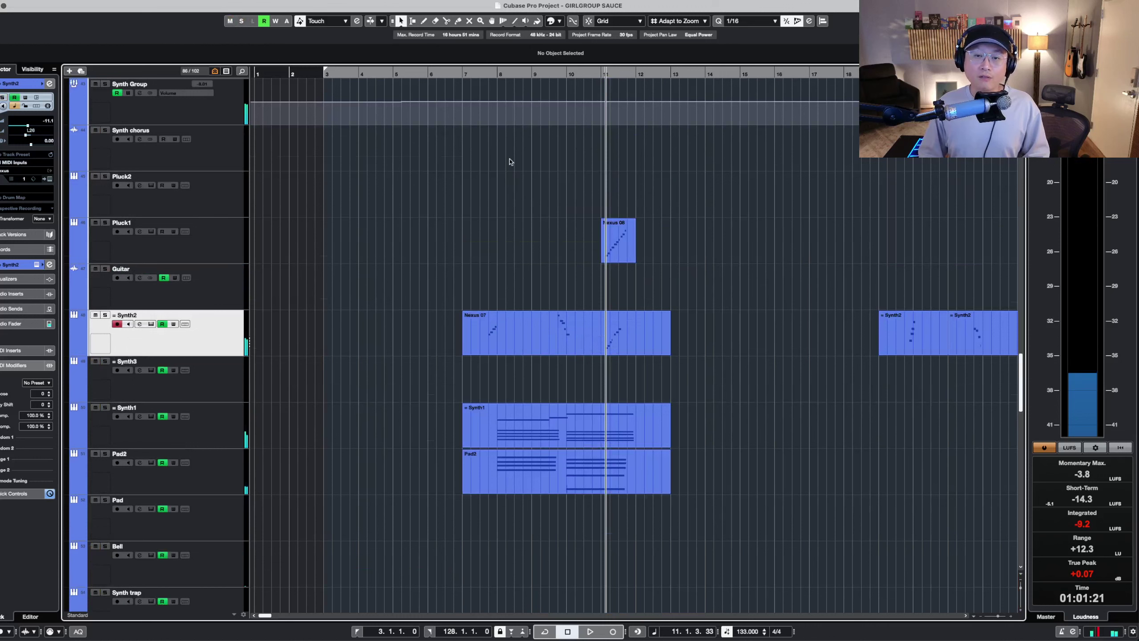
drag(569, 73, 585, 240)
key(shift+h)
scroll(313, 338, down, 4)
click(216, 267)
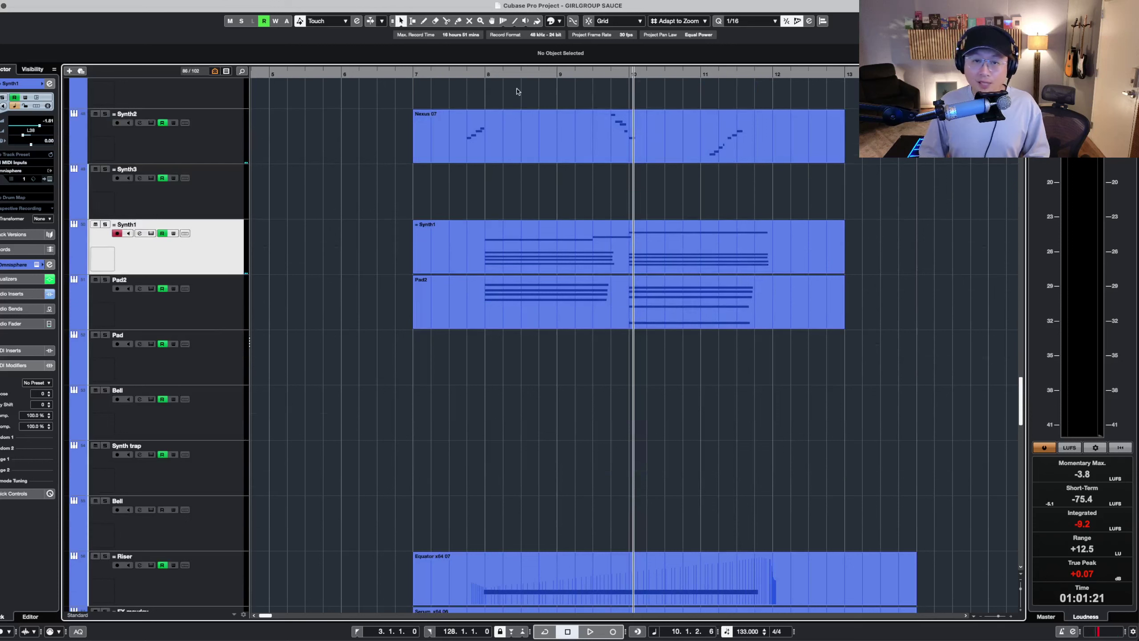
- Solo = Synth1, listen from bar 8 to bar 12 and open its channel settings
click(486, 73)
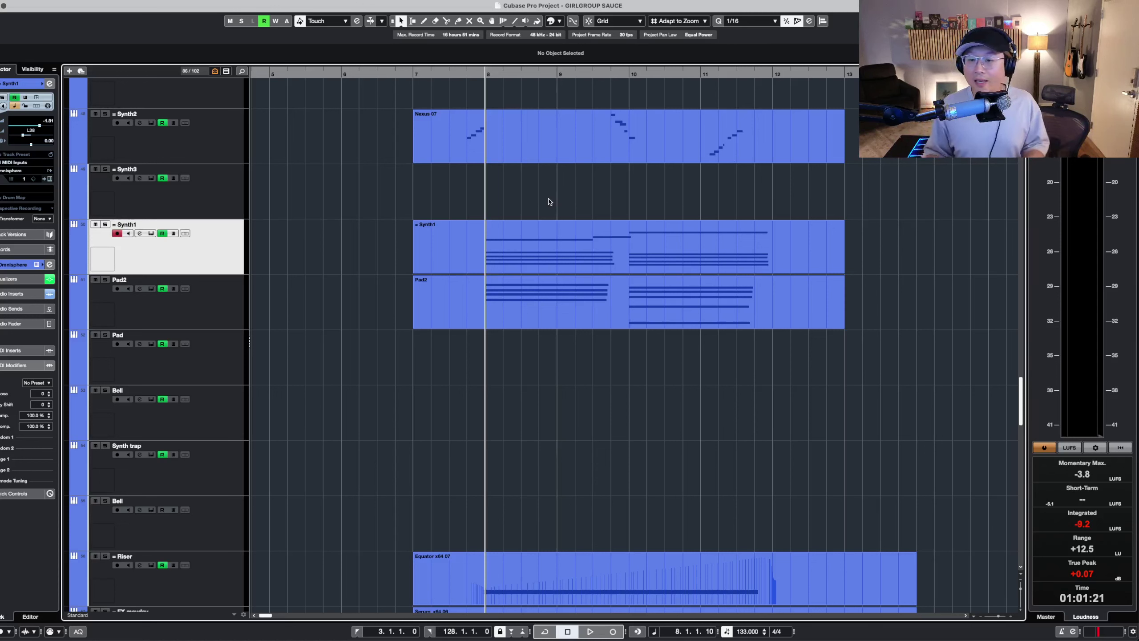
key(s)
key(space)
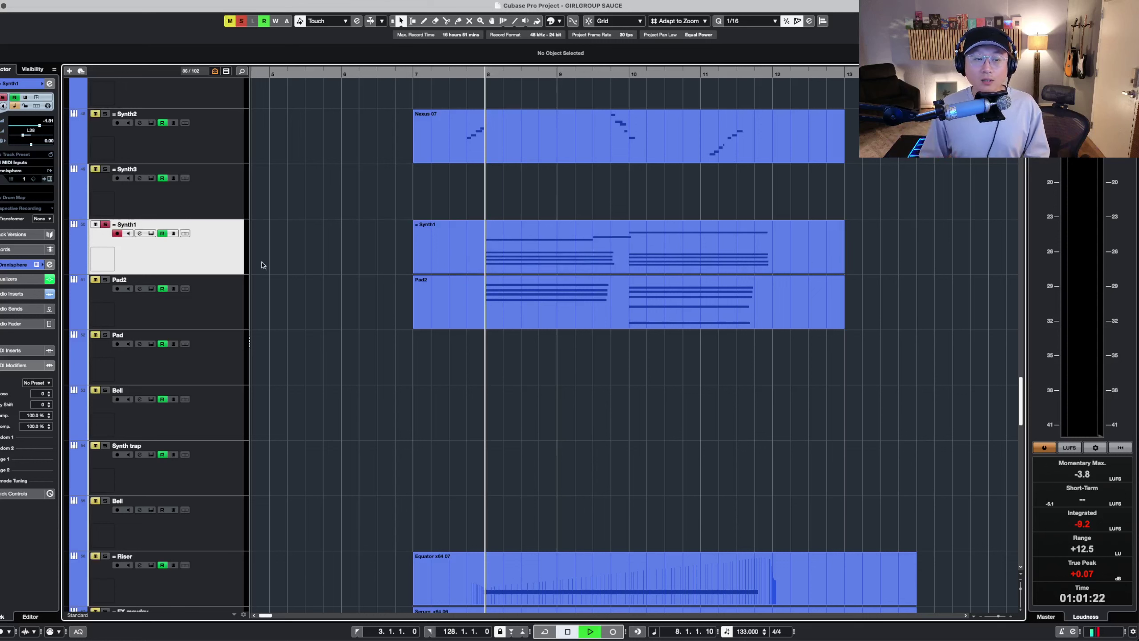
click(140, 233)
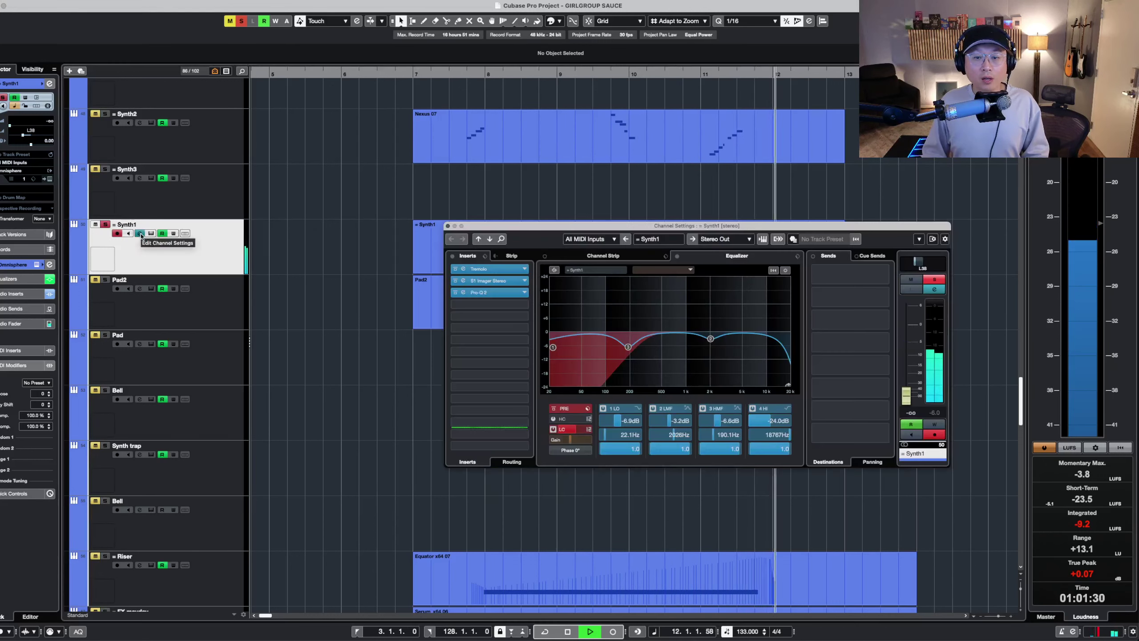
- Bypass all inserts on = Synth1 and listen to the unprocessed part from bar 7 to beyond bar 9
click(412, 72)
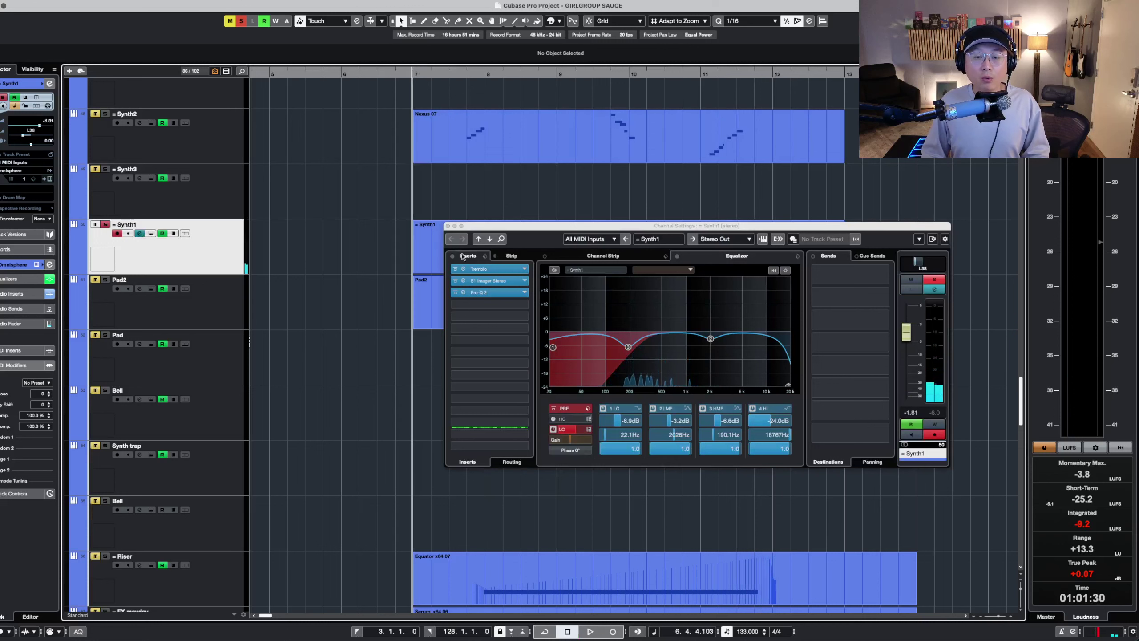
click(453, 256)
key(space)
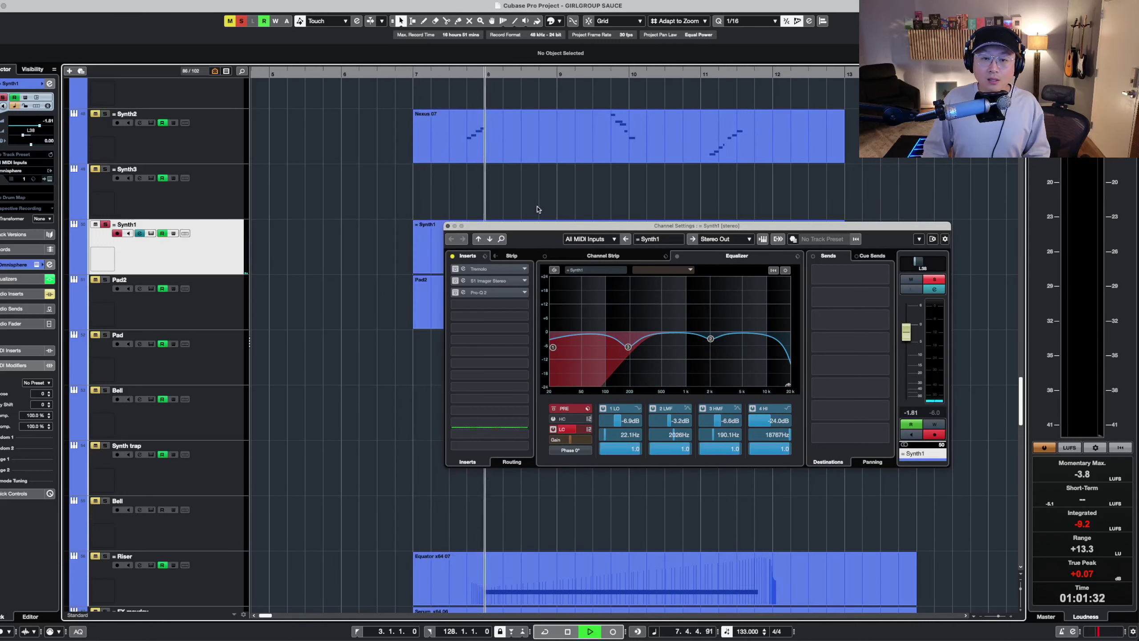
drag(549, 230, 492, 294)
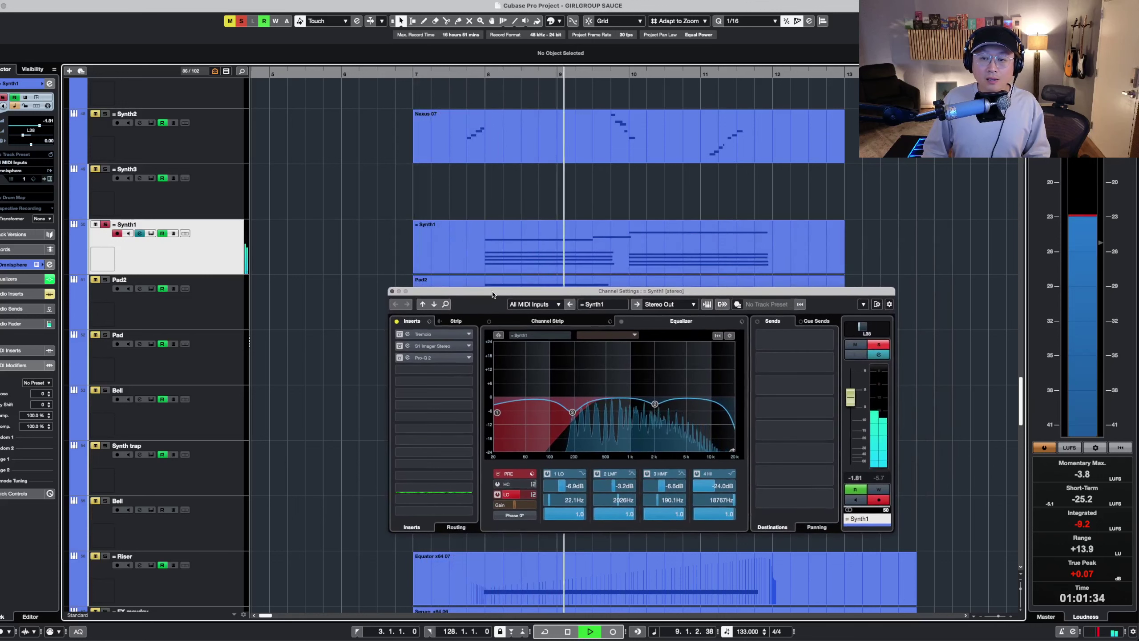
key(space)
- Re-enable the Tremolo insert on = Synth1, inspecting its settings while listening to the effect
click(444, 335)
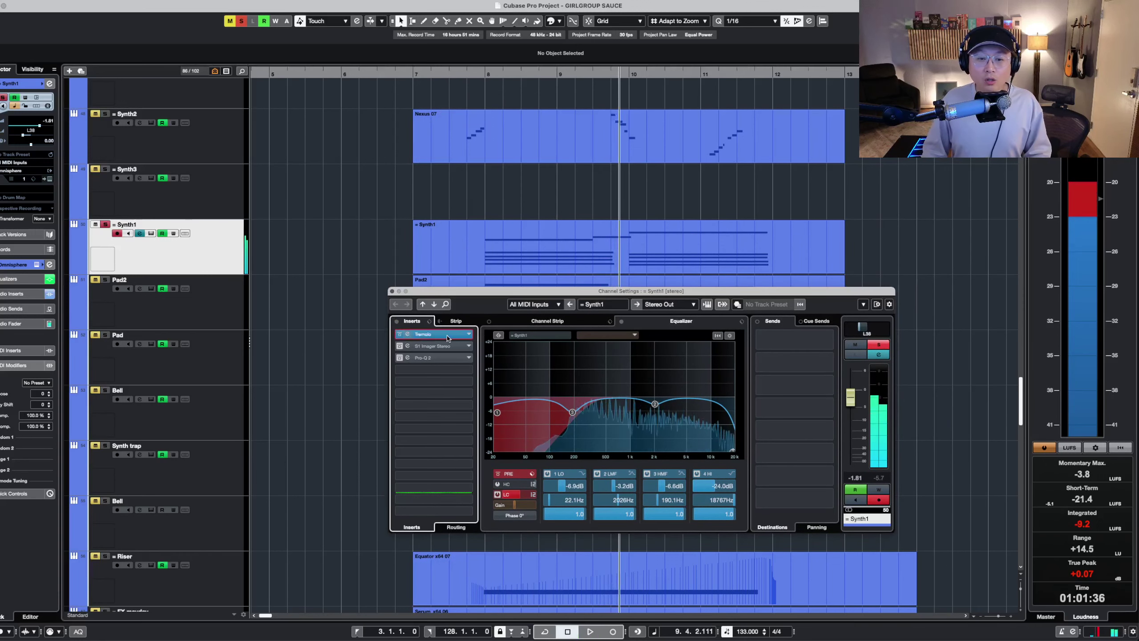
key(space)
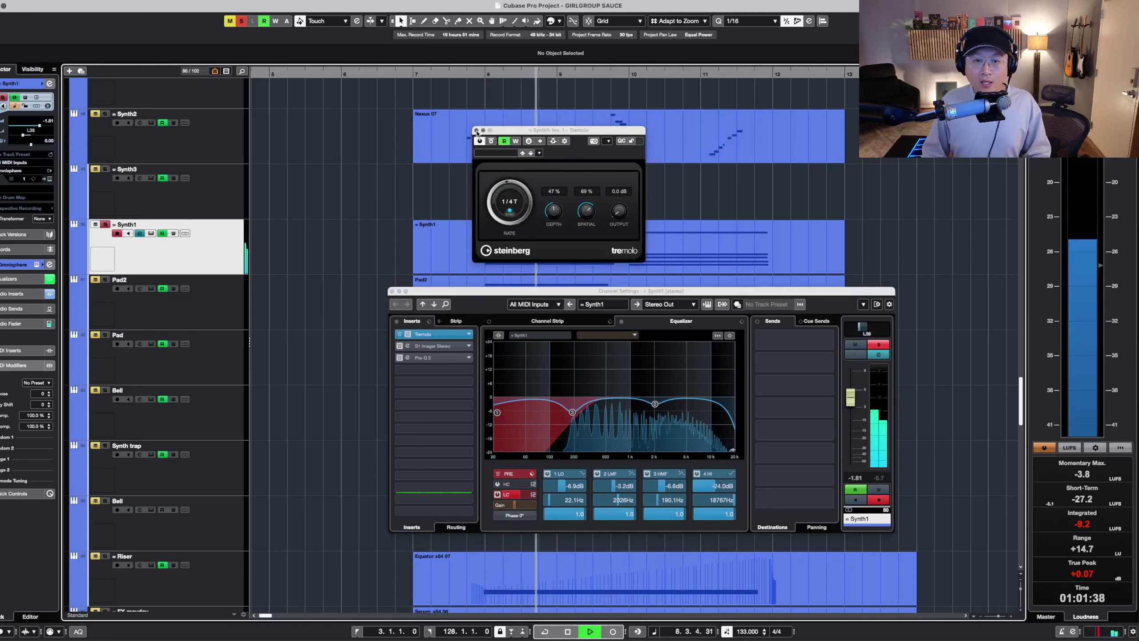
click(477, 130)
key(space)
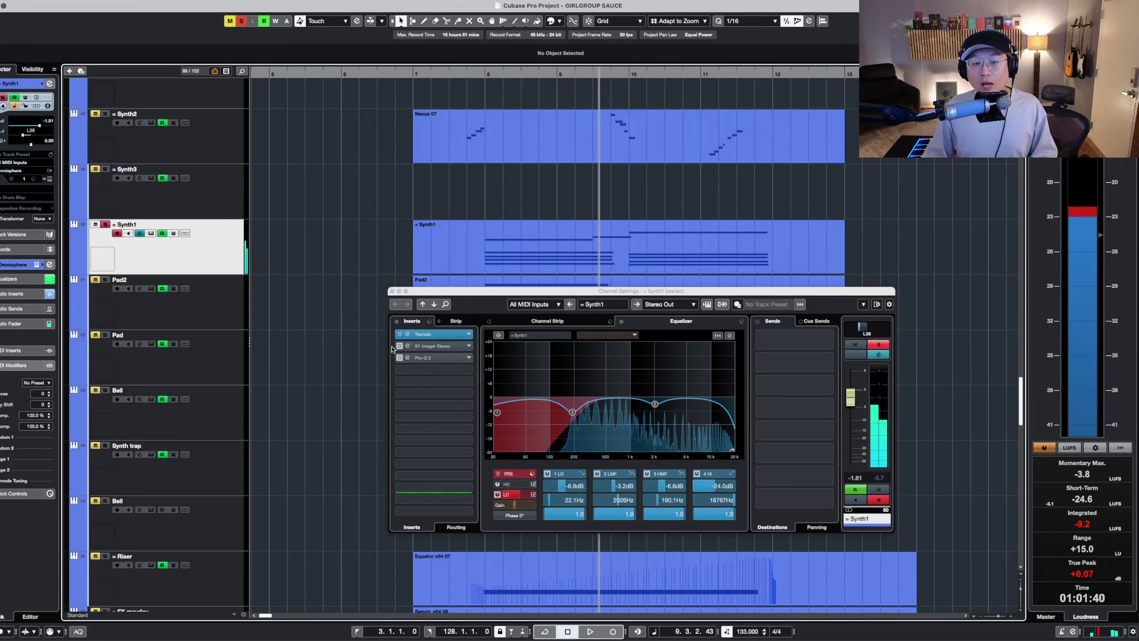
- Re-enable the S1 Imager insert and open it while playing = Synth1 from just before bar 8
click(400, 345)
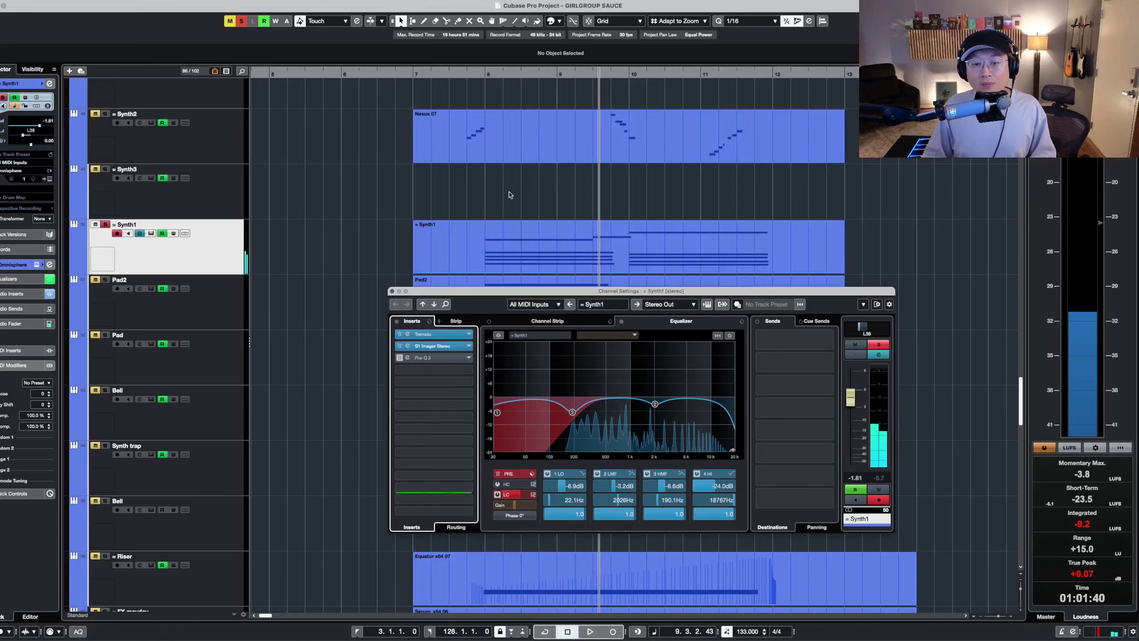
click(480, 74)
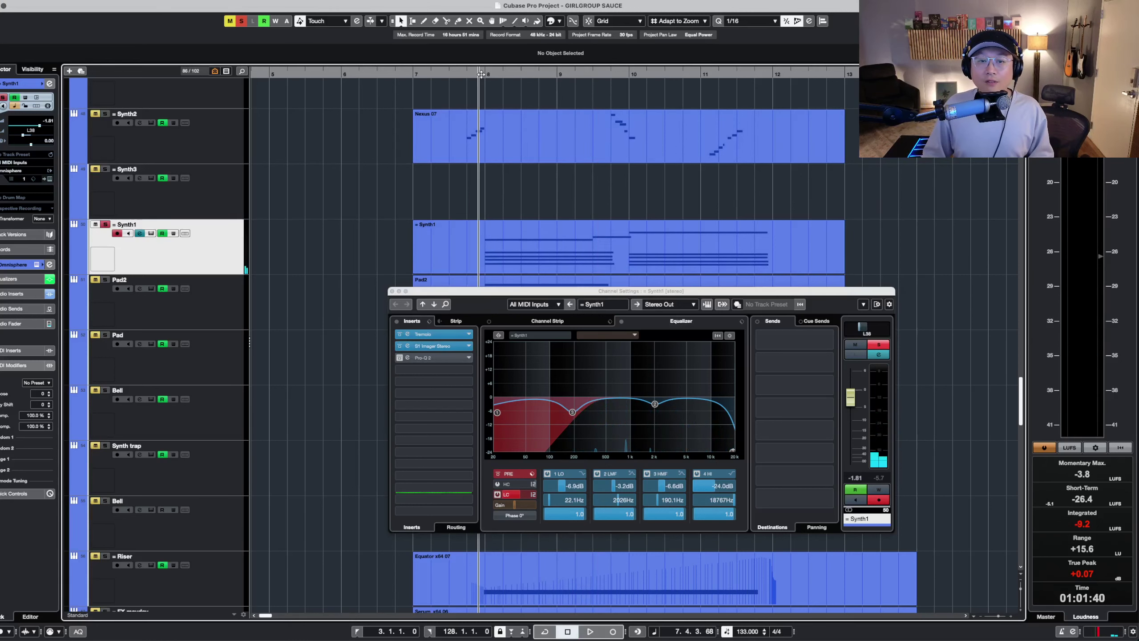
click(435, 347)
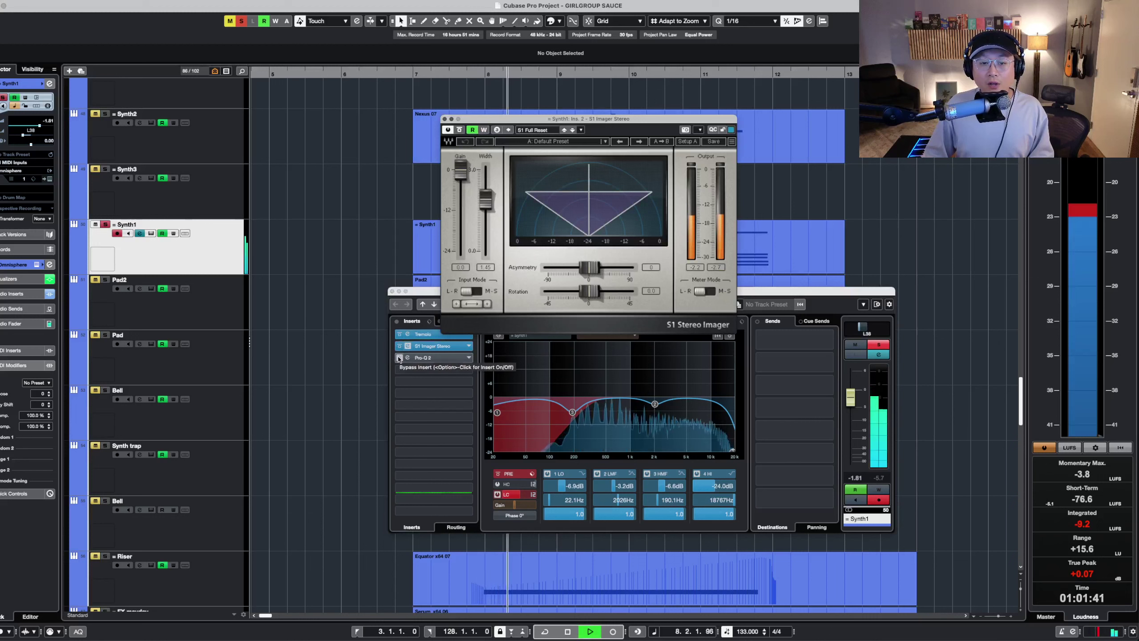
- Re-enable and inspect the Pro-Q 2 insert during playback, and close the = Synth1 plug-in and channel windows
click(399, 358)
click(437, 359)
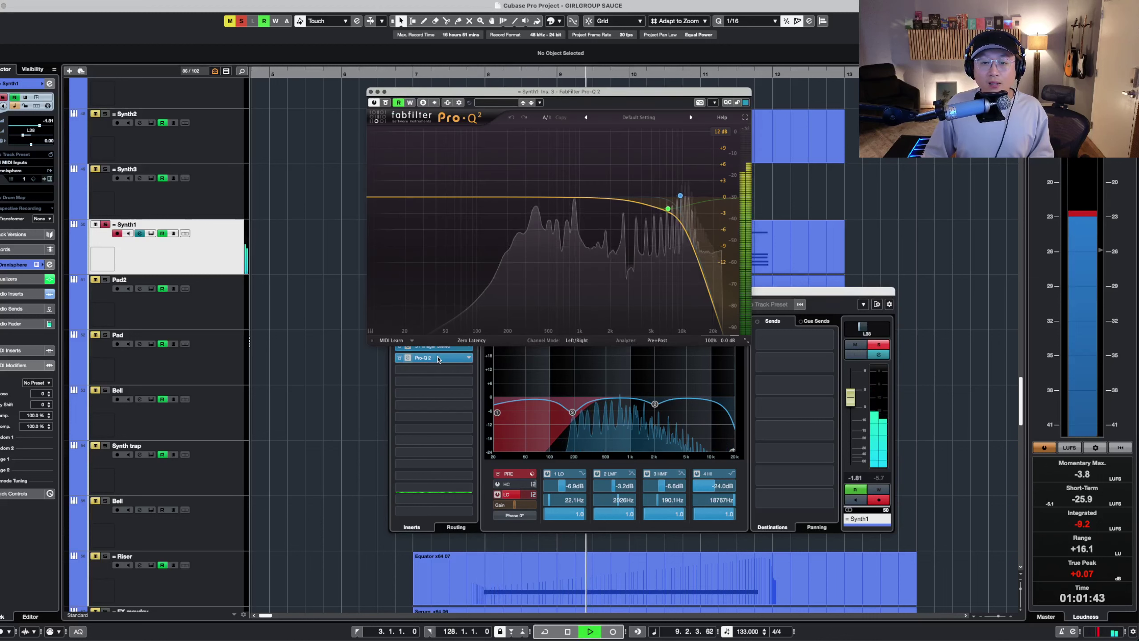
key(space)
click(371, 92)
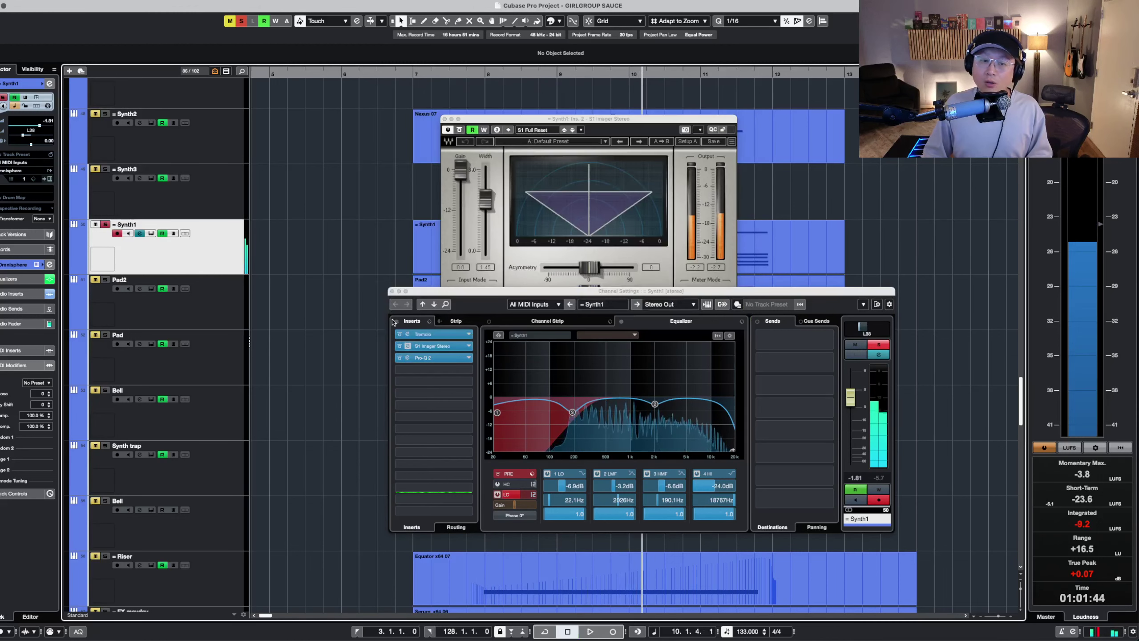
click(392, 291)
key(shift+g)
click(445, 119)
key(shift+g)
- Switch the solo from = Synth1 to Pad2 and listen to the pad from bar 8 to beyond bar 11
click(232, 274)
click(217, 241)
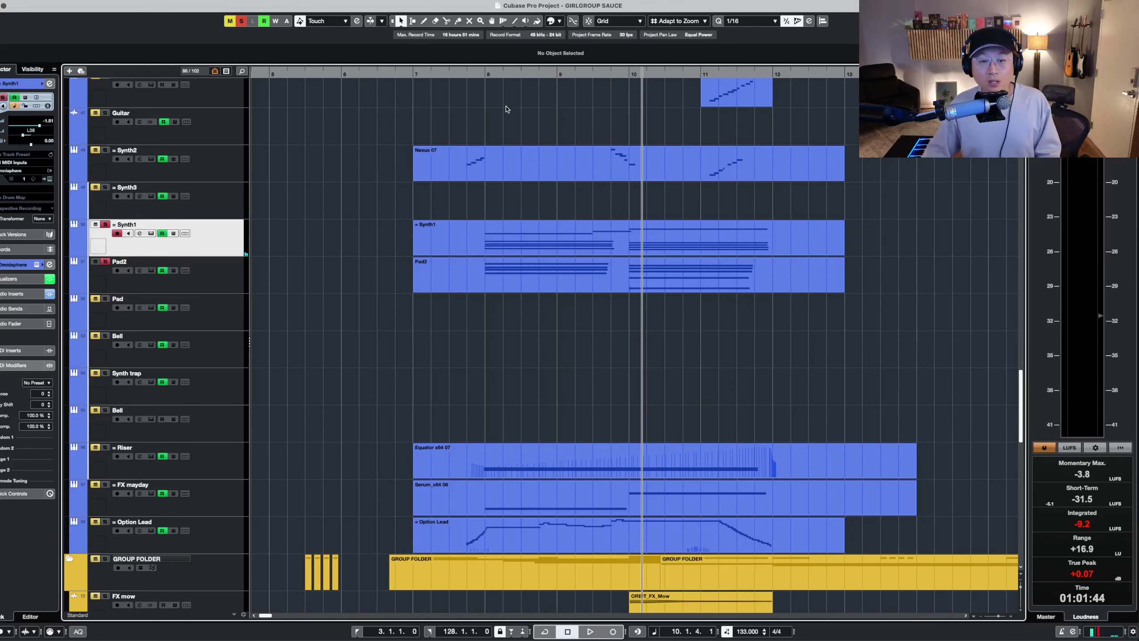
click(488, 76)
key(shift+h)
key(space)
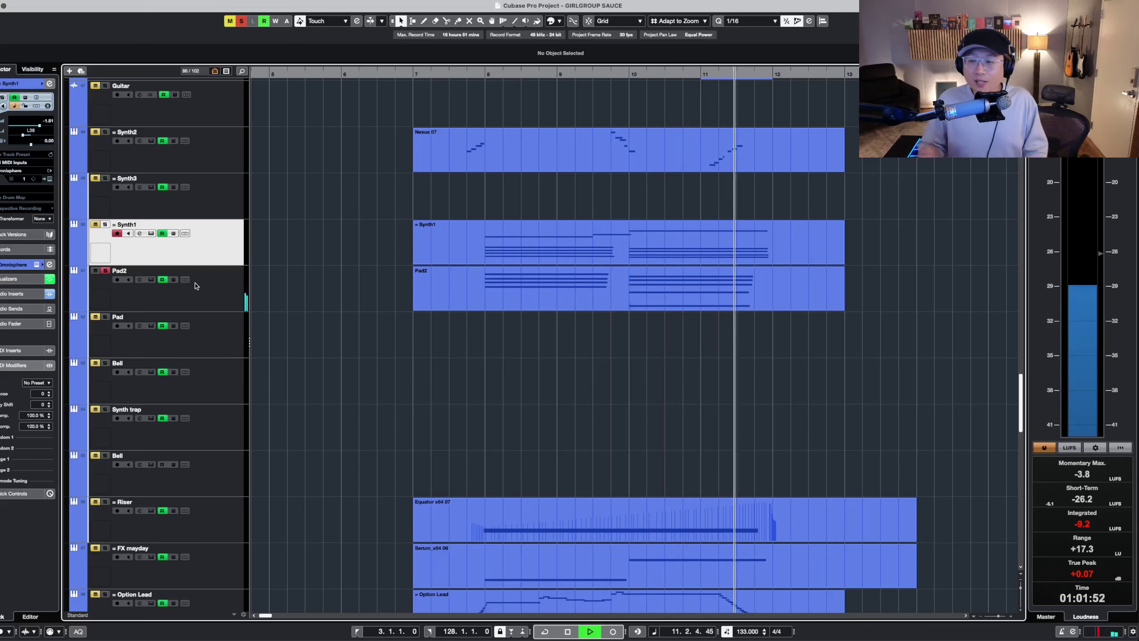
key(space)
- Solo = Synth2 and = Synth1 alongside Pad2 and play the layers together from the middle of bar 7
key(shift+g)
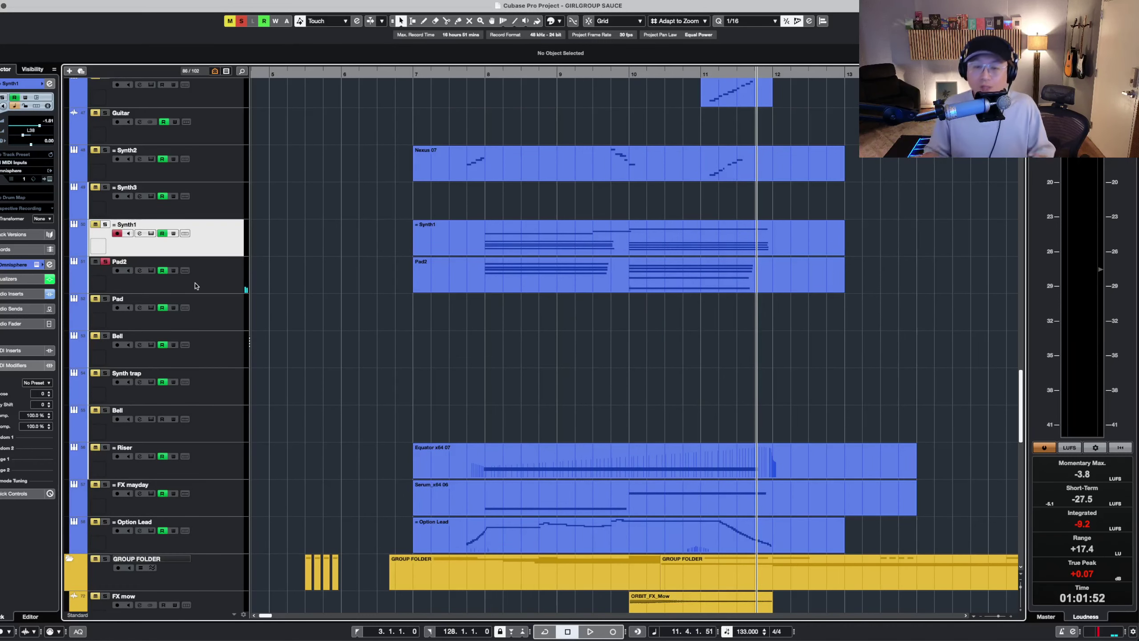
click(206, 156)
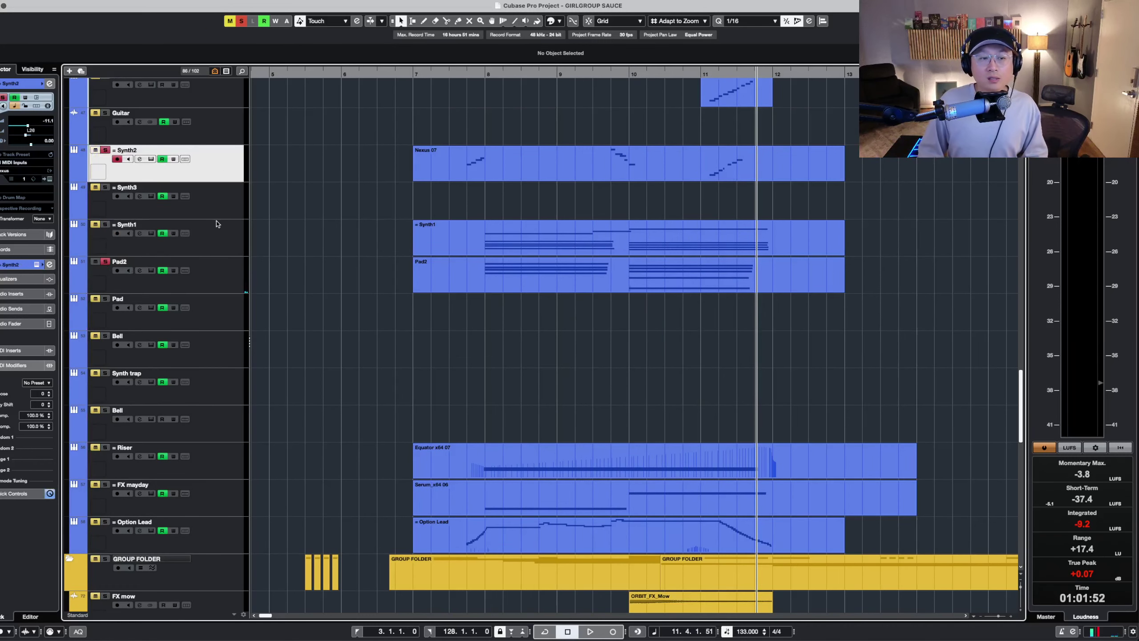
click(226, 229)
click(454, 72)
key(shift+h)
click(154, 128)
scroll(343, 148, up, 4)
key(space)
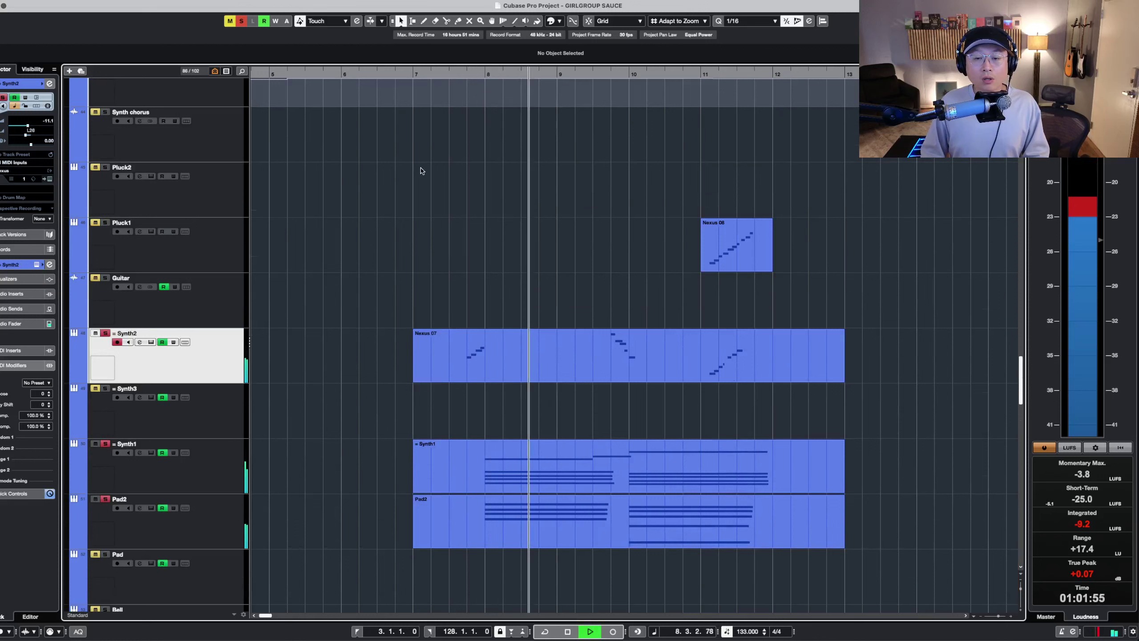
- Add Pluck1 to the solo during playback and listen to its run through bar 11 in closer view
click(195, 245)
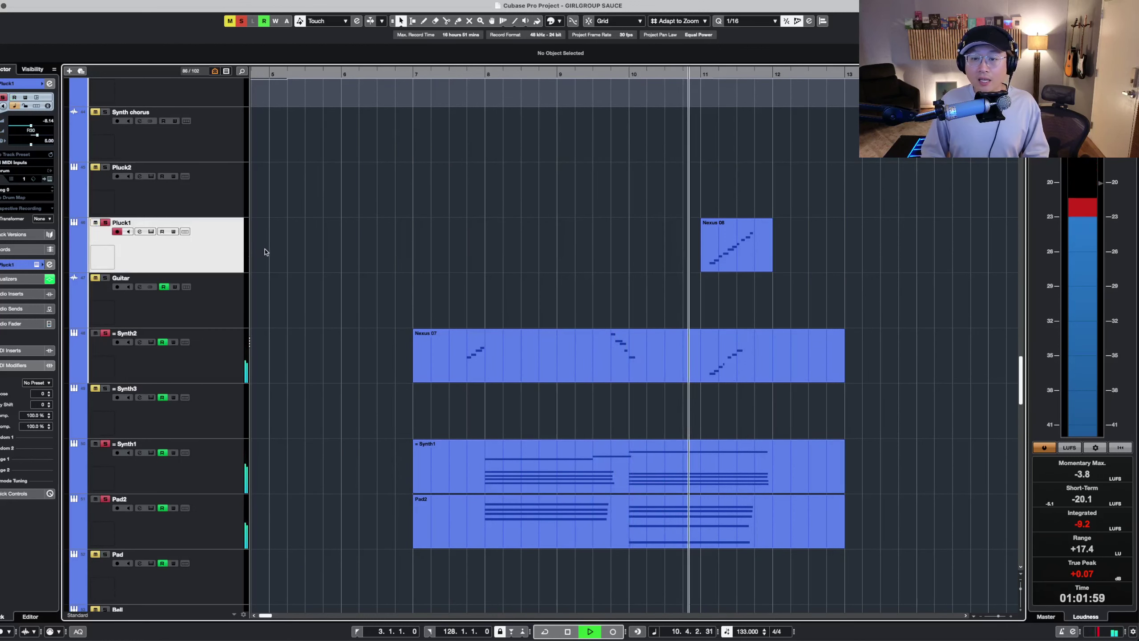
key(h)
key(h)
key(h)
key(h)
key(h)
key(h)
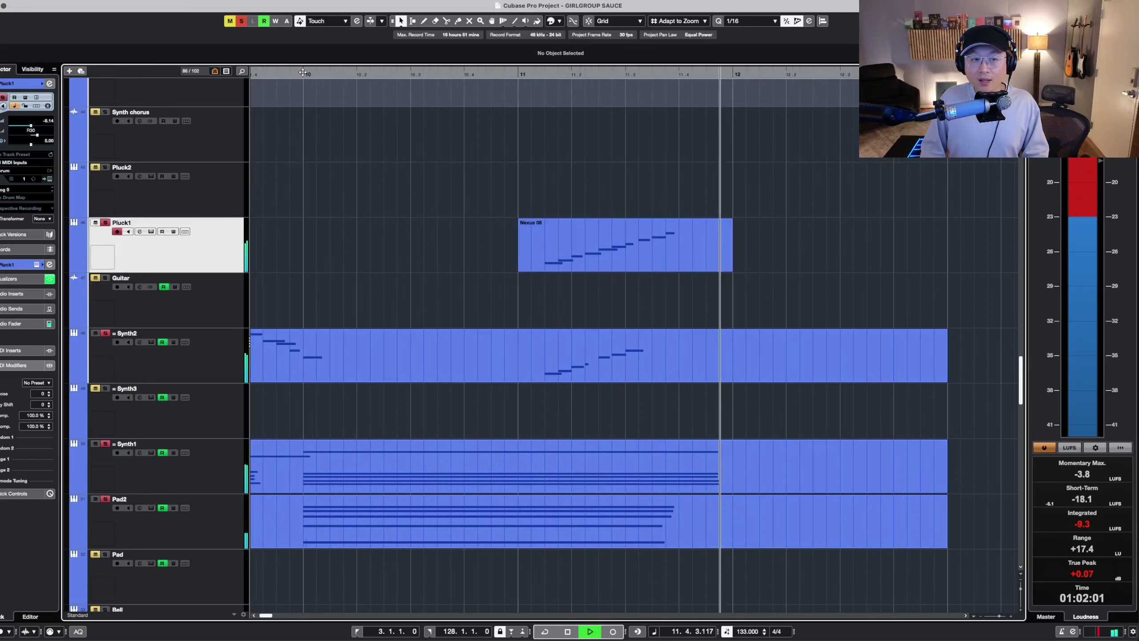
key(space)
- Solo only = Synth2 and listen to its rising run from bar 11
click(241, 21)
click(230, 21)
click(232, 356)
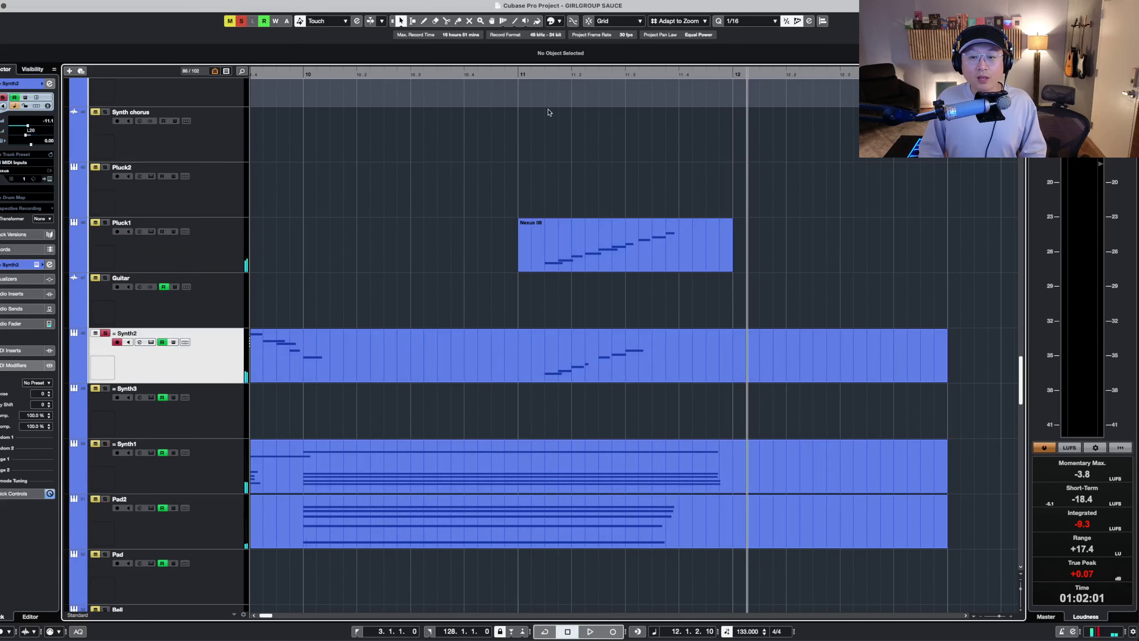
click(517, 73)
key(space)
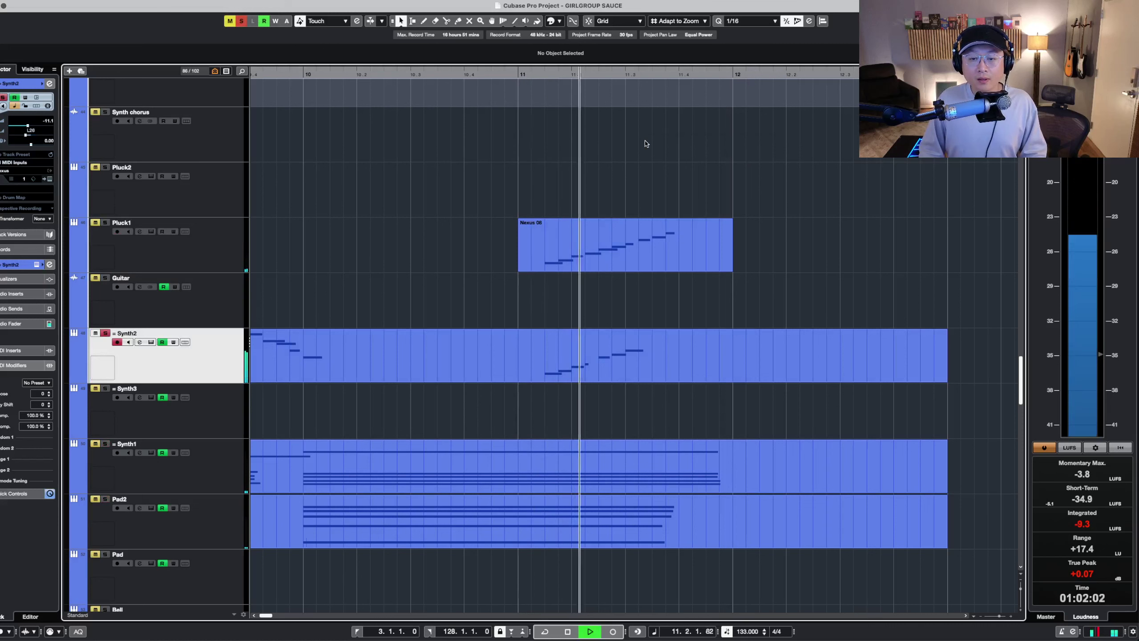
key(space)
- Switch the solo to Pluck1 and add = Synth2 to it
key(s)
click(226, 248)
key(s)
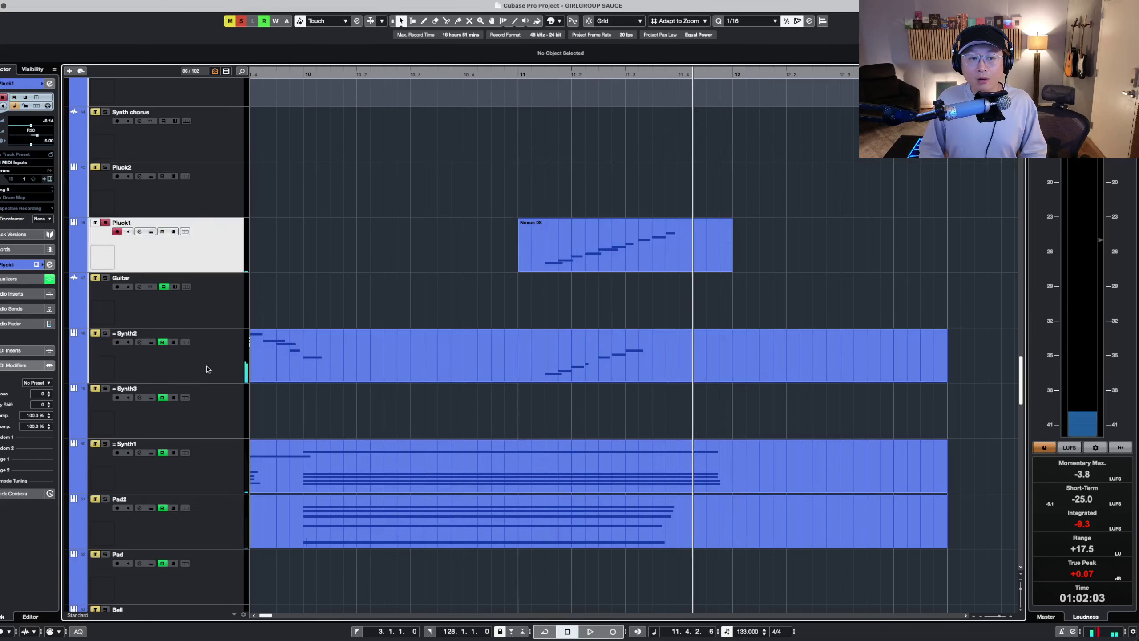
click(209, 371)
key(s)
- Listen to the Pluck1 and = Synth2 runs together from bar 11 to beyond bar 12
click(516, 72)
click(626, 254)
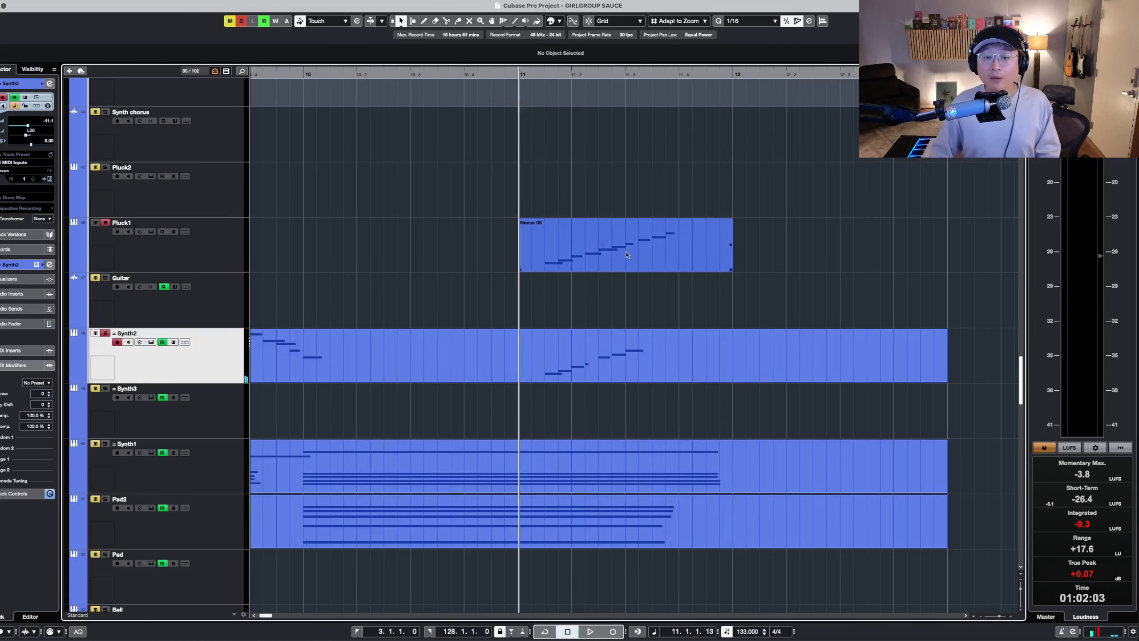
click(746, 198)
key(space)
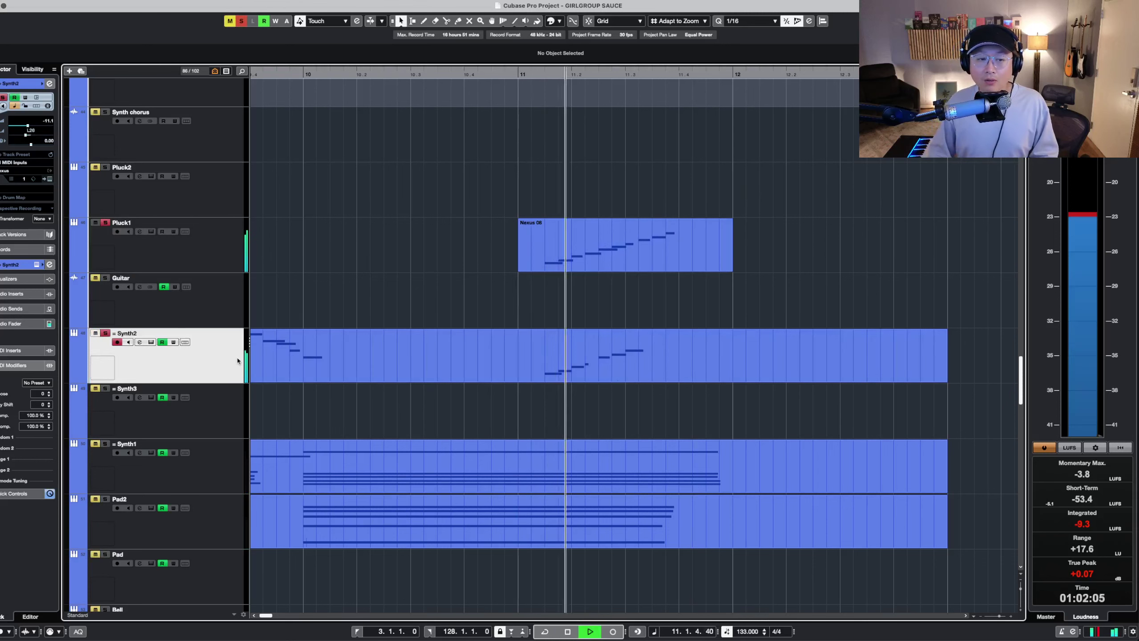
key(g)
key(g)
key(g)
key(g)
key(g)
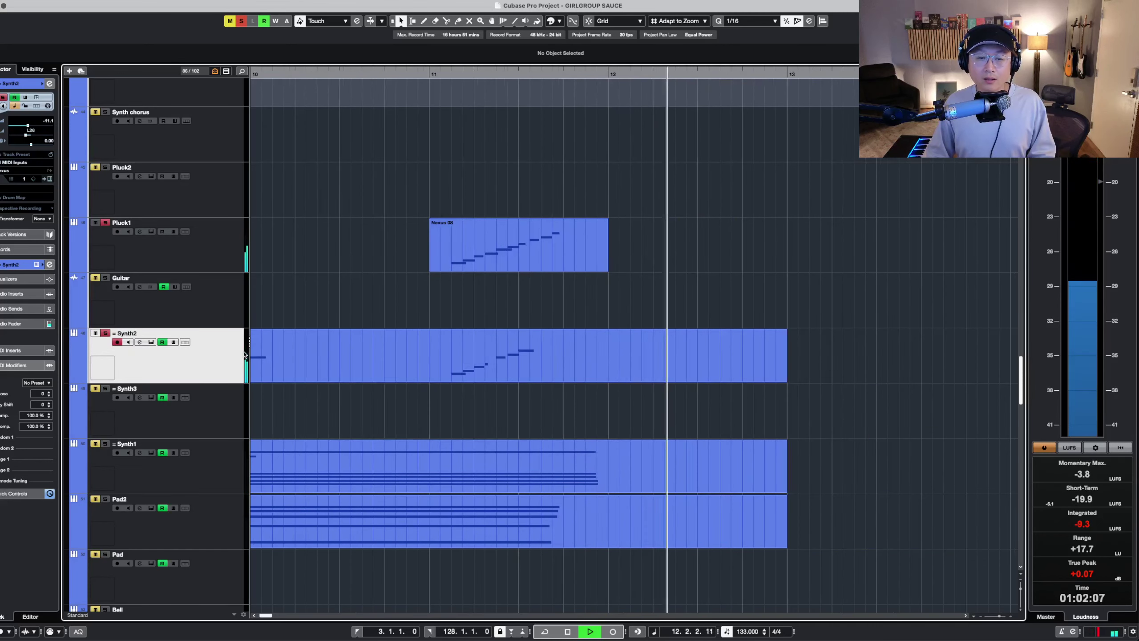
- Stop playback, return the cursor to bar 7 and clear all track solos
key(space)
key(shift+g)
key(shift+g)
key(shift+g)
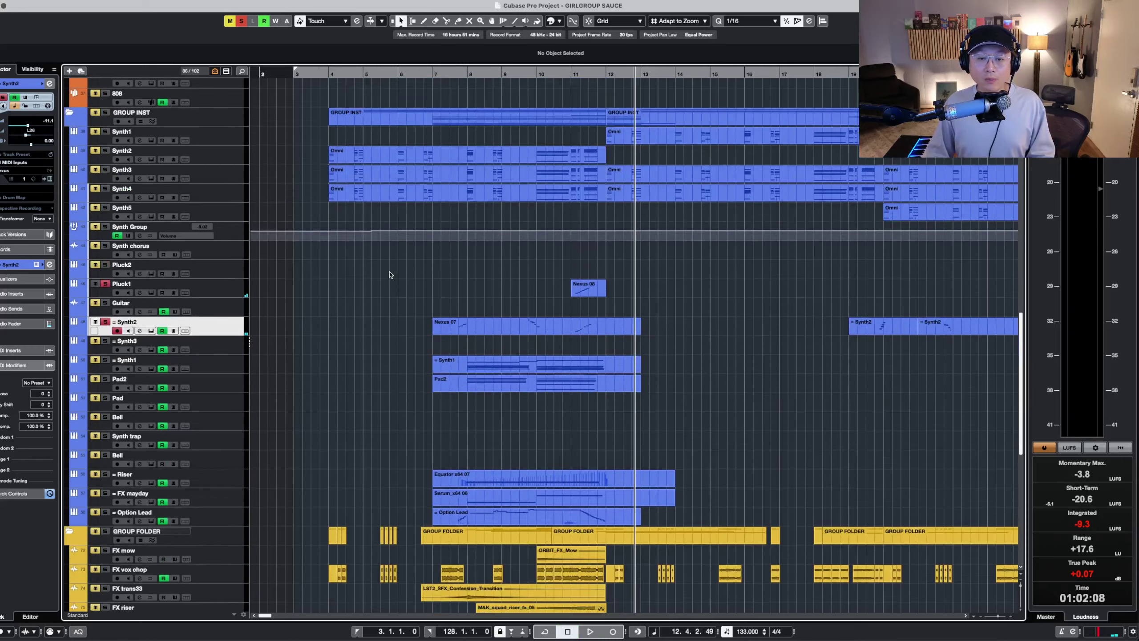
click(432, 75)
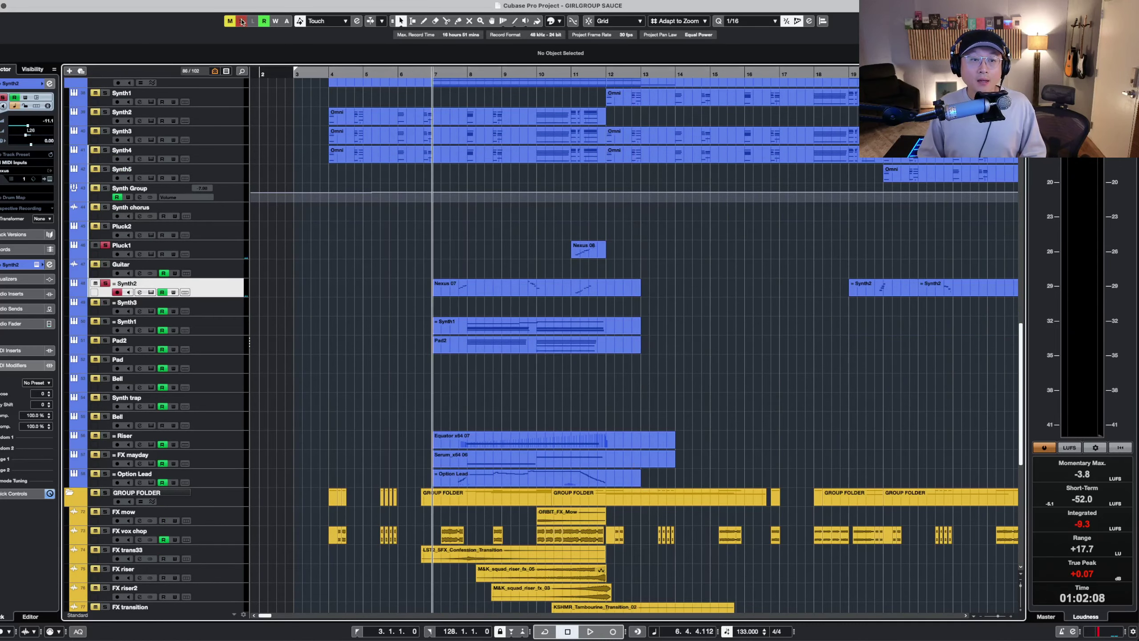
click(242, 22)
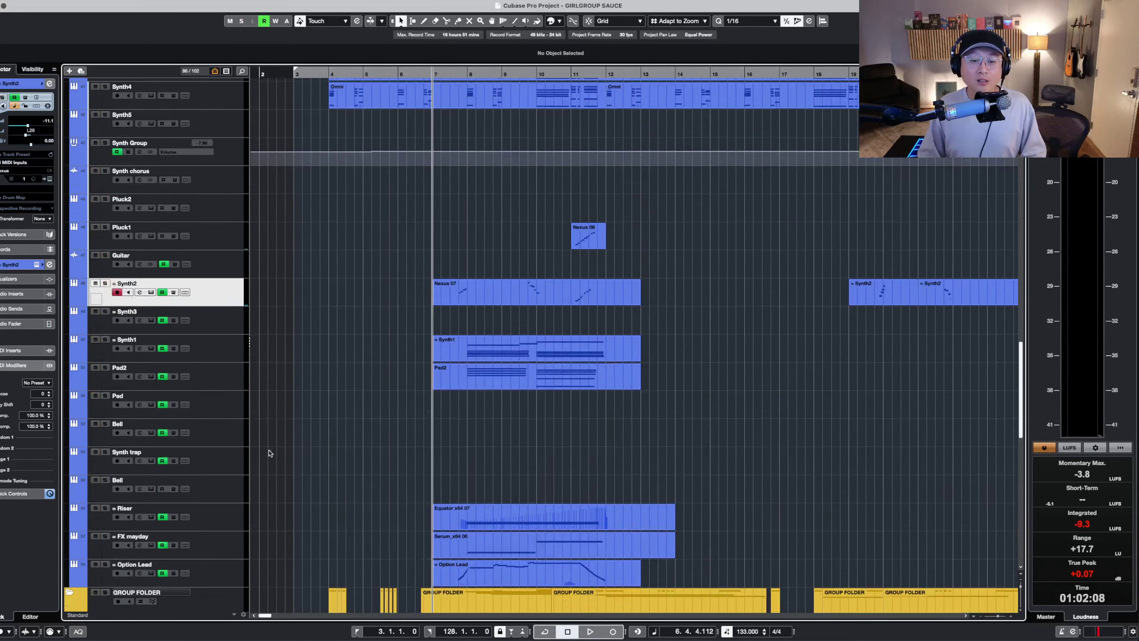
- Solo = Riser, listen to it from bar 7 to bar 12 and view its Granular Flute instrument settings
key(shift+h)
click(453, 74)
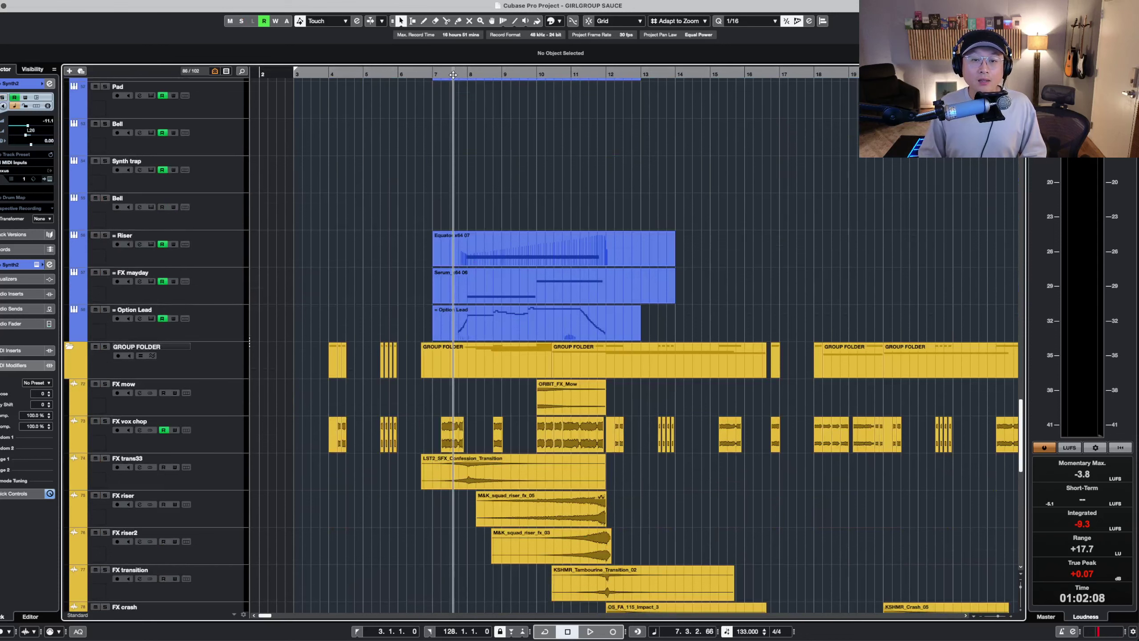
click(231, 251)
scroll(356, 241, up, 5)
click(151, 422)
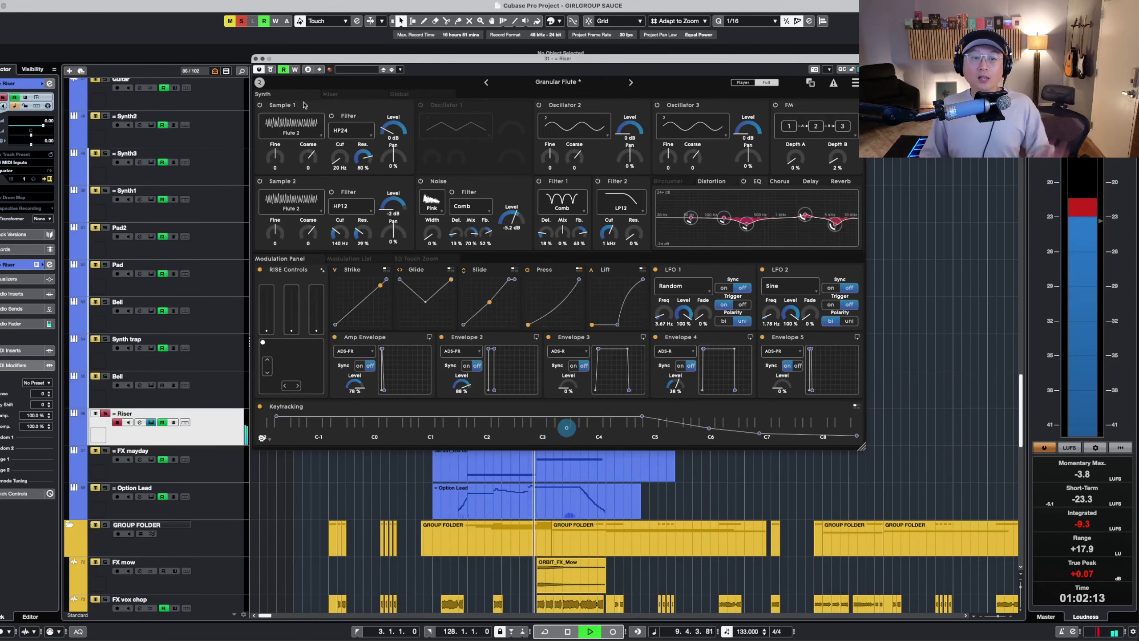
click(255, 58)
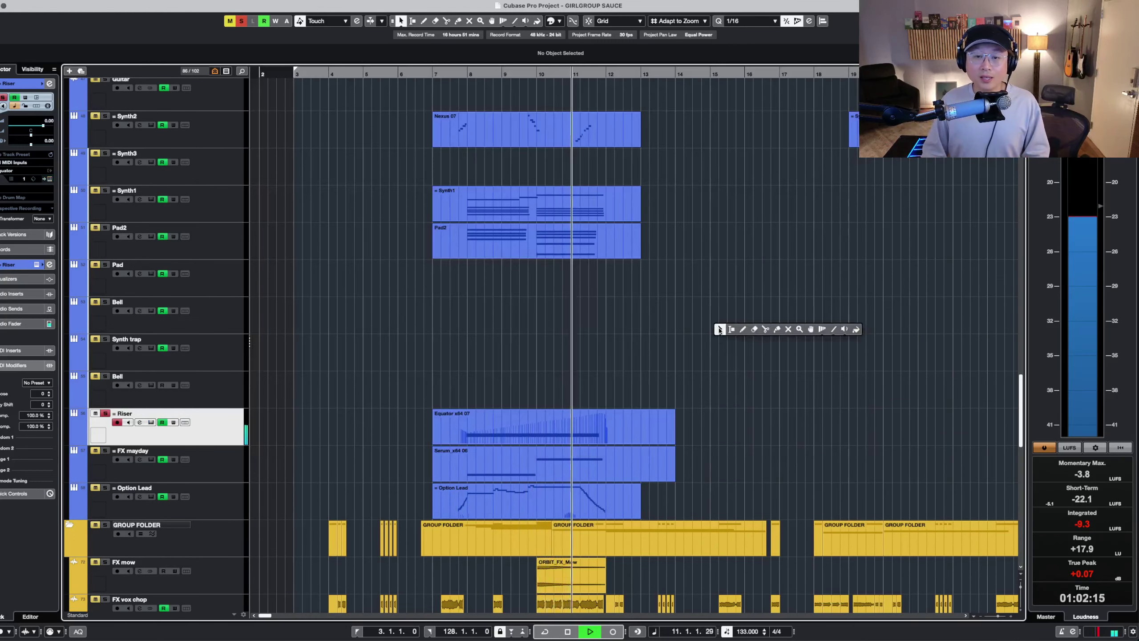
key(space)
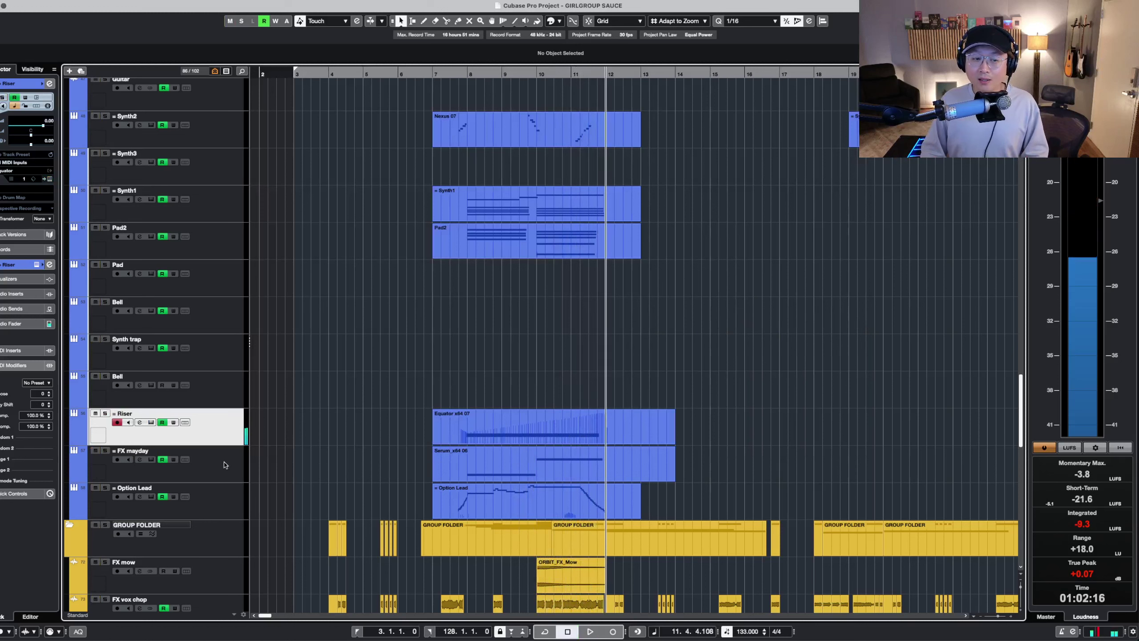
- Solo = FX mayday, listen to it from bar 8 and inspect its FX - Siren patch in Serum
click(229, 461)
key(s)
click(468, 73)
key(space)
right_click(742, 340)
click(742, 340)
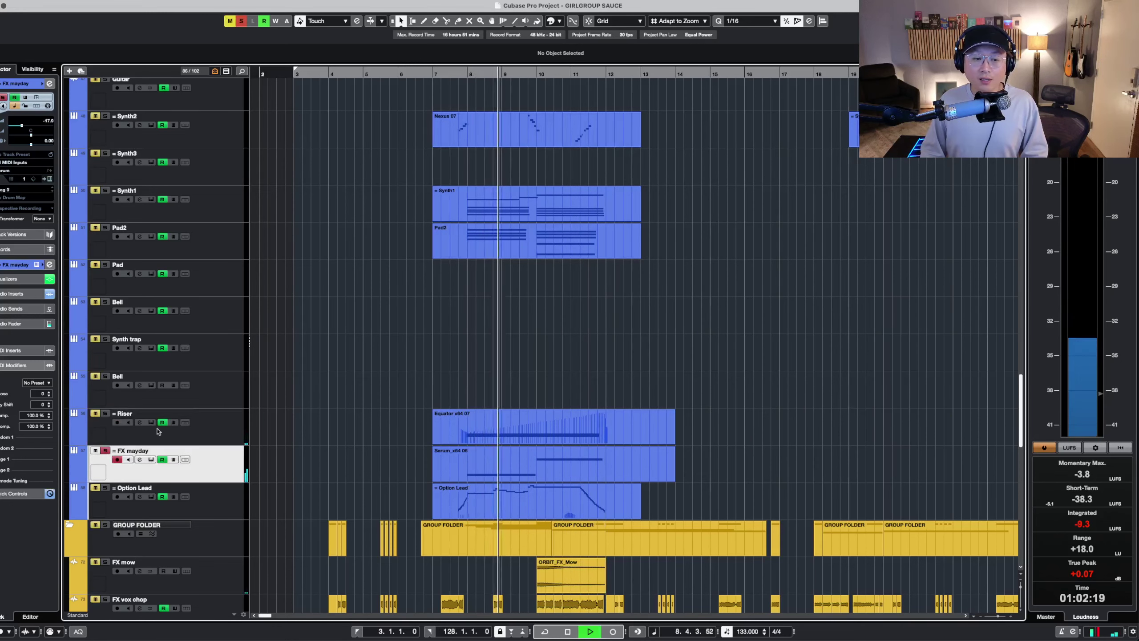
click(150, 459)
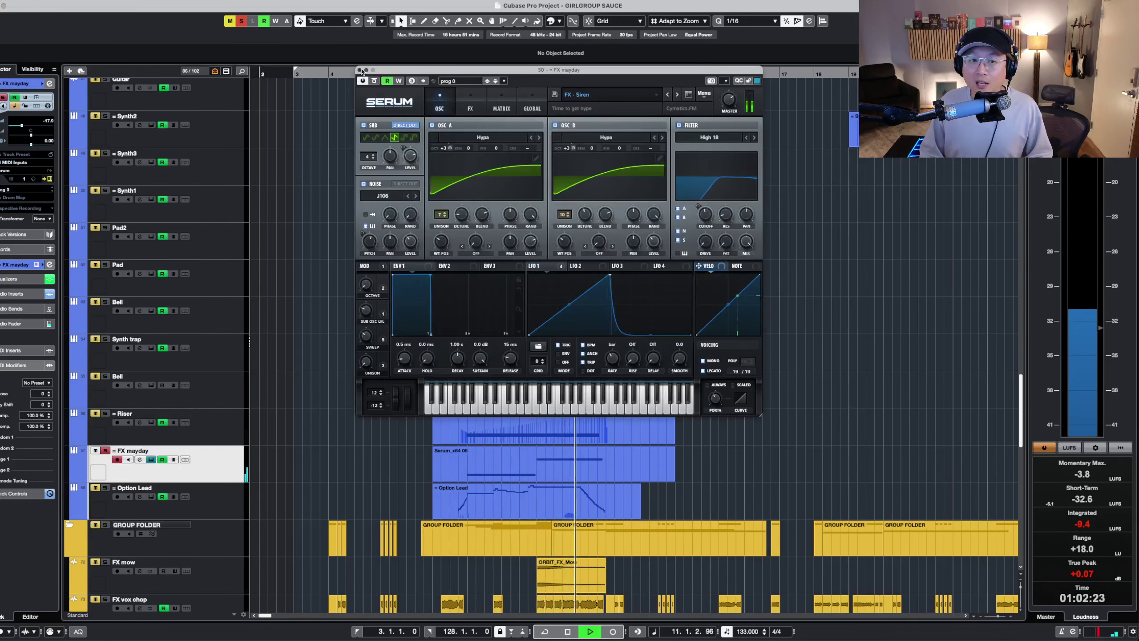
click(361, 70)
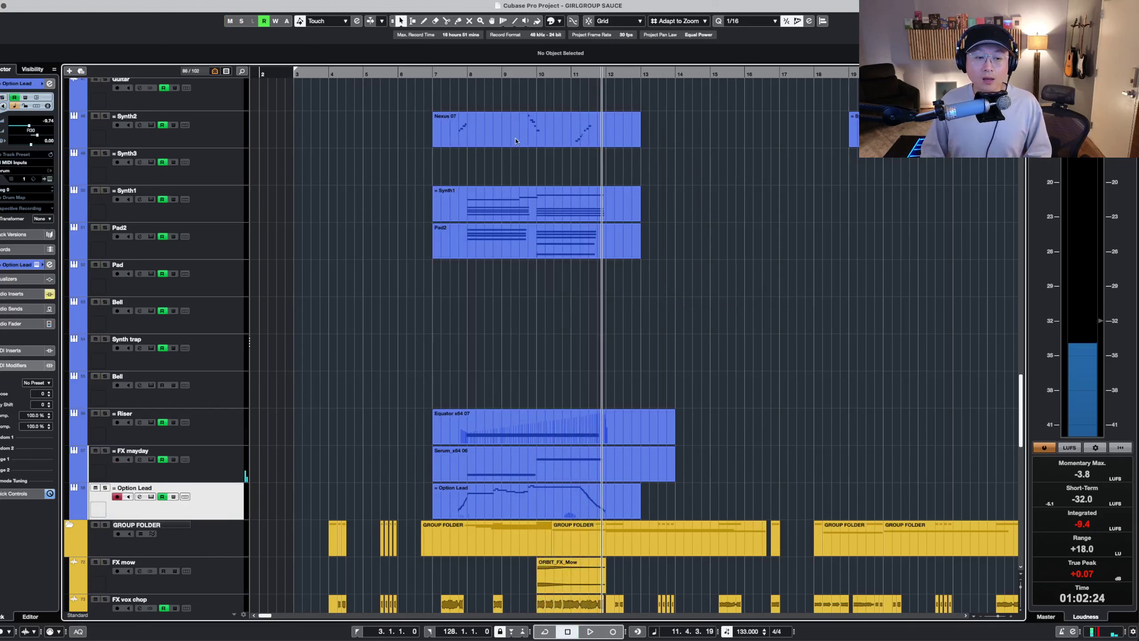
- Solo = Option Lead and listen to its part from about bar 7 to bar 12
key(s)
click(452, 76)
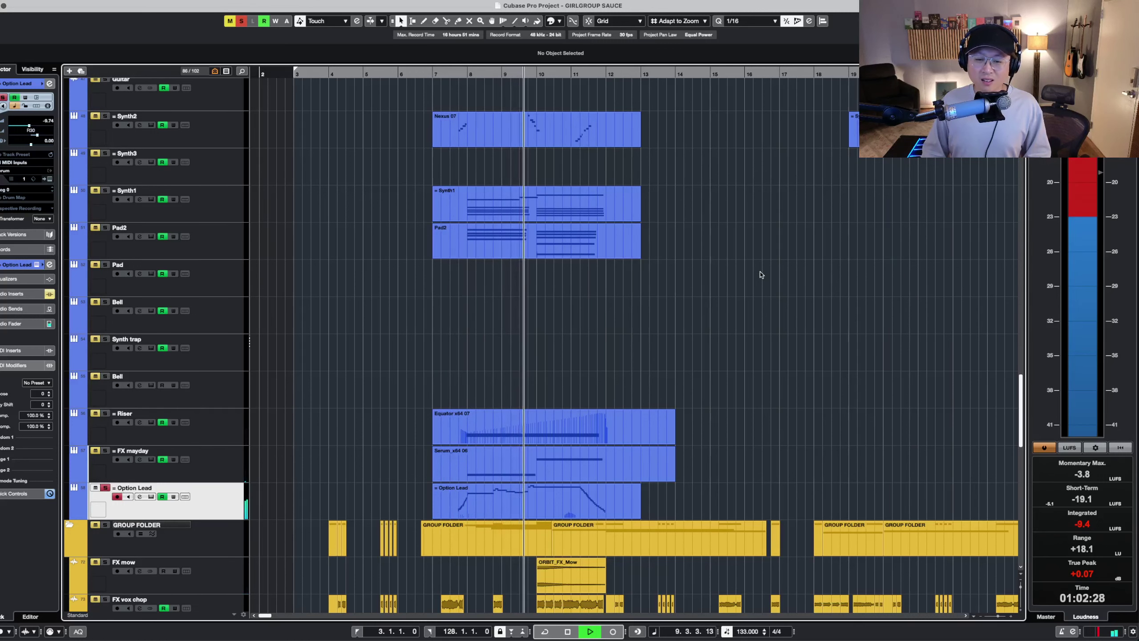
key(shift+g)
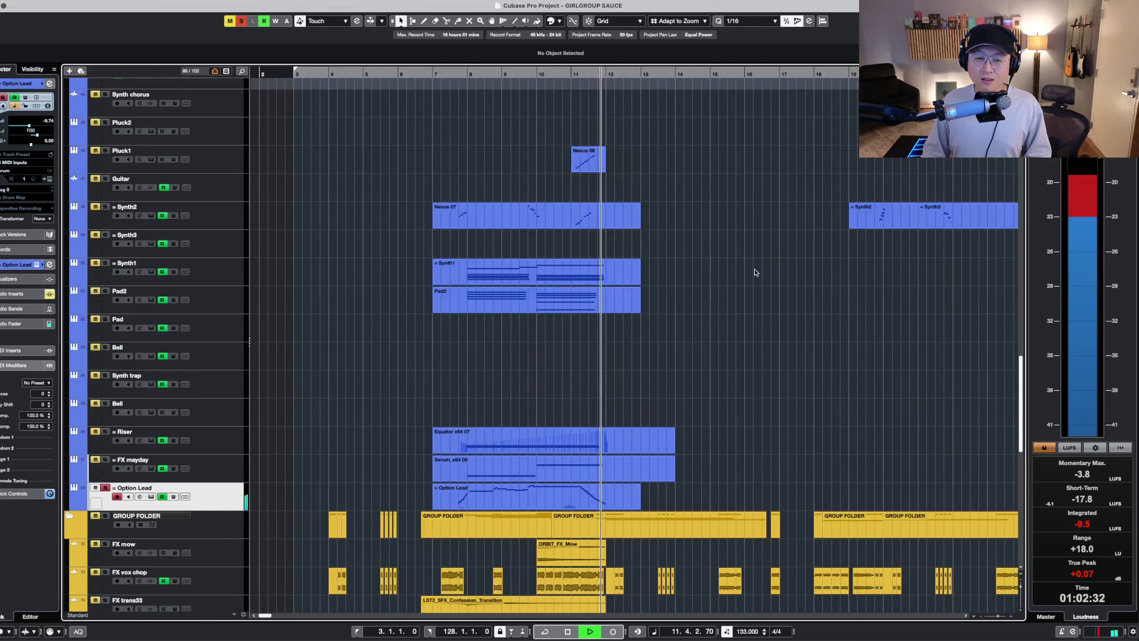
key(space)
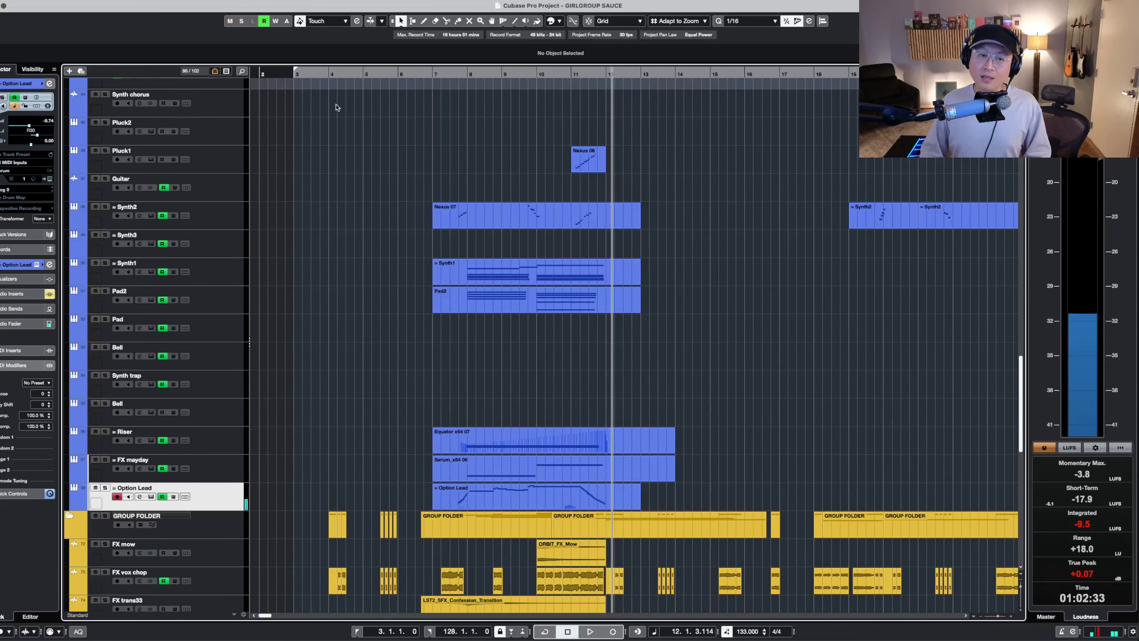
- Play the full mix from bar 3 to bar 8 while looking over the FX, drum and bass tracks
click(312, 82)
key(shift+g)
key(space)
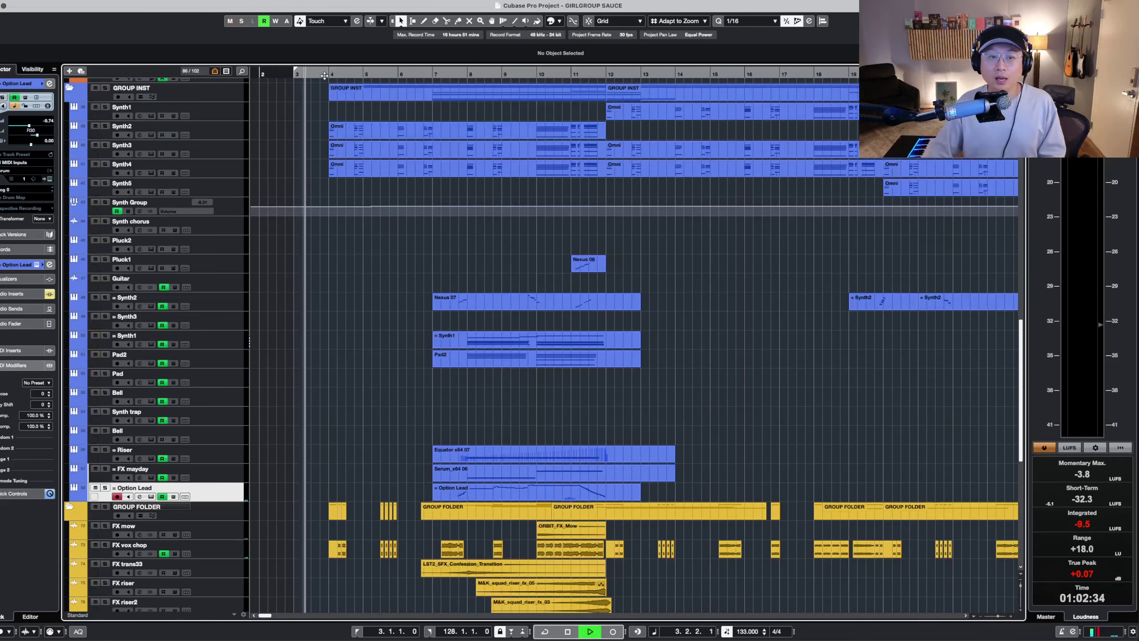
key(space)
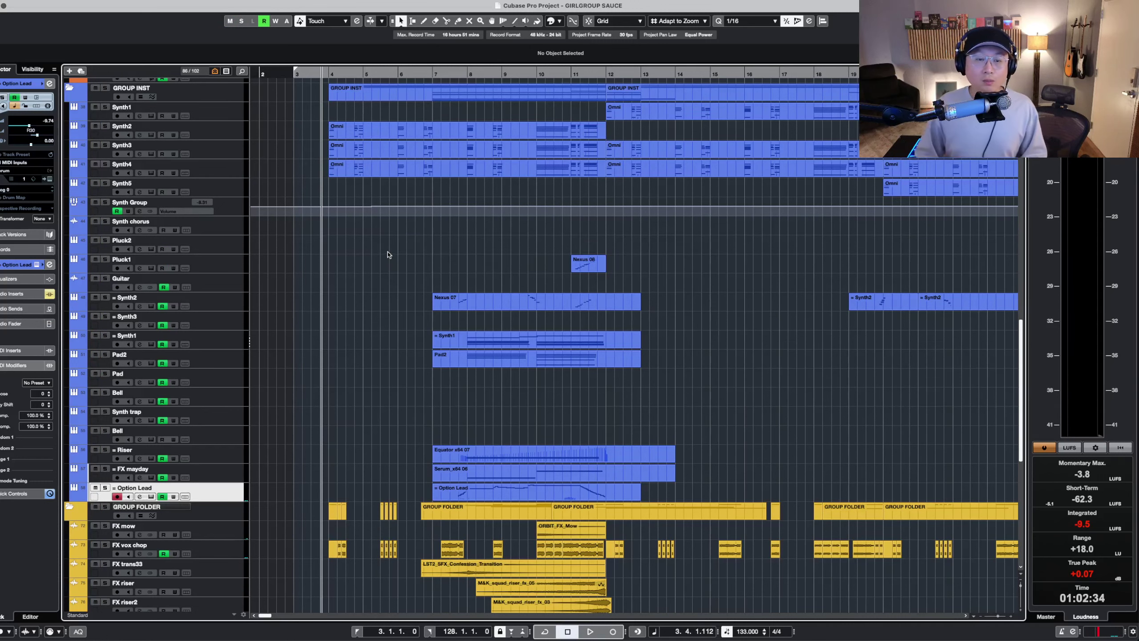
key(space)
scroll(399, 283, down, 10)
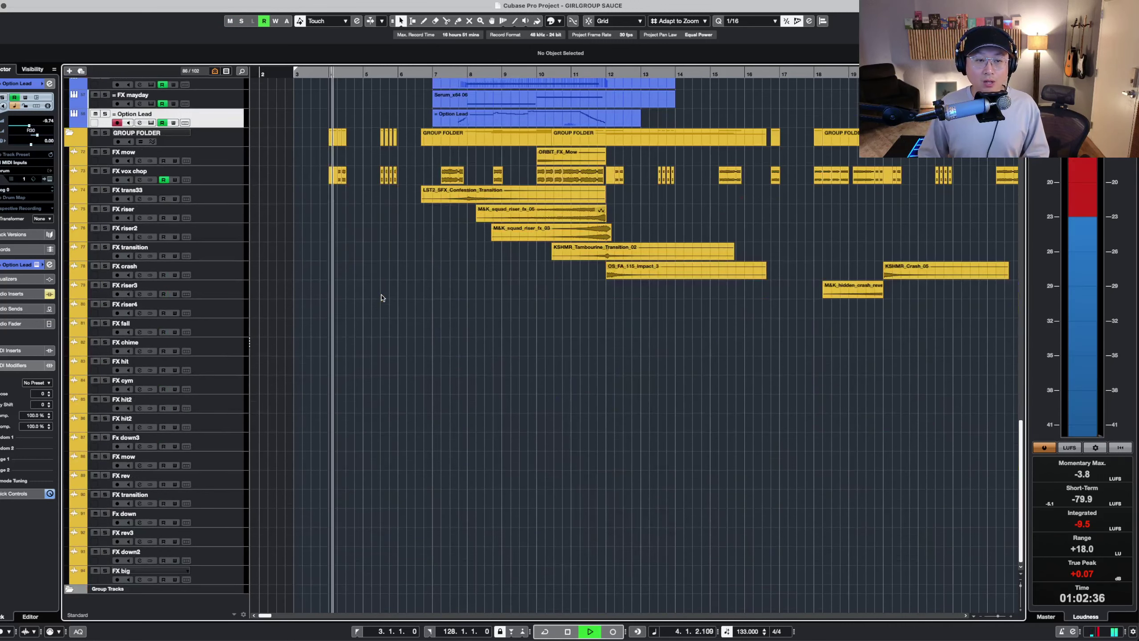
scroll(372, 315, up, 6)
scroll(375, 315, up, 15)
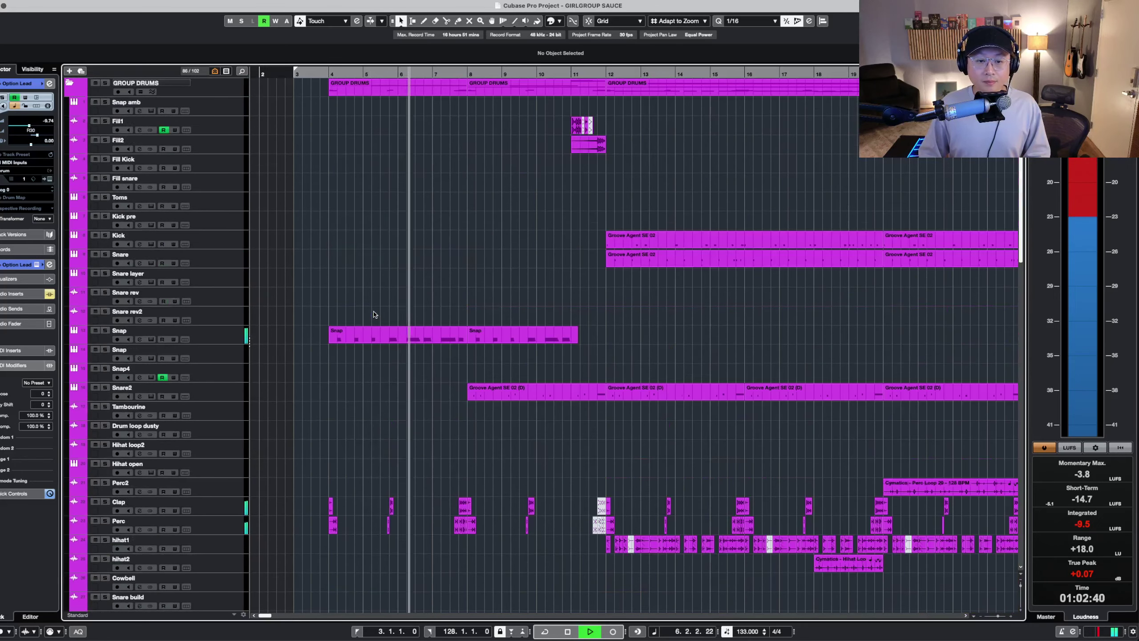
scroll(375, 314, down, 2)
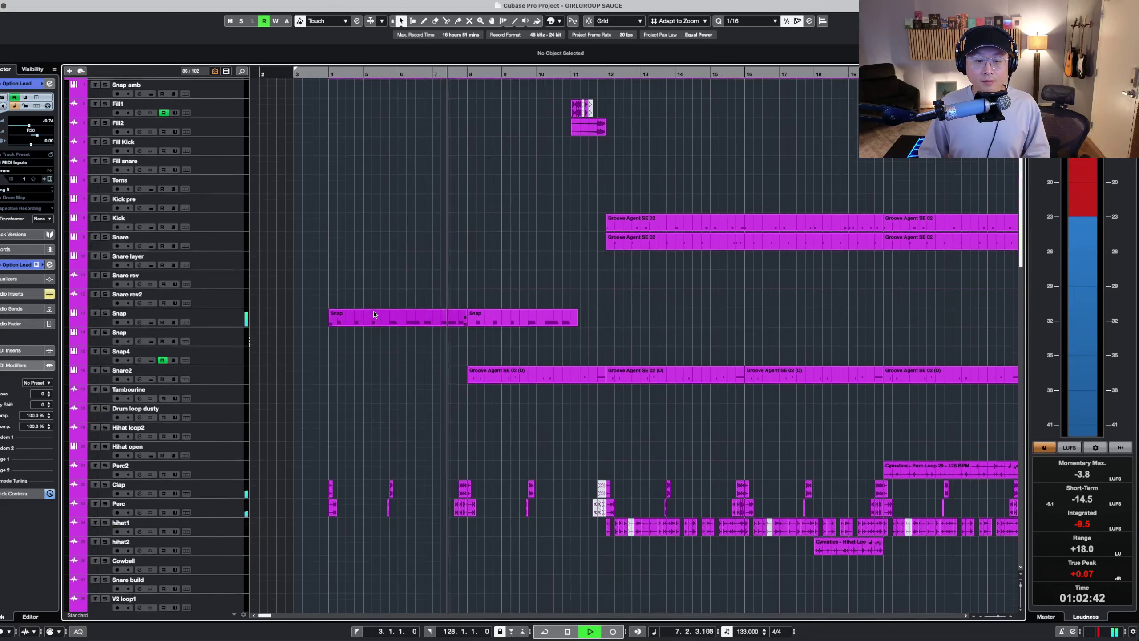
scroll(375, 314, down, 10)
key(space)
- Solo the drum tracks from the upper Snap through Perc and play them from about bar 6
key(h)
key(h)
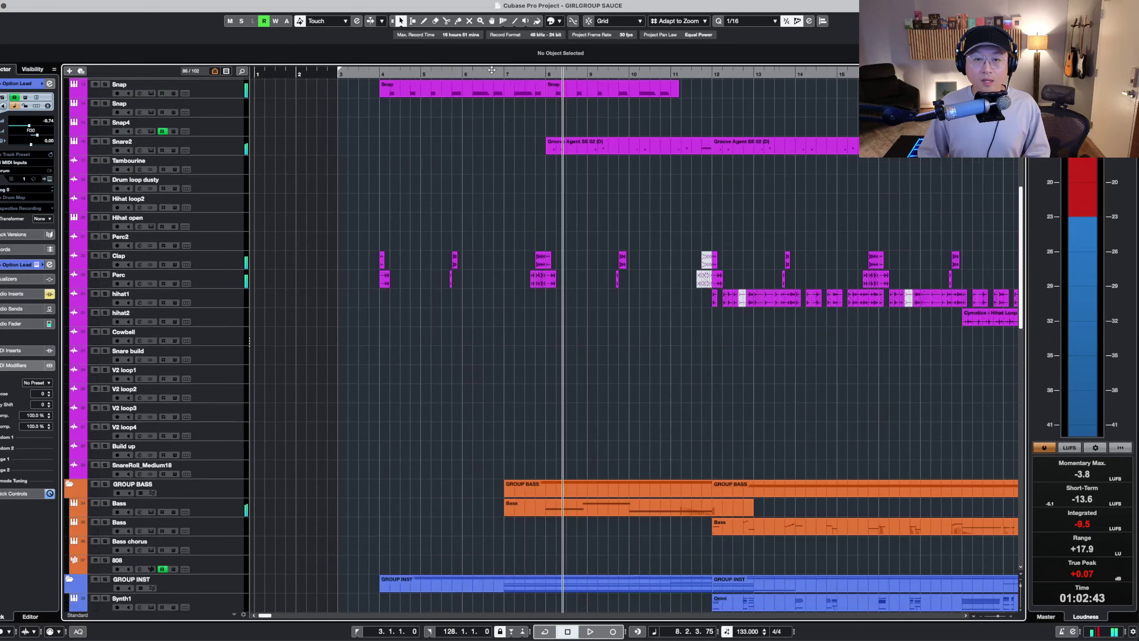
key(h)
click(477, 72)
key(shift+h)
key(shift+h)
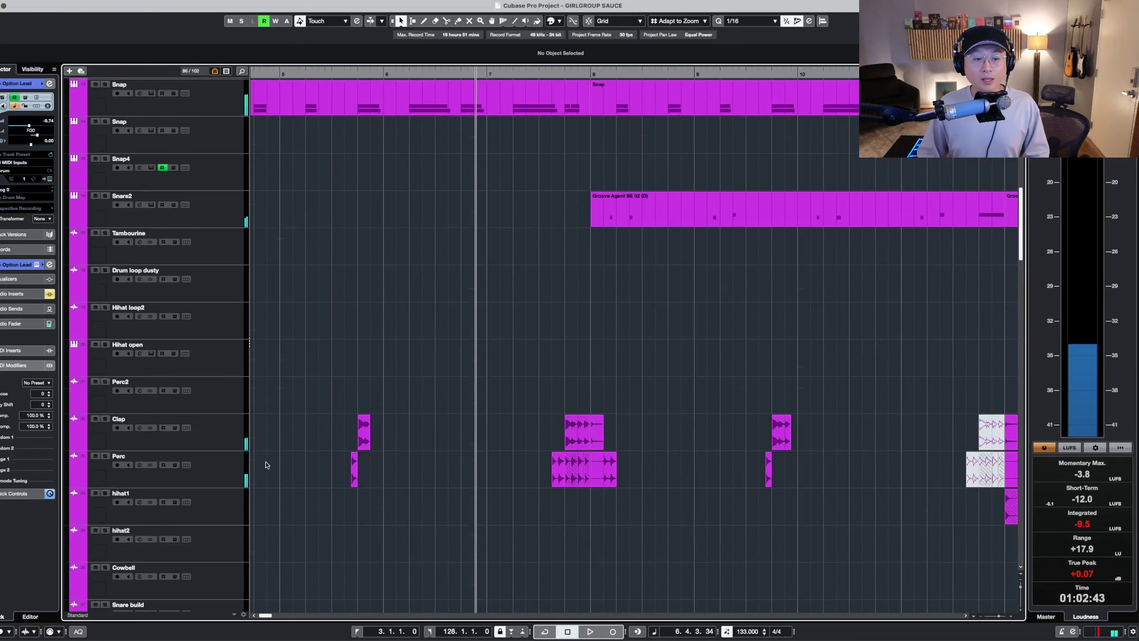
key(shift+g)
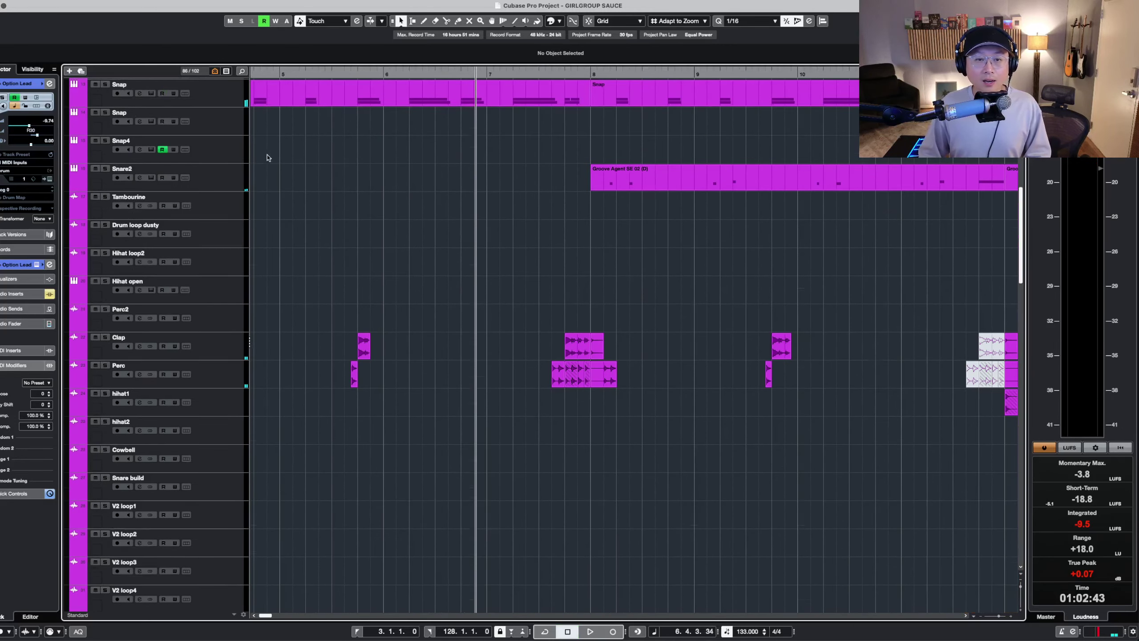
scroll(316, 202, up, 5)
scroll(210, 265, down, 2)
click(221, 265)
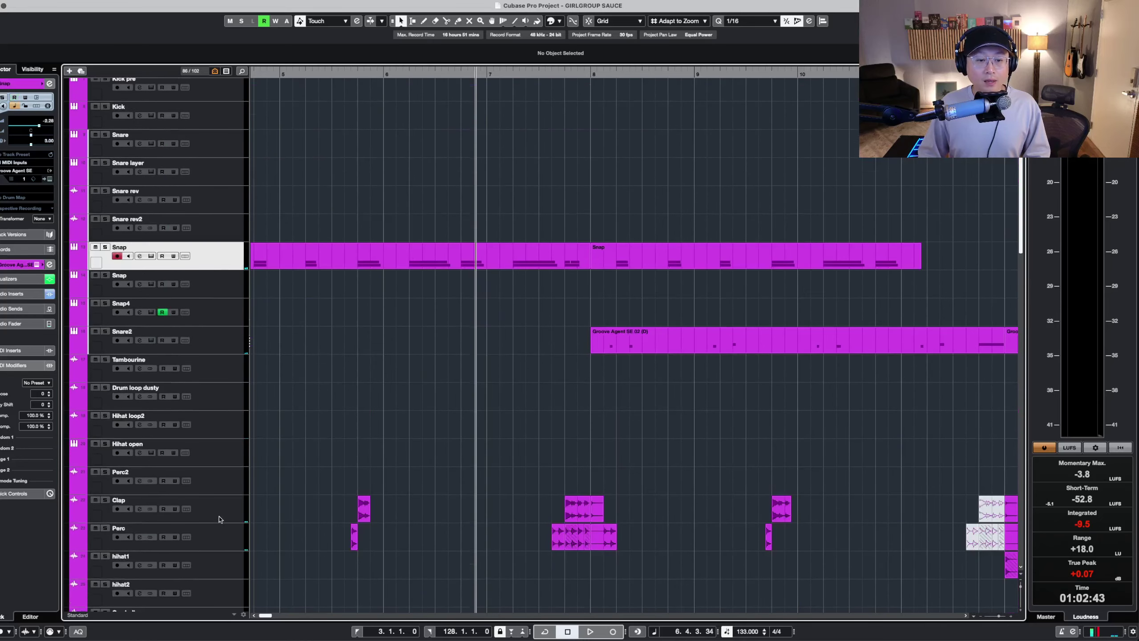
shift+click(221, 530)
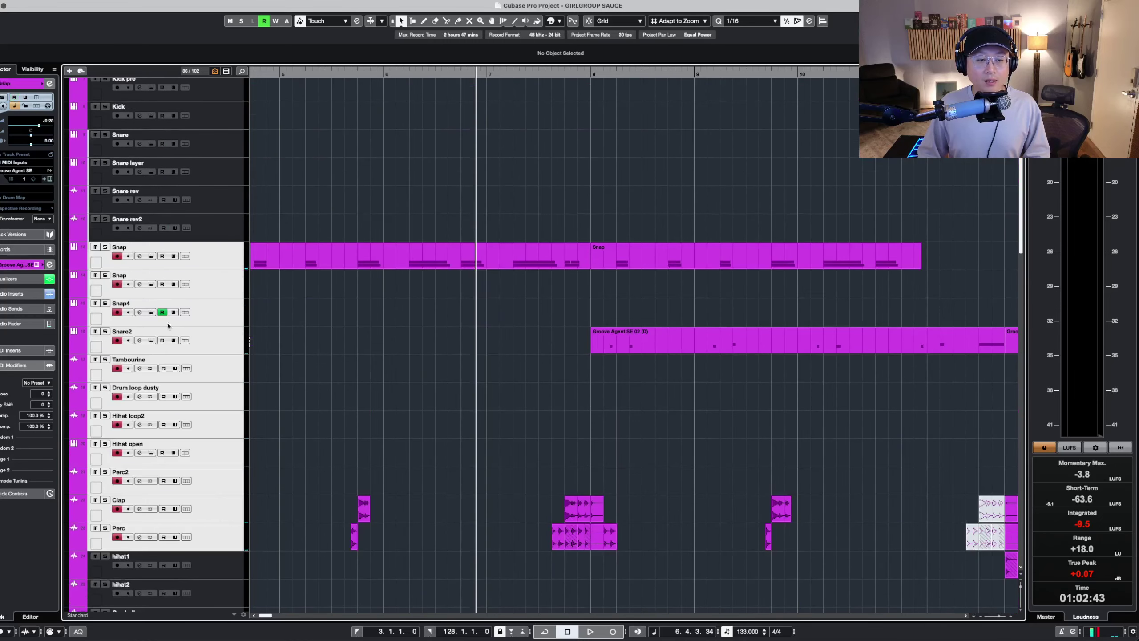
click(376, 73)
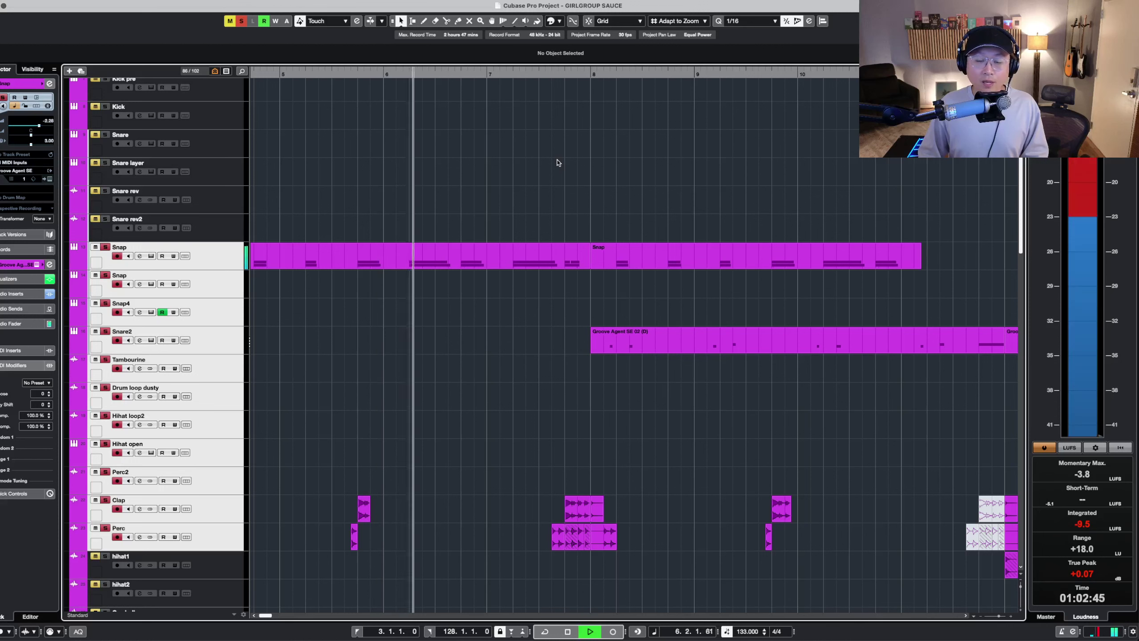
- Follow the soloed snap, snare, clap and perc parts up to the transition into bar 12
scroll(609, 204, down, 1)
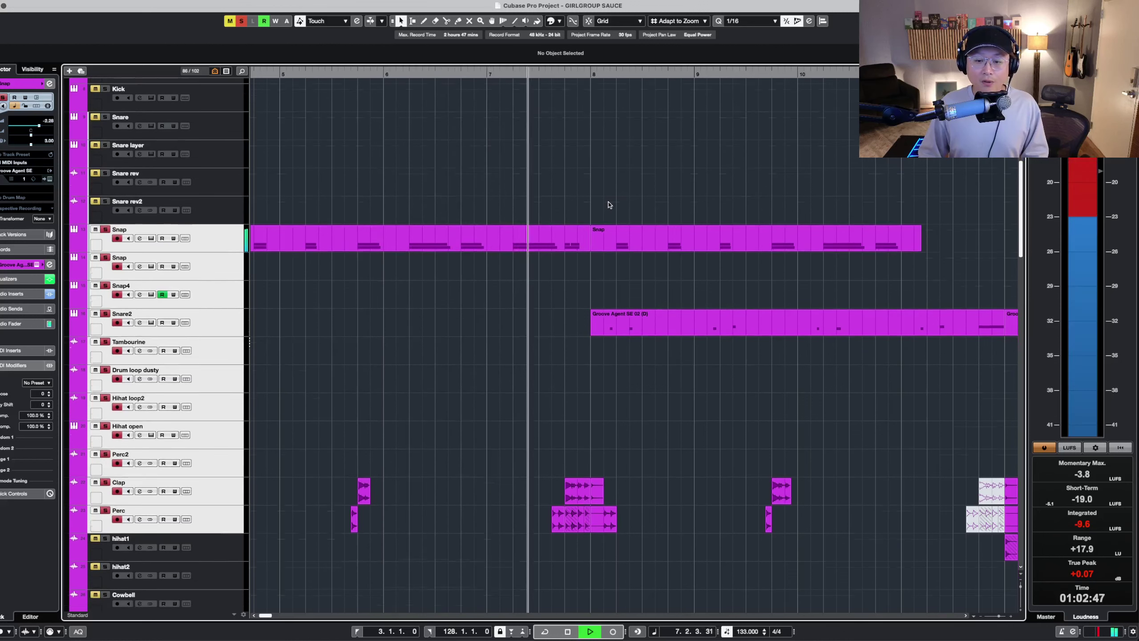
key(g)
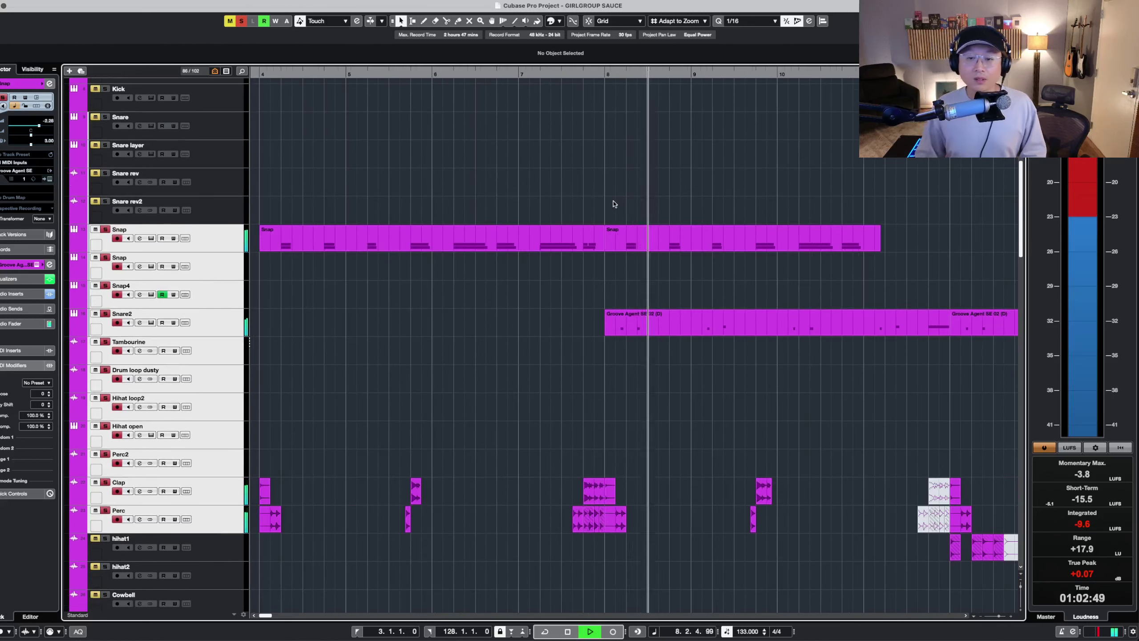
key(g)
key(g)
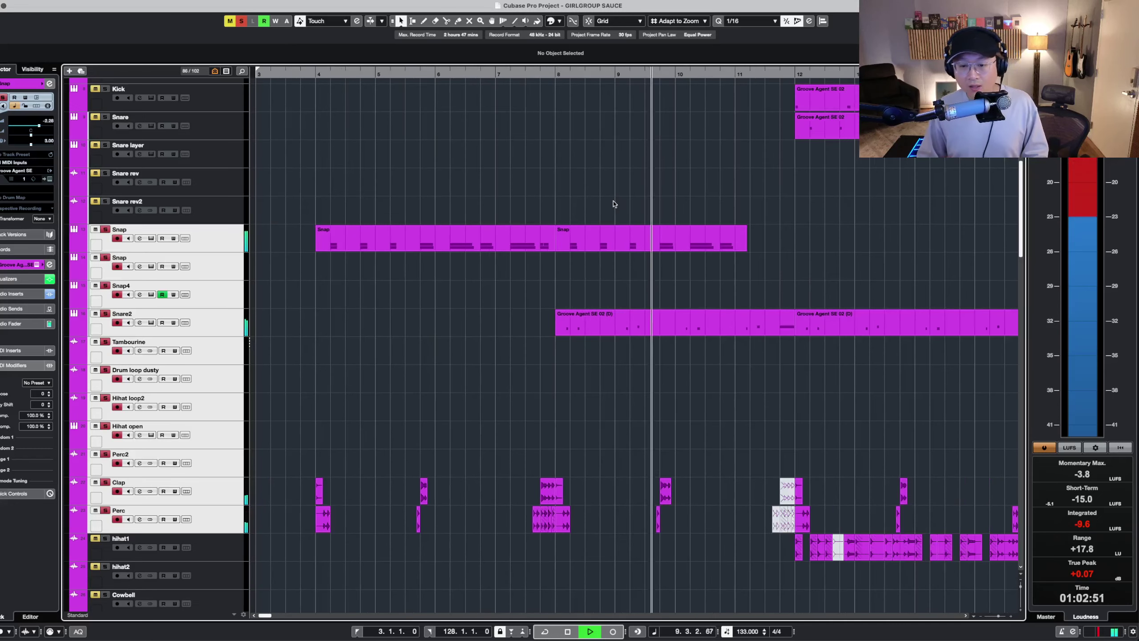
key(g)
key(g)
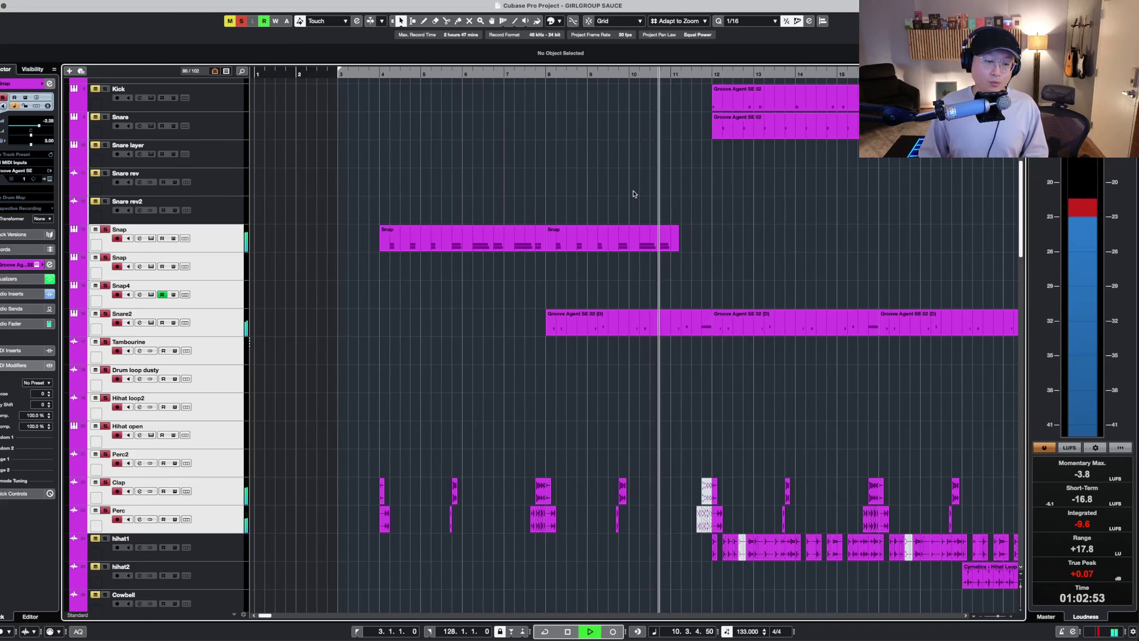
key(h)
key(h)
key(h)
key(h)
key(h)
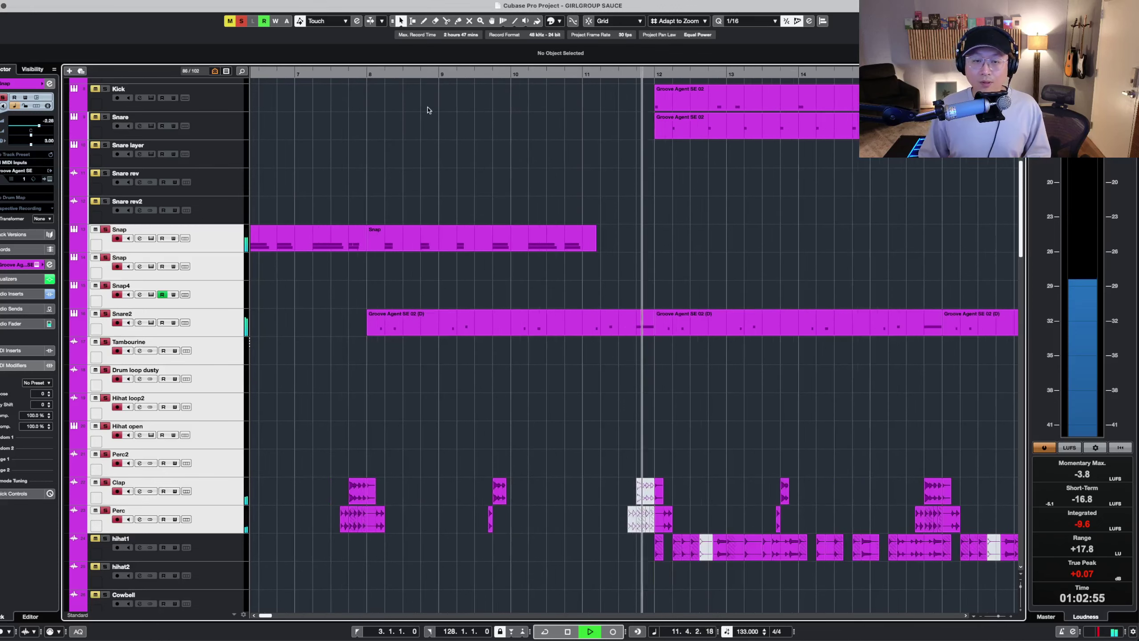
key(space)
- Replace the drum group solo with Perc alone and listen closely to its clip leading into bar 8
click(296, 74)
key(shift+g)
click(241, 20)
key(shift+h)
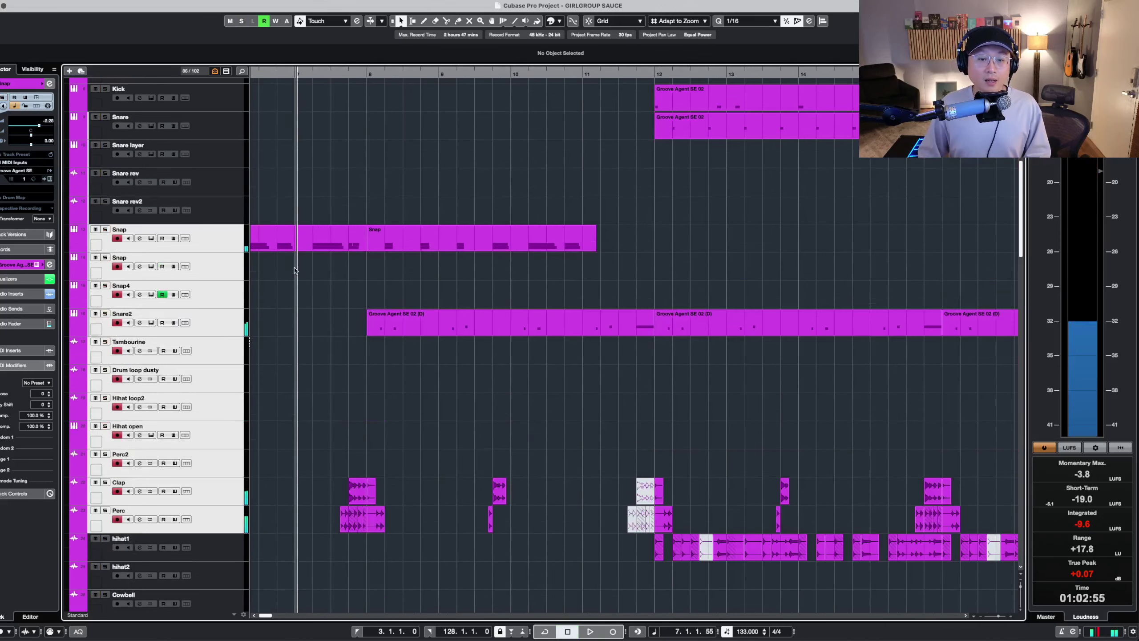
key(shift+h)
scroll(343, 439, down, 5)
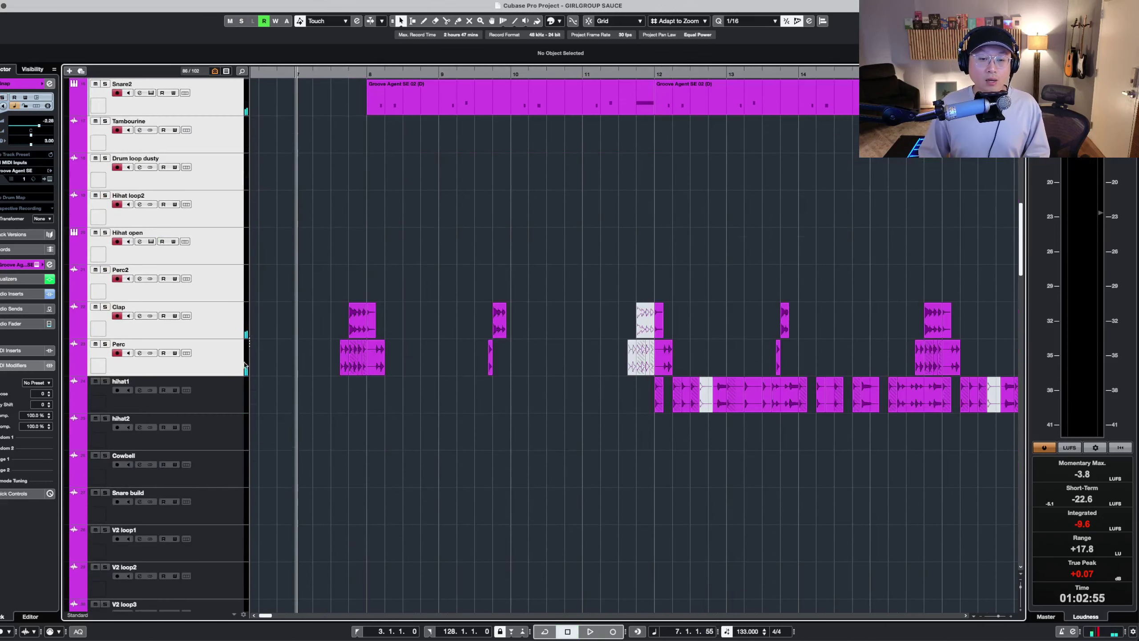
key(space)
key(h)
key(h)
key(h)
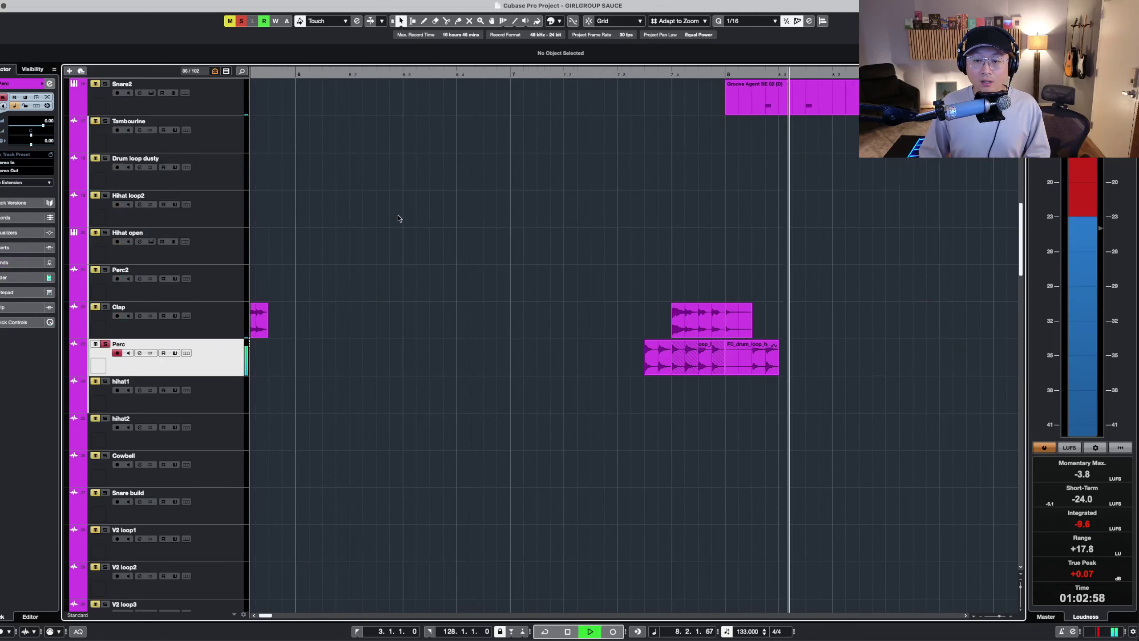
- Extend the start of the short Perc clip before bar 6 back to 4.2.2, exposing more of FC_drum_loop_house_gallop_125
key(space)
key(g)
key(g)
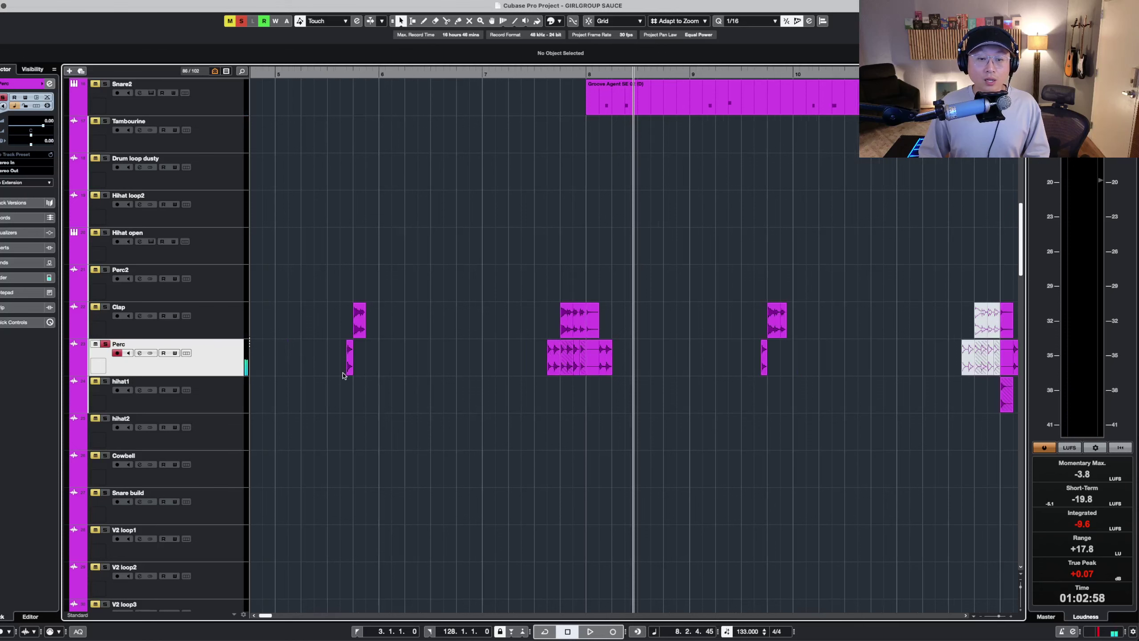
drag(346, 373, 601, 359)
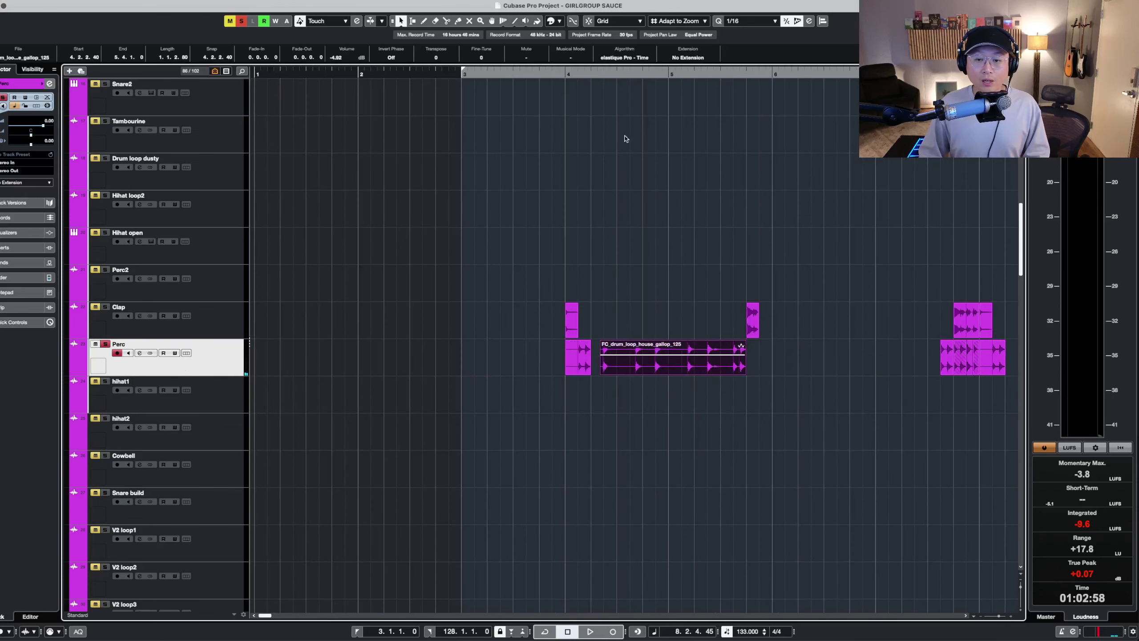
- Play the extended Perc loop between bars 4 and 6 in closer view
click(671, 174)
key(h)
key(h)
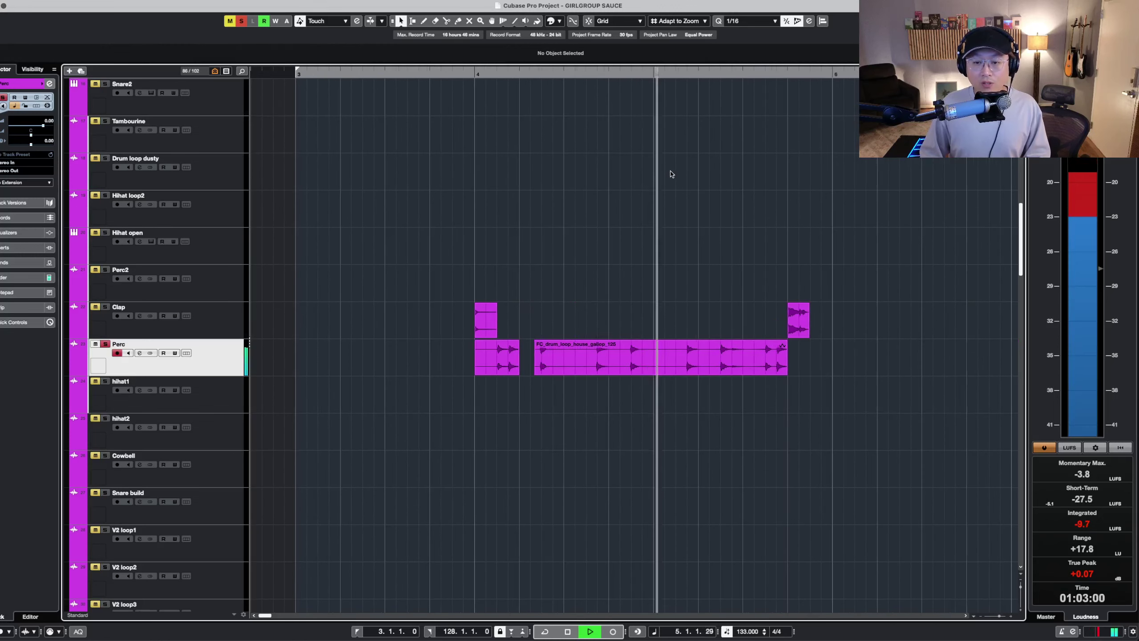
- Undo the extension of the short Perc clip and play the original cut before bar 6
key(g)
key(g)
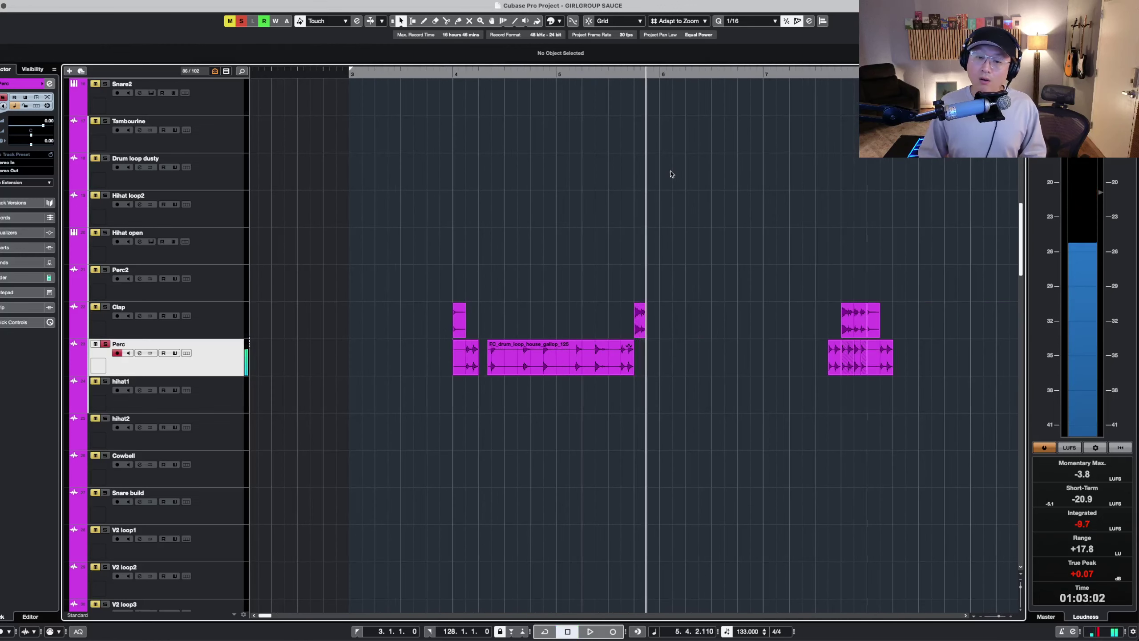
key(ctrl+z)
key(h)
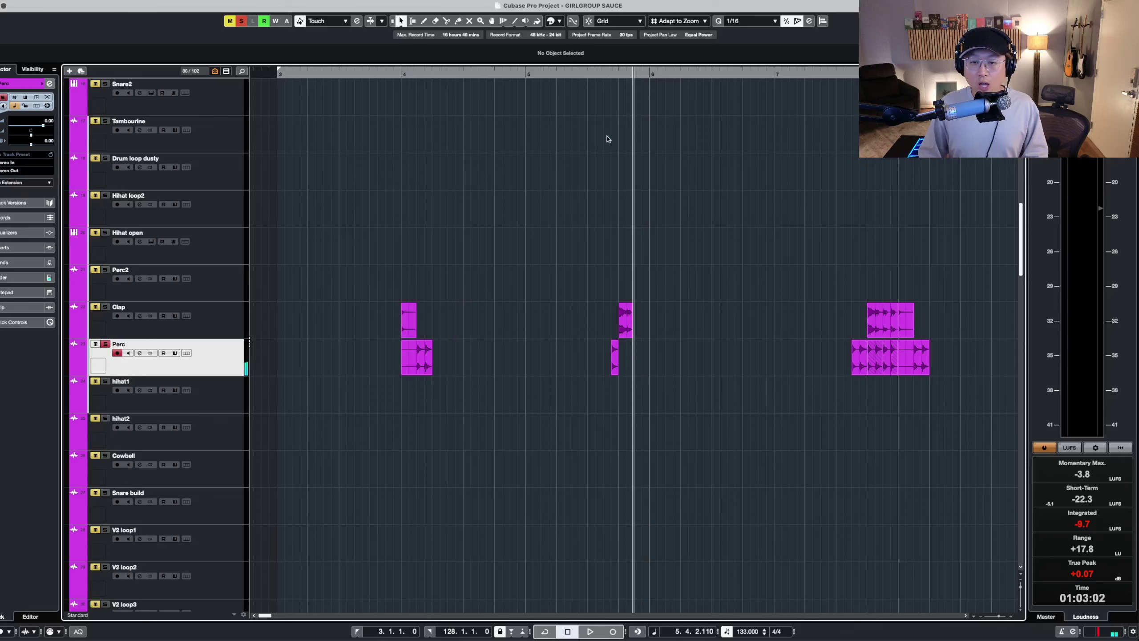
click(577, 77)
right_click(681, 193)
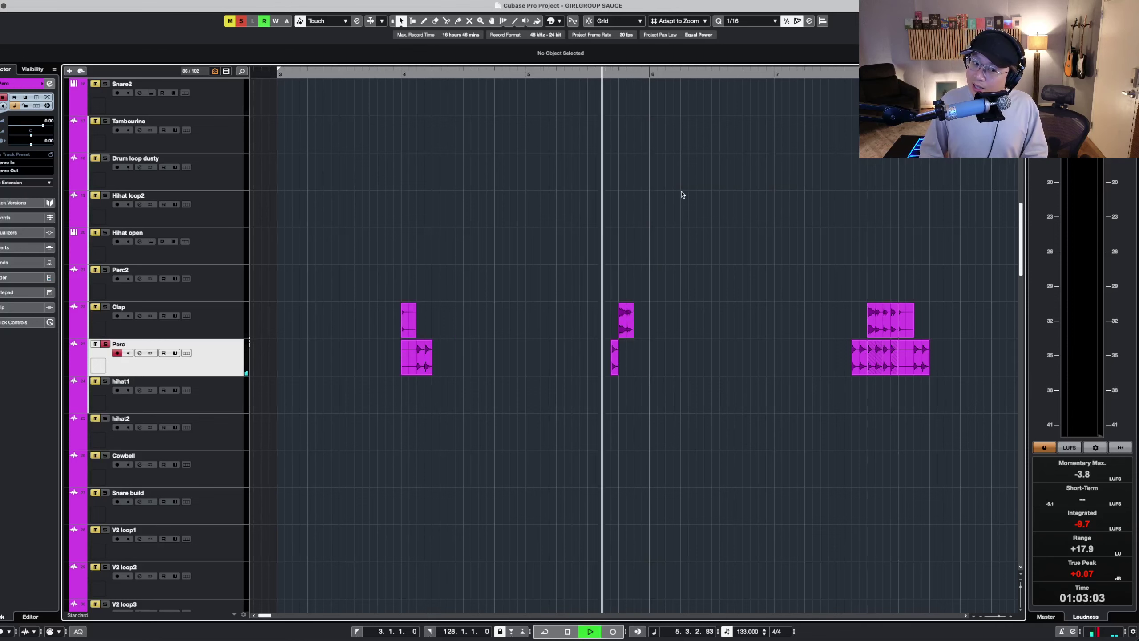
- Stop playback and solo the Clap track together with Perc
click(271, 322)
key(space)
key(s)
key(shift+g)
key(shift+g)
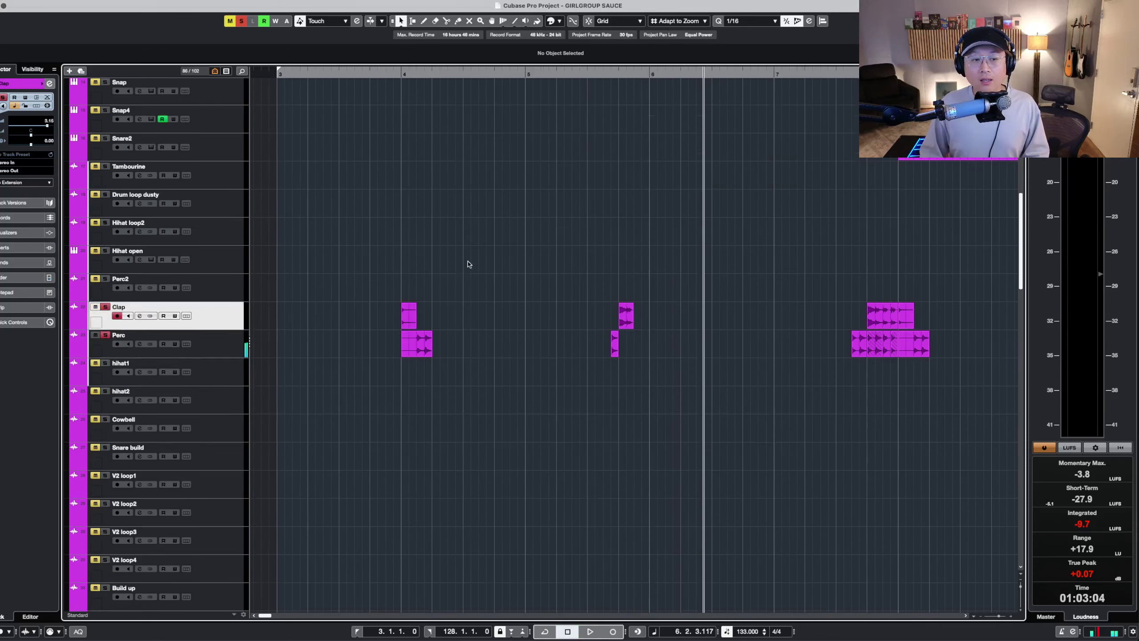
- Solo the first Bass track in GROUP BASS and play its part from about bar 7
scroll(470, 267, down, 6)
key(g)
key(g)
key(g)
key(g)
key(g)
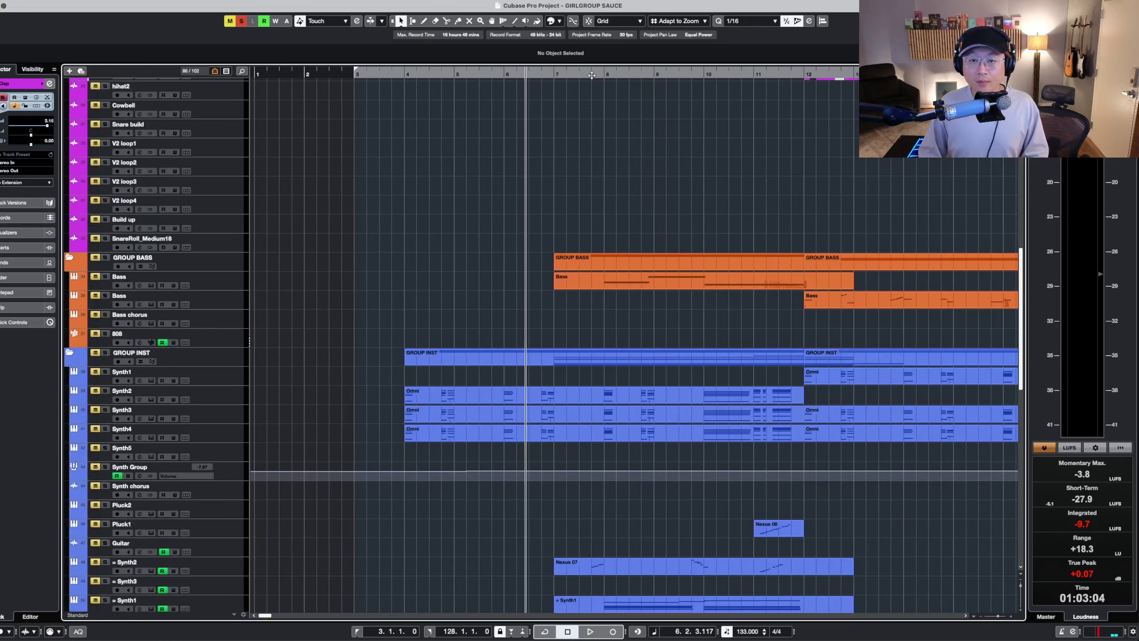
click(580, 127)
click(234, 276)
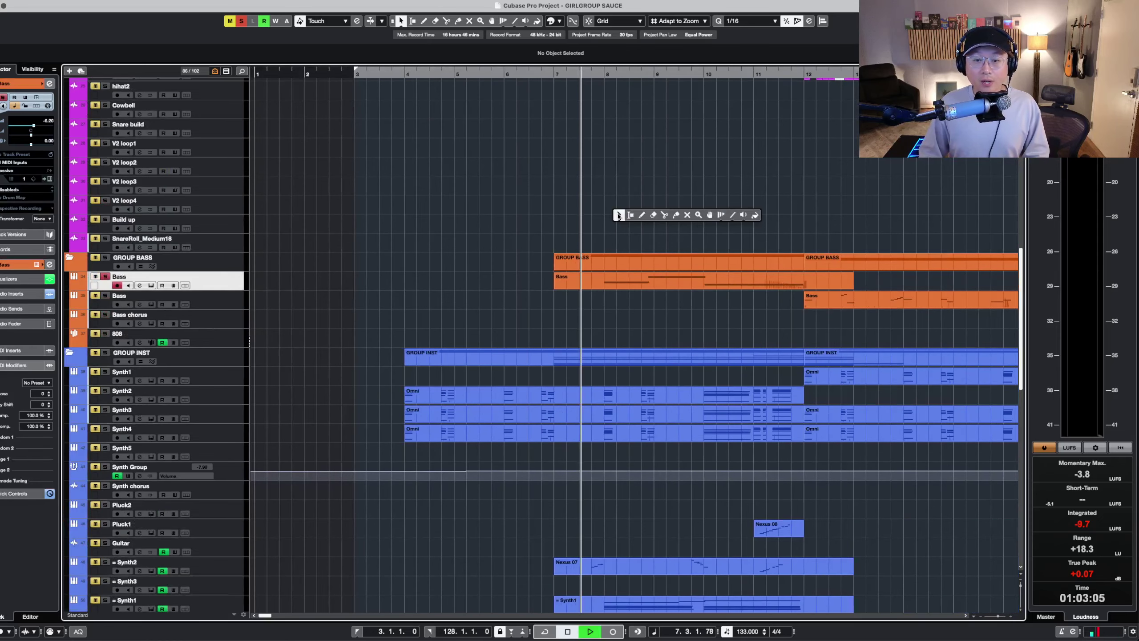
key(g)
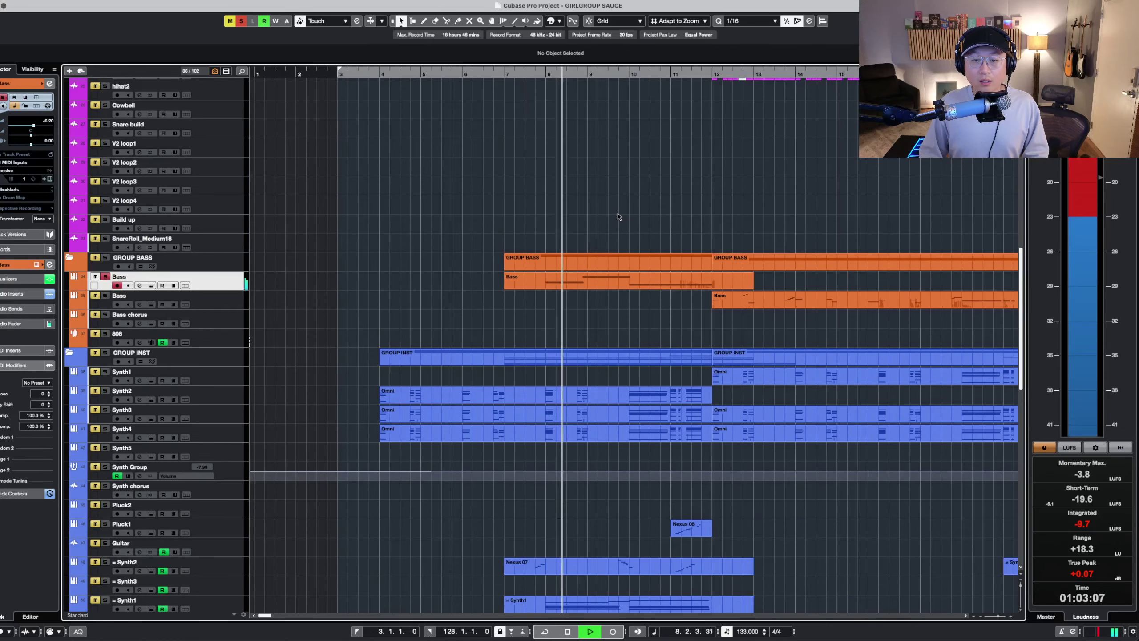
- Inspect the playing Bass track's channel EQ and its Pro-Q 2 insert, stop playback and close both windows
click(141, 286)
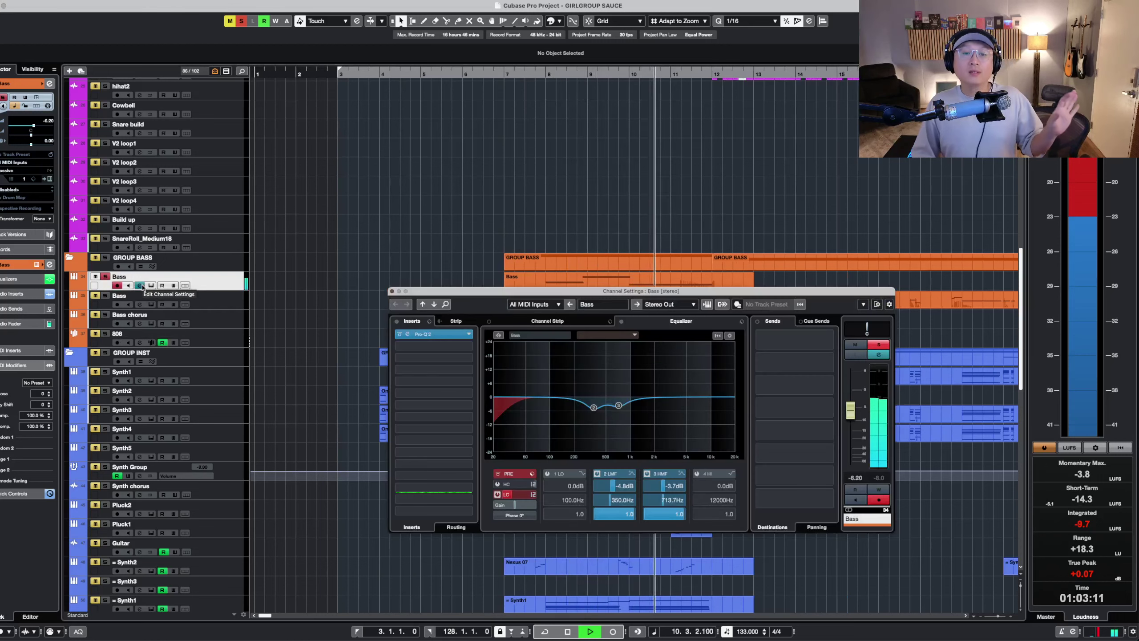
click(423, 333)
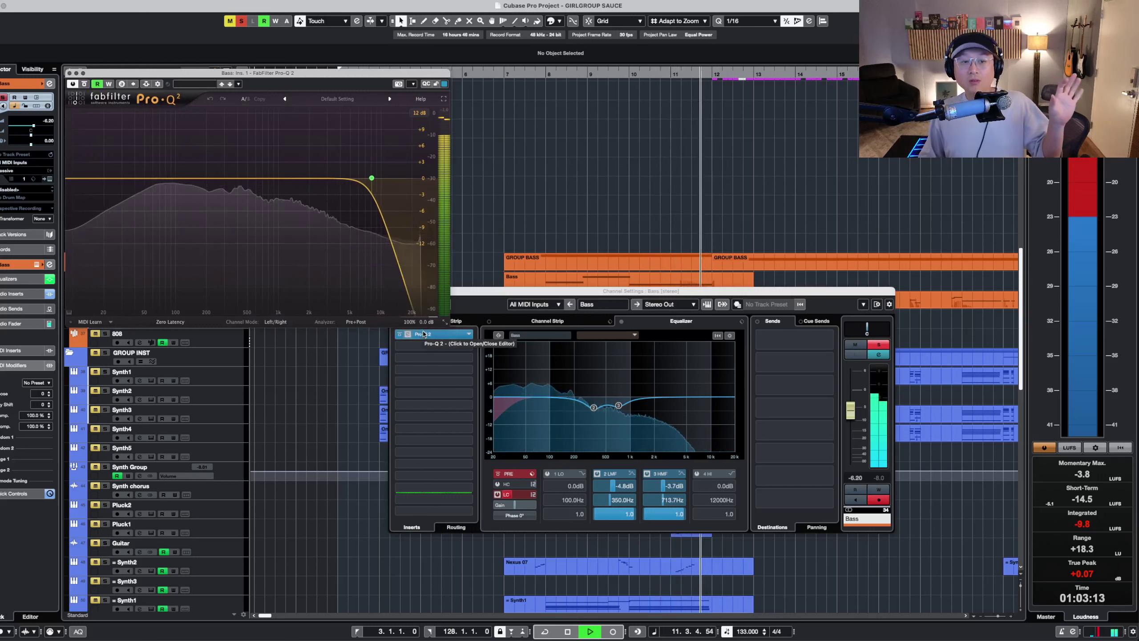
click(454, 261)
key(space)
key(super+w)
key(g)
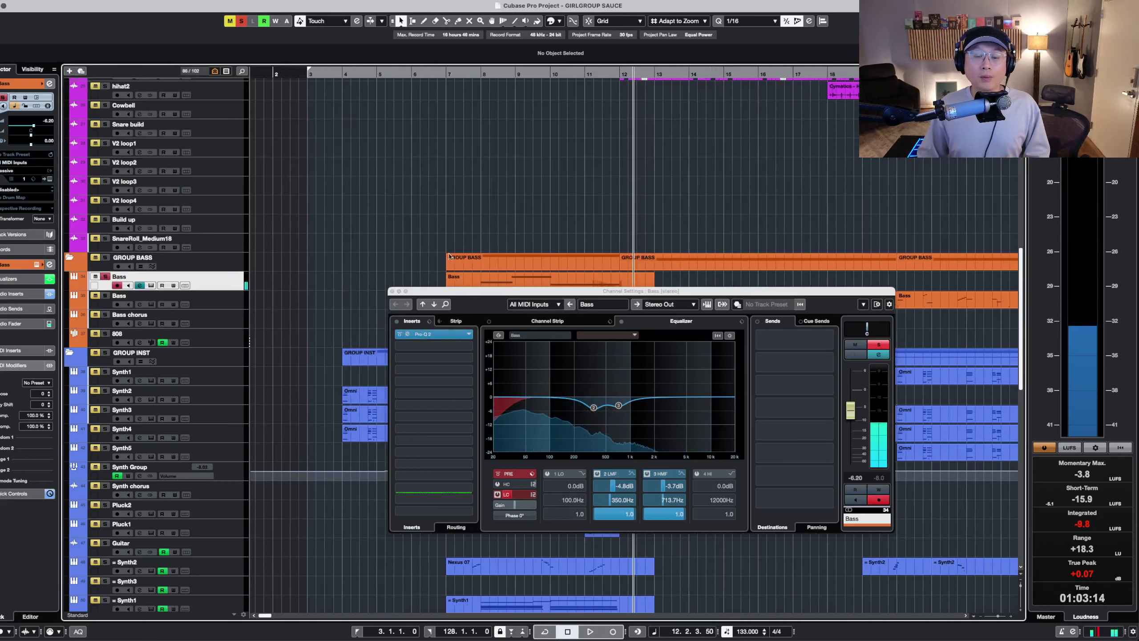
key(g)
key(g)
click(392, 291)
- Deactivate all solo states and play the full mix from just before bar 12
key(shift+g)
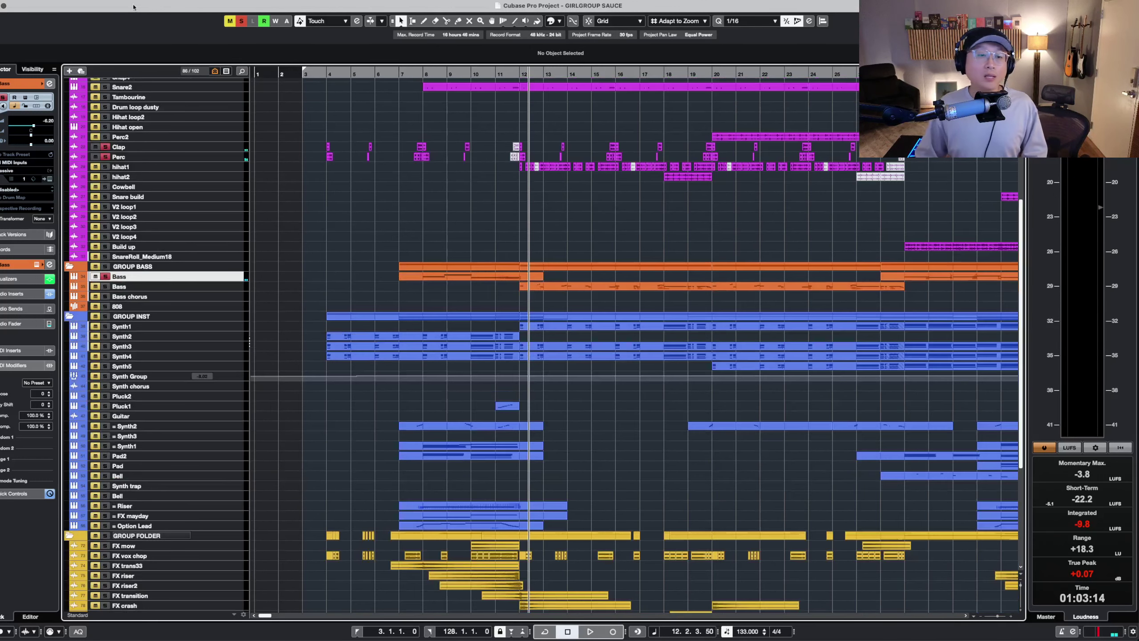
click(240, 21)
key(shift+h)
key(shift+h)
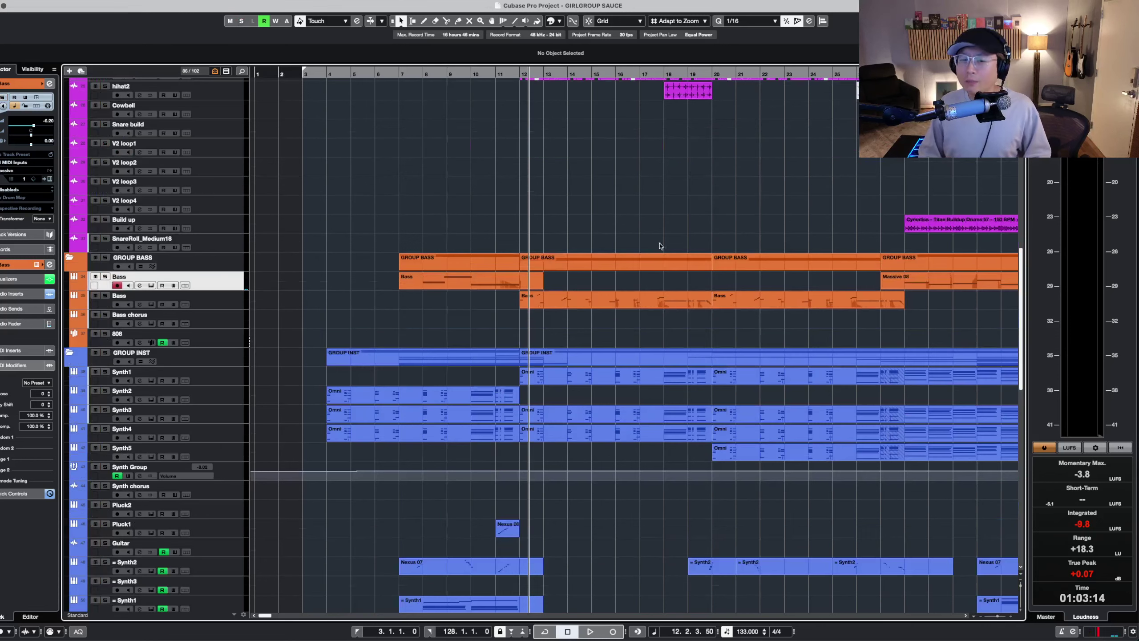
right_click(623, 206)
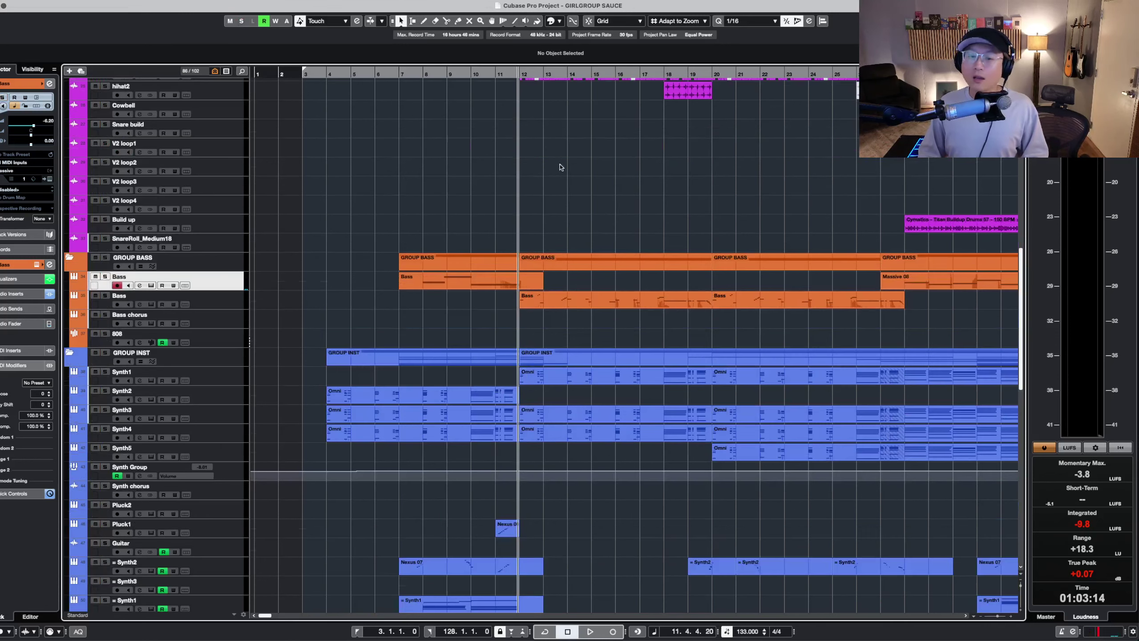
key(shift+g)
key(shift+g)
key(shift+h)
key(shift+g)
key(shift+h)
key(shift+h)
key(space)
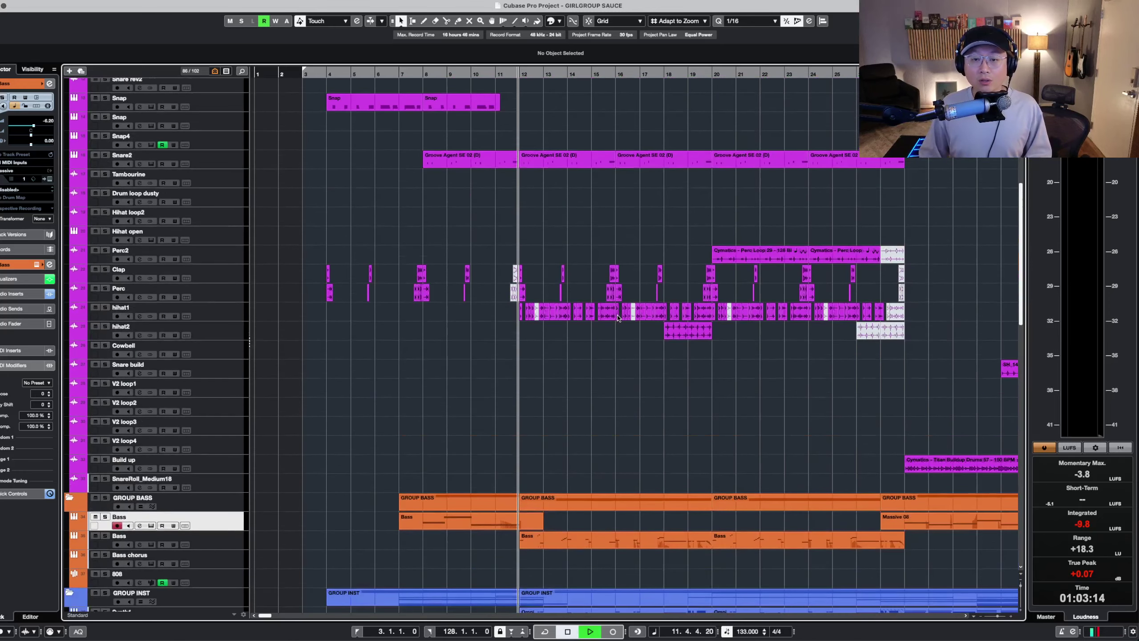
- Solo all drum tracks from Snap amb to hihat2 and stop playback
click(233, 328)
scroll(422, 331, up, 6)
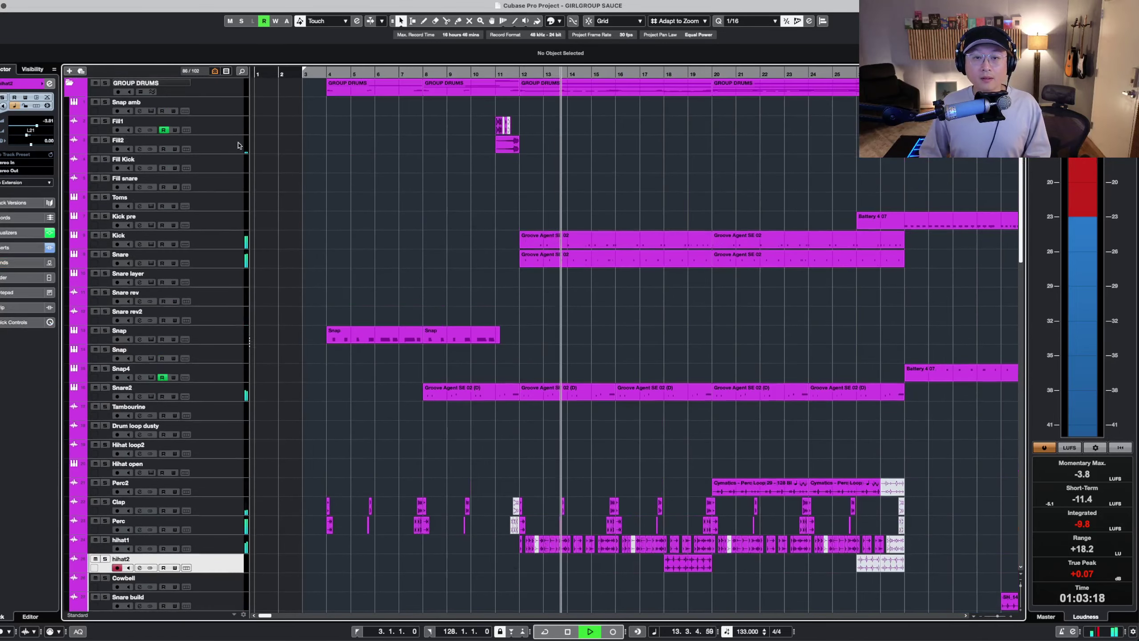
shift+click(103, 103)
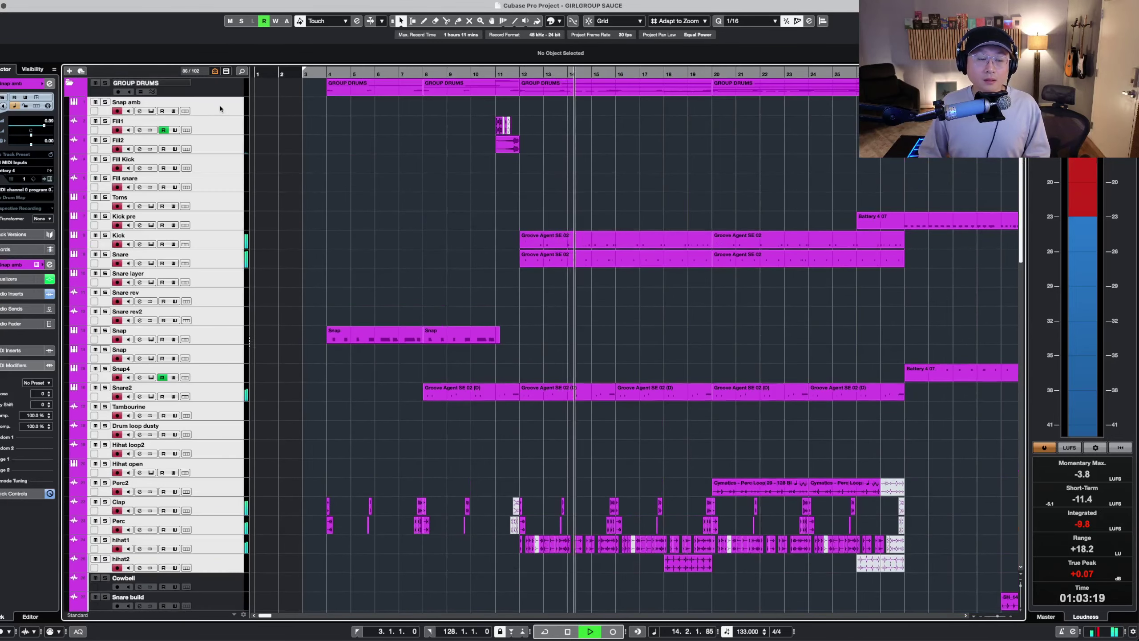
click(103, 102)
key(space)
- Set the cycle range to the Kick and Snare clips from bar 12 to bar 28 and play the soloed drums
key(shift+h)
drag(530, 243, 721, 322)
key(p)
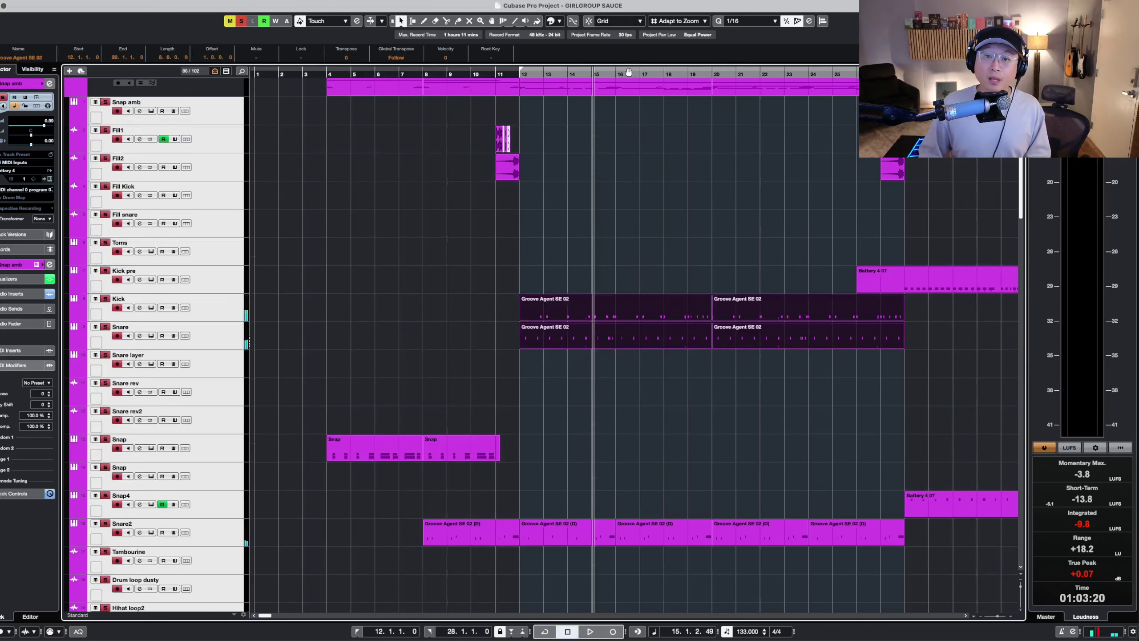
click(569, 70)
key(space)
click(679, 211)
scroll(678, 220, down, 5)
scroll(678, 227, up, 4)
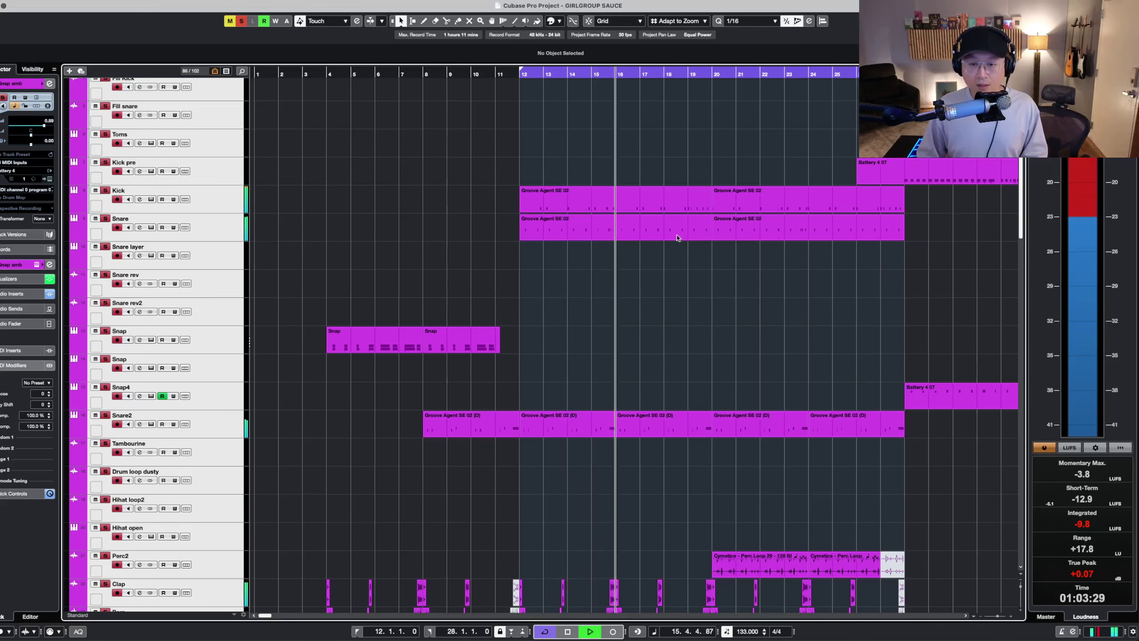
- Return to bar 12 with playback stopped and replace the drum solos with Kick alone
click(520, 72)
key(space)
scroll(610, 229, down, 2)
scroll(611, 229, up, 4)
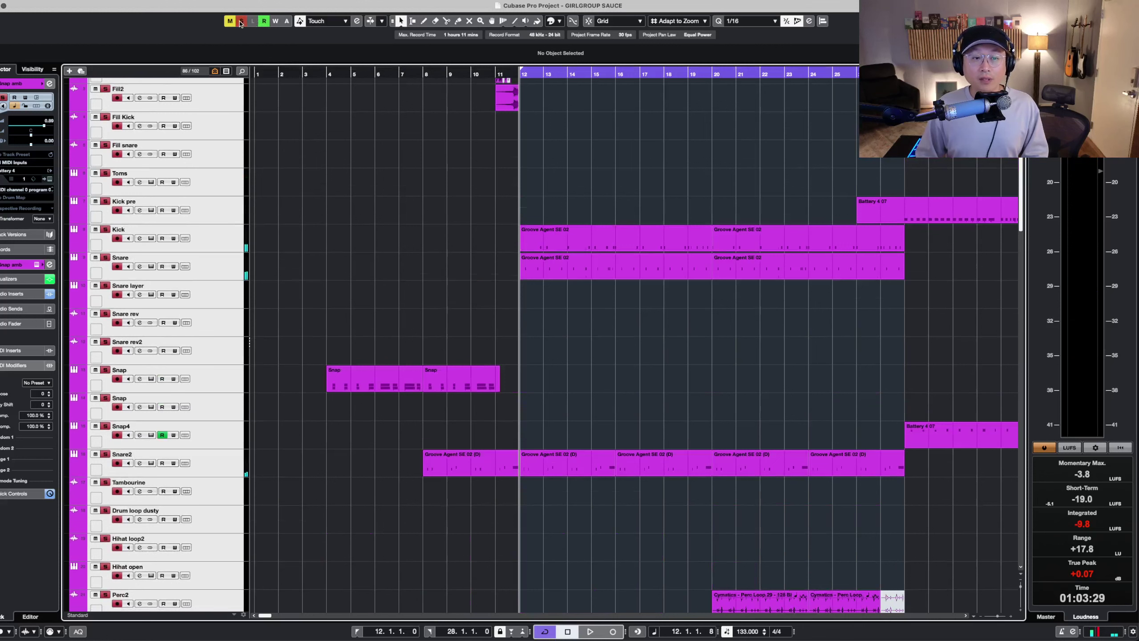
click(229, 233)
key(shift+h)
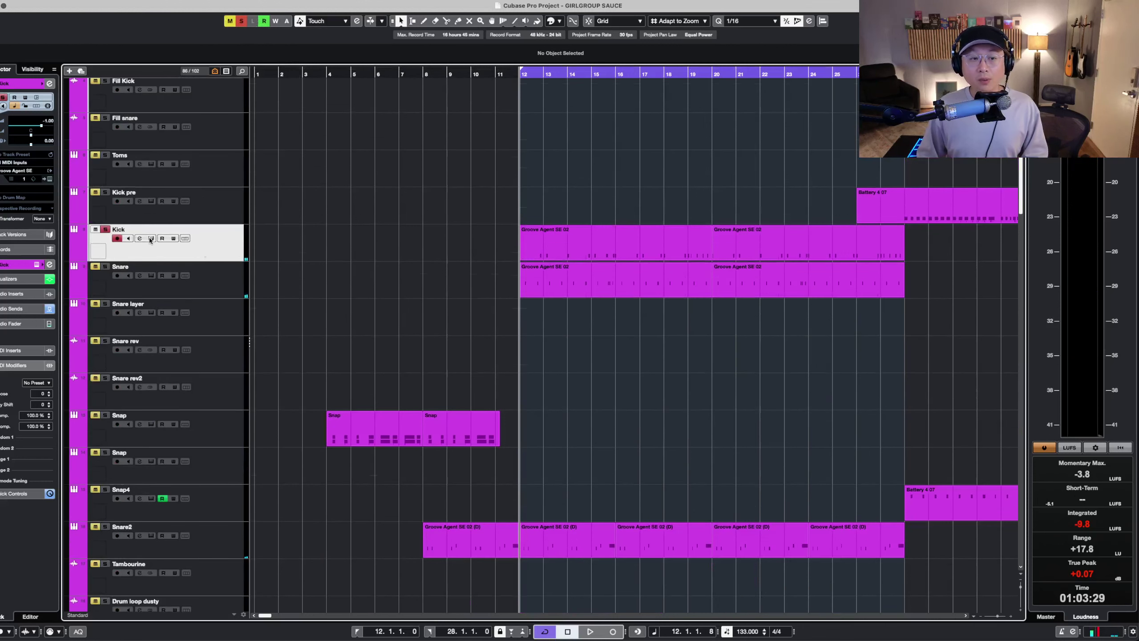
- Play the Kick from bar 12 while inspecting its channel EQ and its Groove Agent SE instrument
click(140, 239)
key(space)
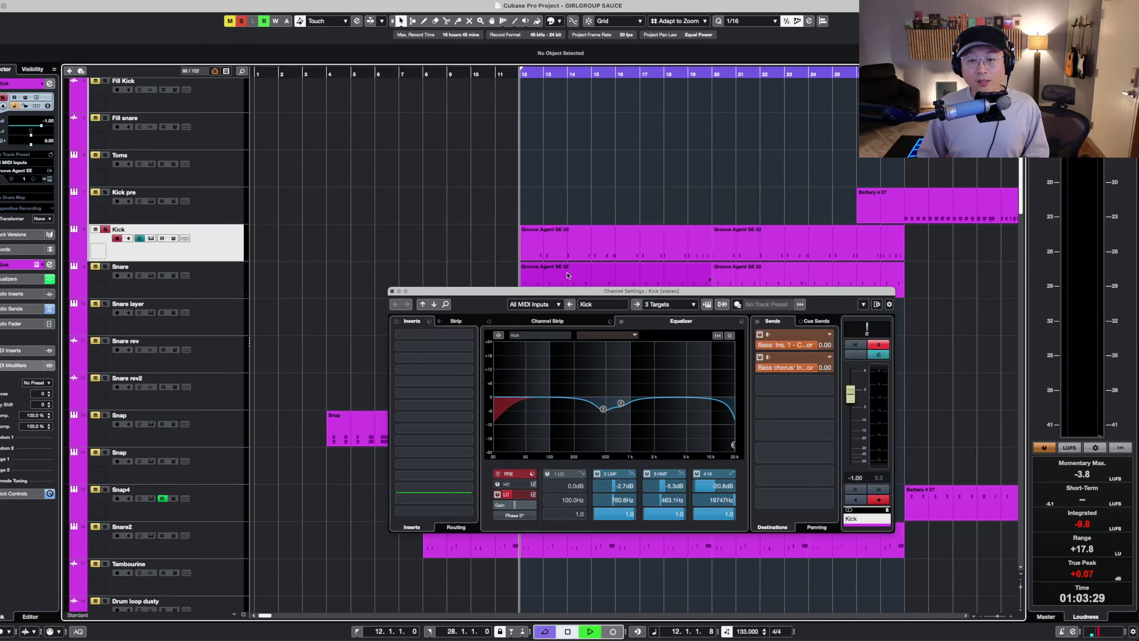
click(151, 238)
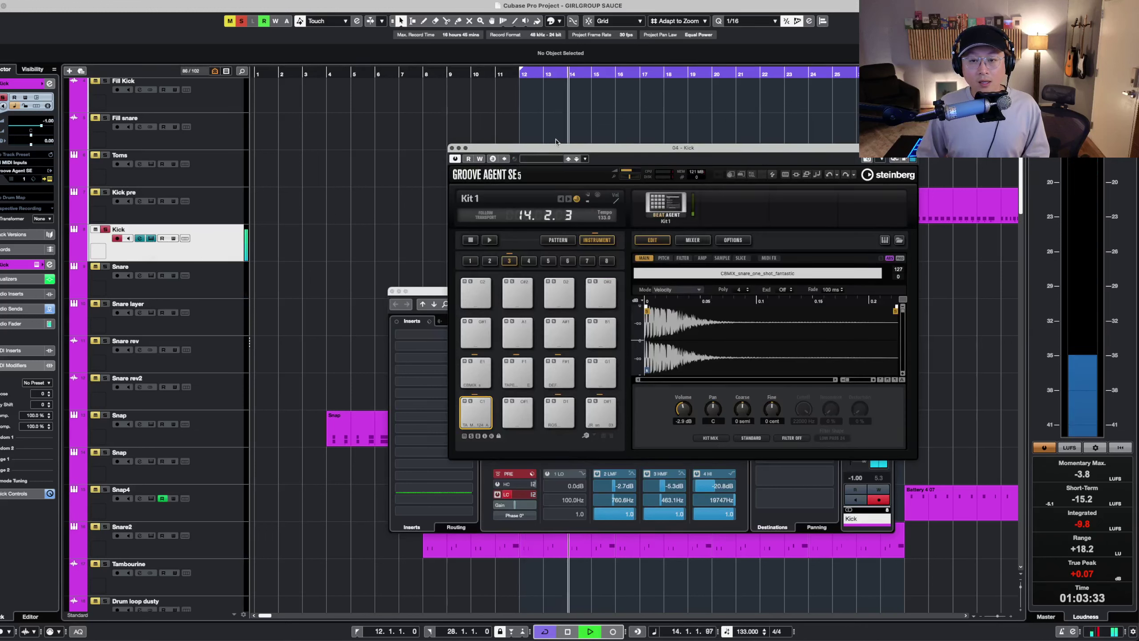
click(452, 148)
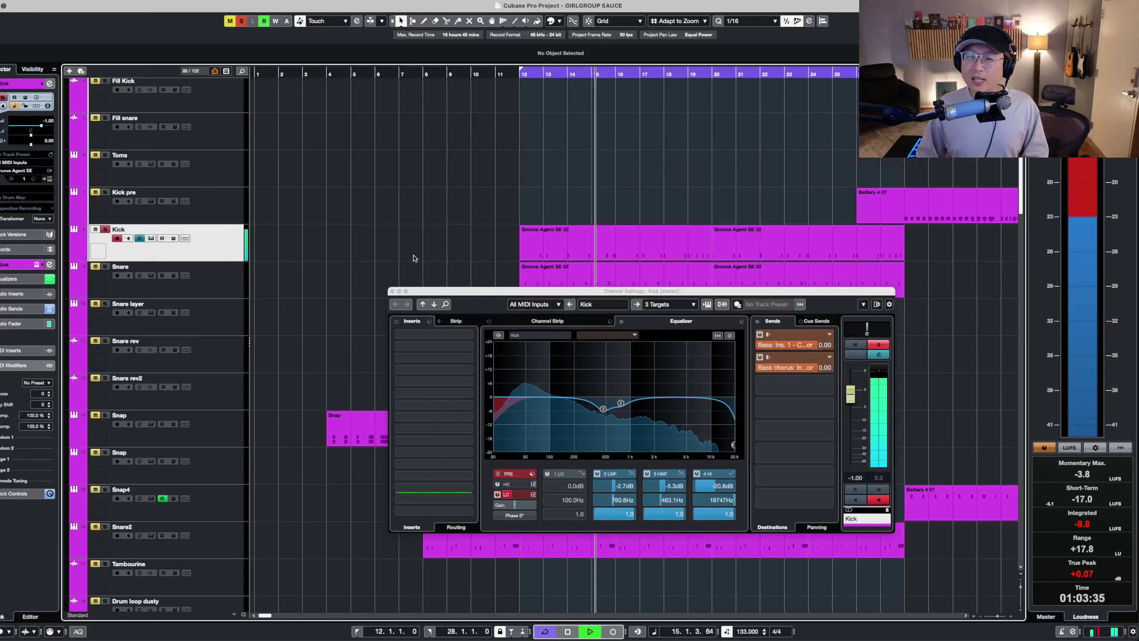
click(391, 291)
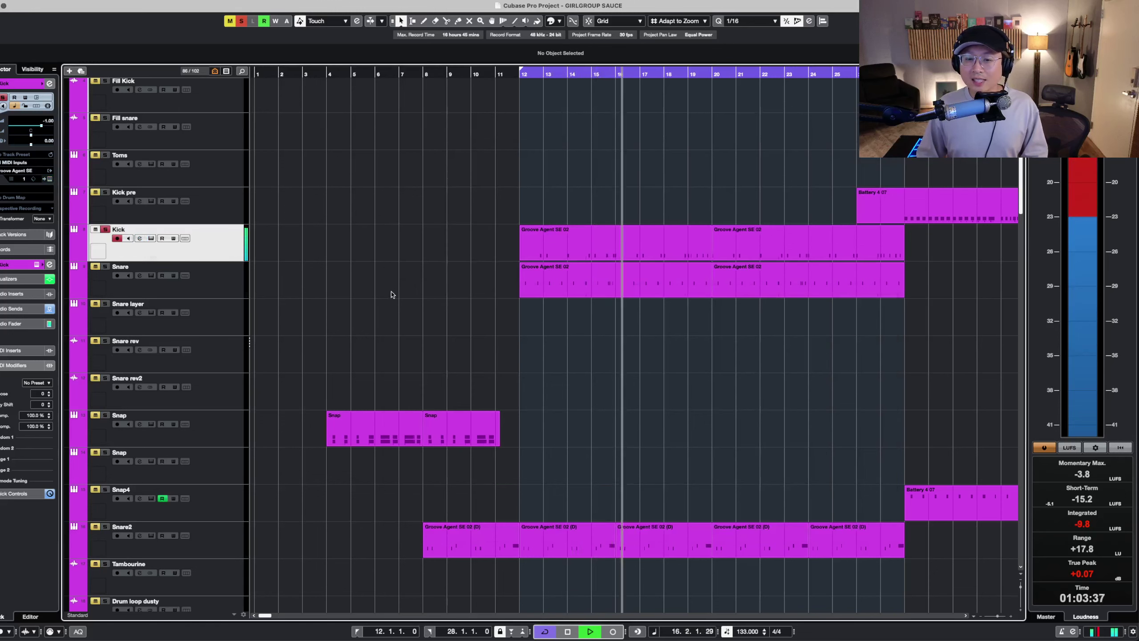
- Follow the soloed Kick pattern through its second clip up to bar 25
key(shift+h)
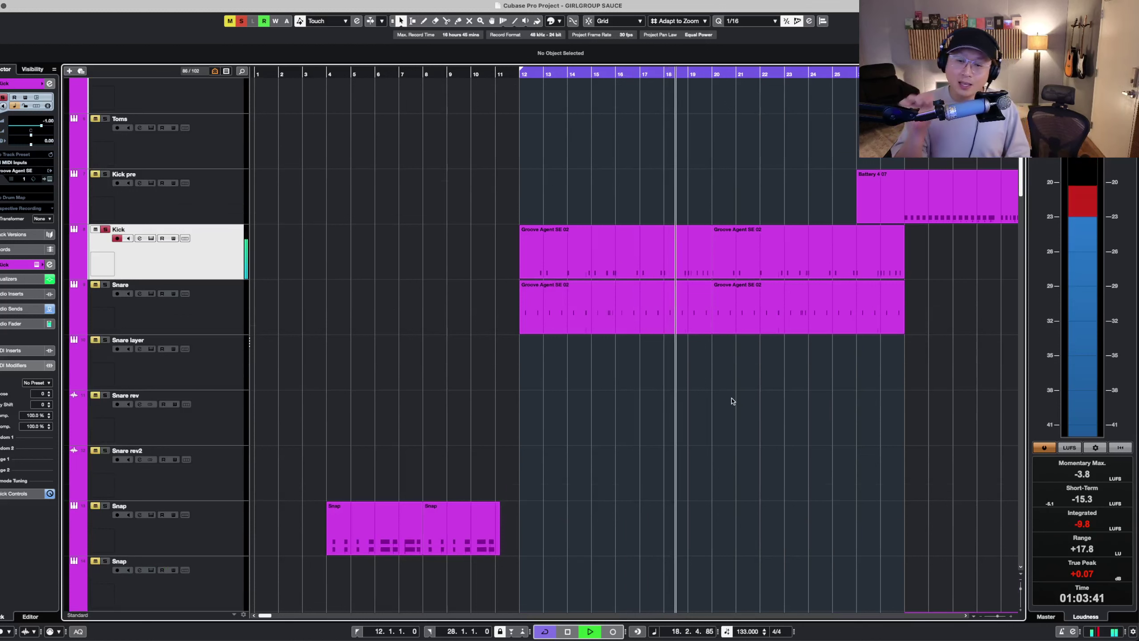
key(g)
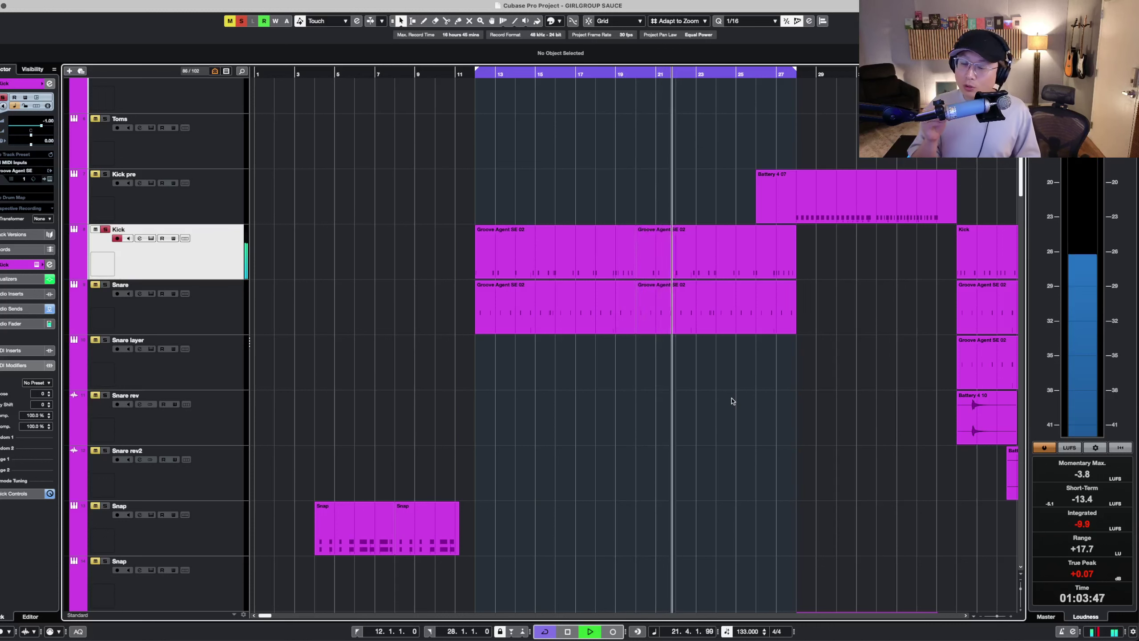
key(shift+g)
key(shift+g)
key(shift+g)
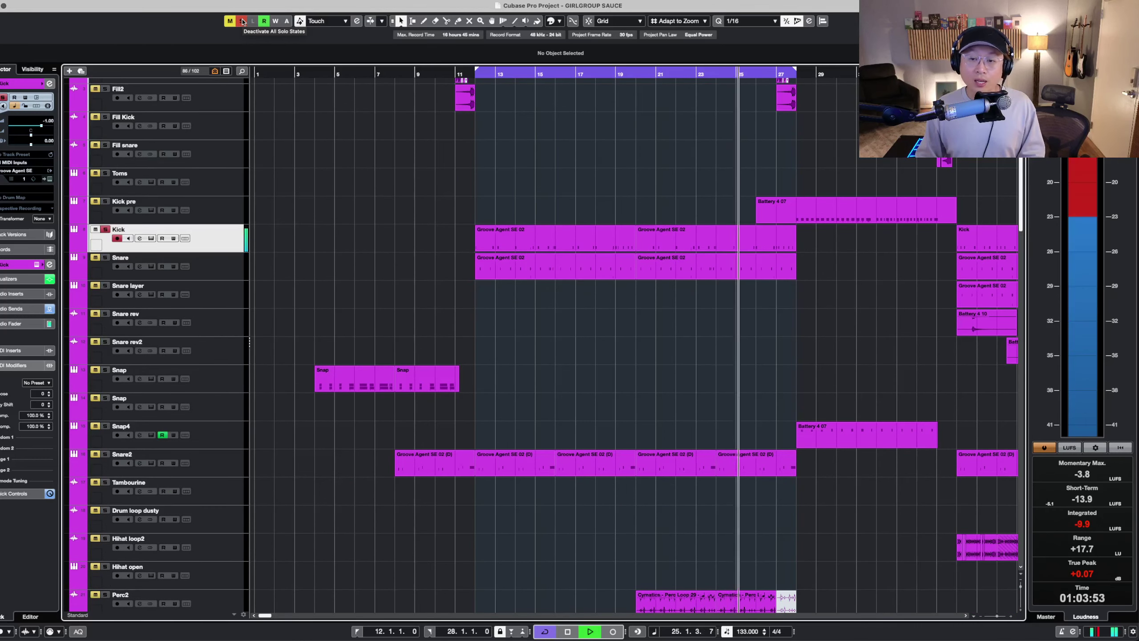
- Stop playback, clear the Kick solo and solo the whole GROUP DRUMS folder
key(space)
key(shift+g)
key(shift+g)
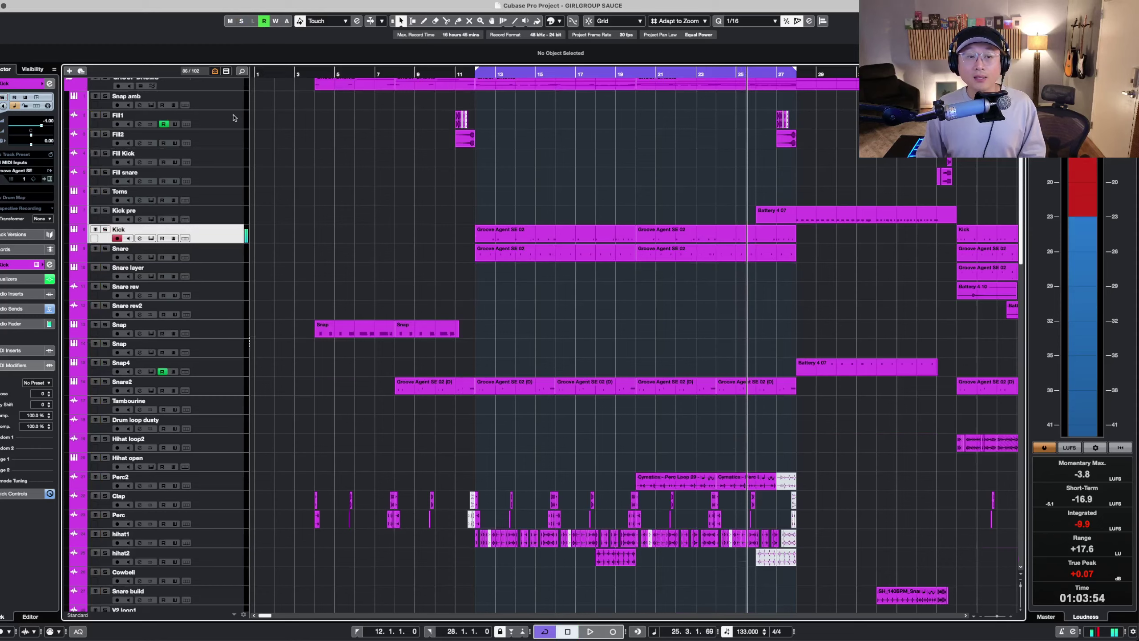
click(233, 86)
key(s)
key(shift+h)
key(shift+h)
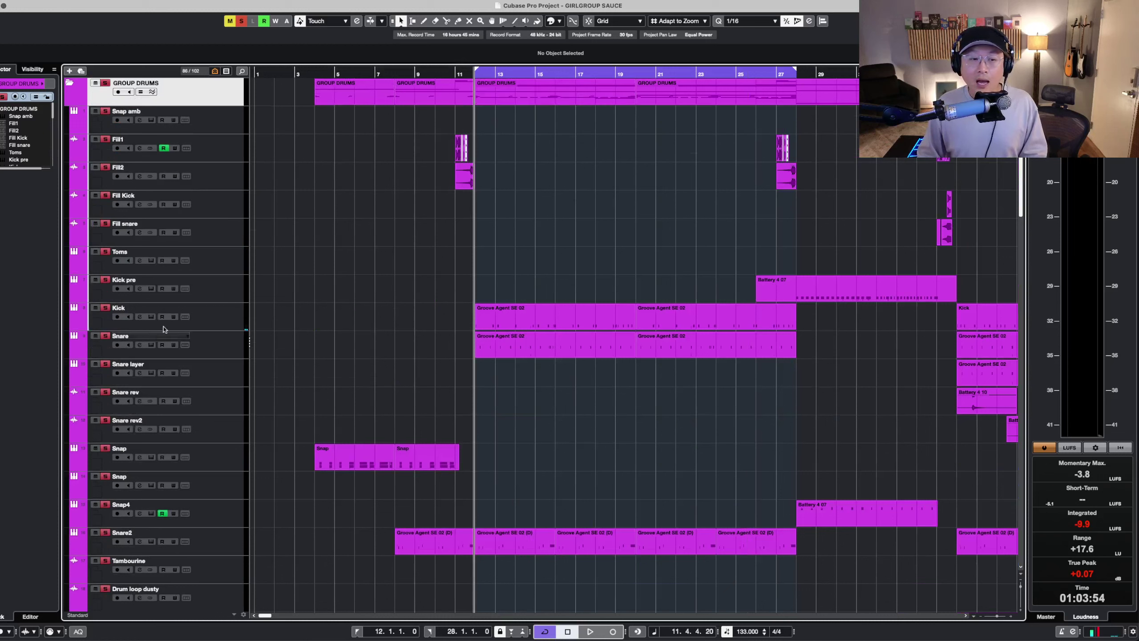
- Select the Kick track and play the soloed drum group from bar 12, examining the Kick and Snare patterns closely
click(233, 321)
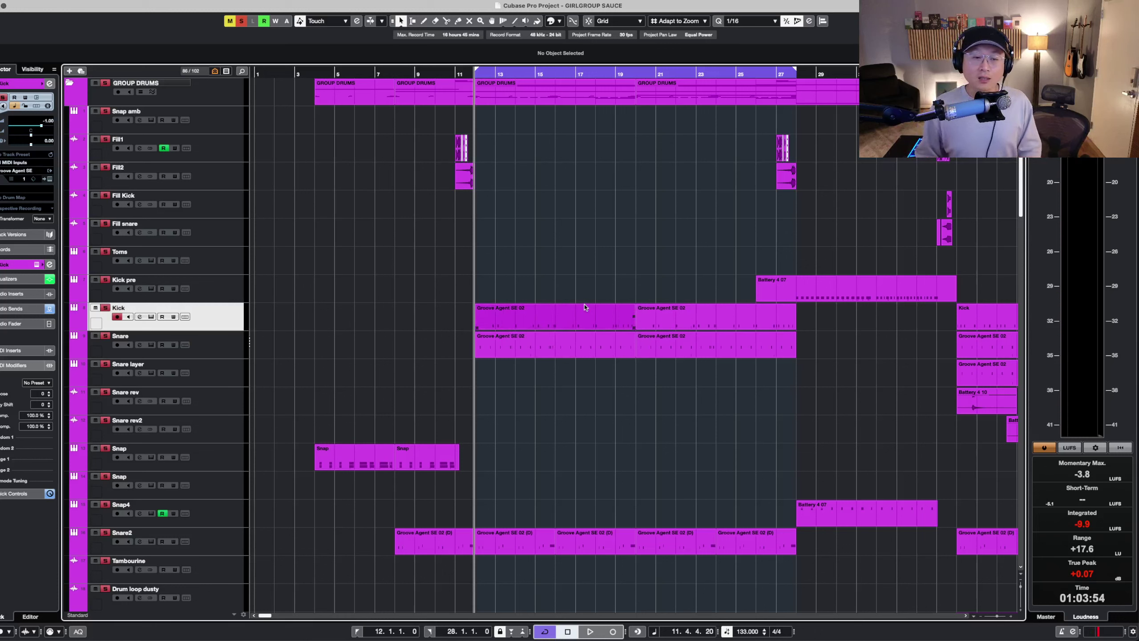
key(space)
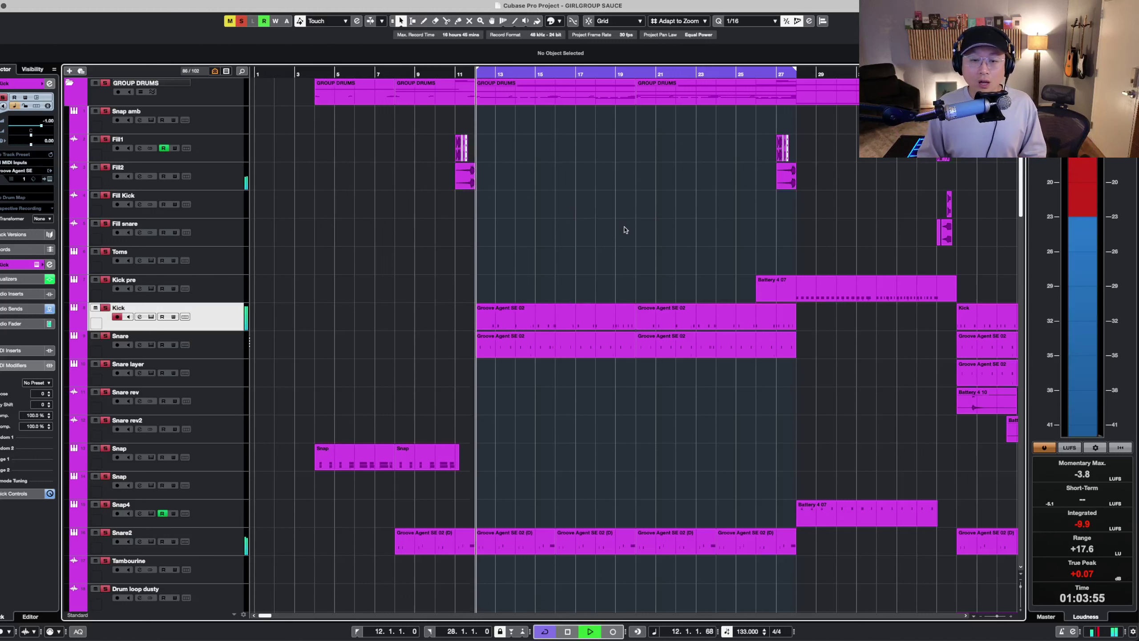
scroll(622, 230, down, 2)
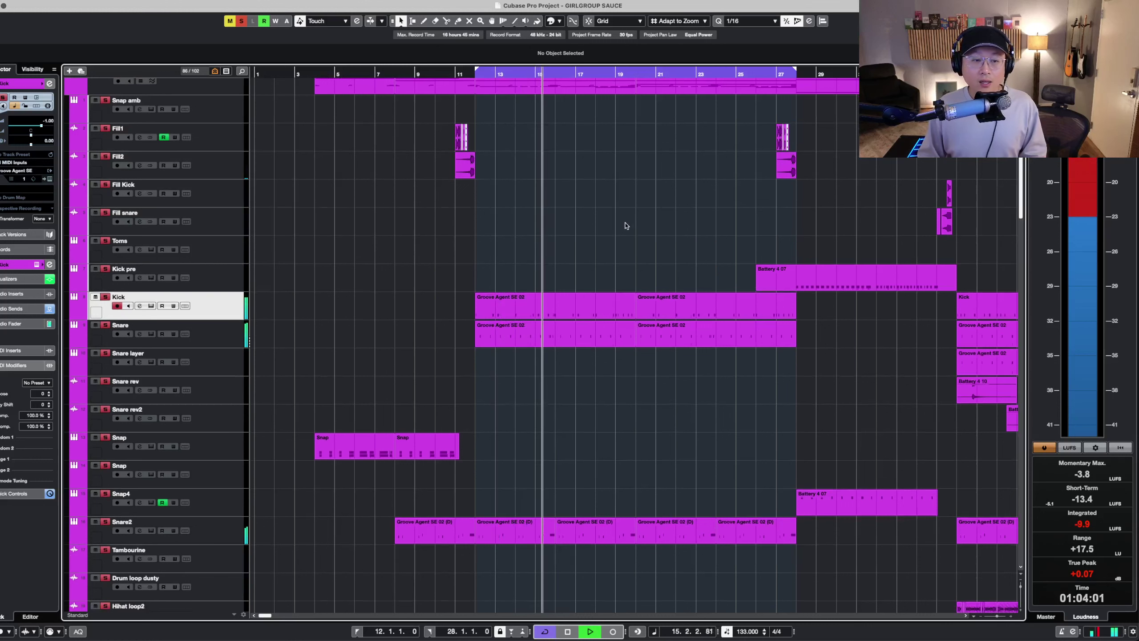
key(shift+h)
key(shift+h)
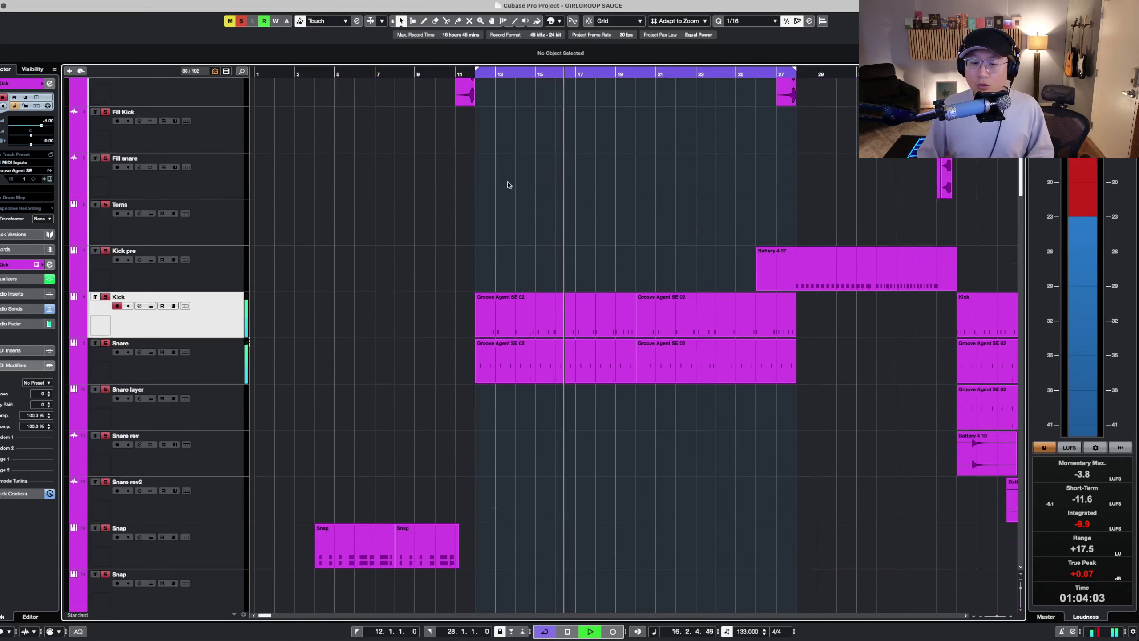
scroll(544, 176, down, 2)
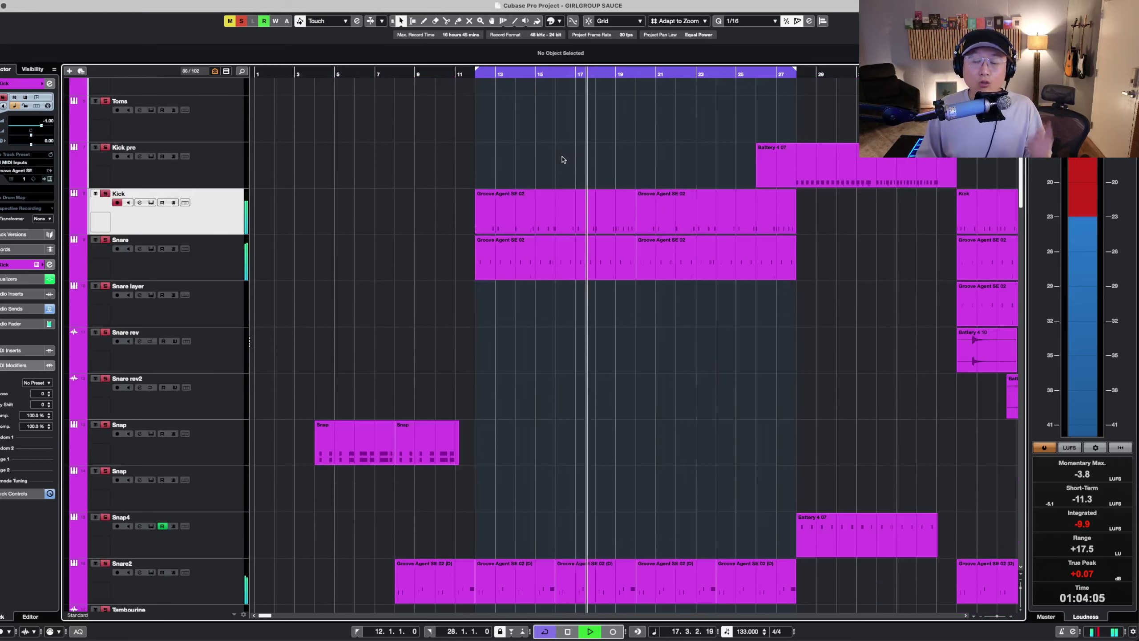
- Select the Snare track and follow the playing drum group down to the Perc2, Clap, Perc and hihat parts
click(220, 266)
key(shift+g)
scroll(562, 292, down, 5)
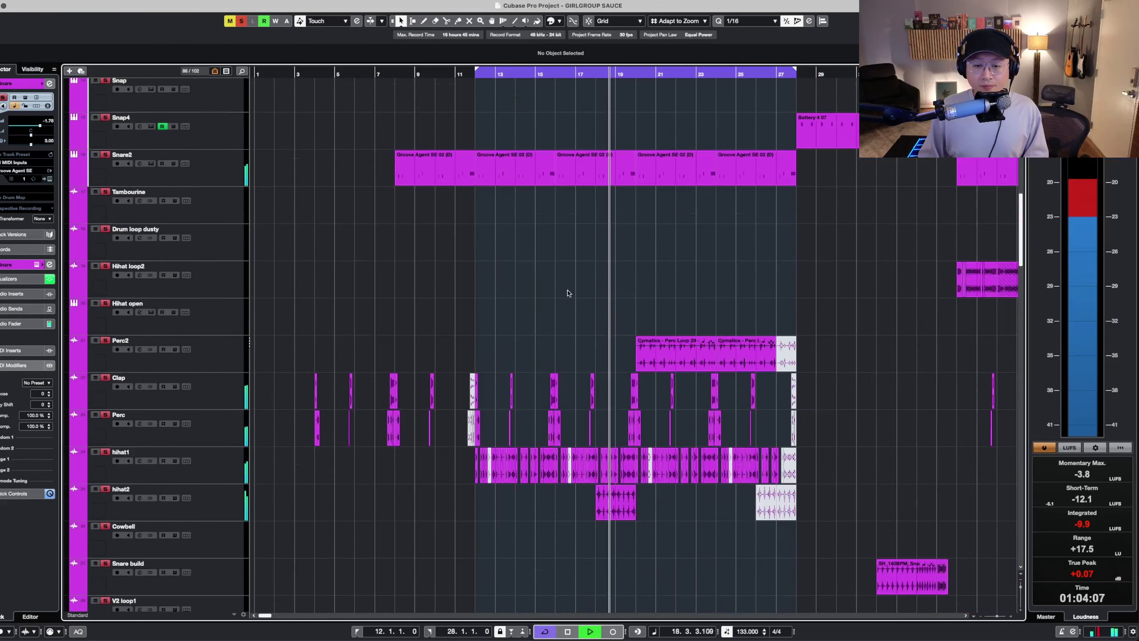
- Examine the Clap, Perc and hihat clips around bars 16 to 20 closely while the drum group plays
key(h)
key(h)
key(h)
key(h)
key(h)
key(h)
key(h)
key(h)
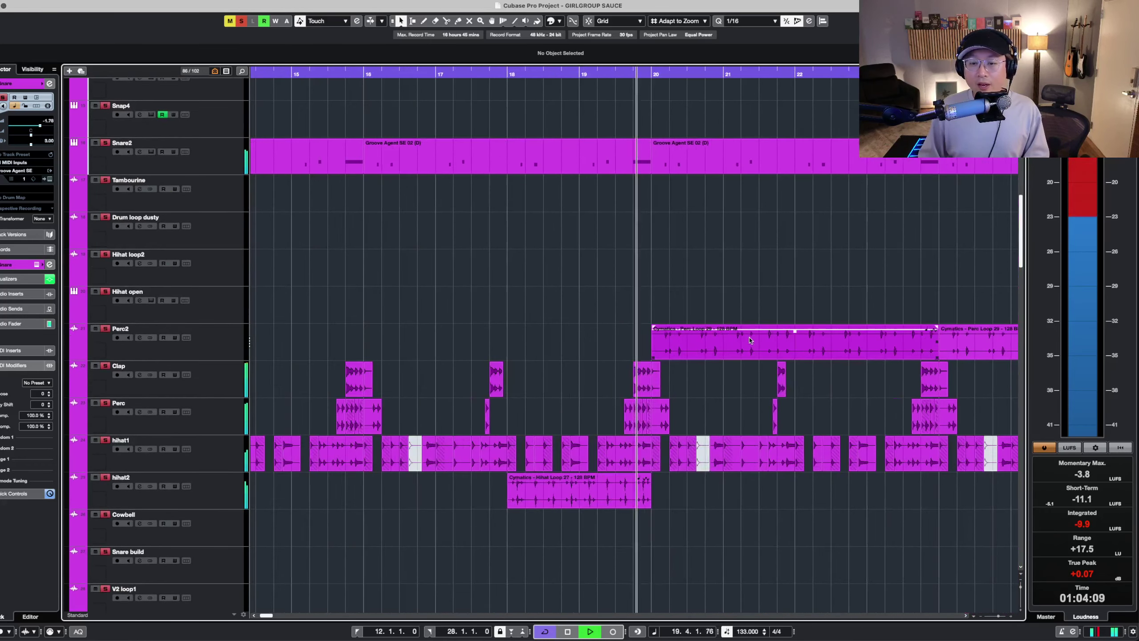
key(shift+h)
scroll(755, 338, down, 1)
key(g)
scroll(752, 334, down, 3)
- Follow the playing drum group past bar 20 and examine the Perc2 loop against the Clap, Perc and hihat1 clips
key(h)
key(h)
key(h)
key(h)
key(h)
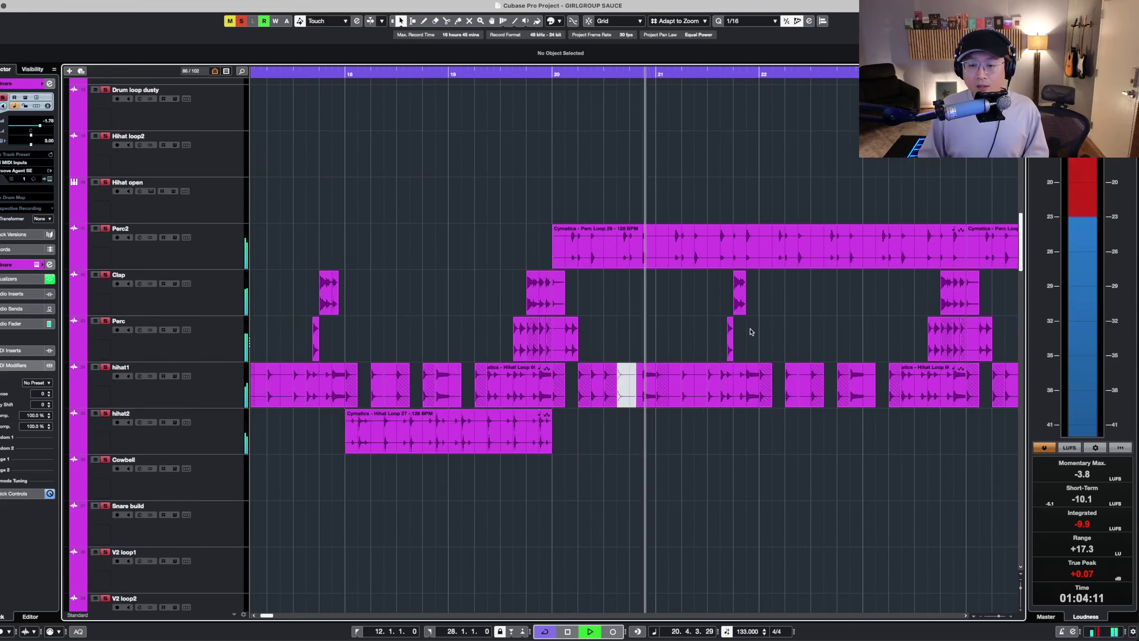
key(g)
scroll(745, 329, down, 1)
key(g)
key(g)
key(g)
key(g)
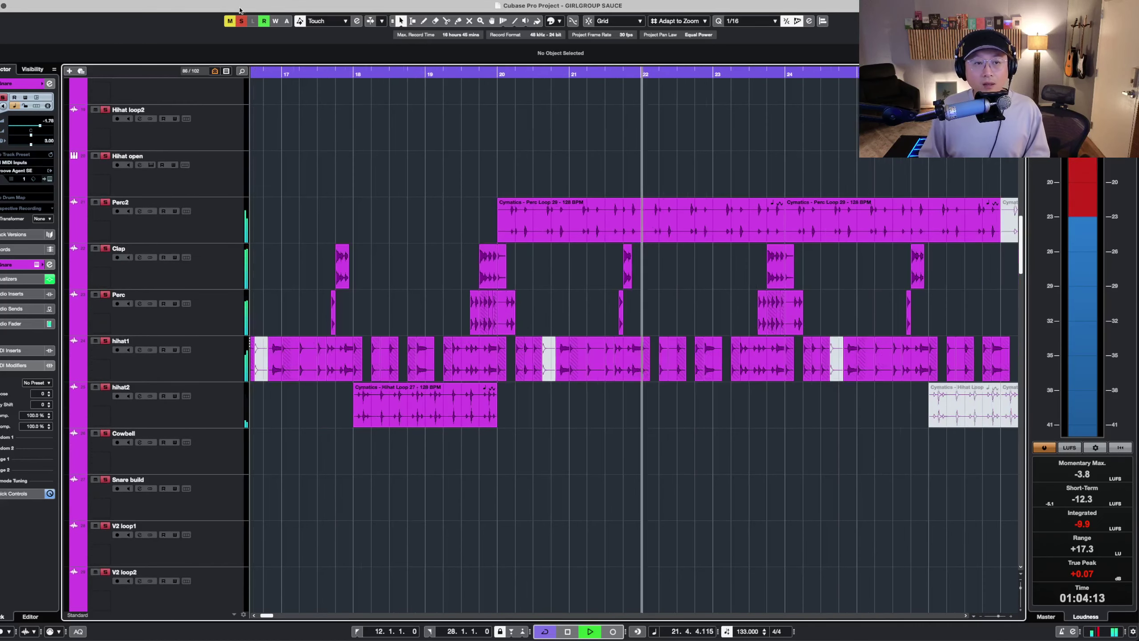
- Stop playback, clear the drum group solo, solo the hihat1 track and set the playback position to bar 20
key(space)
click(240, 21)
key(shift+g)
click(221, 305)
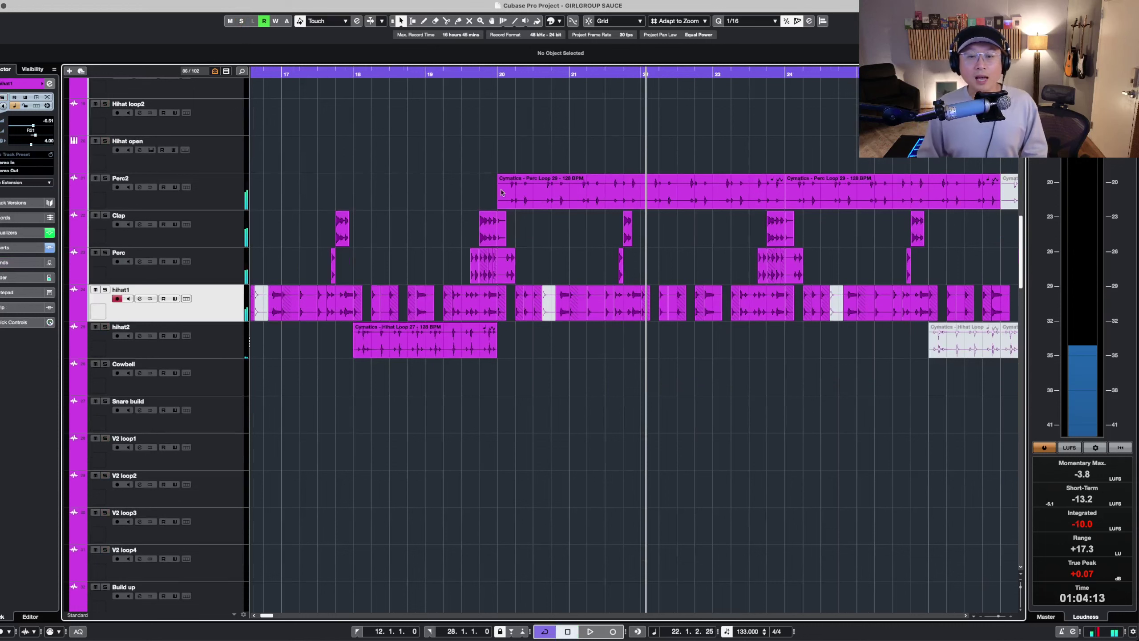
click(500, 75)
scroll(347, 195, up, 5)
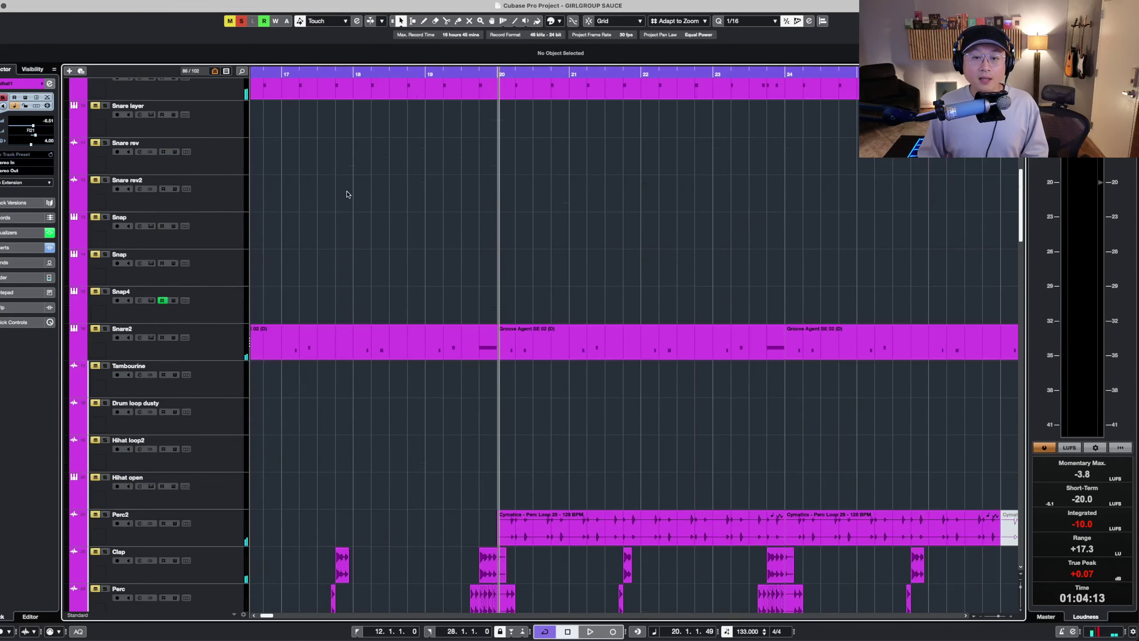
- Add the Snare2, Snare and Kick tracks to the solo and start playback from bar 20
click(219, 342)
key(s)
click(238, 92)
key(s)
scroll(403, 219, up, 2)
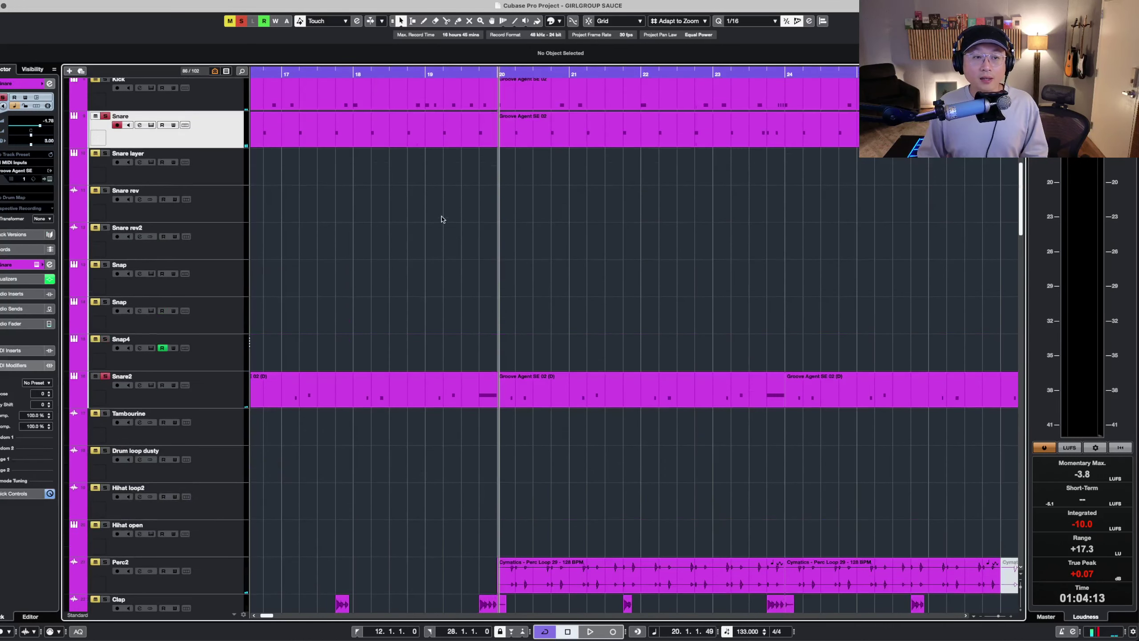
key(space)
click(238, 92)
key(s)
- Follow the soloed kick, snares and hihat1 from bar 20 to bar 25, then return to bar 20
scroll(578, 277, down, 6)
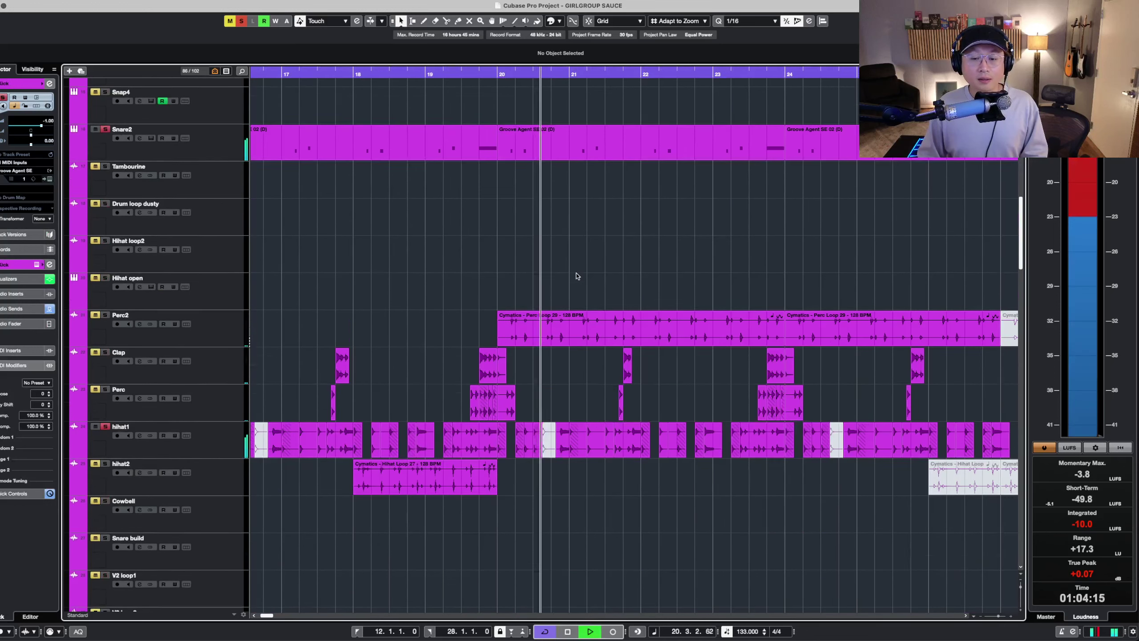
scroll(577, 276, down, 1)
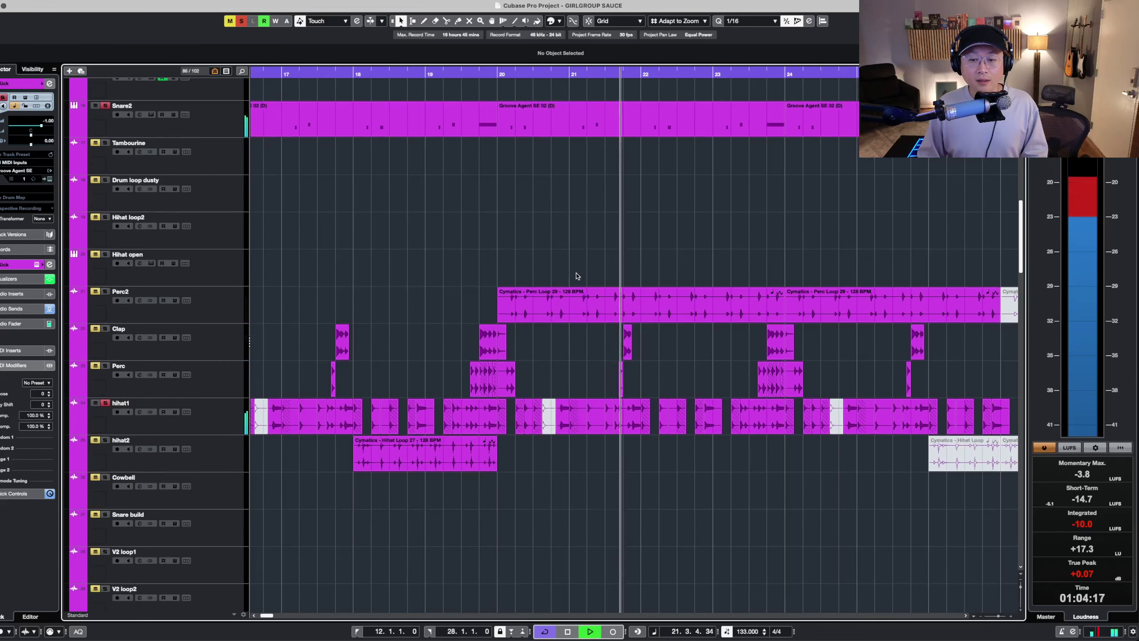
key(h)
key(h)
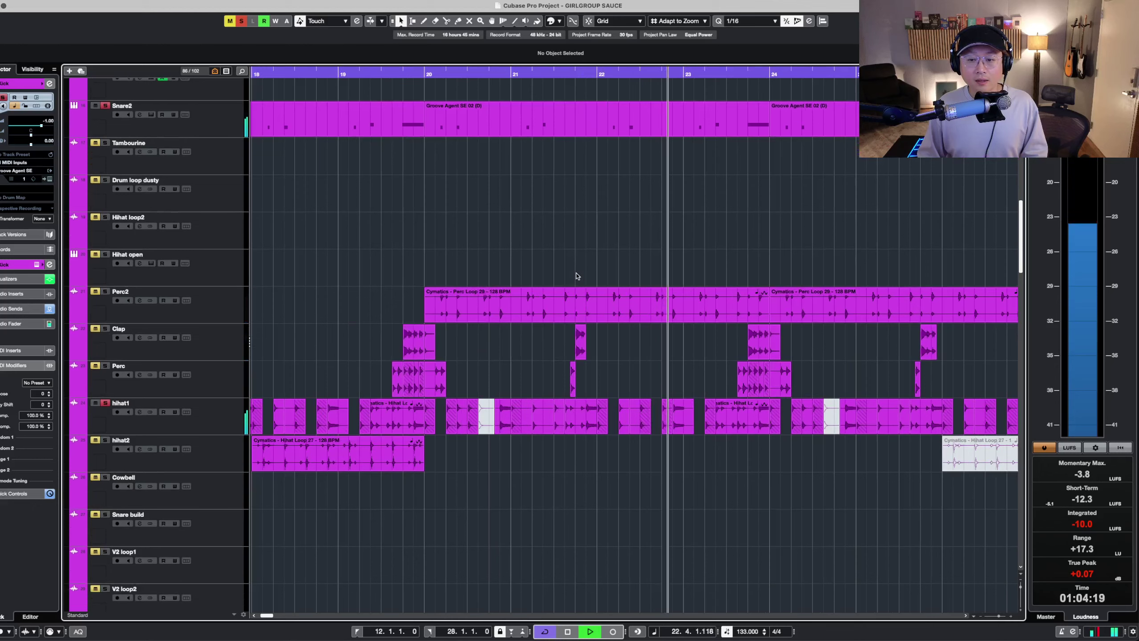
key(g)
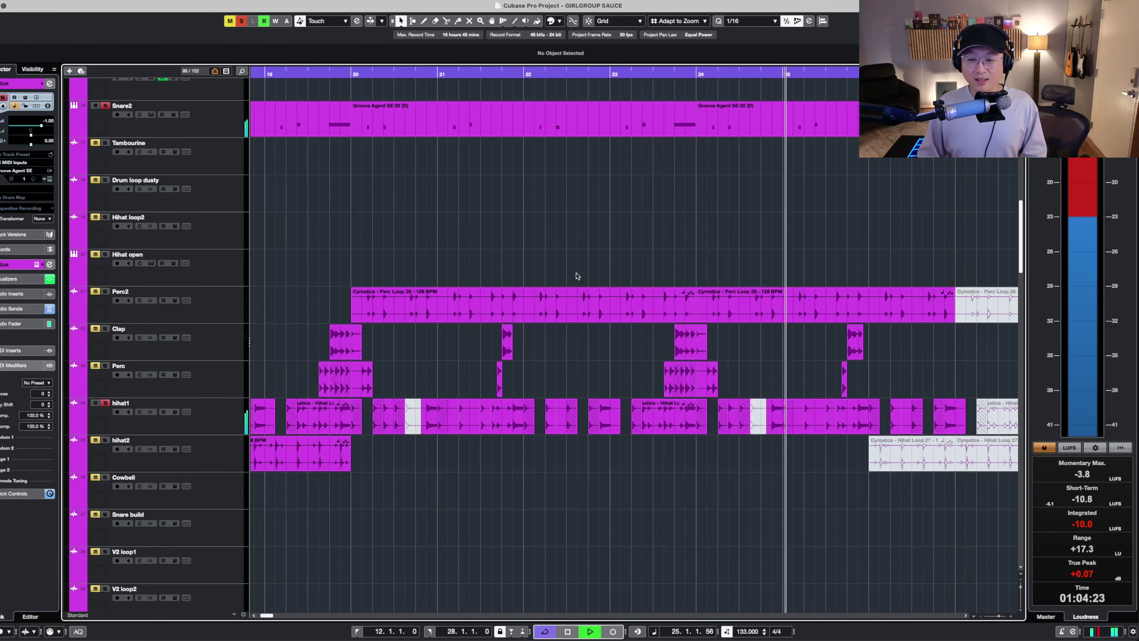
key(shift+h)
key(shift+h)
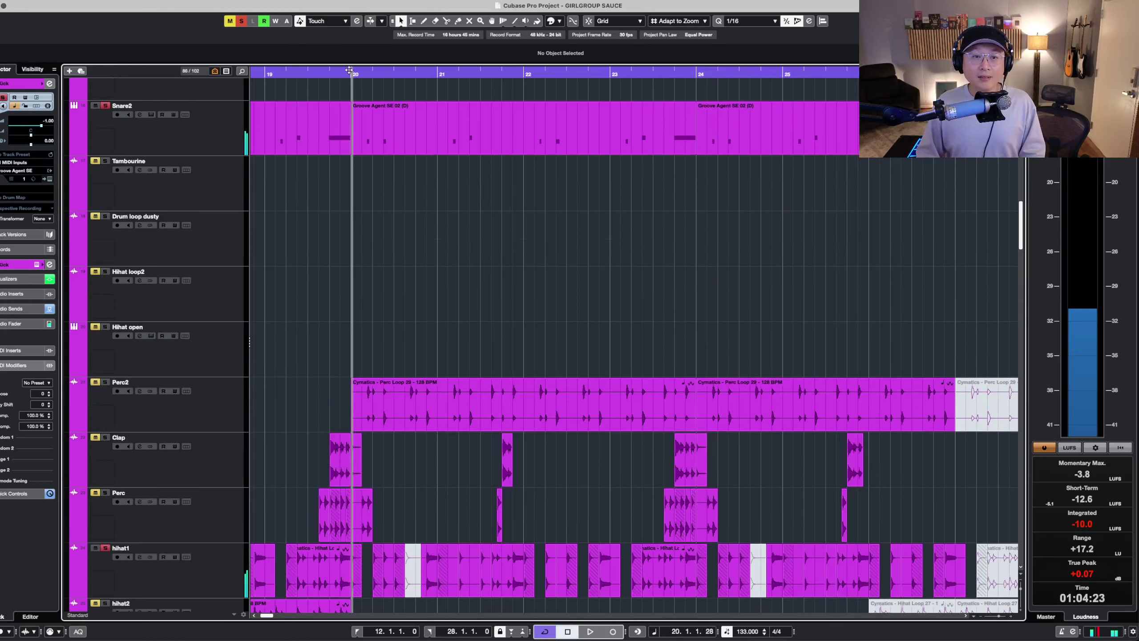
- Examine the Perc2, Clap, Perc and hihat1 clips, replay the soloed drums through bar 26 and return to bar 20
scroll(471, 293, down, 3)
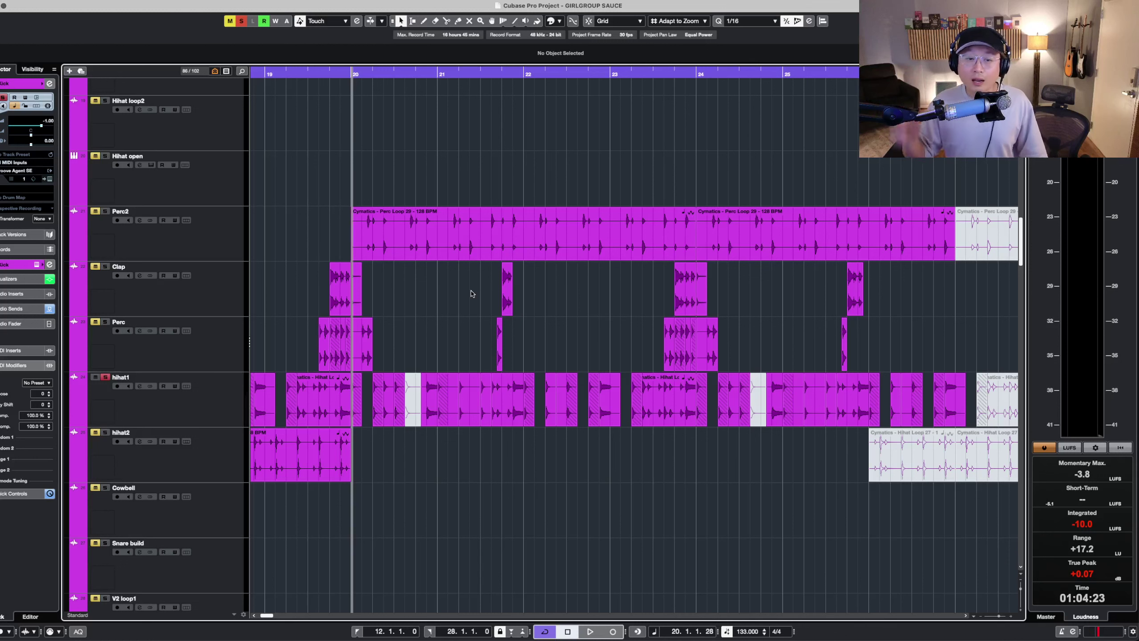
key(shift+g)
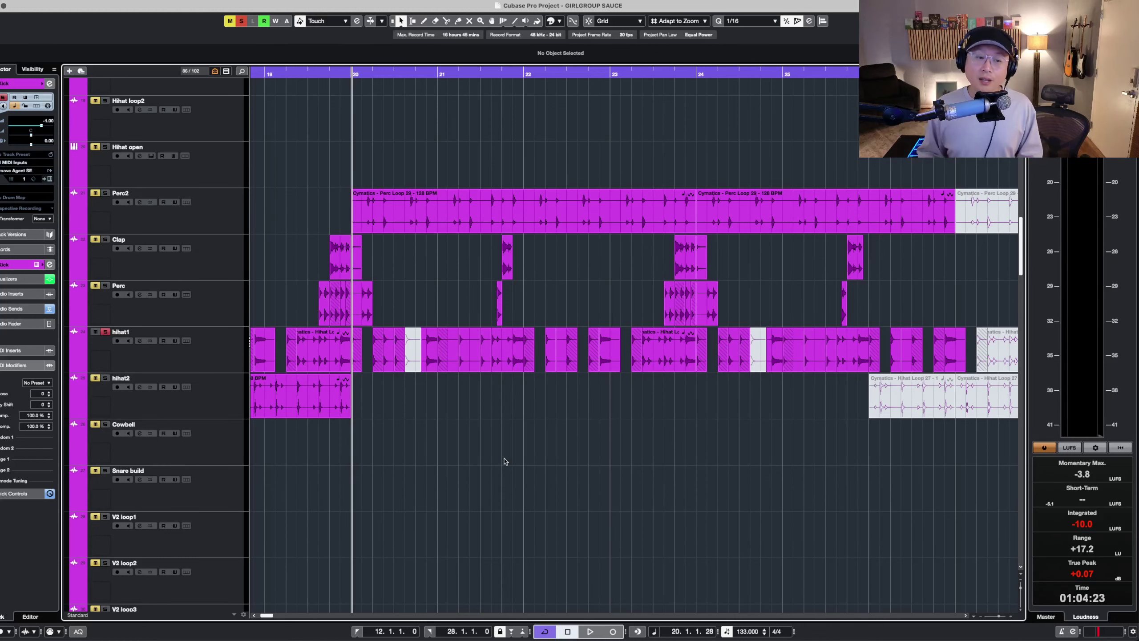
key(shift+g)
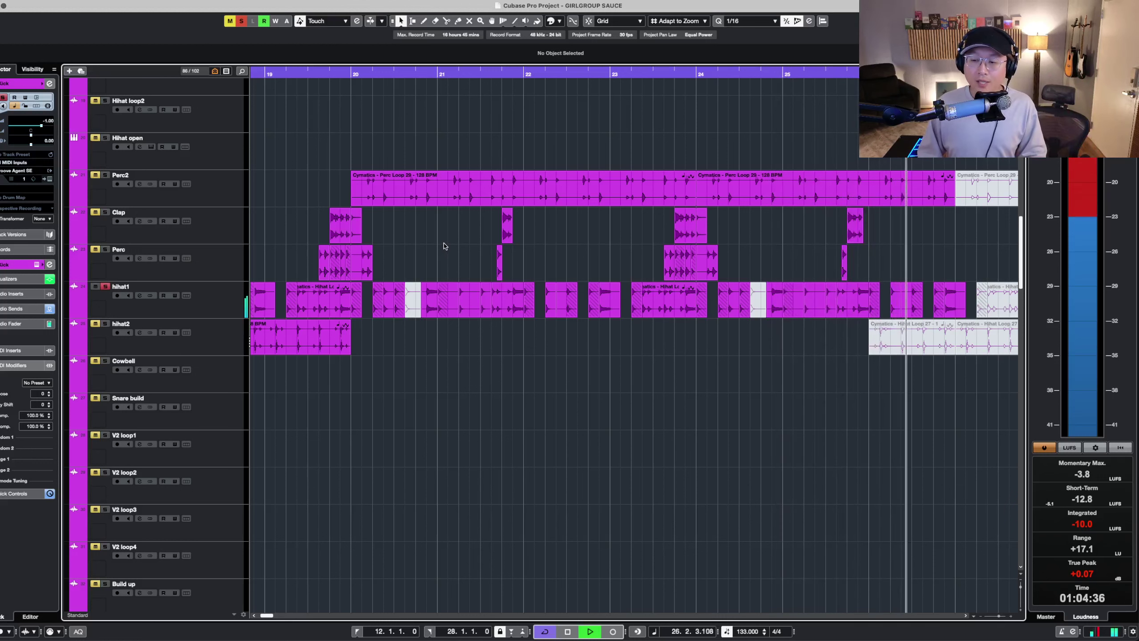
key(space)
key(shift+h)
click(355, 73)
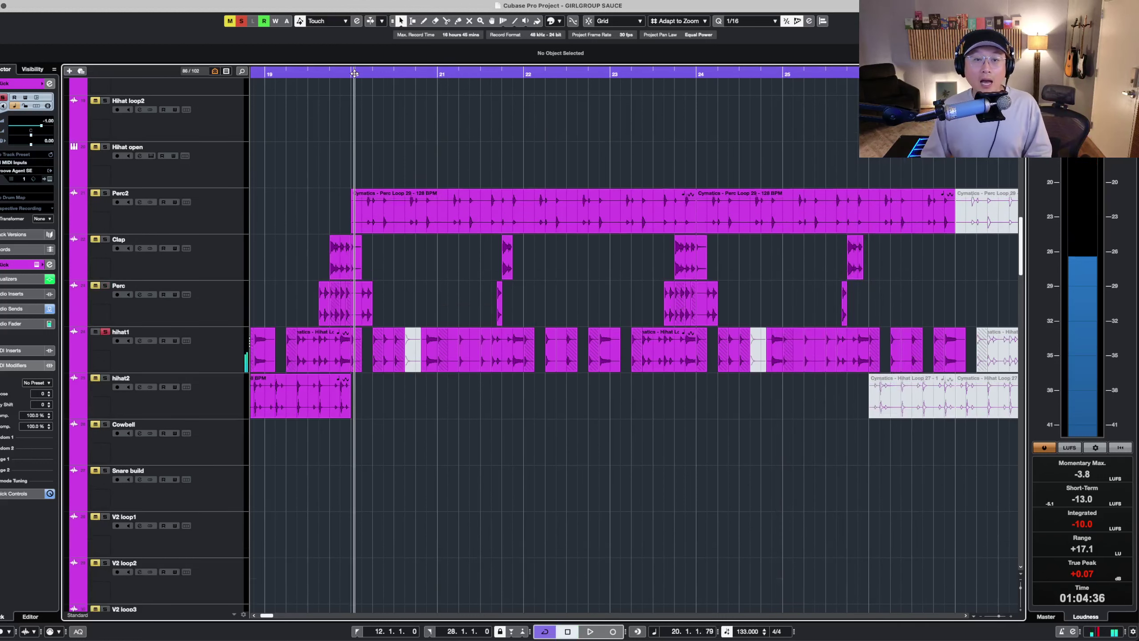
- Clear all solos, solo only the hihat1 track and listen to it from bar 20 to bar 22
click(241, 21)
click(222, 369)
key(s)
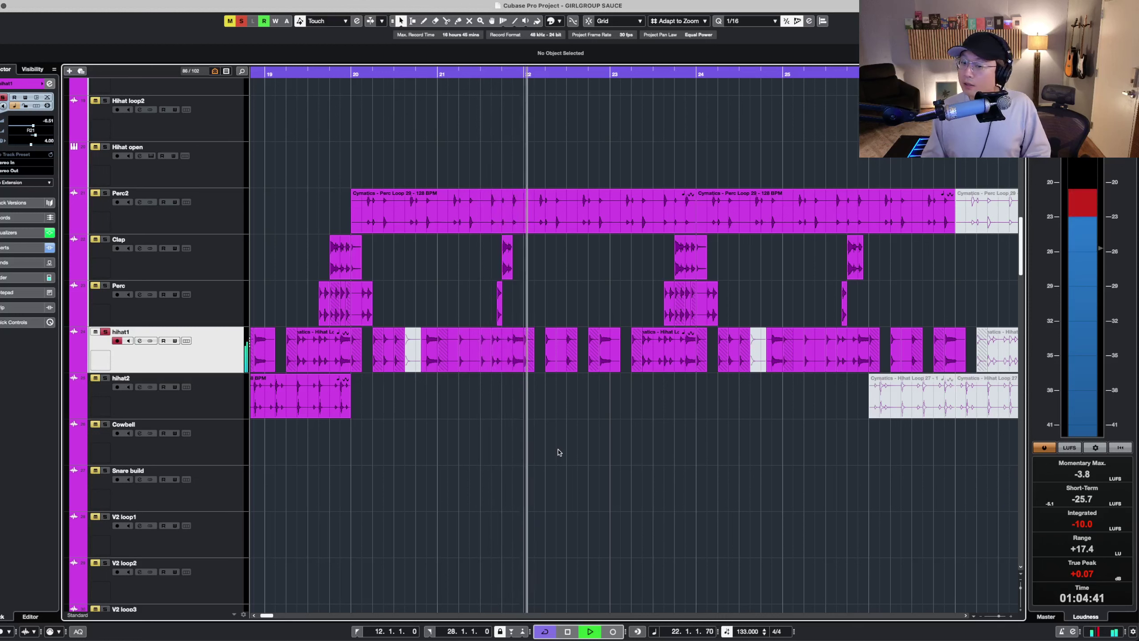
key(space)
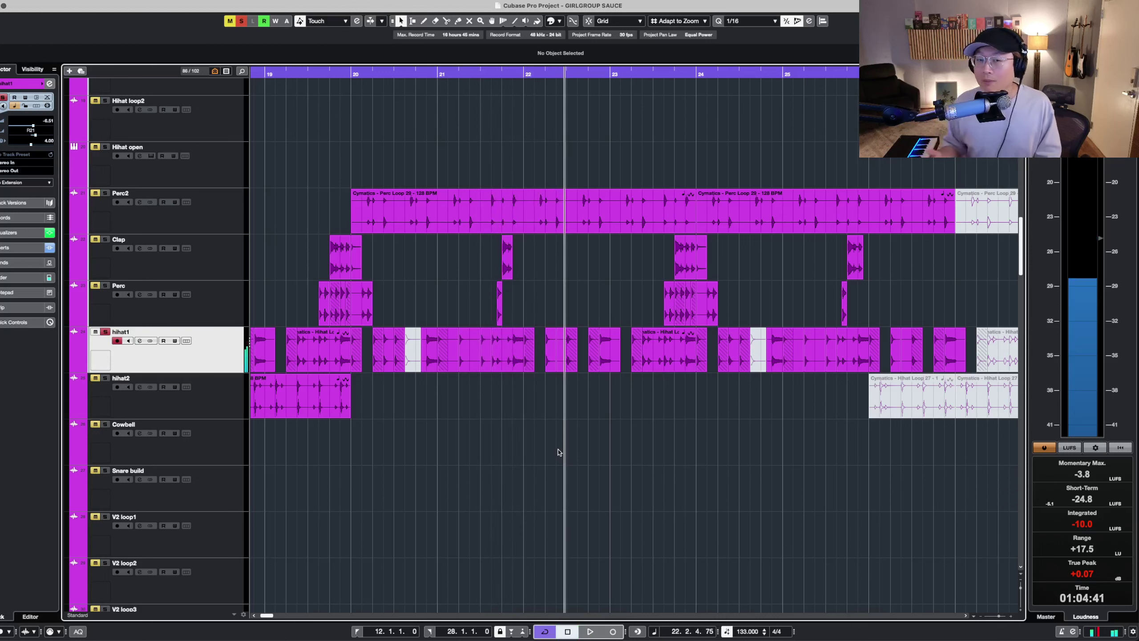
key(shift+g)
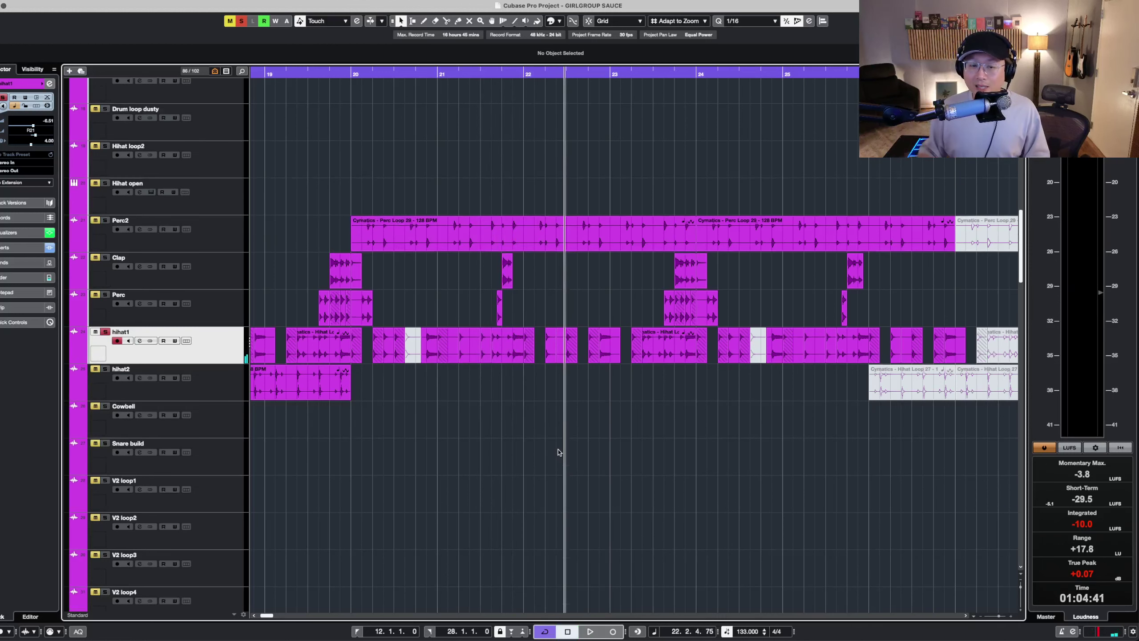
- Play from bar 20 with Perc2 added to the hihat1 solo, and add the Clap and Perc tracks during playback
click(210, 228)
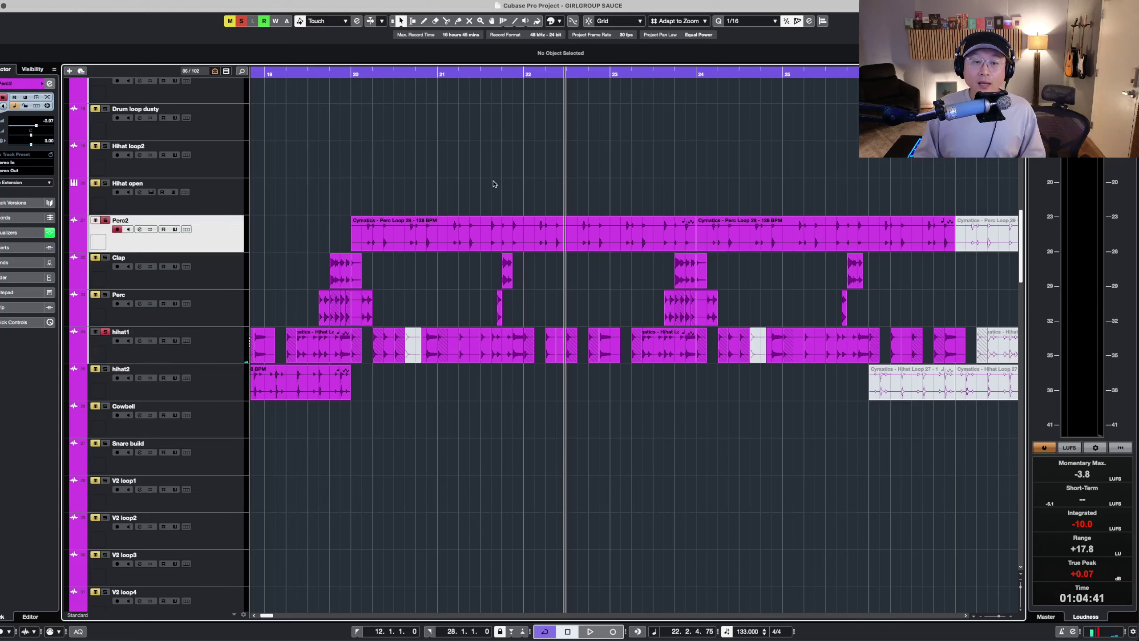
click(349, 75)
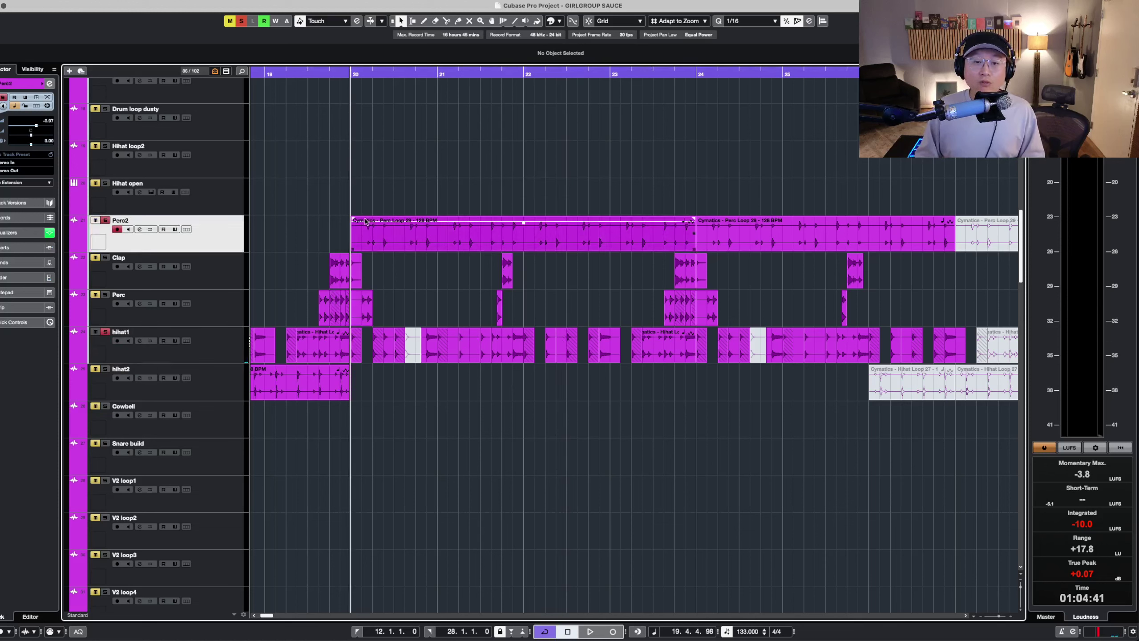
key(space)
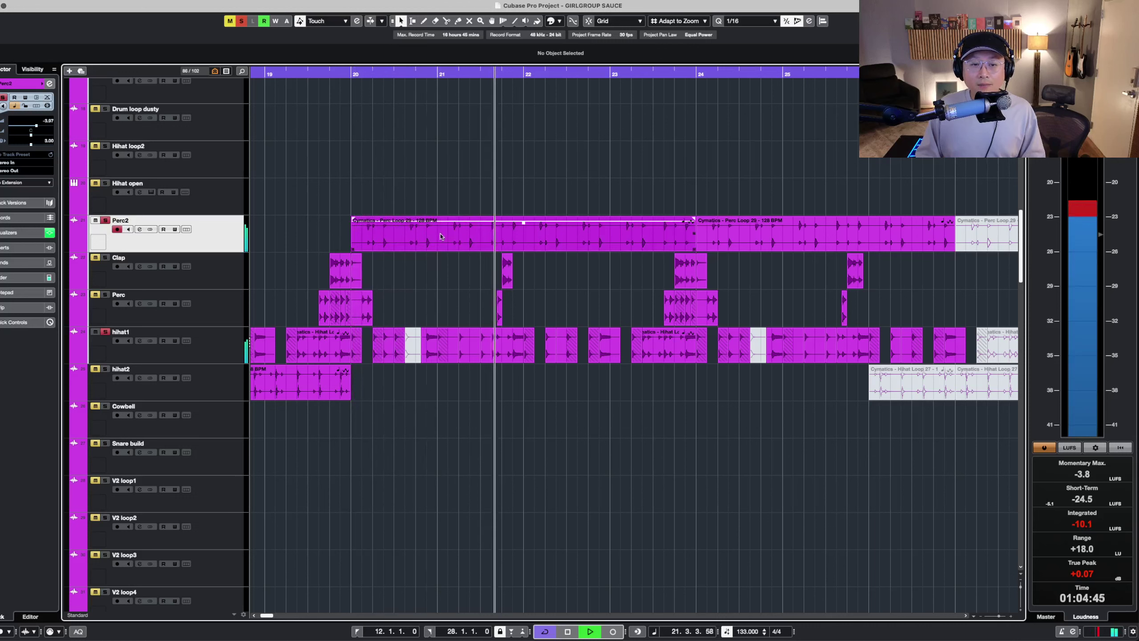
key(Down)
key(Down)
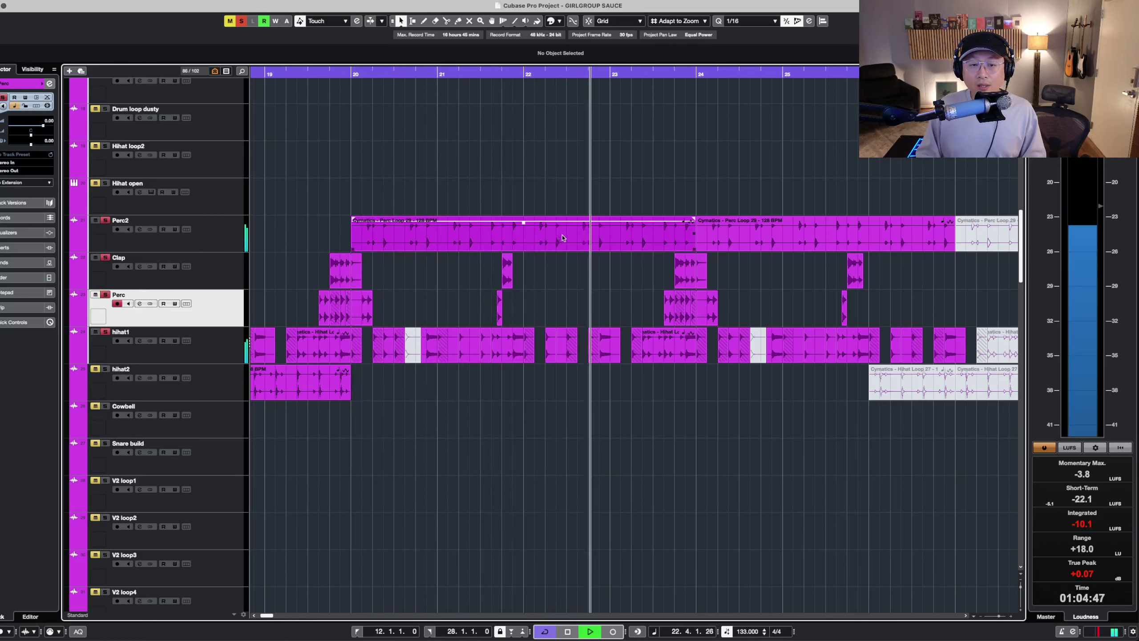
- Examine how the soloed Perc2, Clap, Perc and hihat1 clips interlock up to bar 27, then stop playback
key(h)
key(h)
key(h)
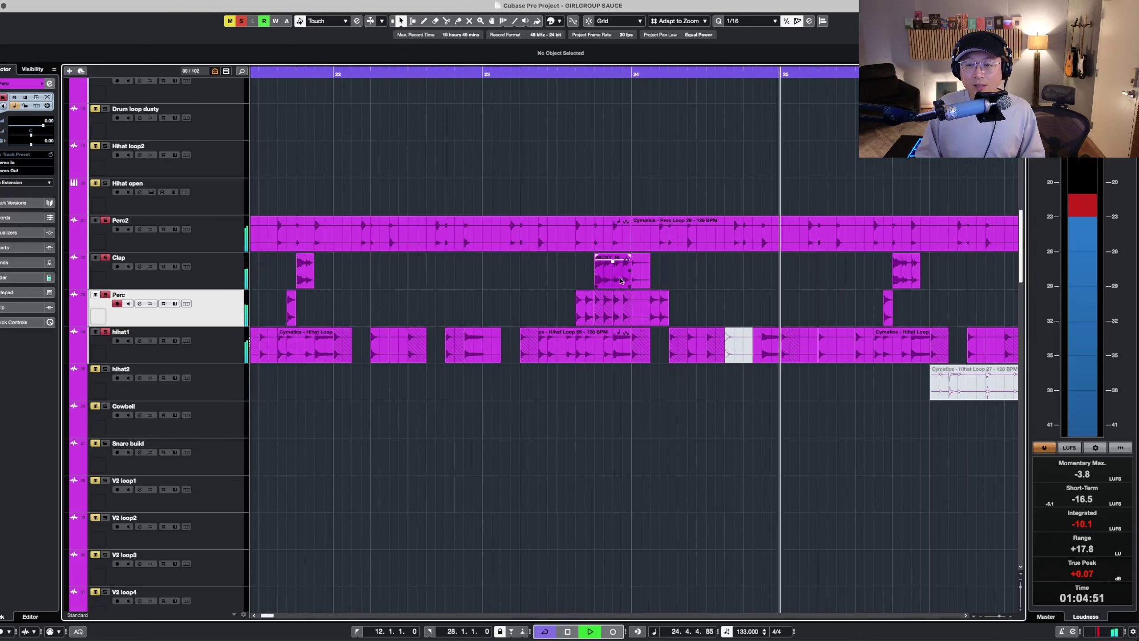
key(g)
key(g)
key(g)
key(g)
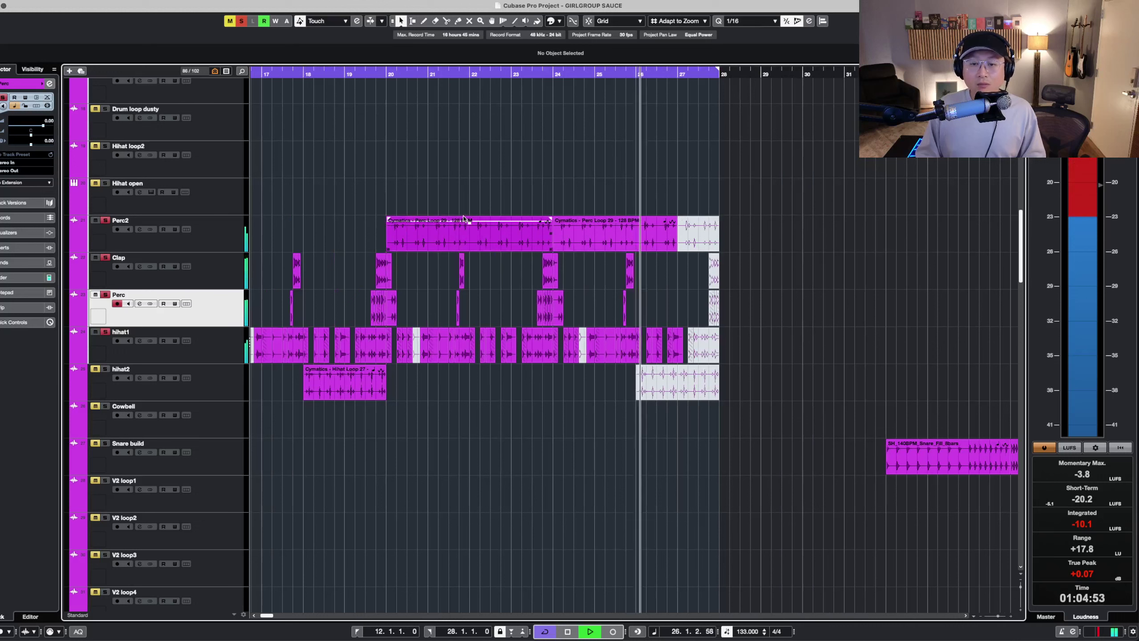
key(space)
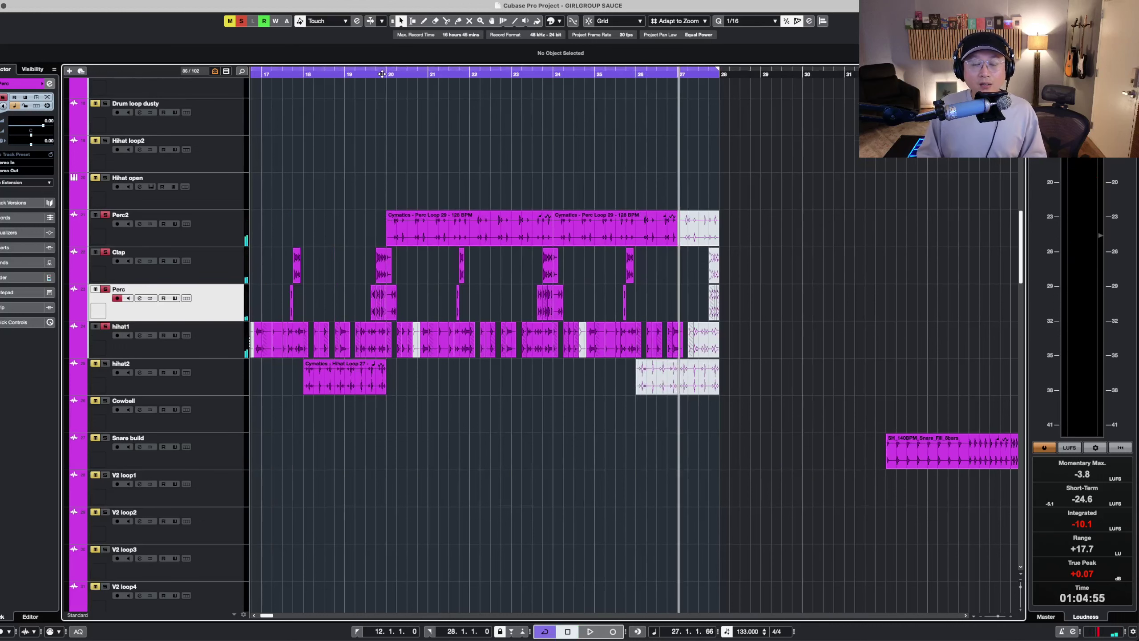
- Resume playback from bar 23 and add the Snare2, Snare and Kick tracks to the solo
drag(383, 73, 522, 90)
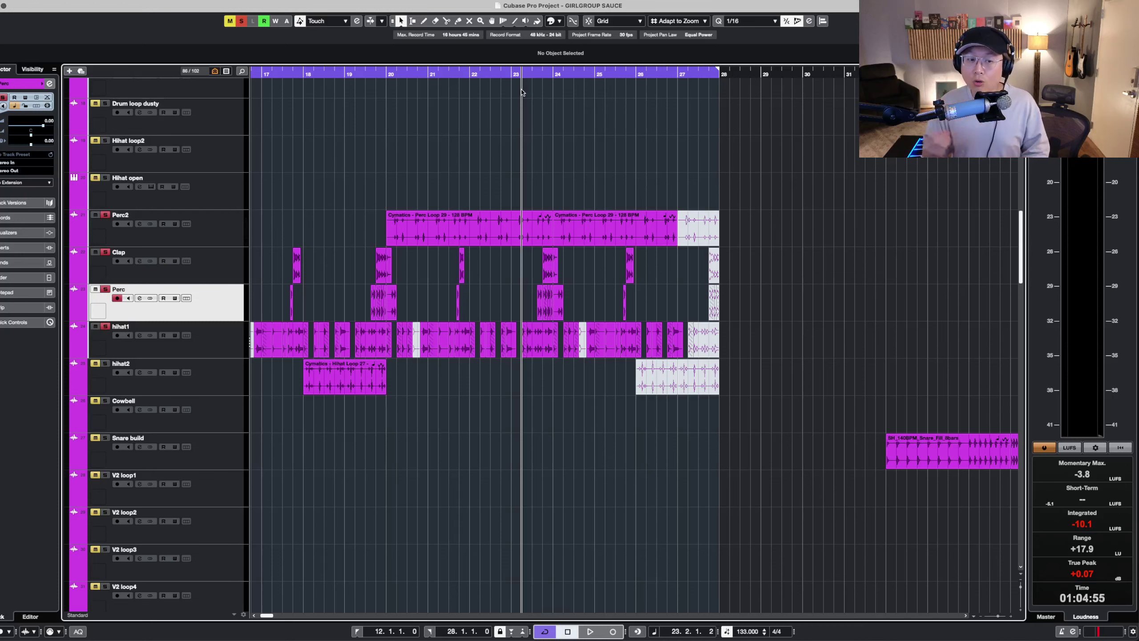
key(shift+g)
key(shift+g)
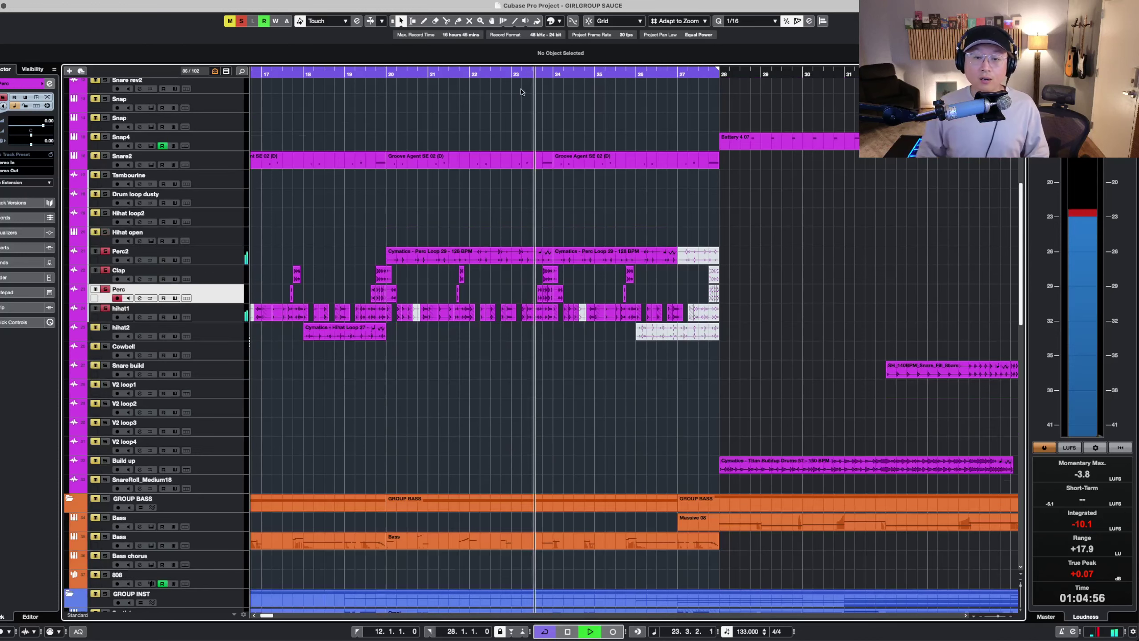
scroll(538, 186, down, 2)
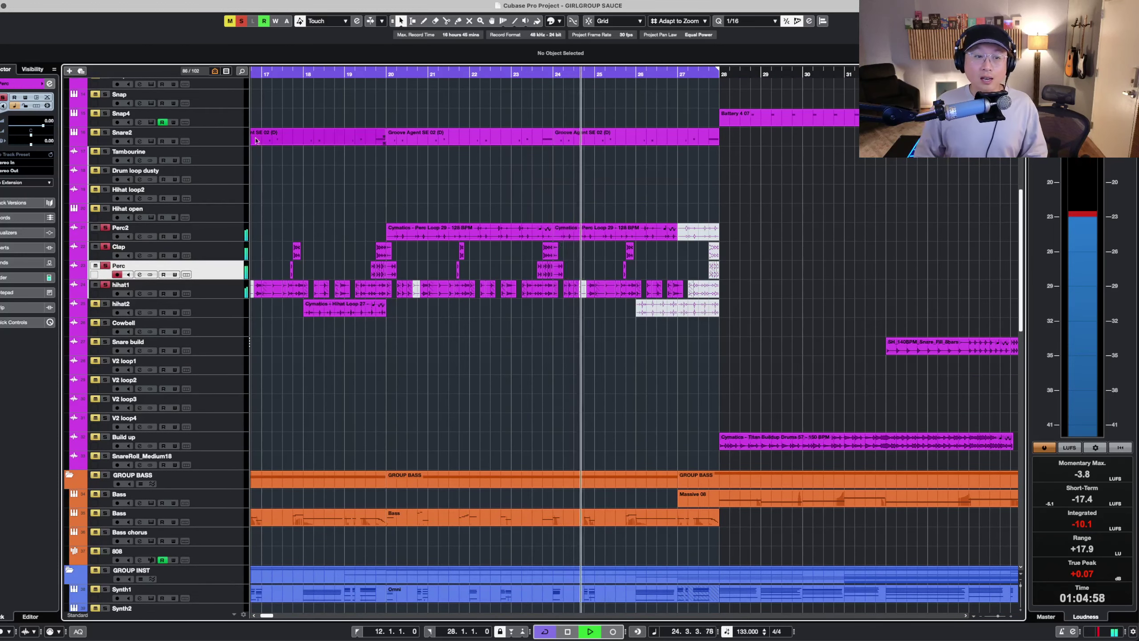
click(359, 140)
scroll(369, 168, up, 6)
click(230, 213)
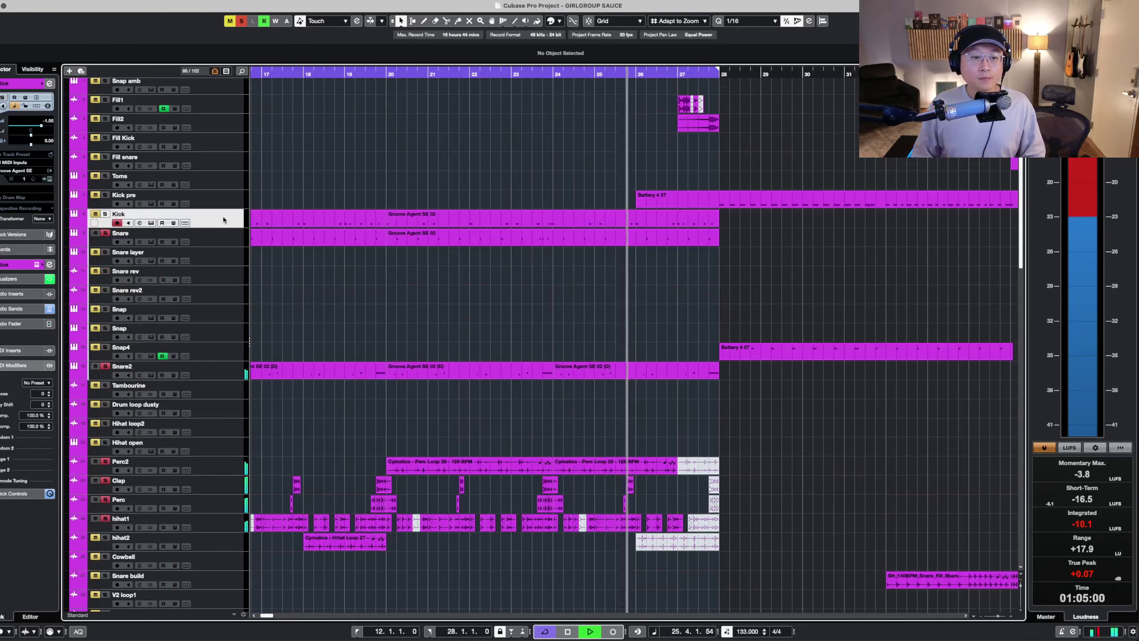
scroll(230, 214, up, 1)
scroll(307, 234, down, 10)
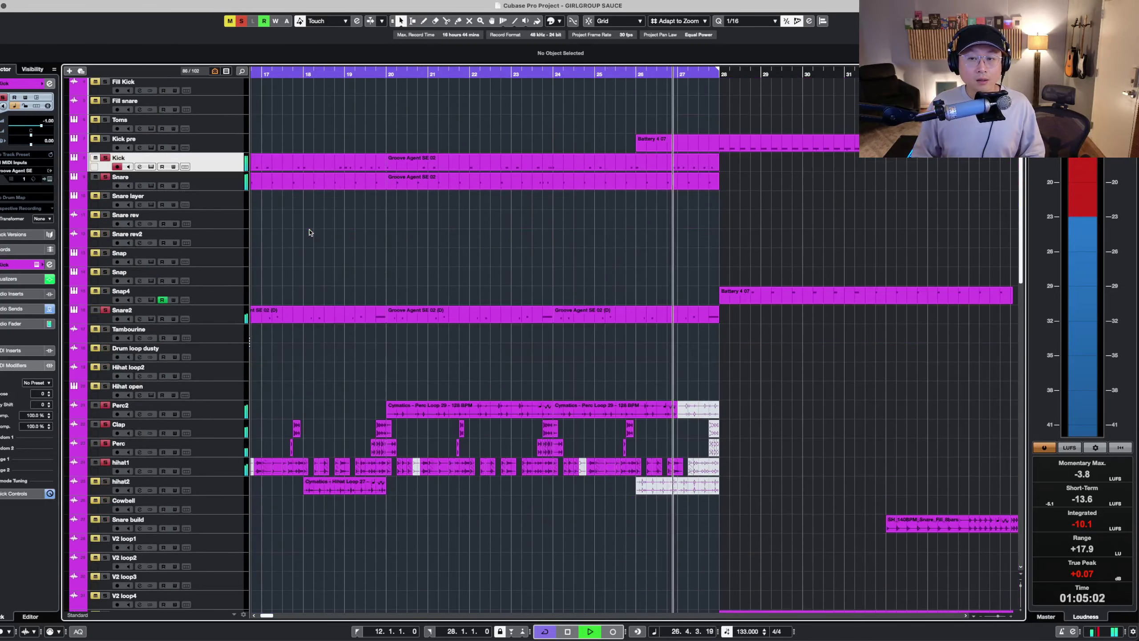
- Stop playback and solo the whole GROUP DRUMS folder
scroll(316, 233, up, 10)
scroll(316, 233, down, 1)
key(space)
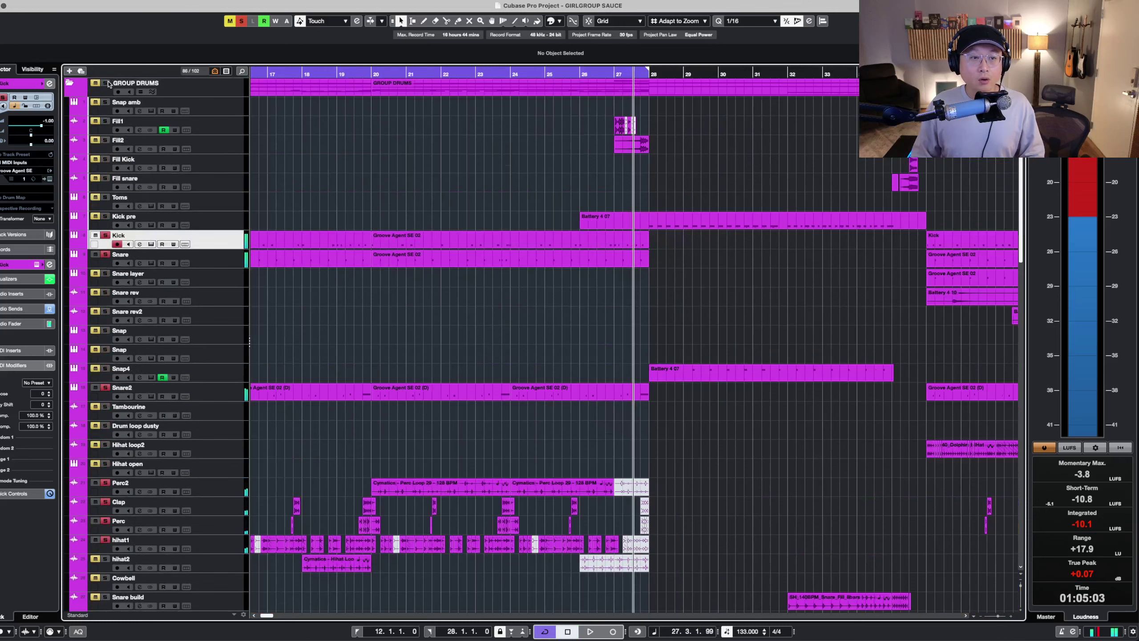
click(106, 84)
scroll(297, 198, down, 8)
- Select the second Bass track in GROUP BASS, set the playback position to bar 12 and solo the track
key(g)
key(g)
key(g)
key(g)
click(222, 508)
key(shift+h)
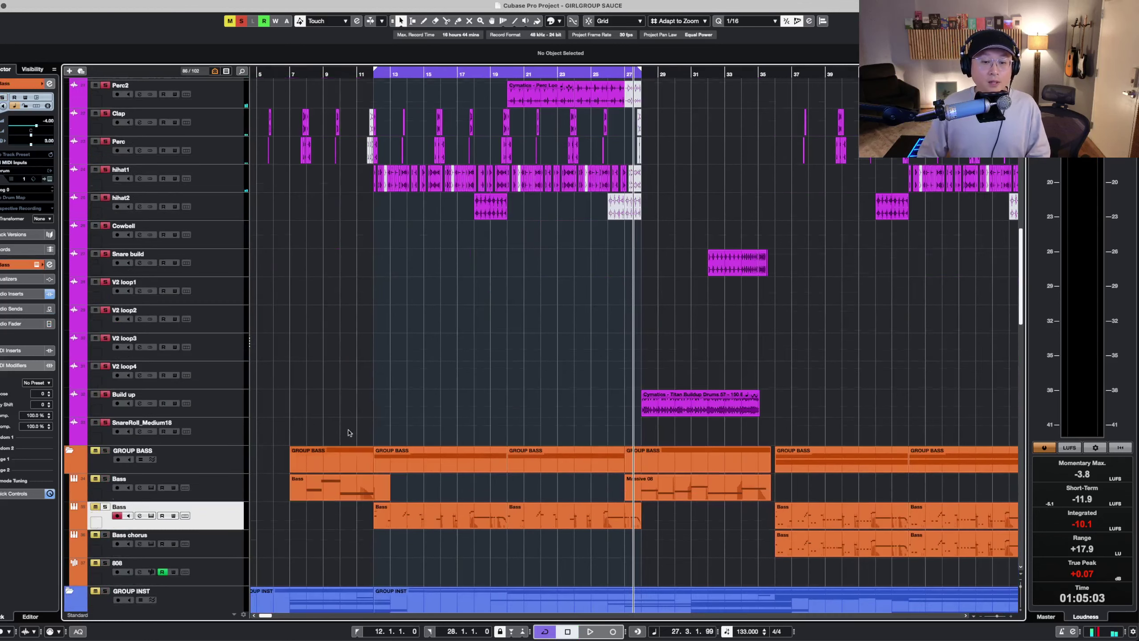
click(373, 75)
scroll(493, 314, down, 8)
key(s)
- Select both Bass clips between bars 12 and 28 during playback and open them in the Key Editor
key(shift+h)
key(shift+h)
key(shift+h)
key(shift+h)
scroll(554, 260, up, 2)
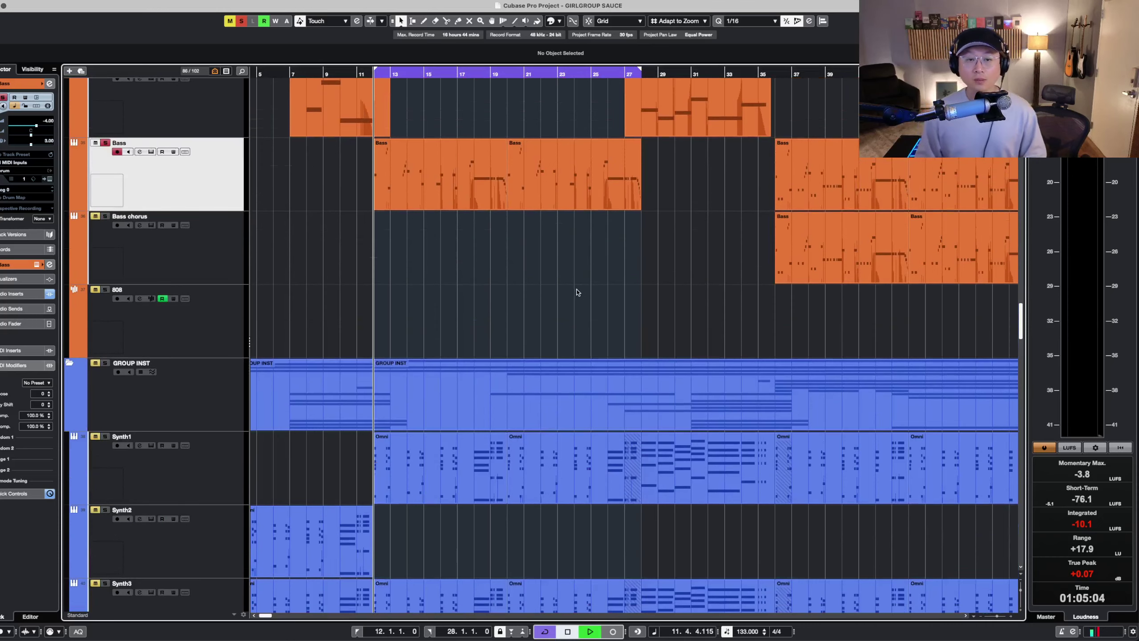
drag(305, 178, 606, 183)
double_click(456, 175)
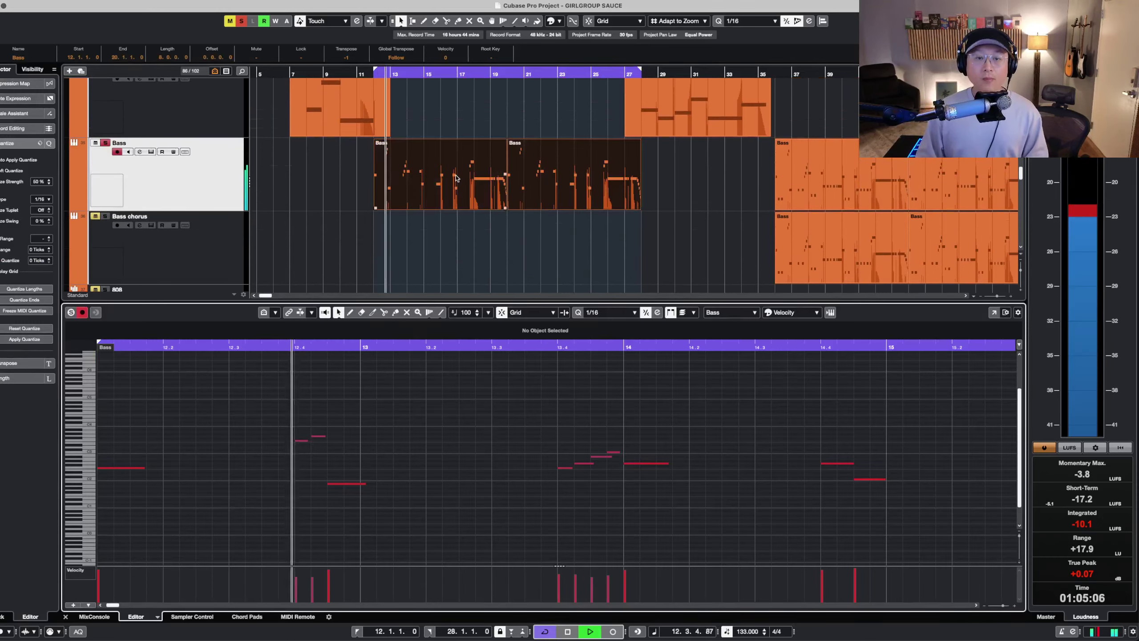
- Examine the Bass line's notes in the Key Editor from bar 12 to bar 21 as they play
key(g)
key(g)
key(g)
key(g)
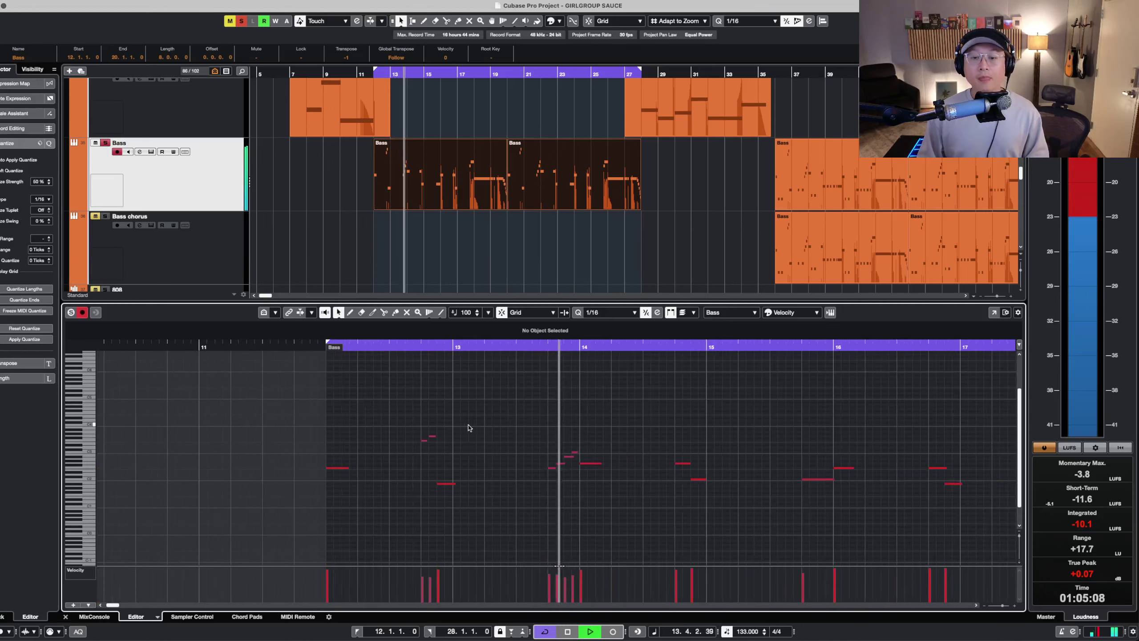
key(g)
key(g)
key(g)
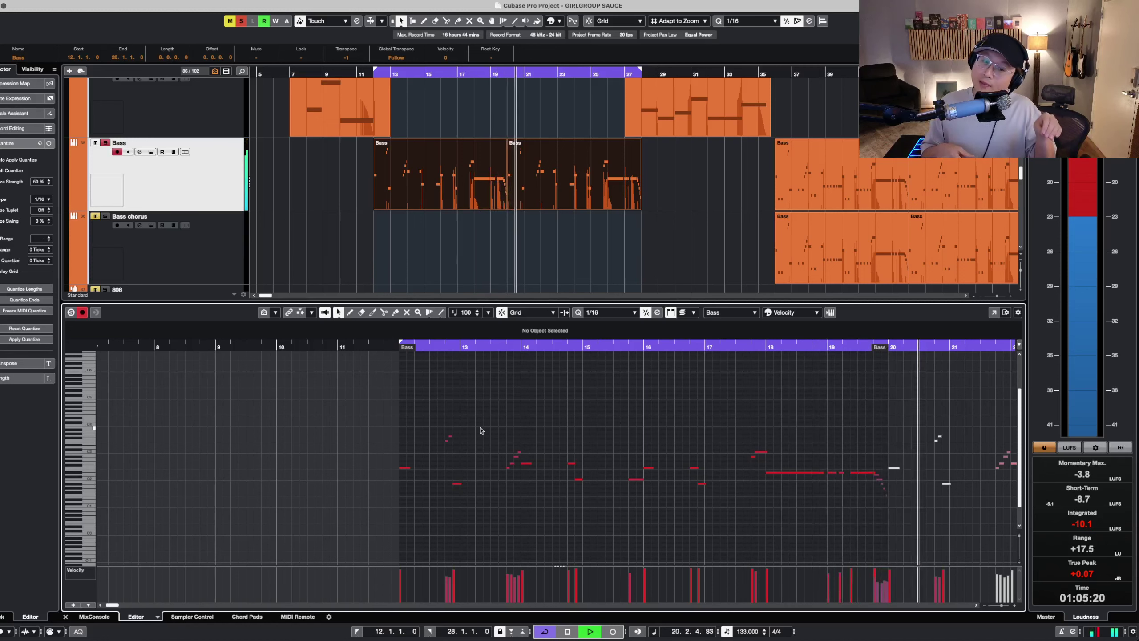
- Stop playback, select the first Bass clip and set the cycle range to it, bars 12 to 20
key(space)
click(442, 177)
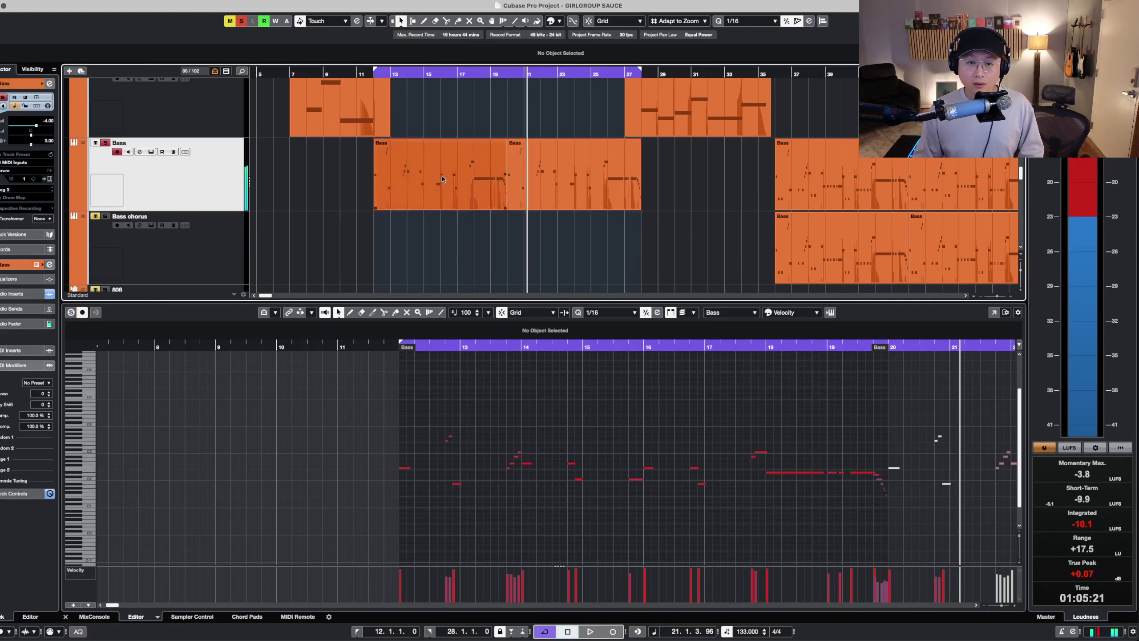
key(p)
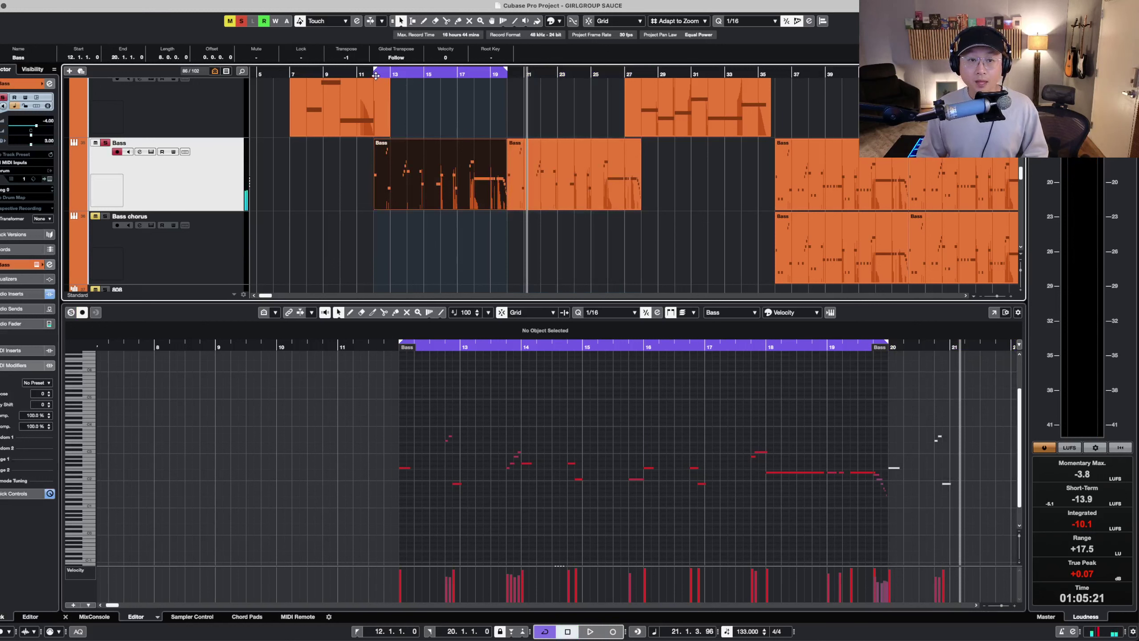
- Play the soloed Bass part from bar 12 and follow its notes through to bar 19 in the key editor
click(376, 76)
click(432, 498)
click(395, 346)
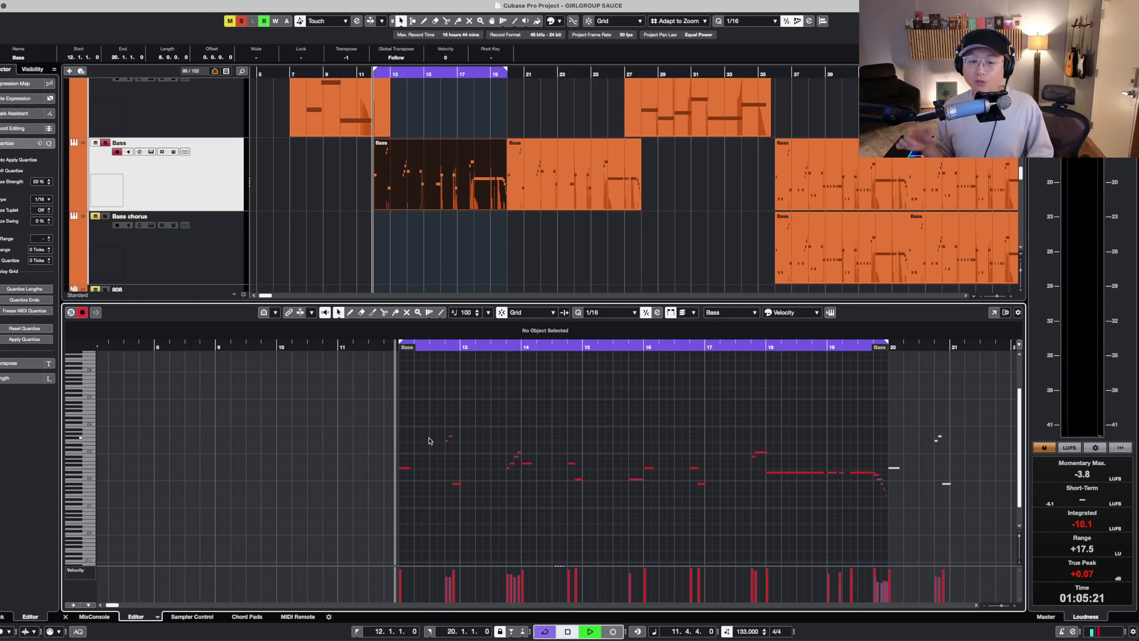
key(space)
key(h)
key(h)
key(h)
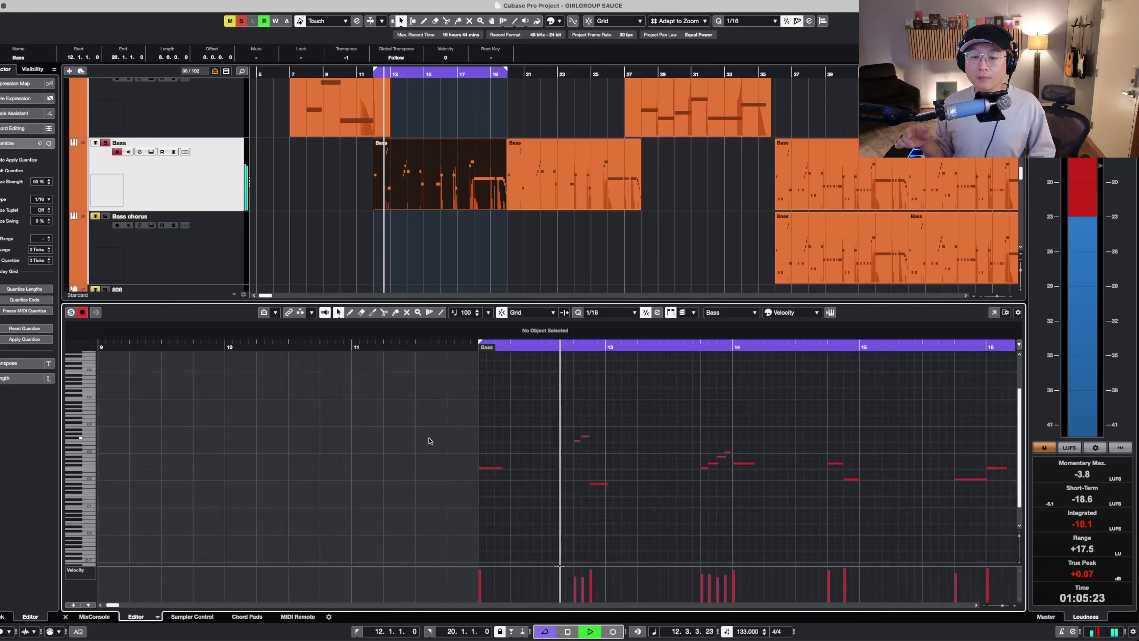
key(g)
key(g)
key(g)
key(g)
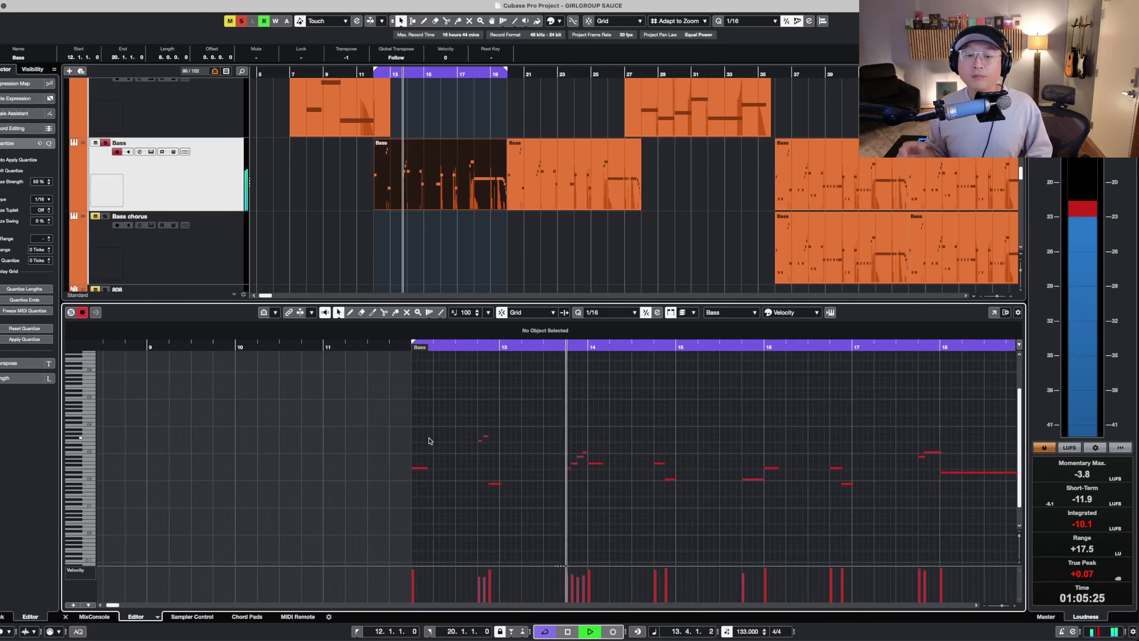
key(h)
key(g)
key(g)
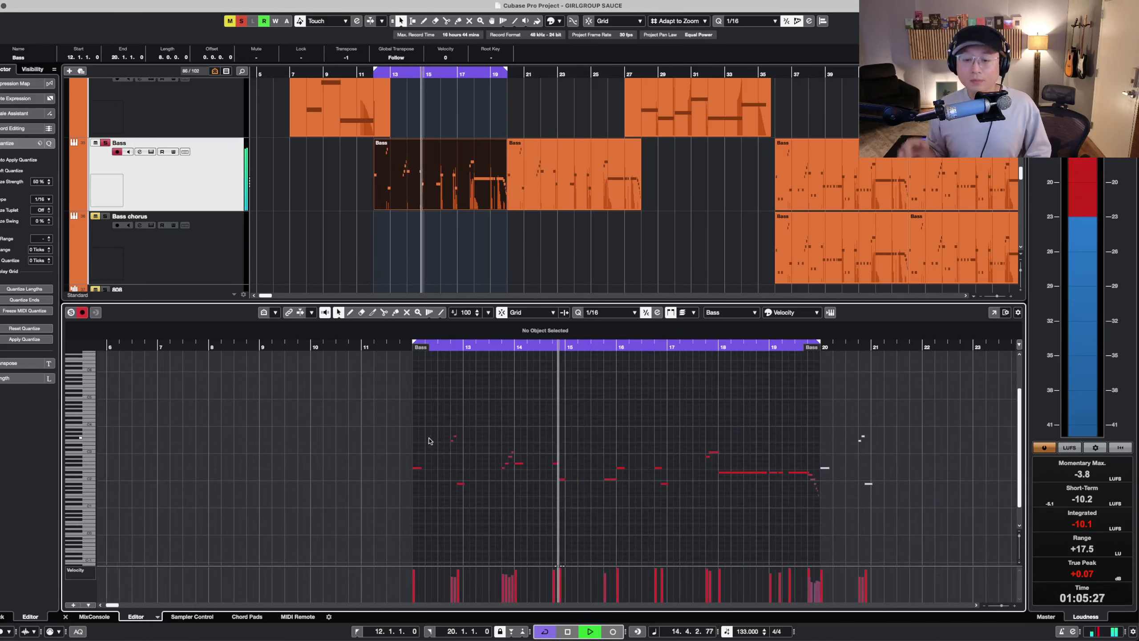
key(g)
key(g)
key(g)
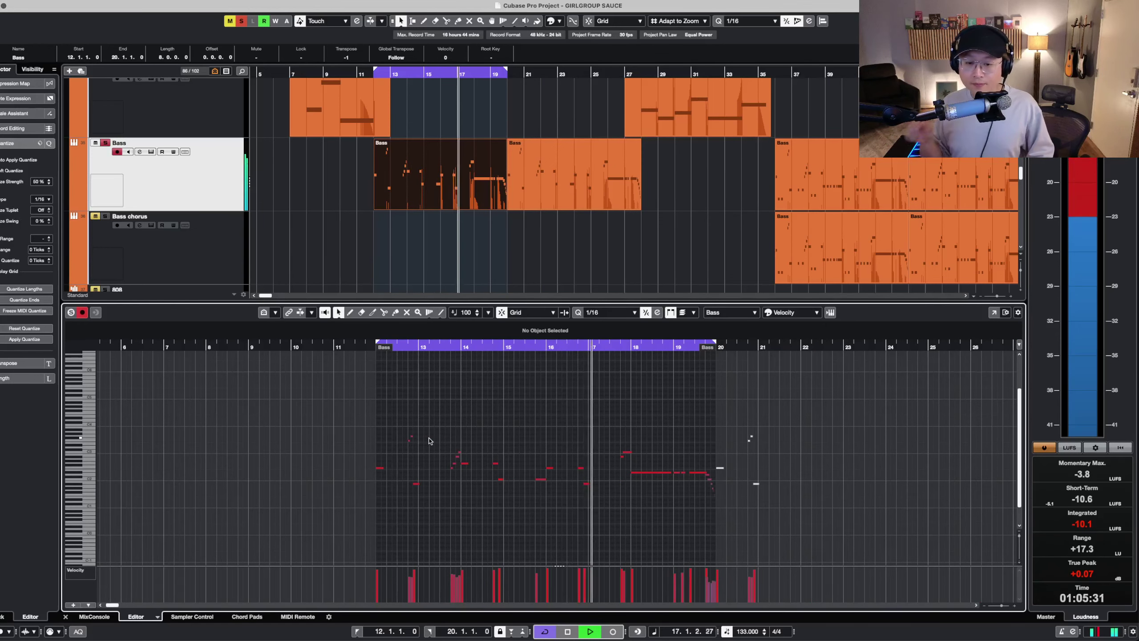
key(g)
key(h)
key(h)
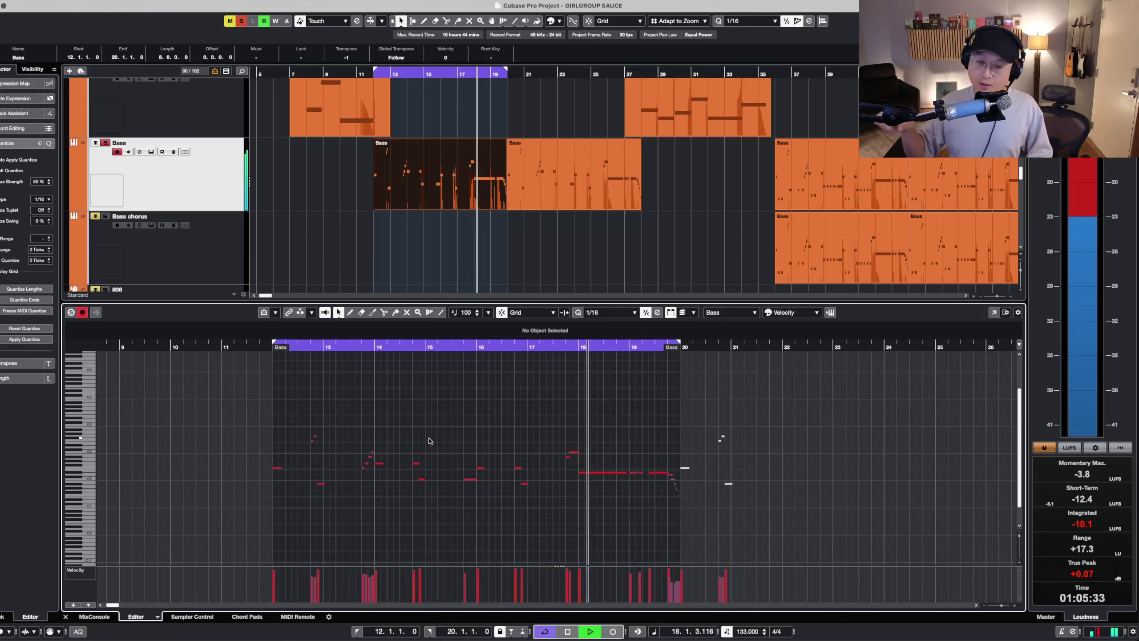
key(g)
key(g)
key(g)
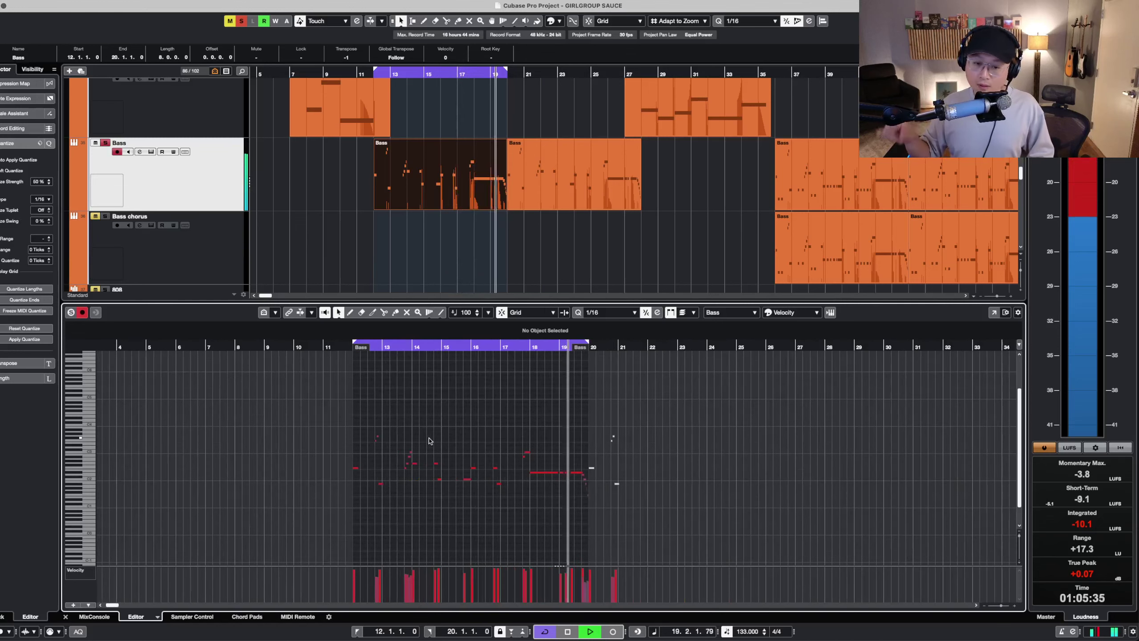
key(space)
- Close the key editor, deselect the Bass part and reduce the track heights so more tracks fit in the project view
key(Return)
key(shift+g)
right_click(421, 252)
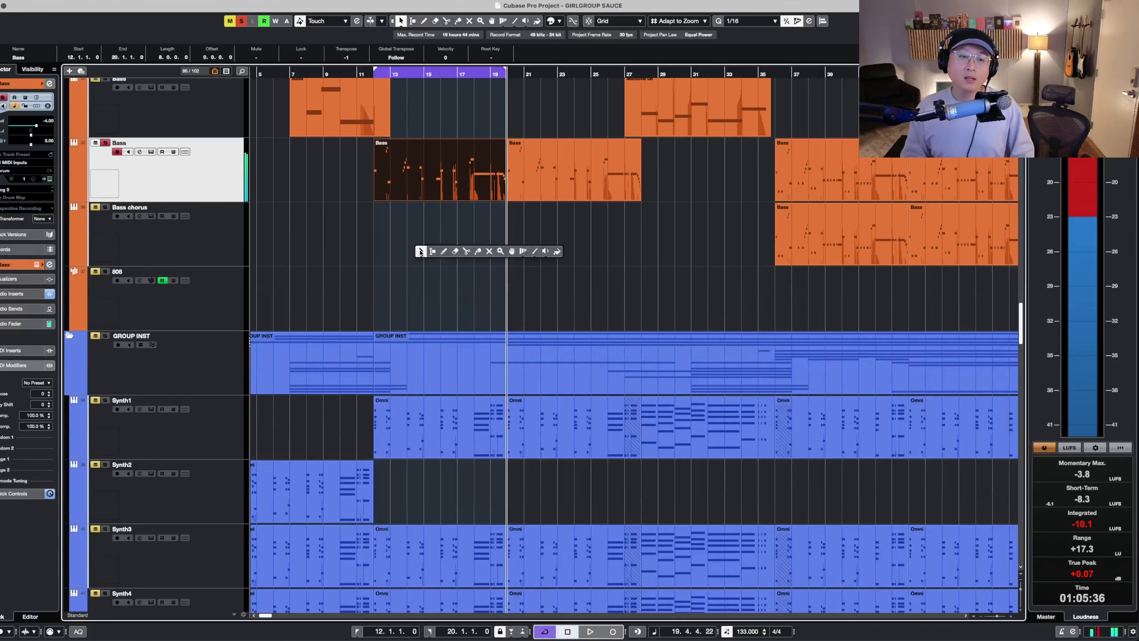
click(264, 212)
key(shift+g)
key(shift+g)
key(shift+g)
right_click(420, 223)
click(428, 203)
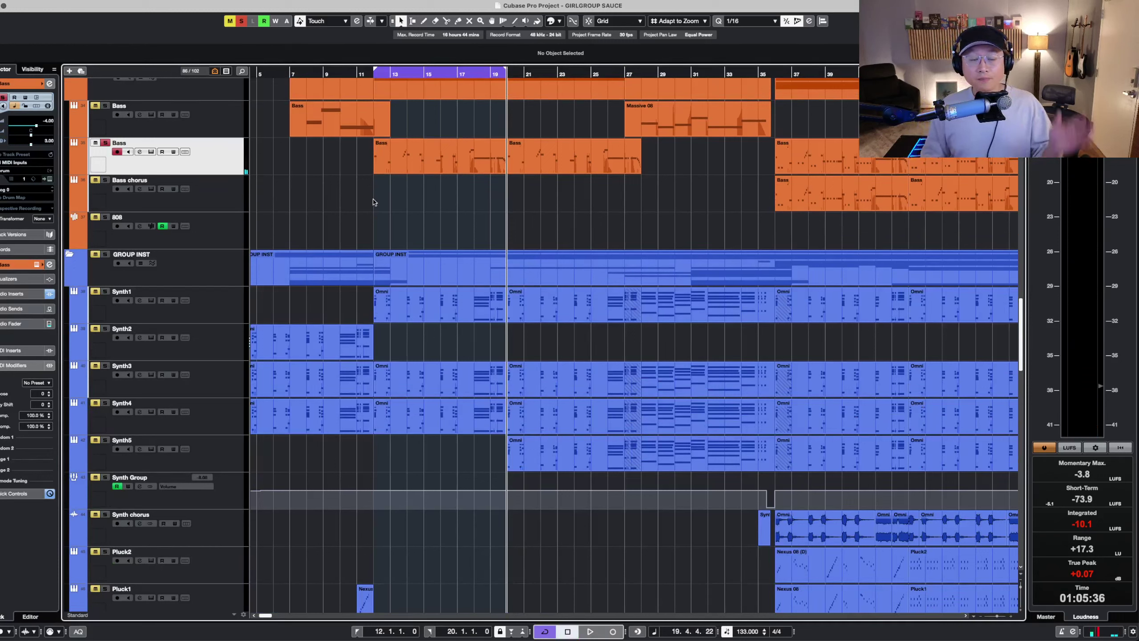
- Clear the existing solo and solo the GROUP BASS and GROUP INST folder tracks together
click(426, 73)
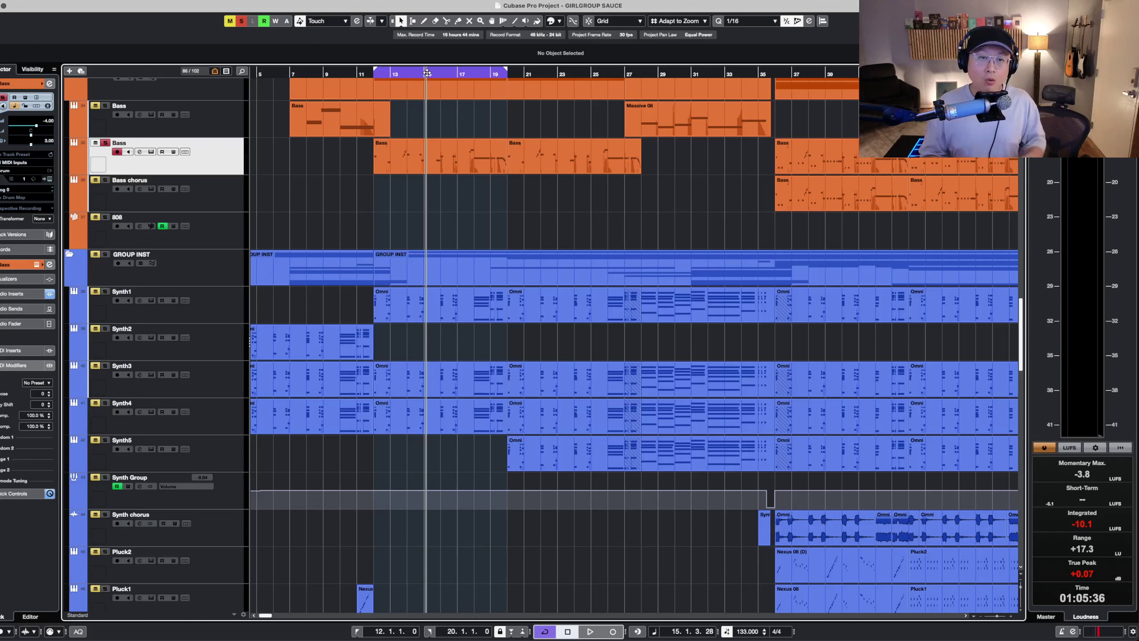
click(241, 21)
scroll(372, 211, down, 2)
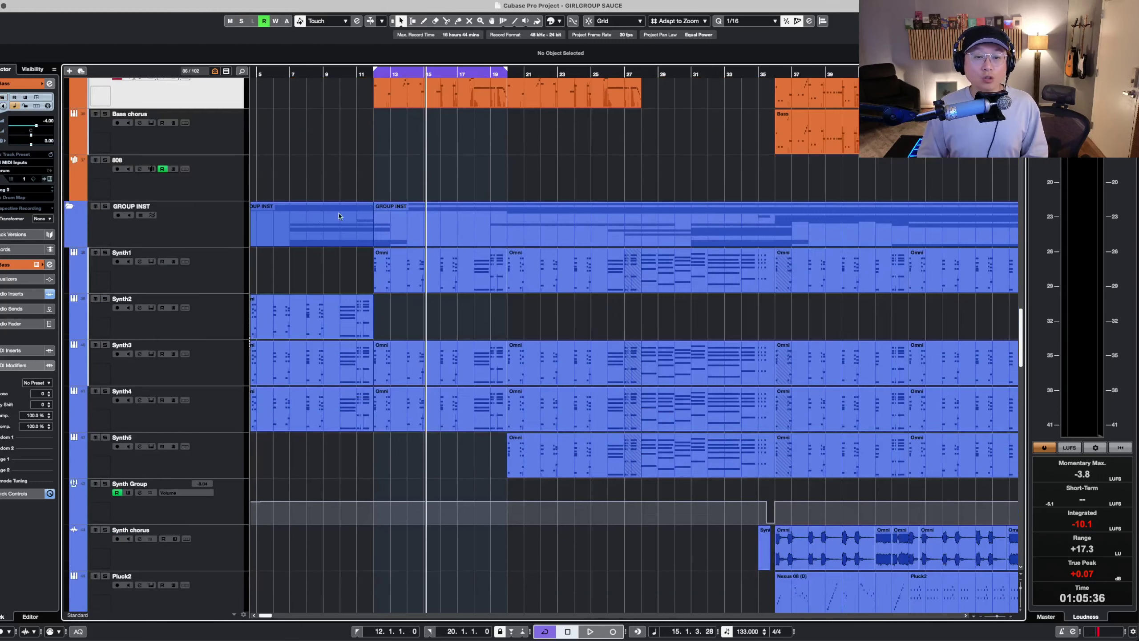
key(shift+g)
scroll(228, 156, up, 5)
click(221, 333)
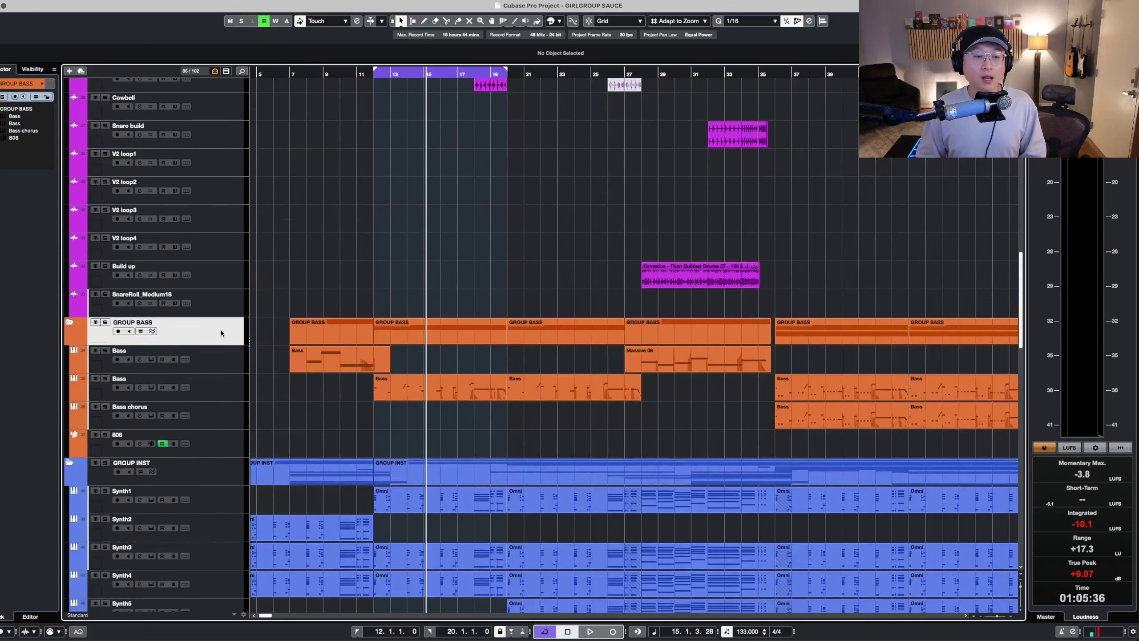
click(210, 473)
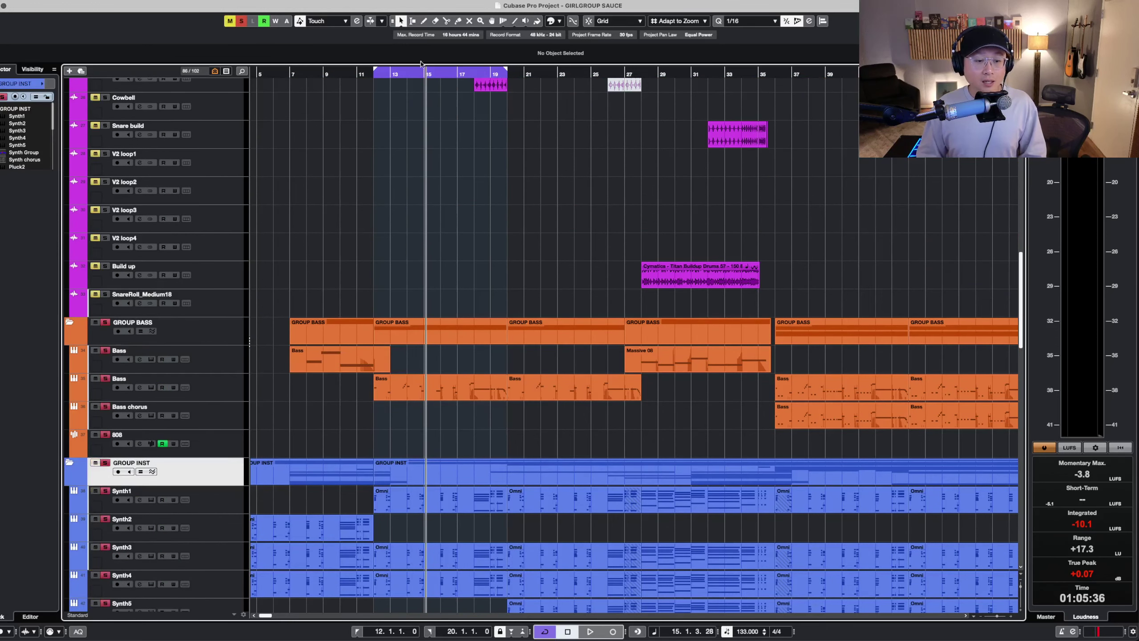
- Play the soloed bass and instrument groups from bar 12 and examine how the synth parts line up with the bass
click(376, 74)
key(space)
scroll(465, 257, down, 10)
key(shift+h)
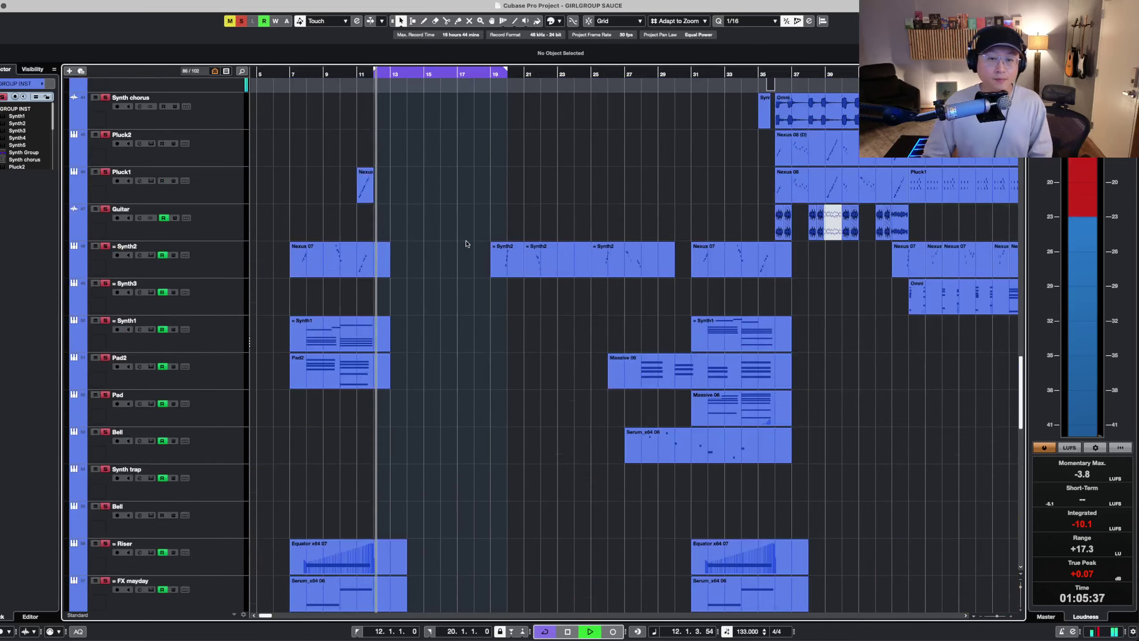
scroll(465, 236, up, 8)
key(h)
key(h)
key(h)
key(h)
key(h)
key(h)
key(h)
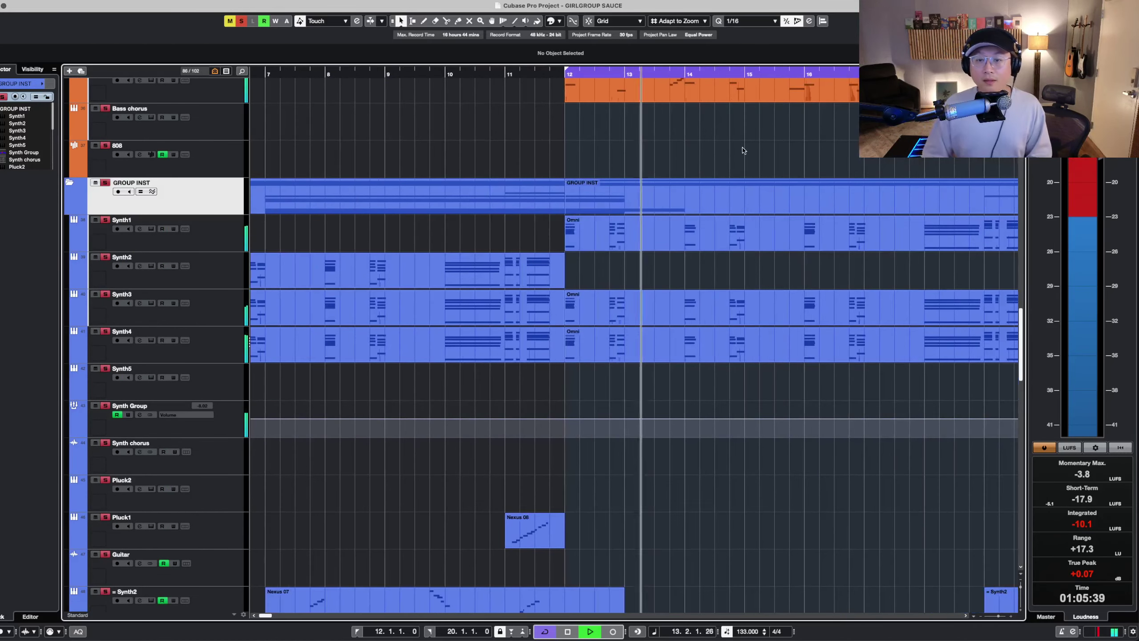
key(g)
key(g)
key(g)
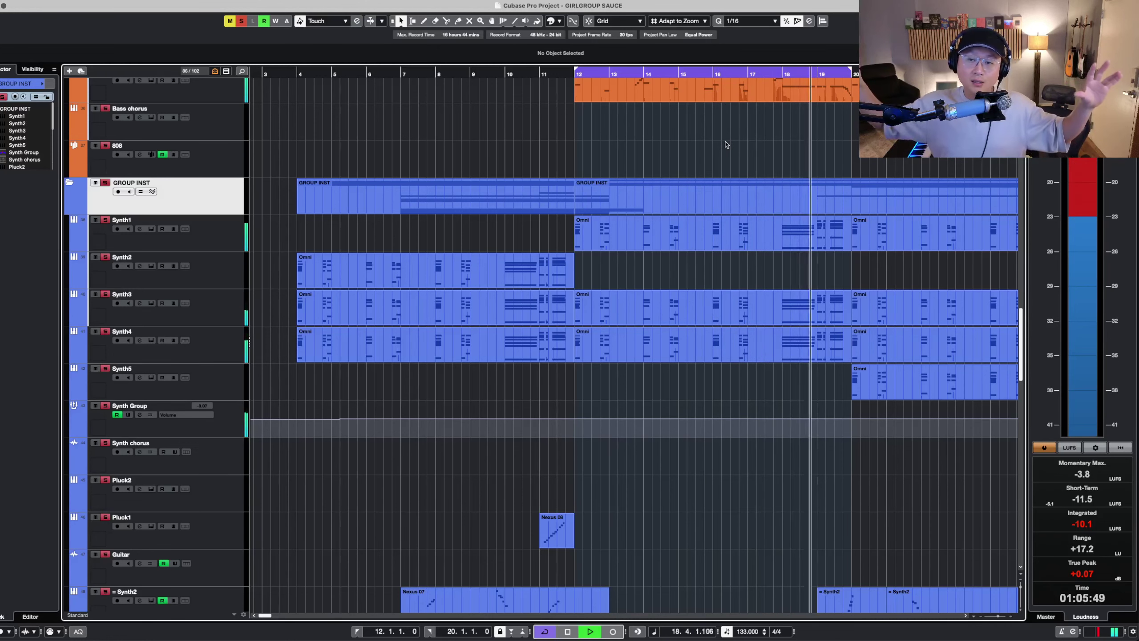
key(space)
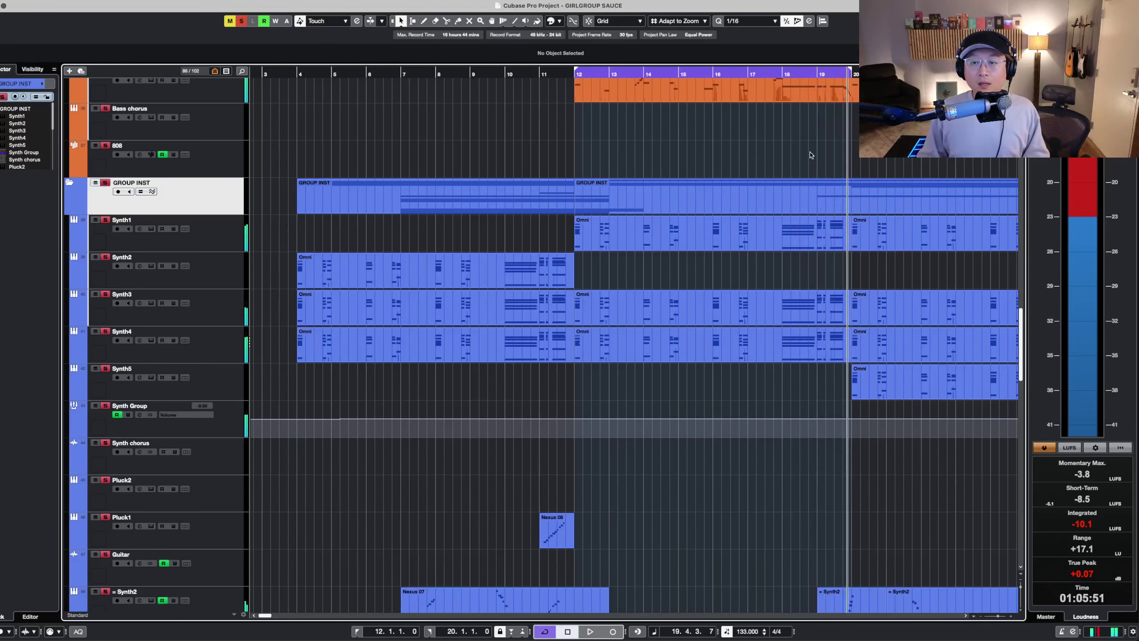
- Turn off the cycle, resume playback just before bar 20 and remove the solos from the bass and instrument groups
scroll(827, 103, down, 1)
scroll(824, 127, up, 1)
key(g)
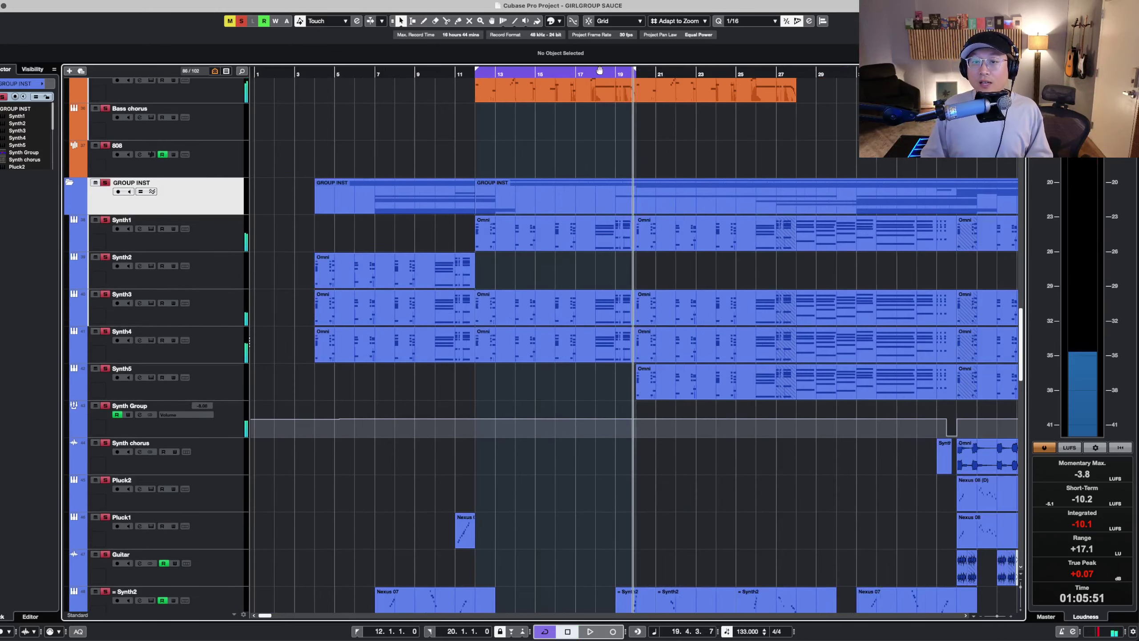
click(599, 71)
click(673, 92)
drag(699, 135, 823, 79)
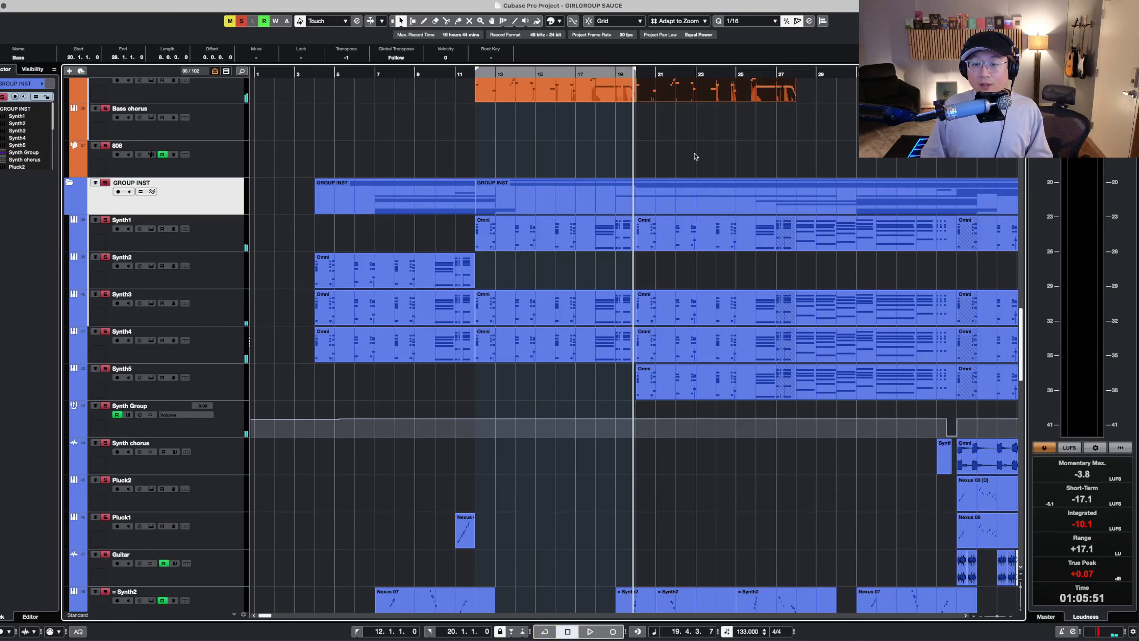
key(space)
click(735, 121)
key(shift+g)
key(s)
- Go through the effects tracks around bar 20 during playback and select the FX vox chop track
scroll(545, 407, down, 12)
key(h)
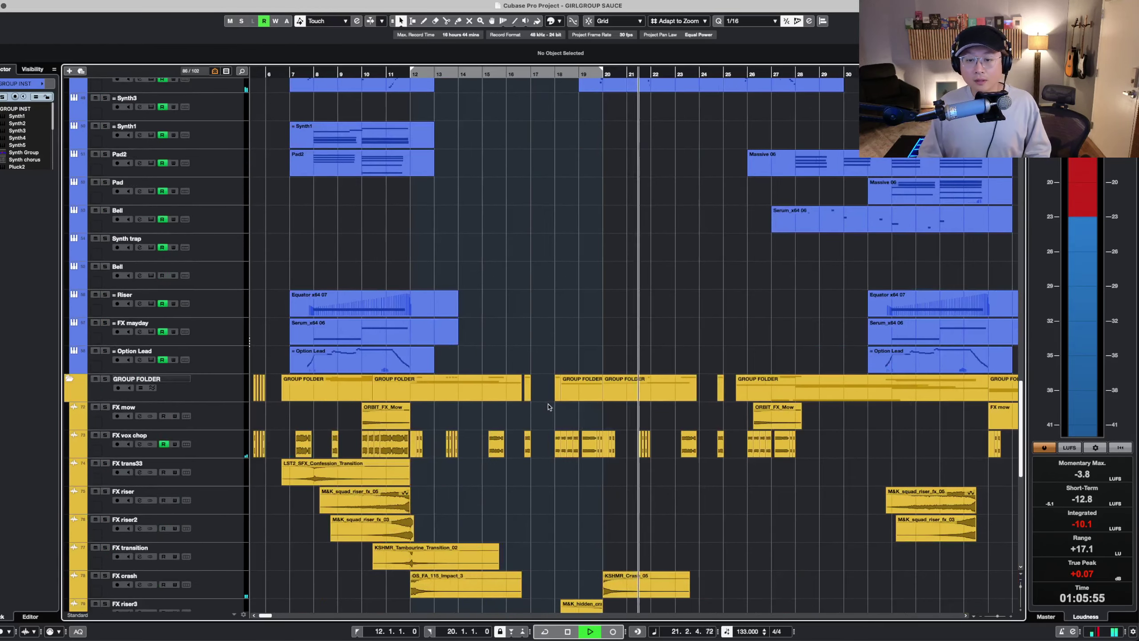
key(h)
key(h)
key(h)
key(h)
key(h)
scroll(550, 407, down, 2)
key(g)
key(g)
key(g)
key(g)
click(234, 400)
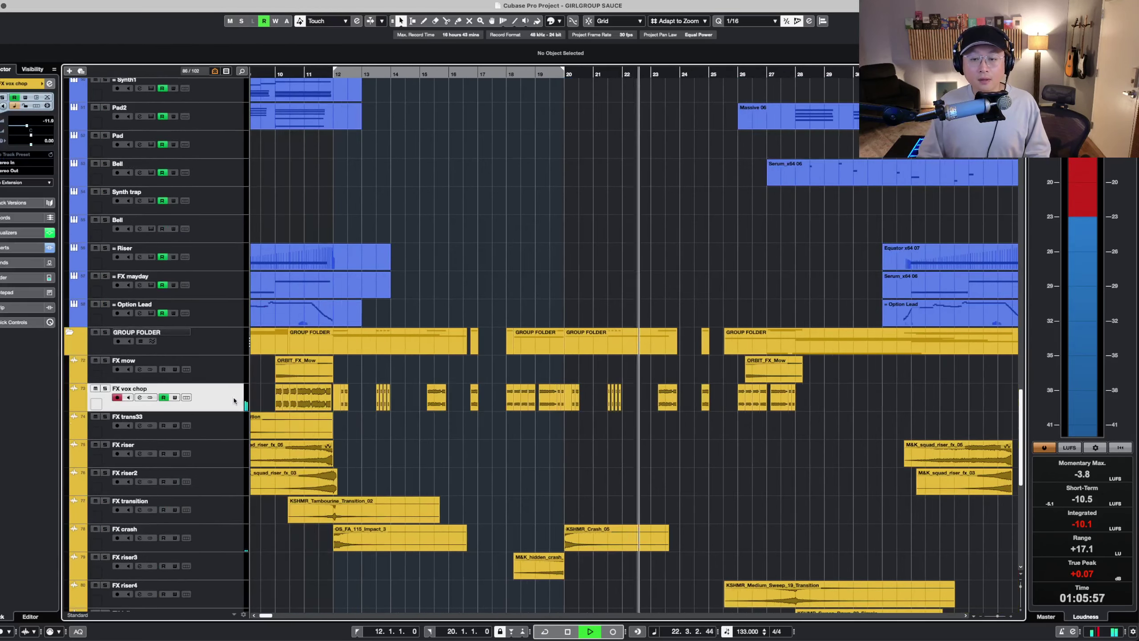
key(g)
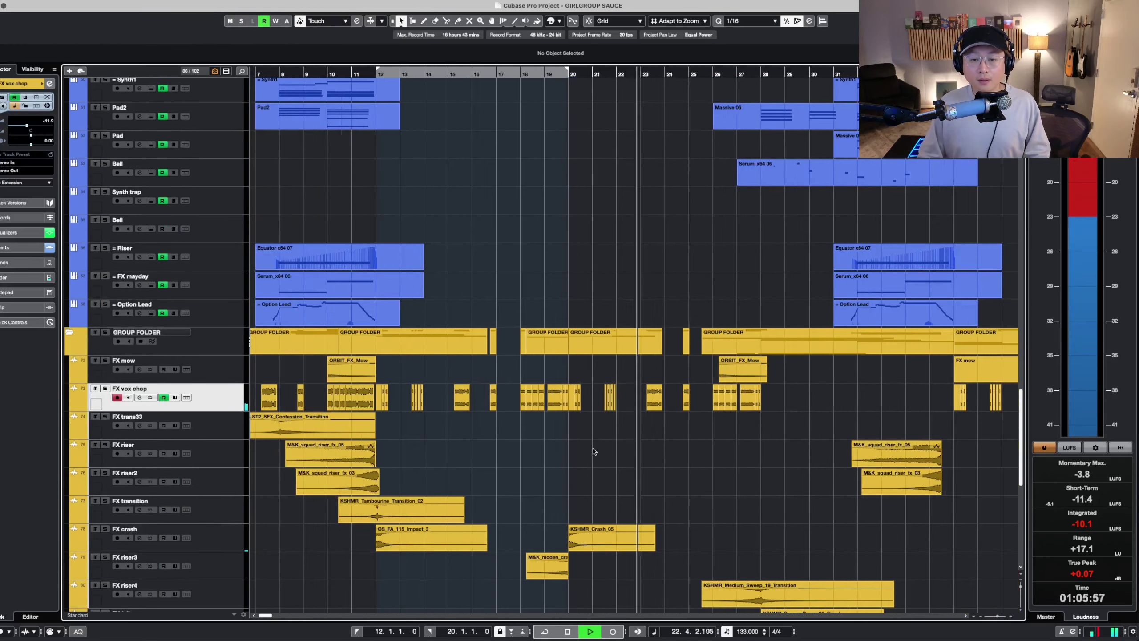
- Stop playback, reactivate the cycle over bars 20 to 28 and place the playhead at bar 20
click(423, 71)
key(space)
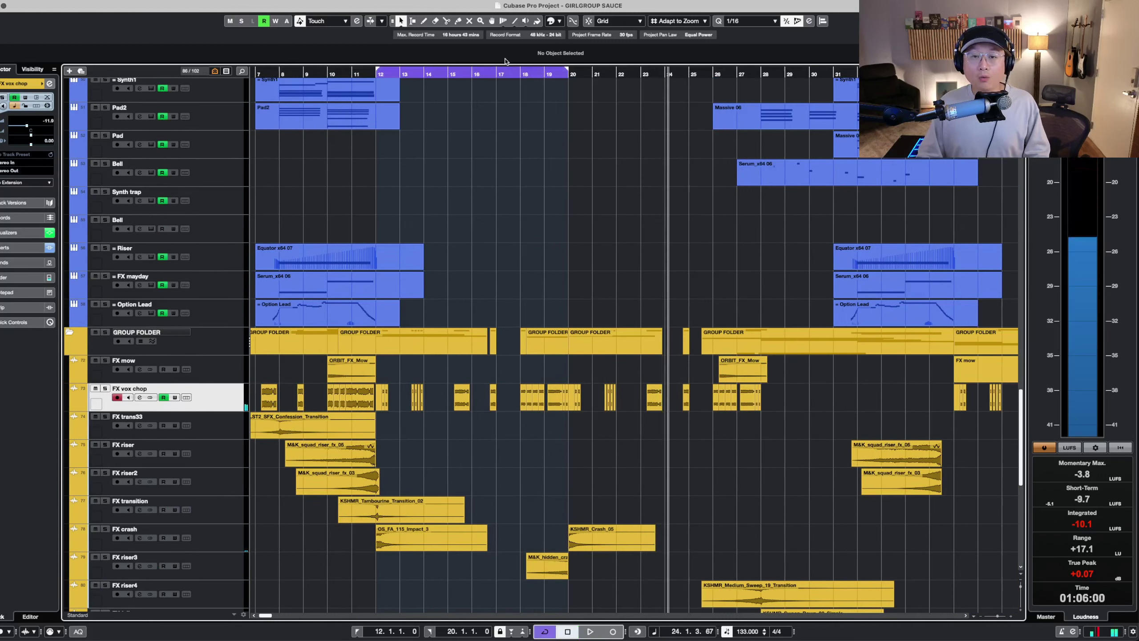
drag(505, 71, 697, 75)
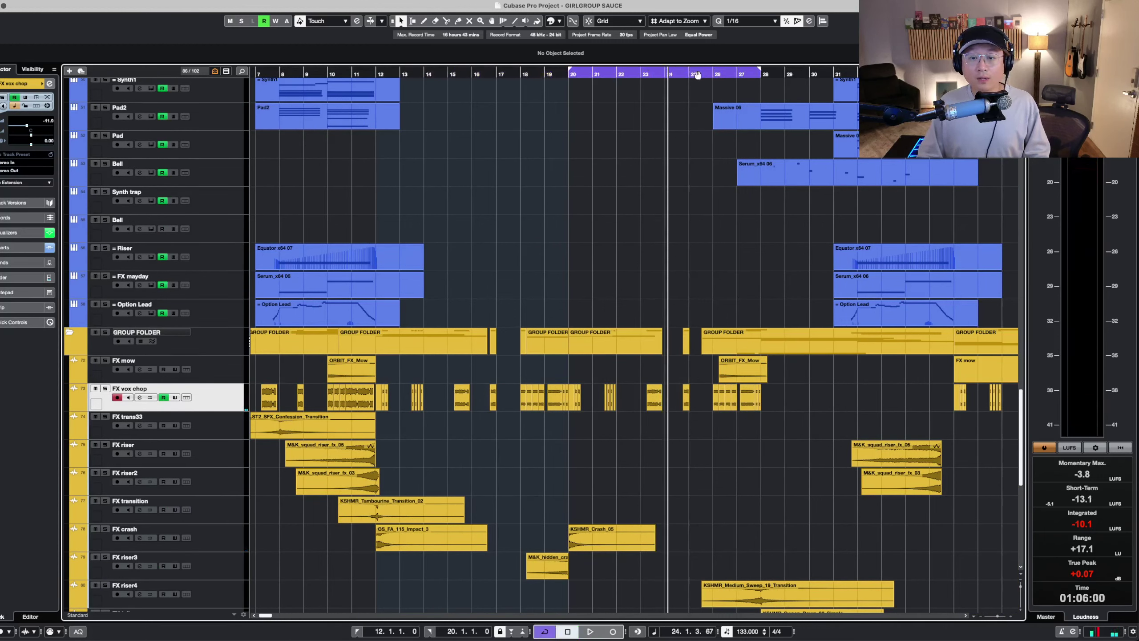
key(shift+h)
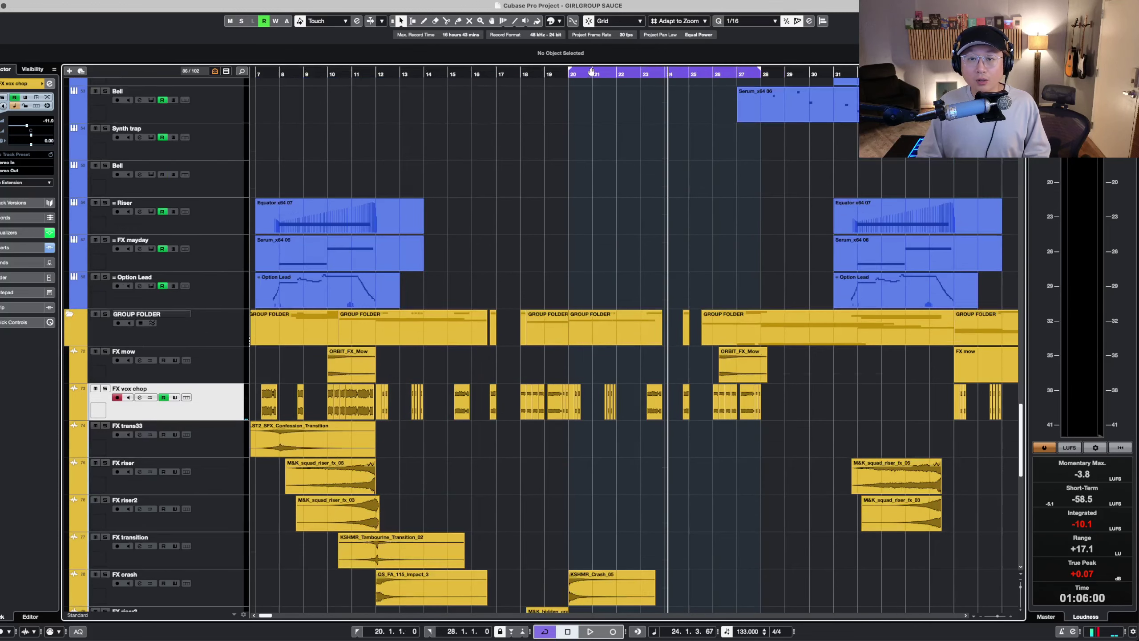
click(568, 73)
- Extend the start of the FX vox chop clip near bar 23 back to 22.2.1
scroll(661, 245, down, 2)
key(h)
key(h)
key(h)
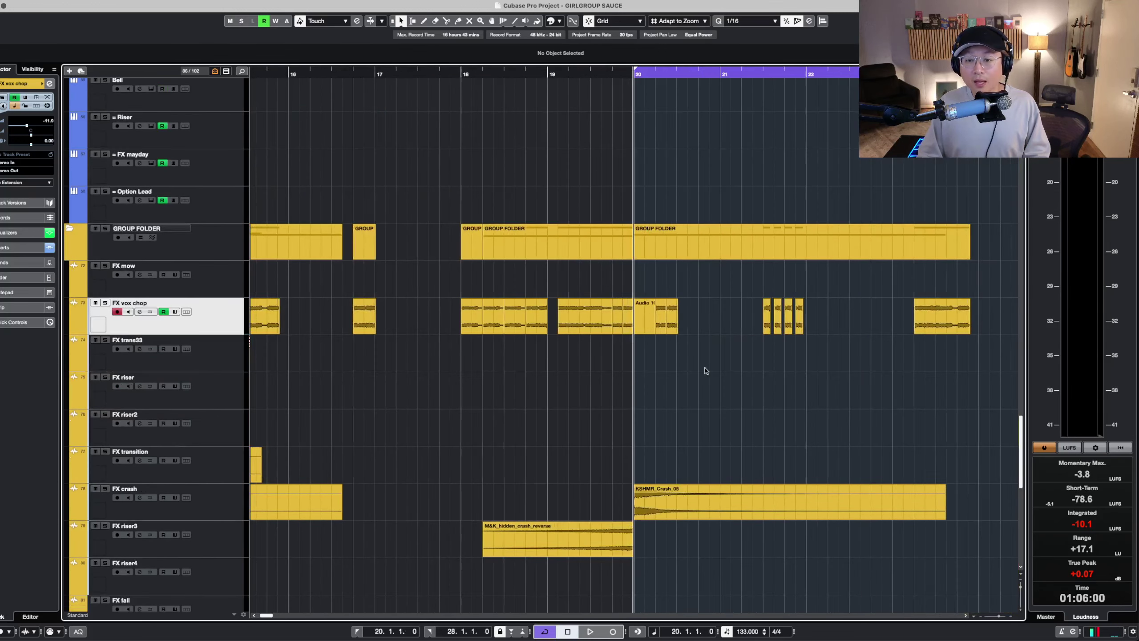
key(g)
key(g)
key(g)
key(g)
key(g)
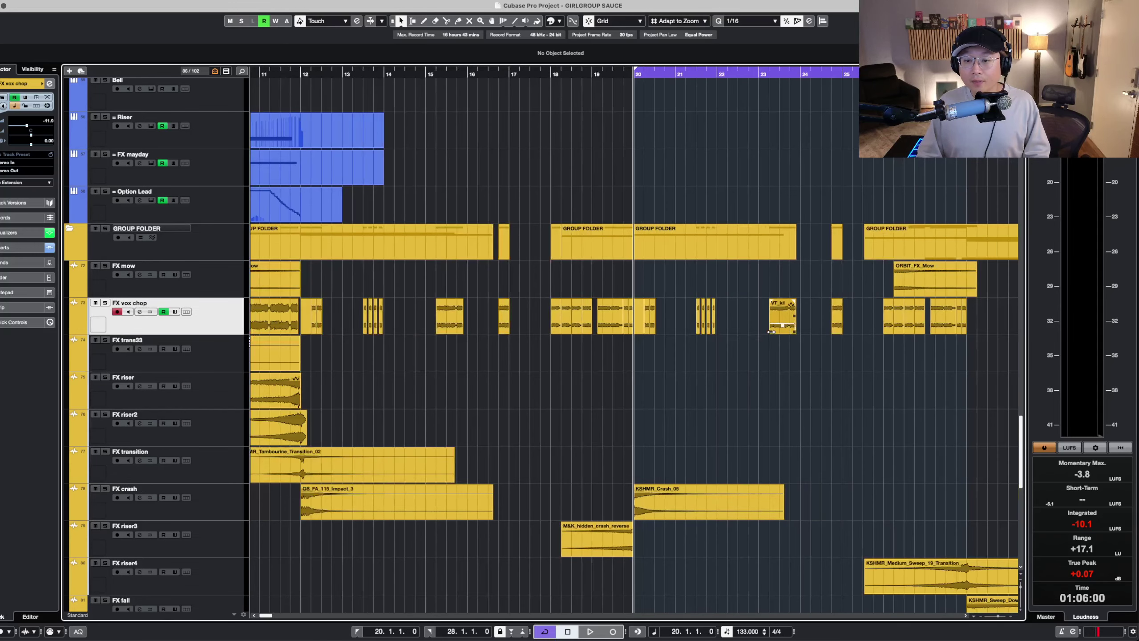
drag(771, 332, 727, 330)
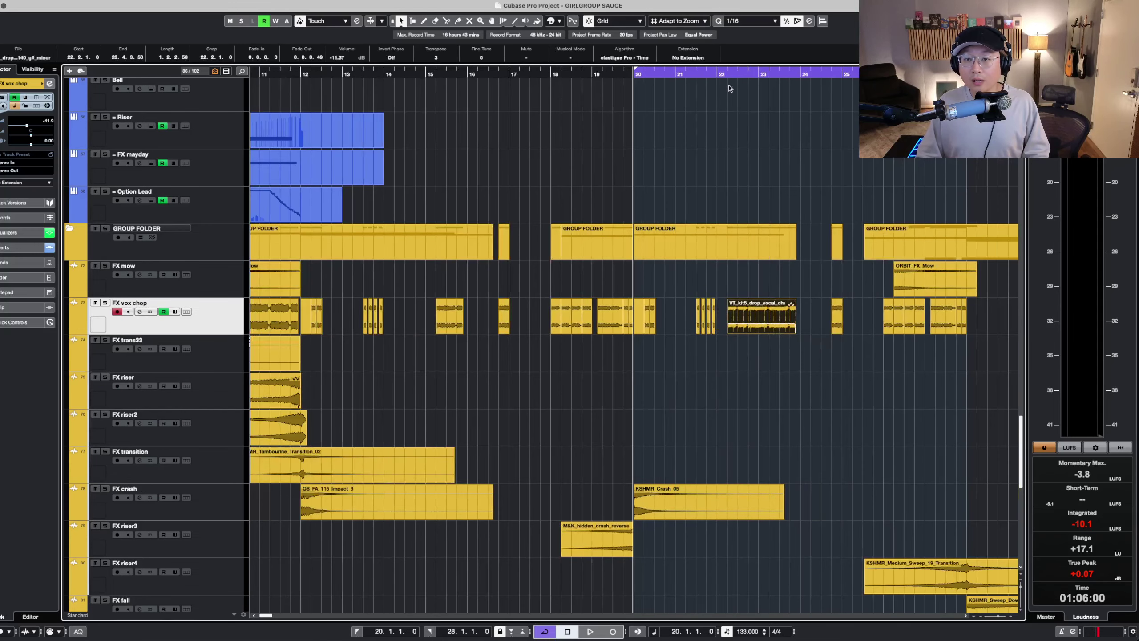
- Audition the extended vocal chop clip in solo from its start, then stop playback
key(space)
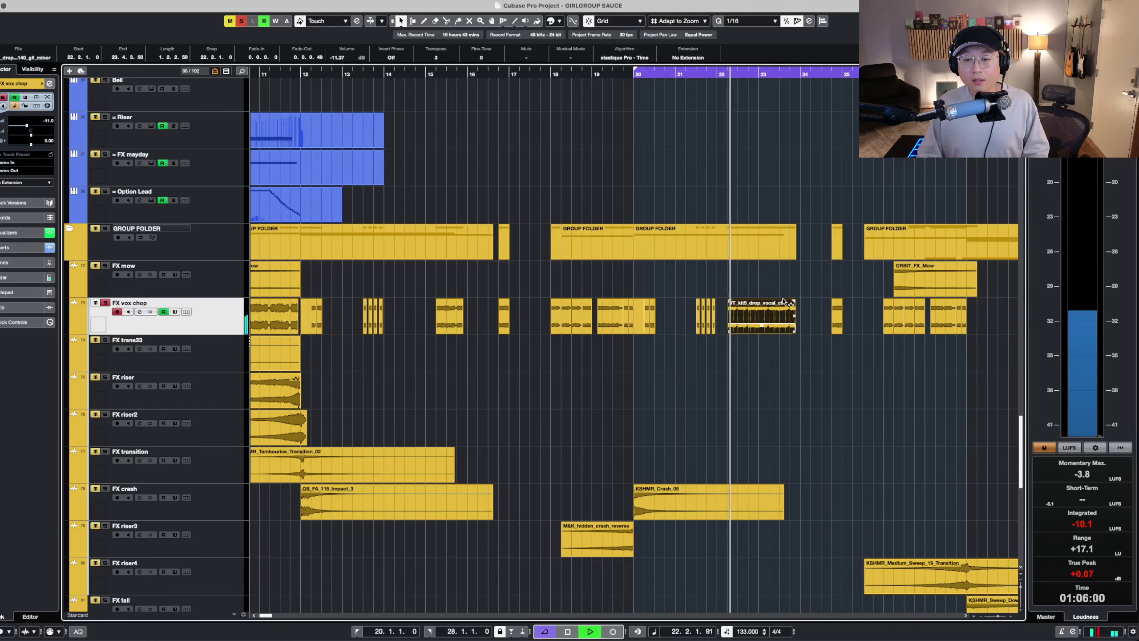
key(h)
key(h)
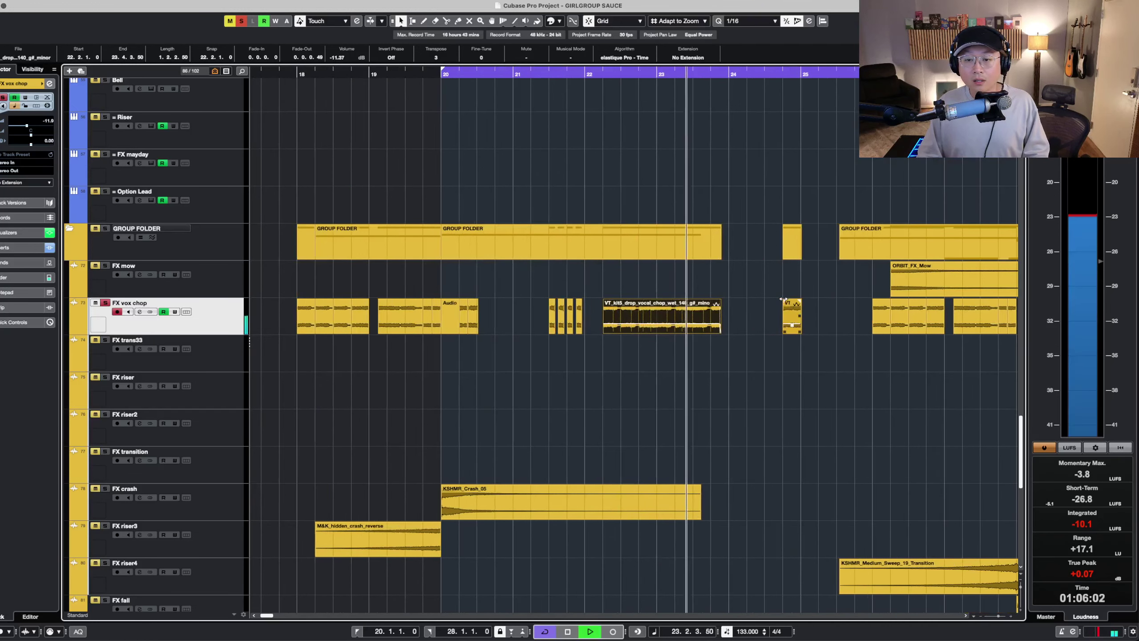
key(g)
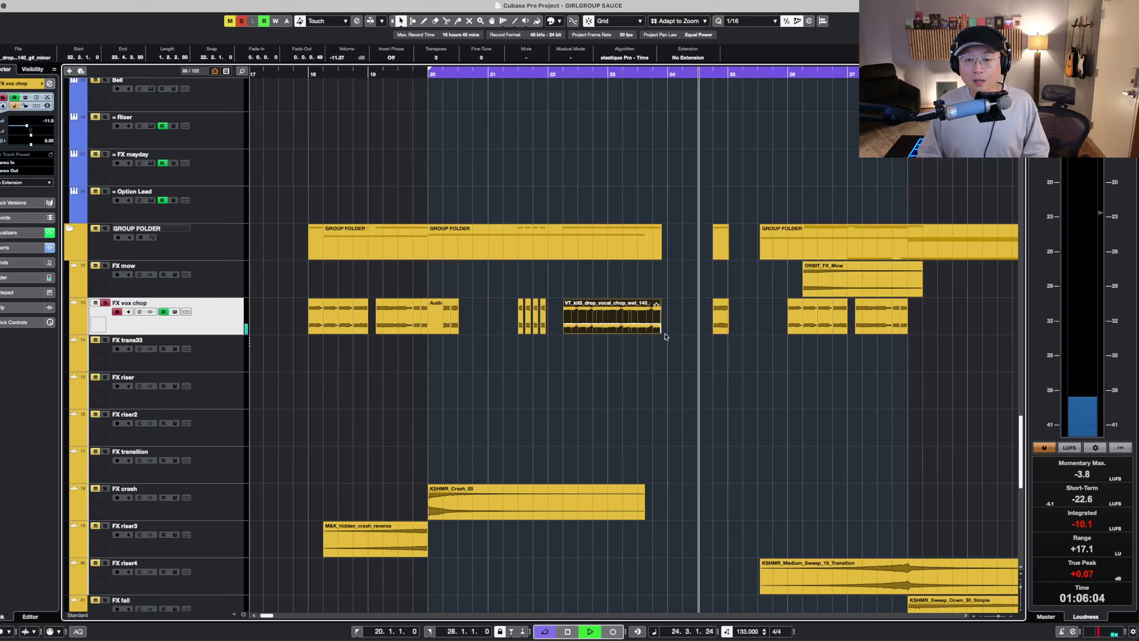
key(space)
- Extend the vocal chop clip's end to 27.2.1 and delete the small overlapping chop just before bar 25
drag(661, 332, 862, 331)
key(space)
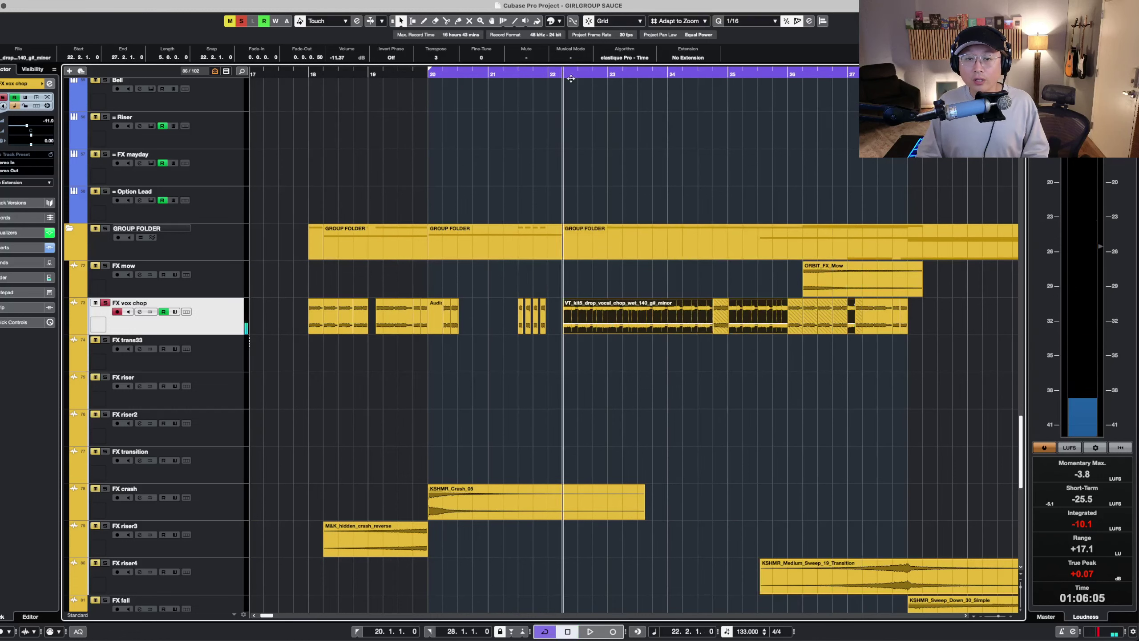
key(space)
click(721, 323)
key(Delete)
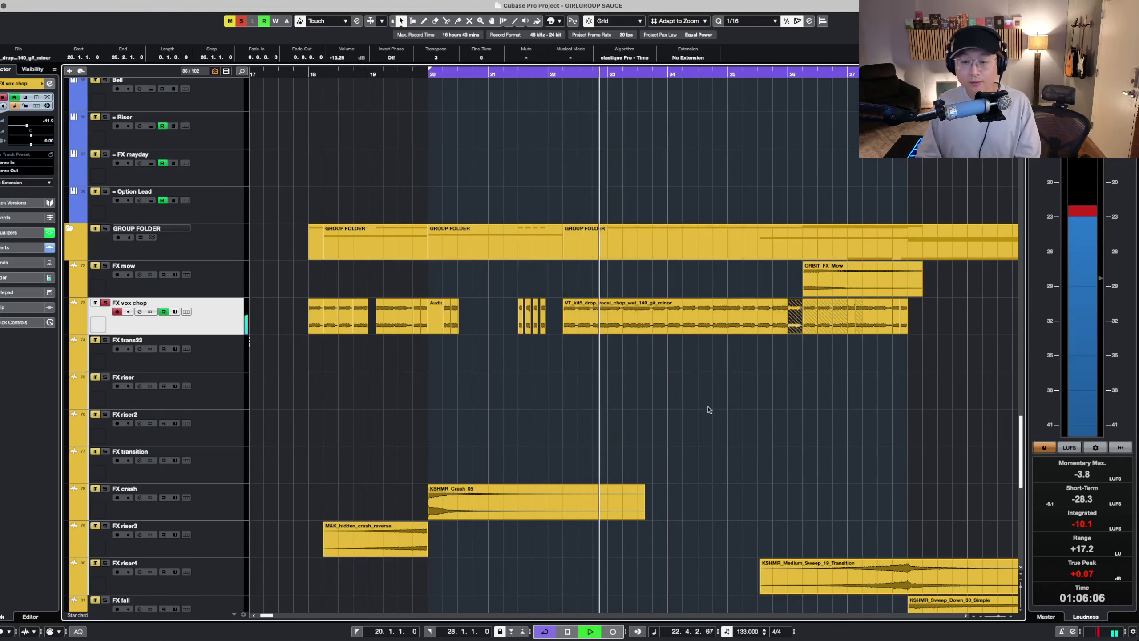
- Listen to the lengthened vocal chop in solo up to about bar 25, leaving no clip selected
key(g)
key(g)
key(g)
key(h)
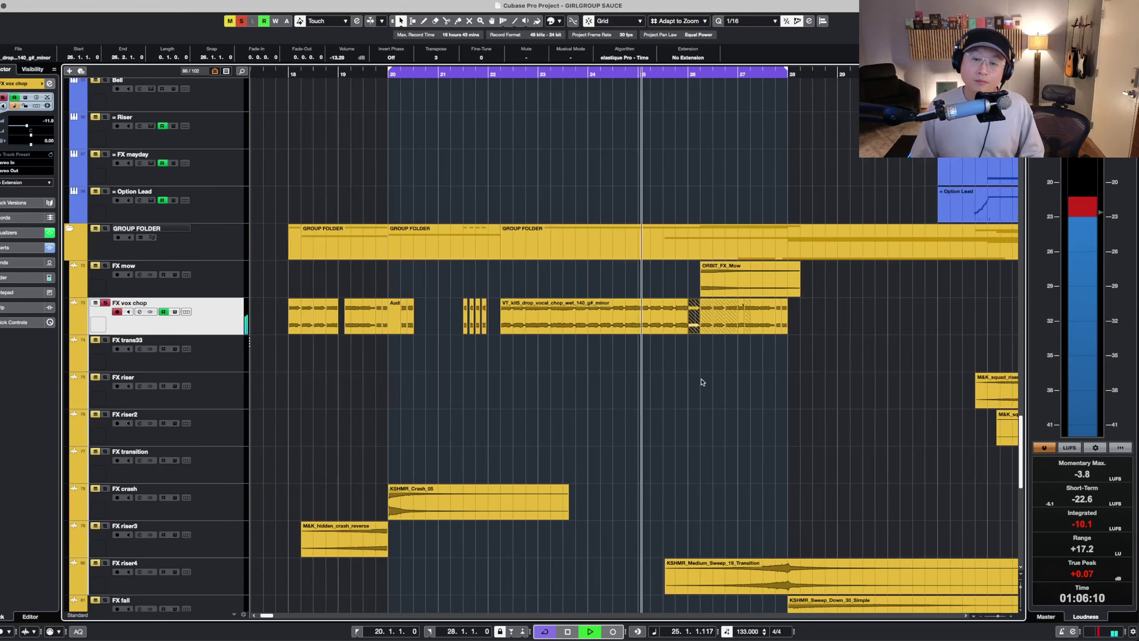
click(615, 410)
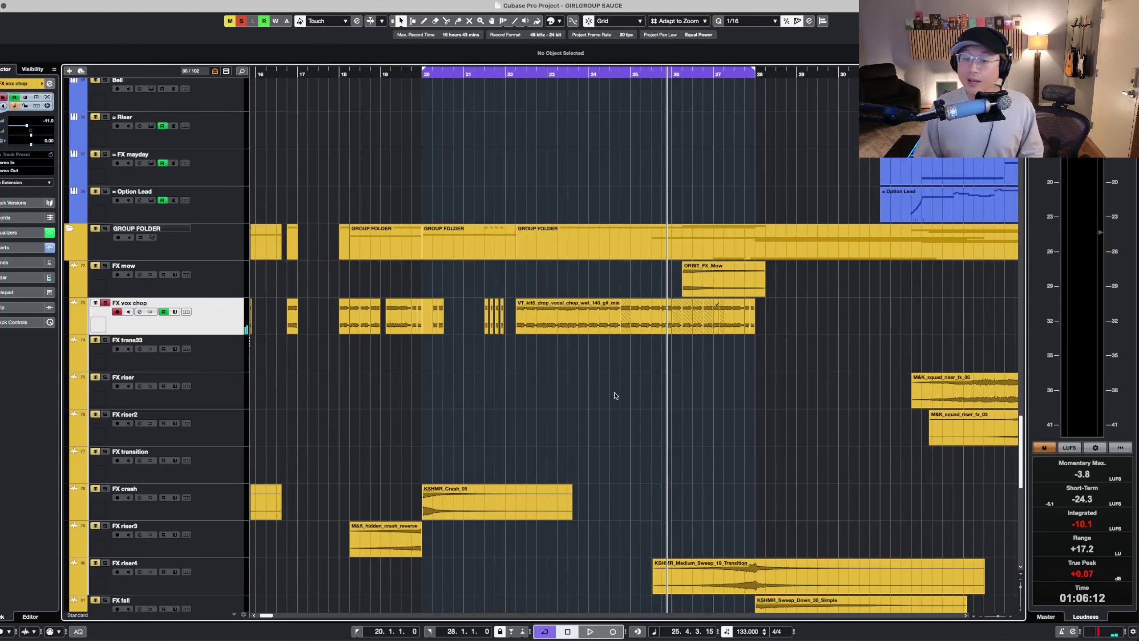
- Undo the end extension, the chop deletion and the start extension on the FX vox chop track
key(ctrl+z)
key(super+z)
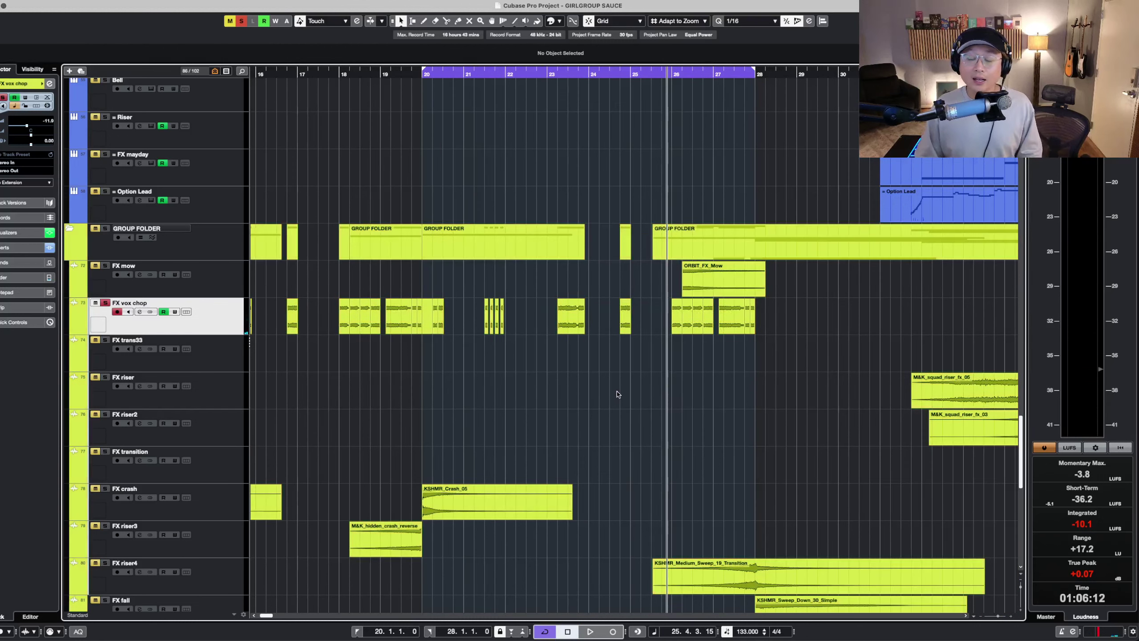
key(ctrl+shift+z)
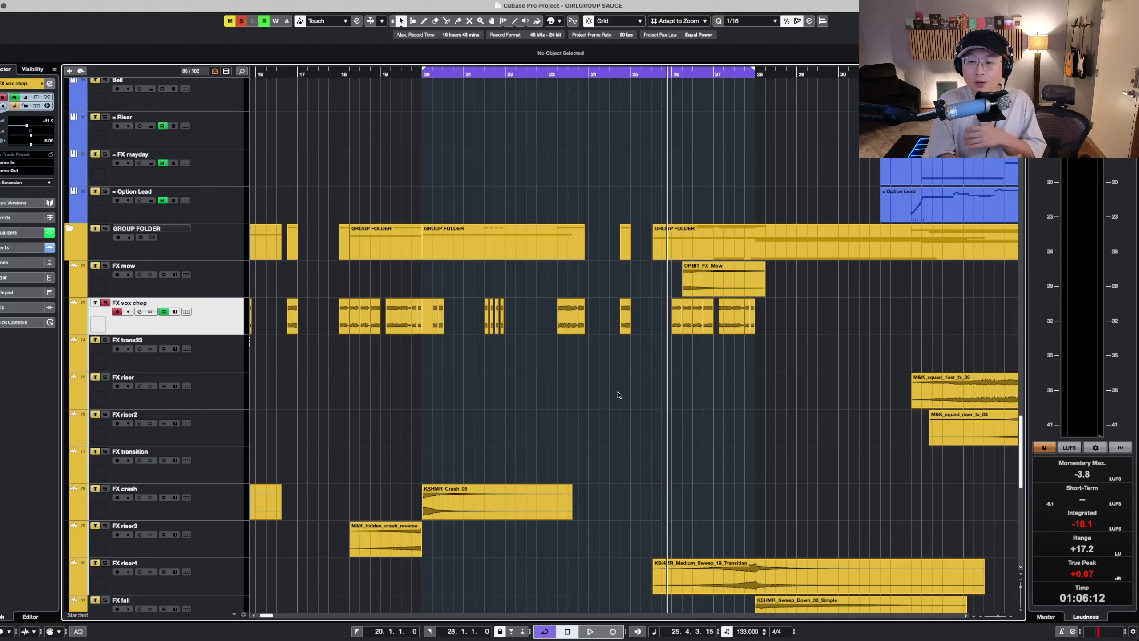
- Audition the chopped vocal clips in solo from bar 20 through about bar 27
click(421, 75)
key(space)
key(h)
key(h)
key(h)
key(h)
key(h)
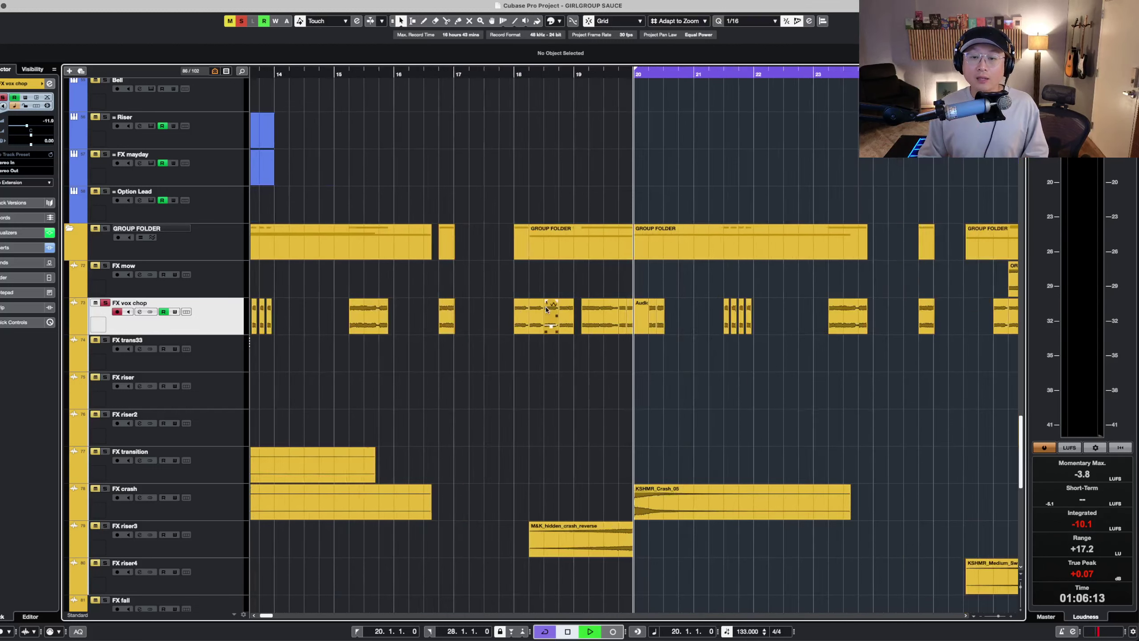
key(h)
key(h)
key(h)
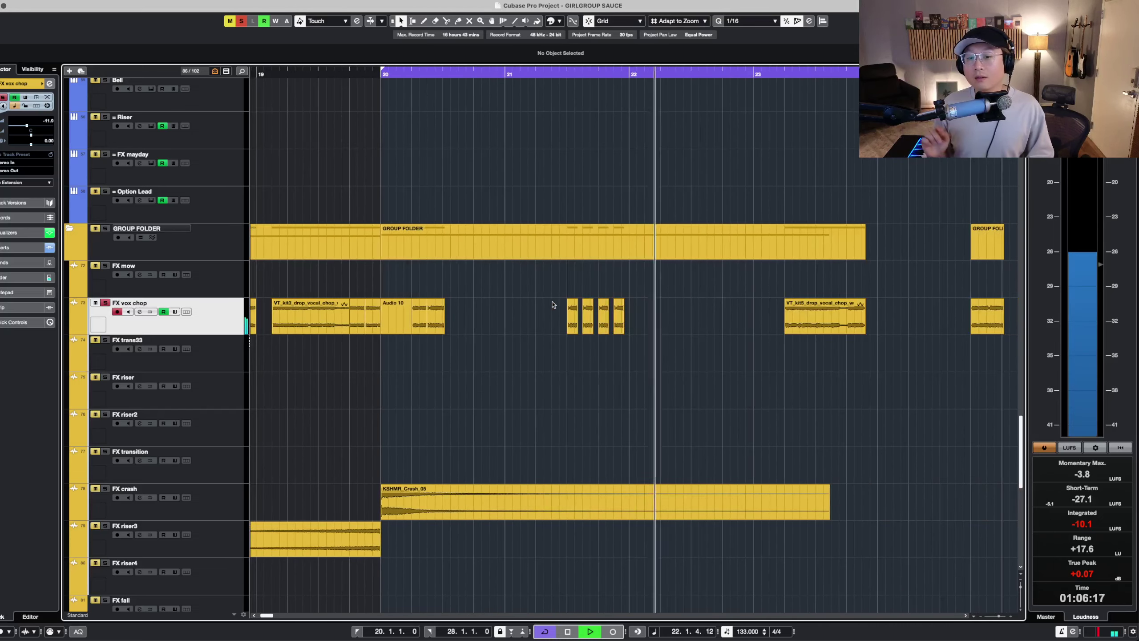
key(g)
key(g)
key(g)
key(g)
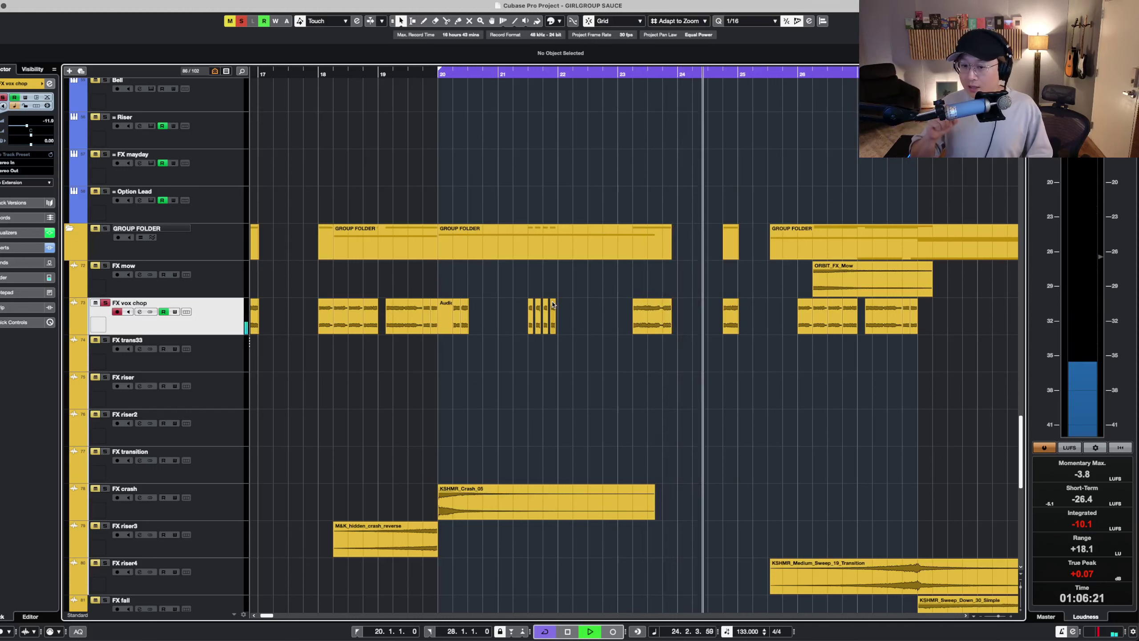
key(h)
key(h)
key(g)
key(g)
key(g)
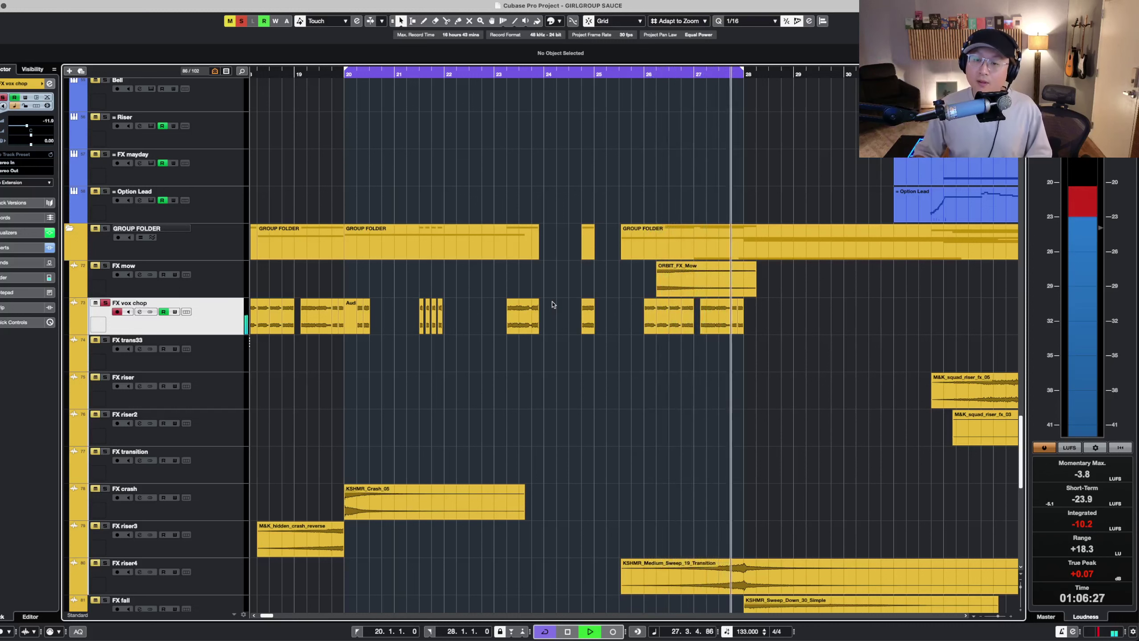
- Clear all solos, play the full mix from bar 20 and turn off cycle playback
key(space)
key(shift+g)
key(shift+g)
key(shift+g)
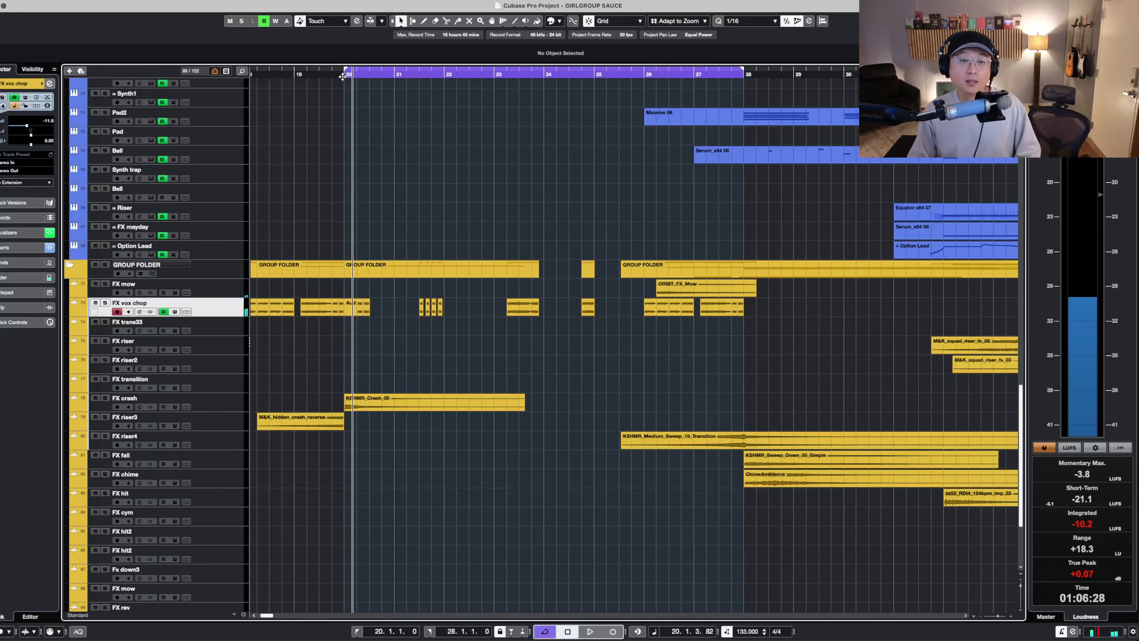
key(space)
scroll(482, 377, down, 1)
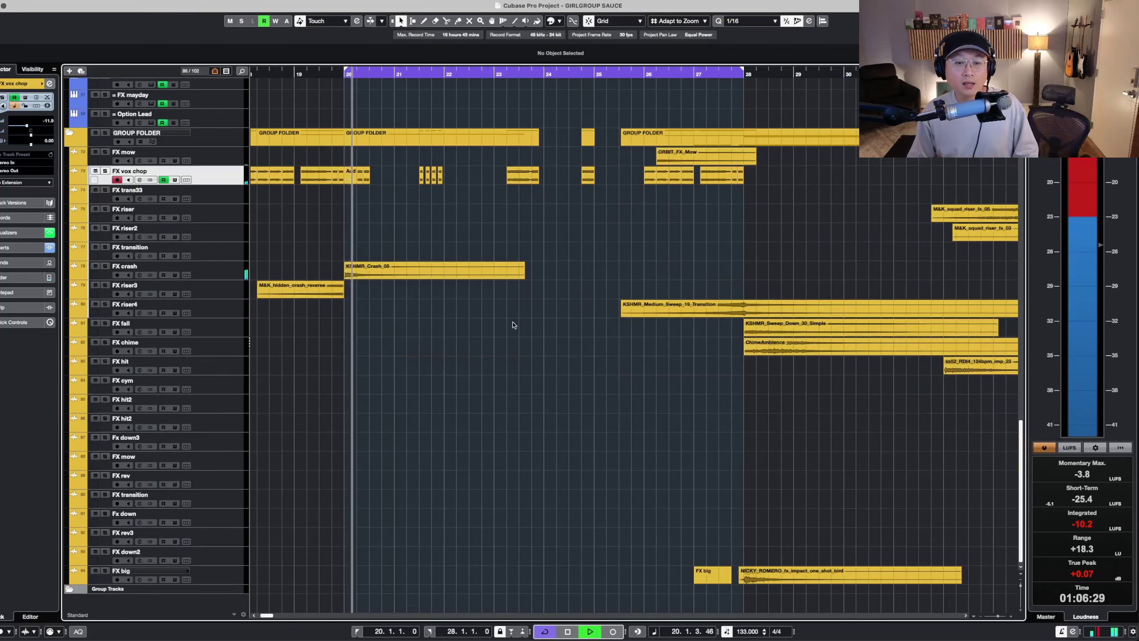
key(shift+h)
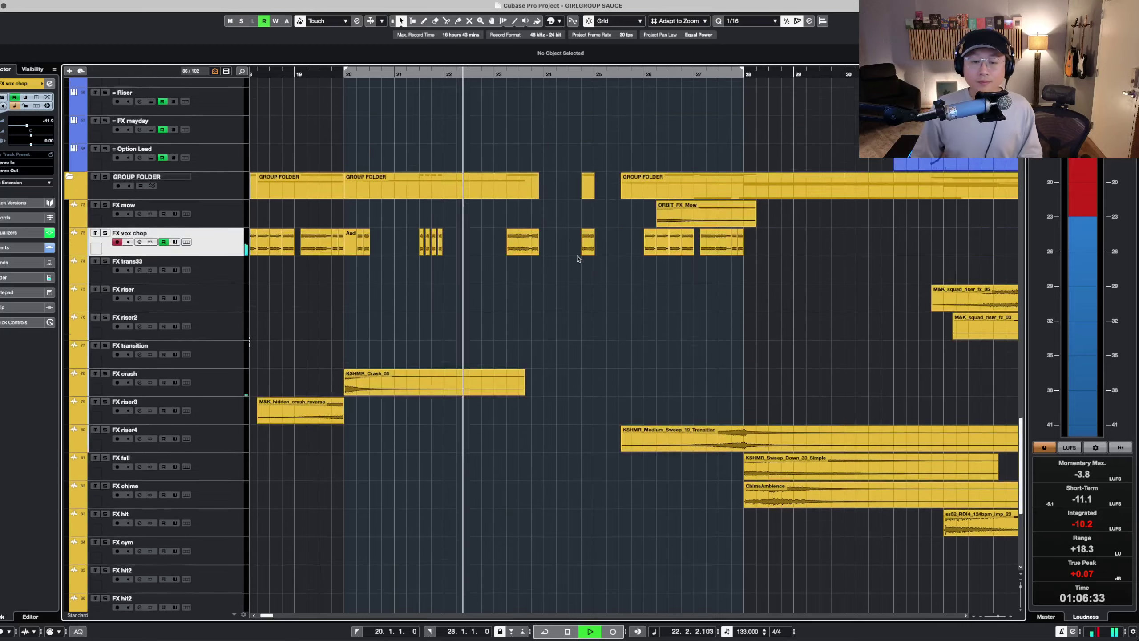
- Examine the effects, synth, bass and drum tracks while the full mix plays on to about bar 28
scroll(577, 259, up, 3)
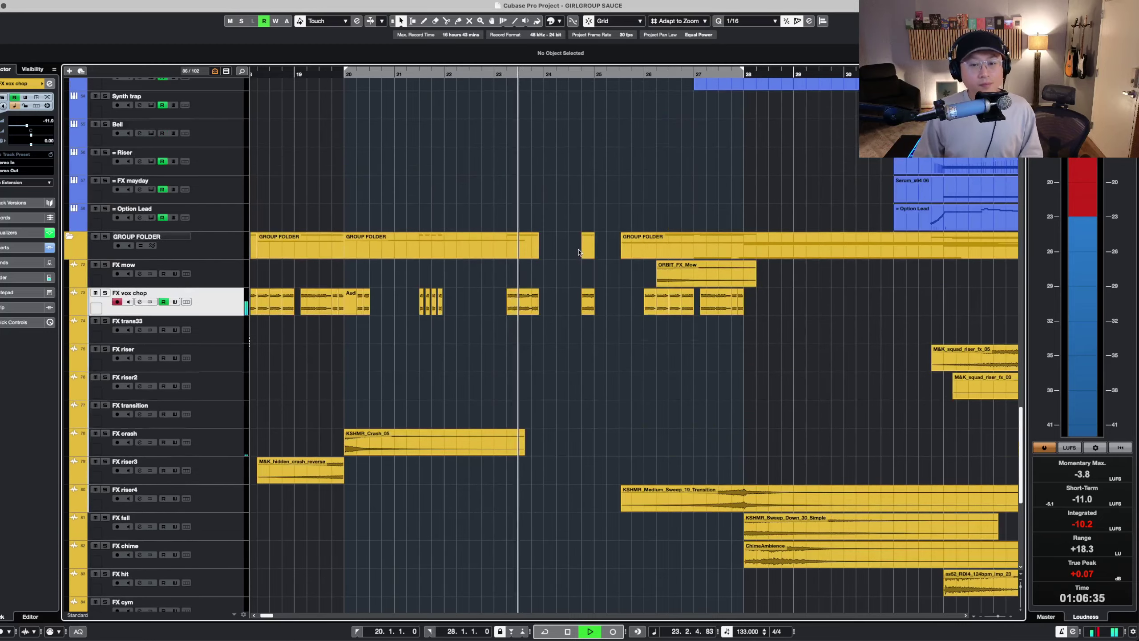
key(shift+g)
key(shift+g)
key(shift+g)
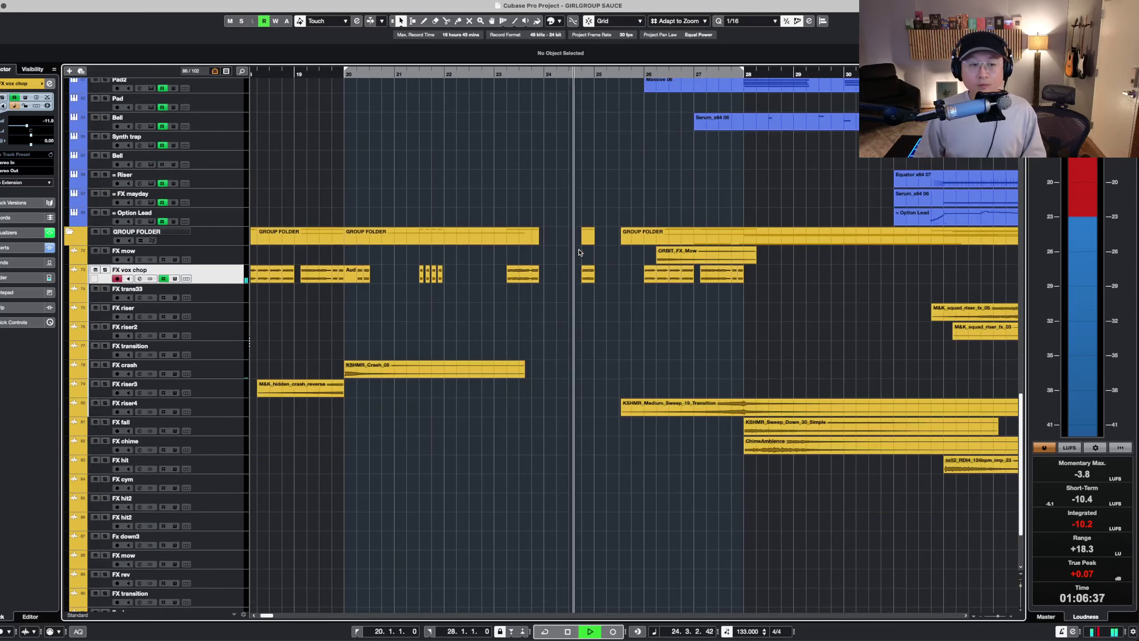
scroll(580, 255, down, 4)
scroll(582, 255, up, 10)
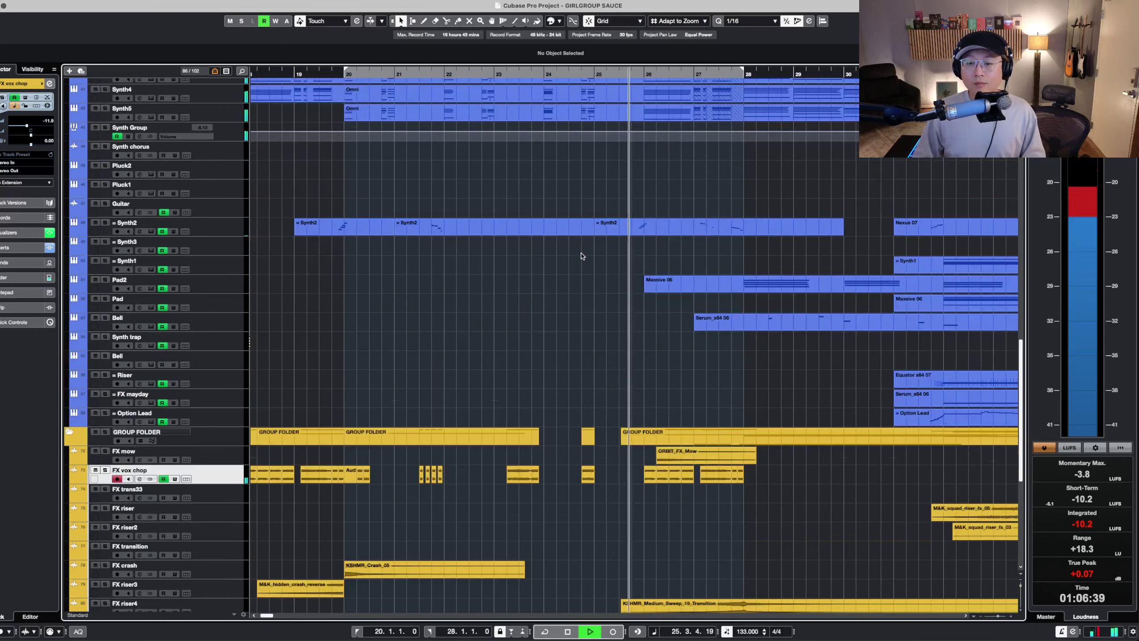
key(g)
key(g)
key(g)
scroll(675, 179, up, 6)
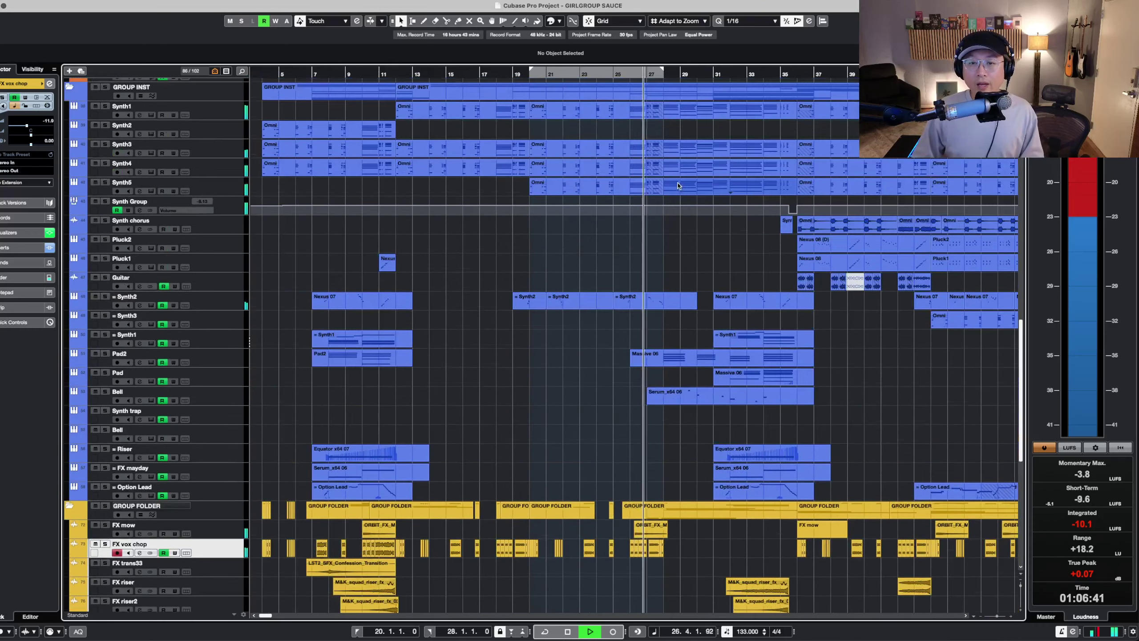
scroll(677, 188, up, 10)
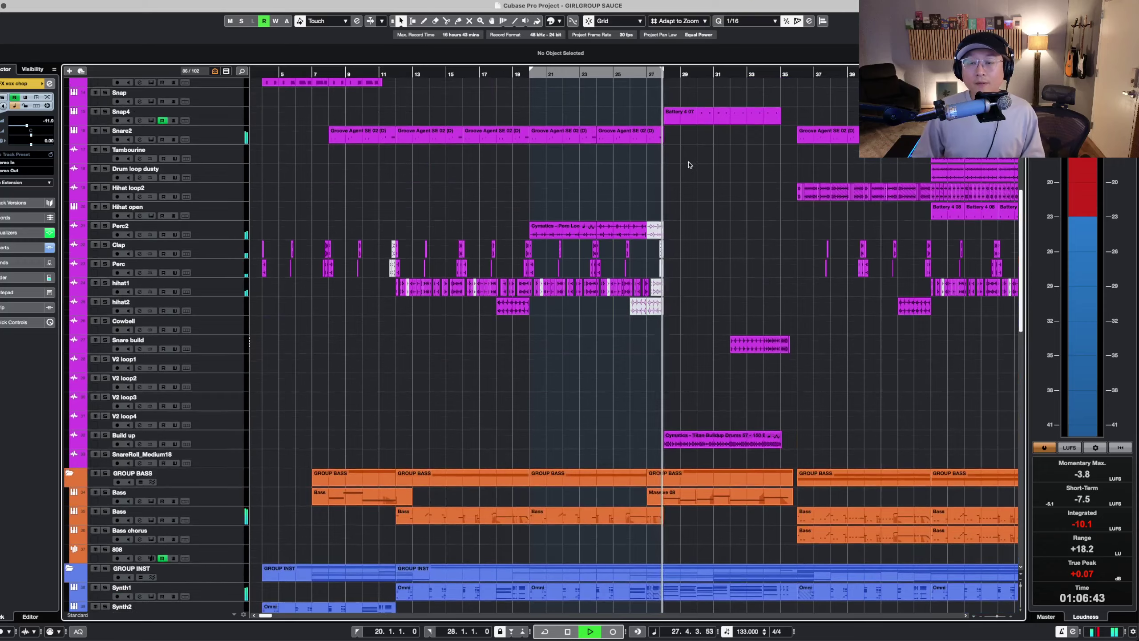
- Listen to the drum section after bar 28 and select the Snap4 clip that starts there
scroll(689, 167, up, 3)
key(h)
key(h)
key(h)
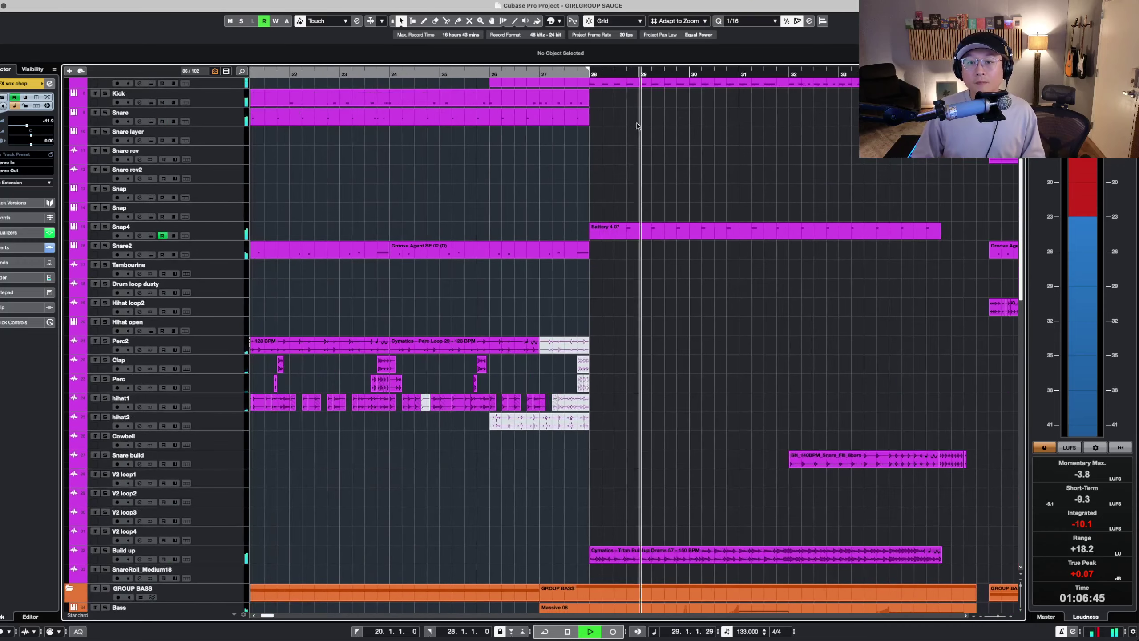
drag(622, 174, 911, 272)
scroll(768, 122, up, 4)
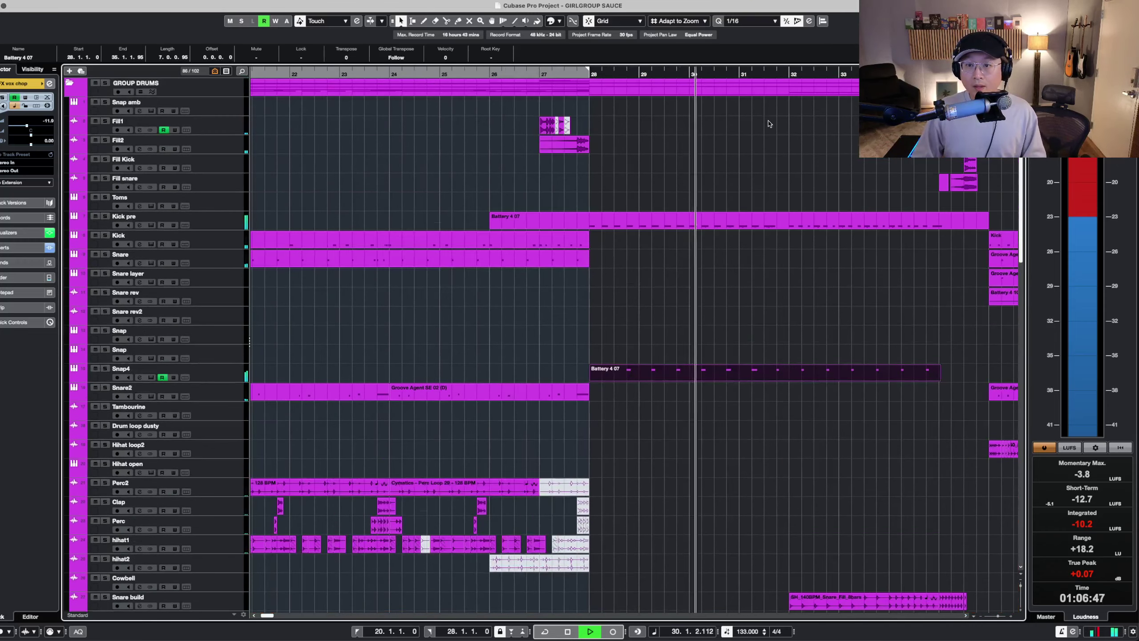
- Set the cycle range from the Kick pre clip, stop playback and move the left locator to 28.1.1.0
click(734, 213)
key(p)
key(space)
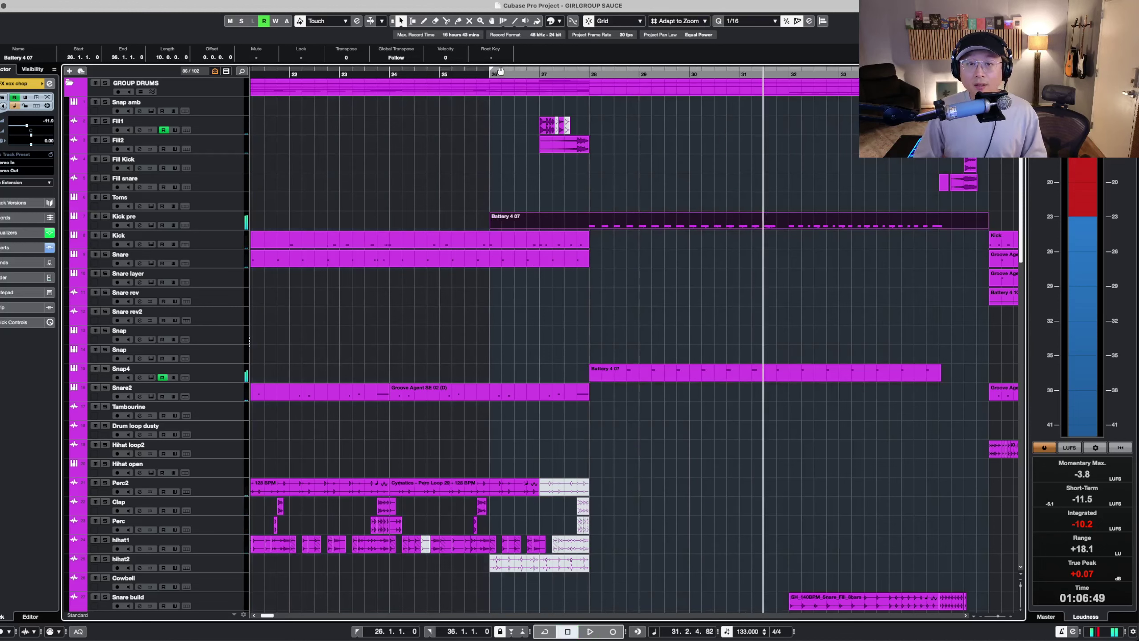
click(582, 74)
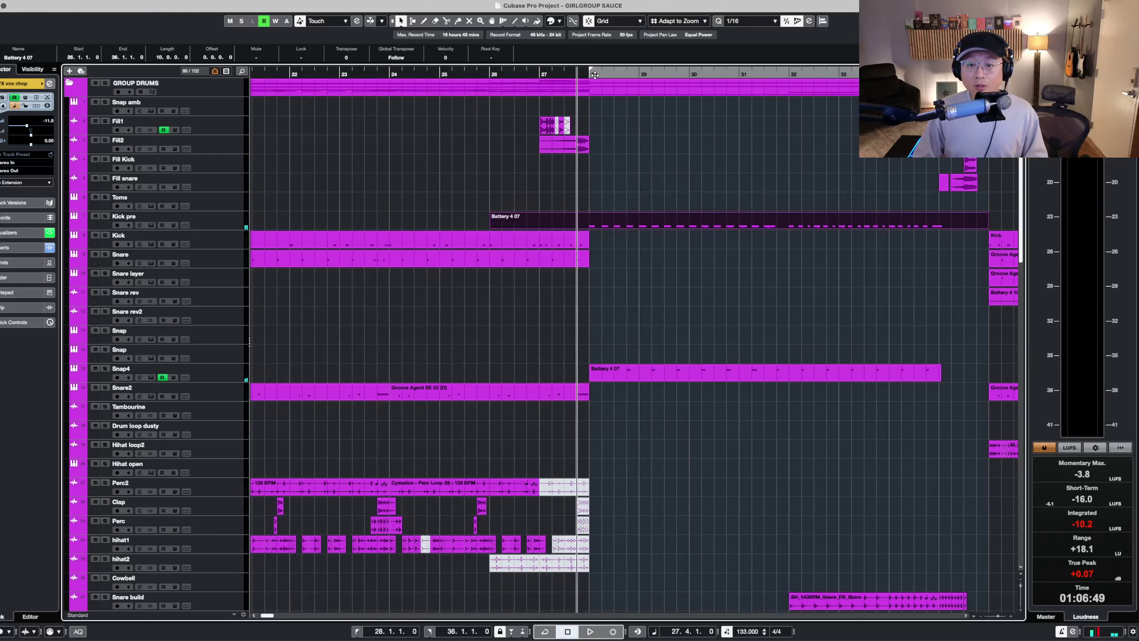
- Solo the effects GROUP FOLDER and turn on cycle playback for bars 28 to 36
scroll(699, 243, down, 5)
scroll(699, 243, down, 20)
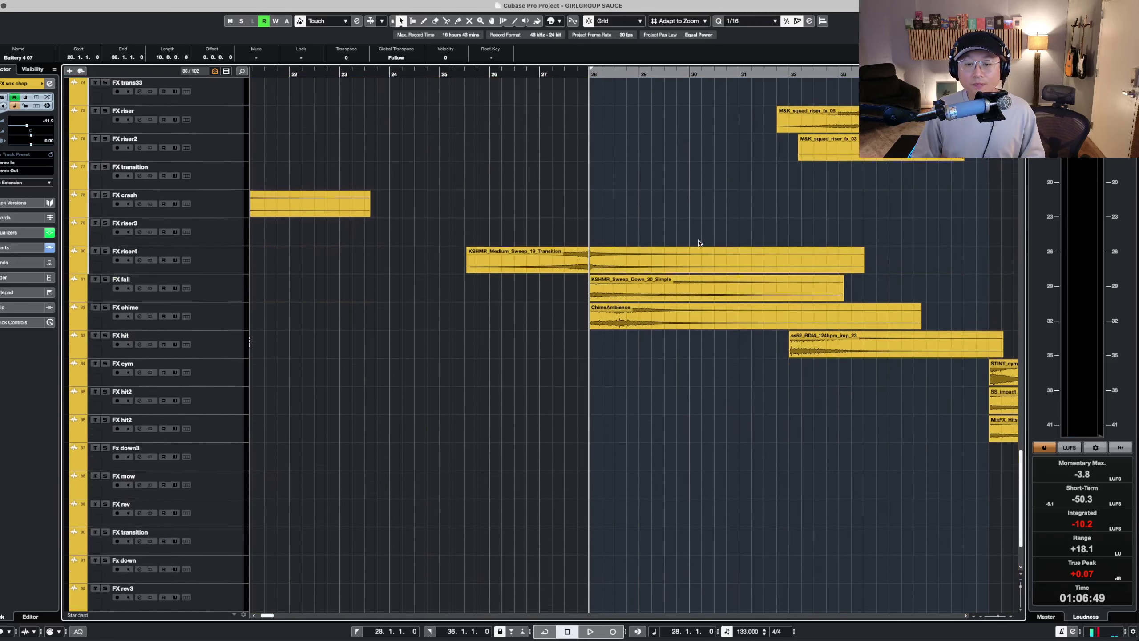
scroll(699, 244, down, 1)
click(218, 318)
key(shift+g)
key(shift+g)
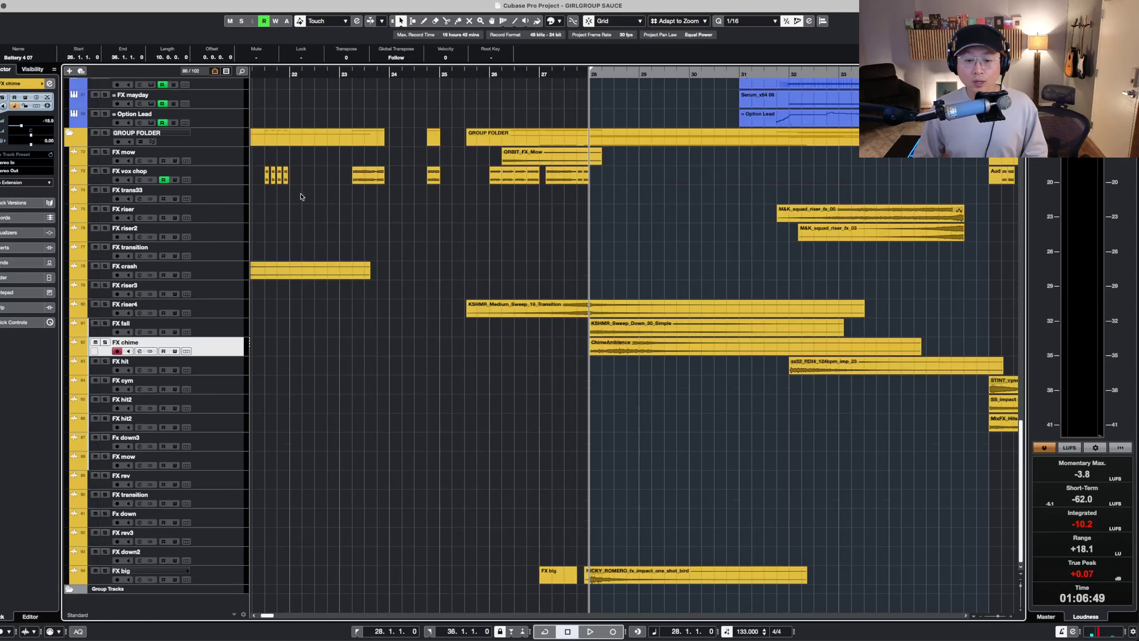
click(234, 146)
key(s)
click(686, 104)
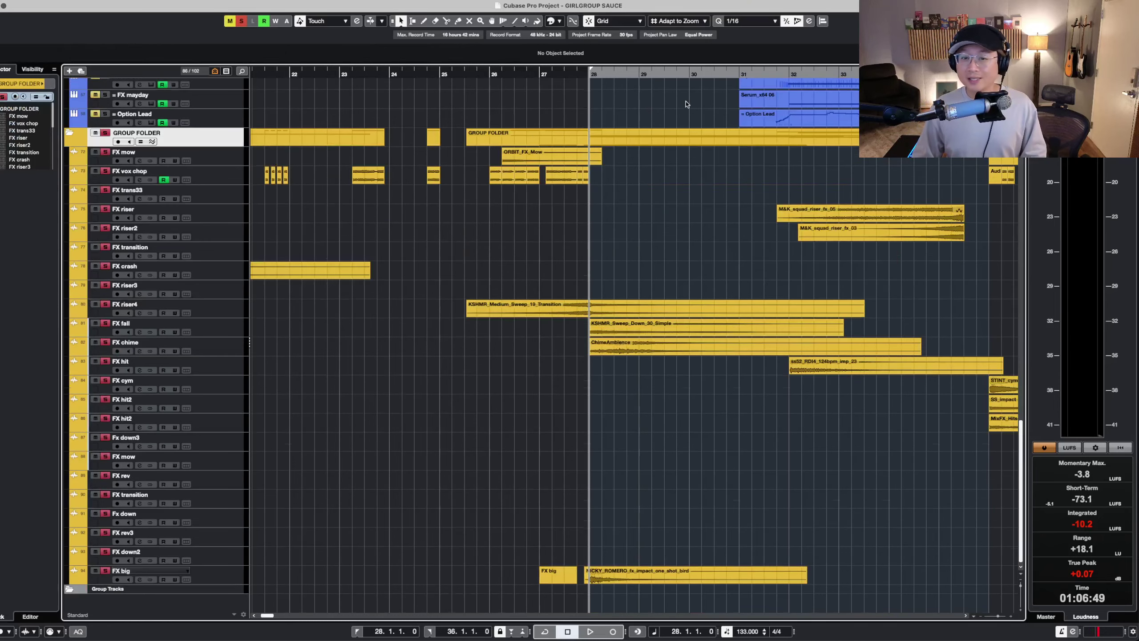
click(677, 73)
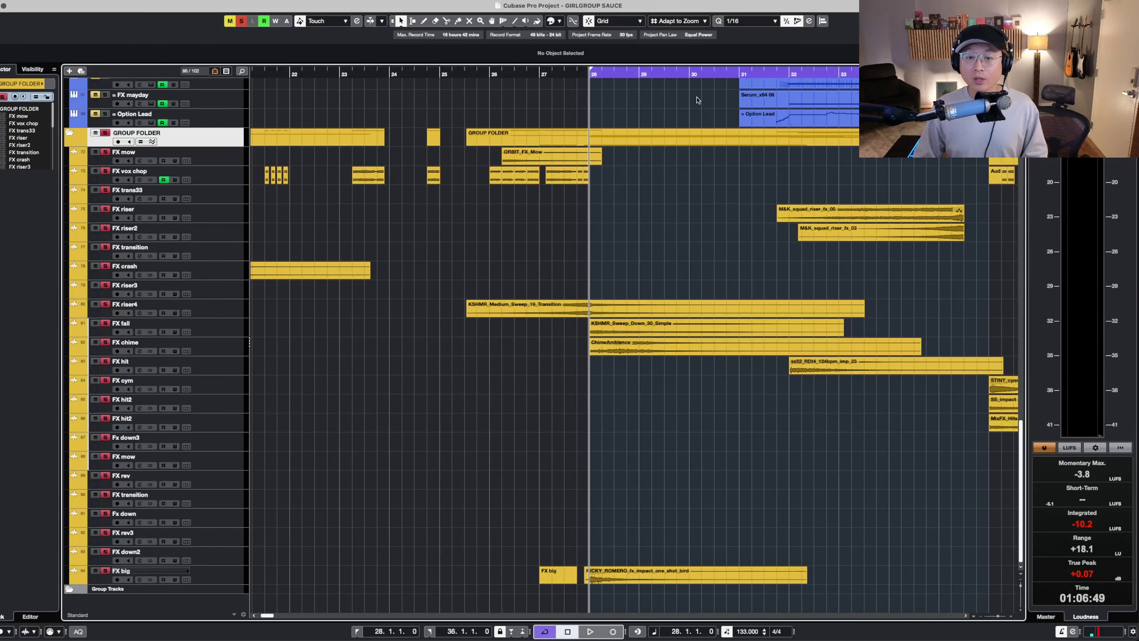
- Listen to the soloed effects from bar 28 to about bar 35
key(space)
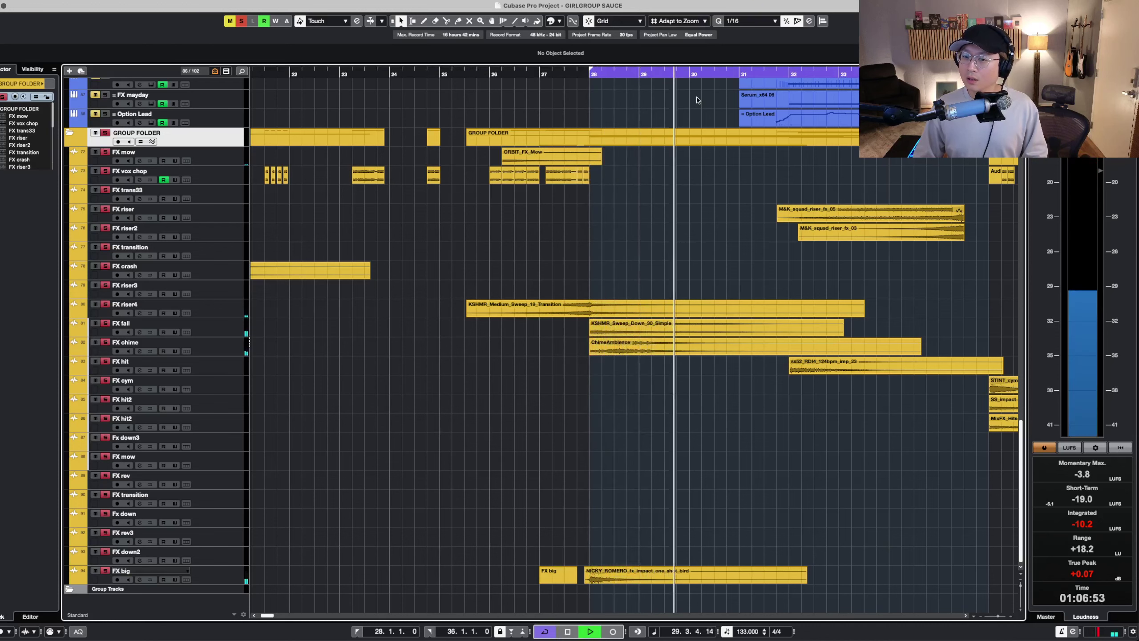
key(g)
key(g)
key(g)
key(g)
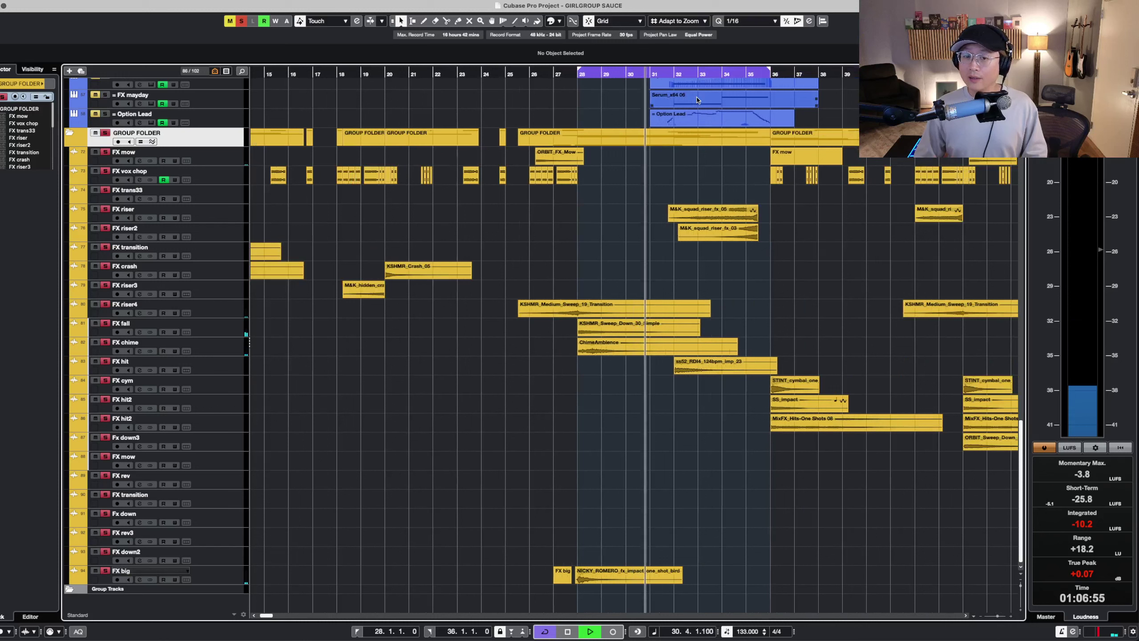
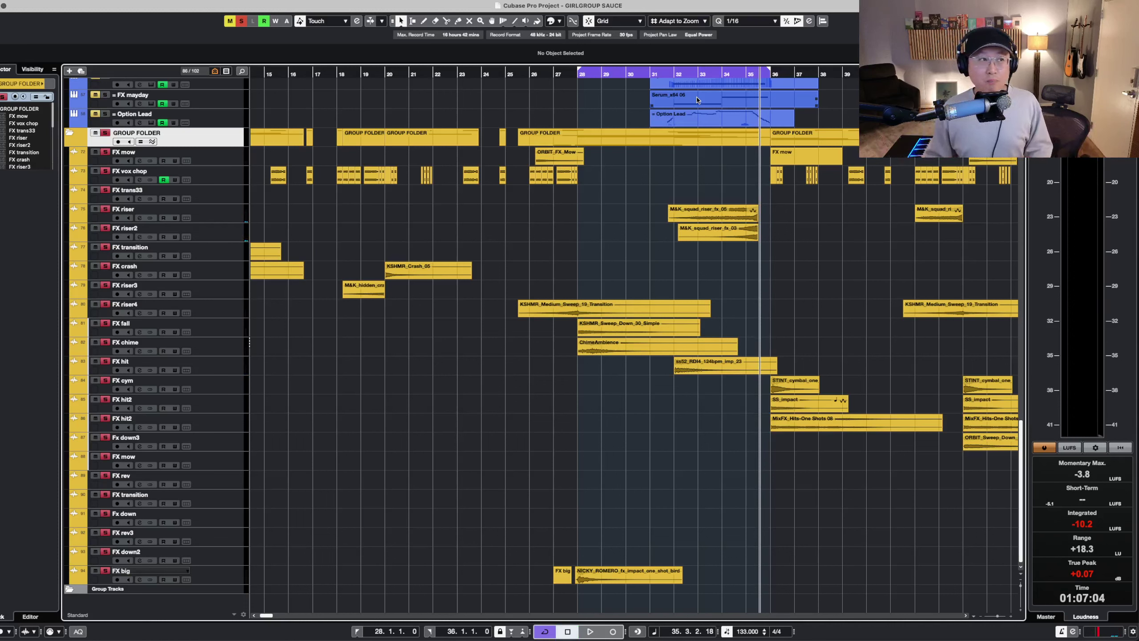
- Add the Bell track with the Serum clip to the solo and play from bar 28
scroll(693, 257, up, 1)
key(h)
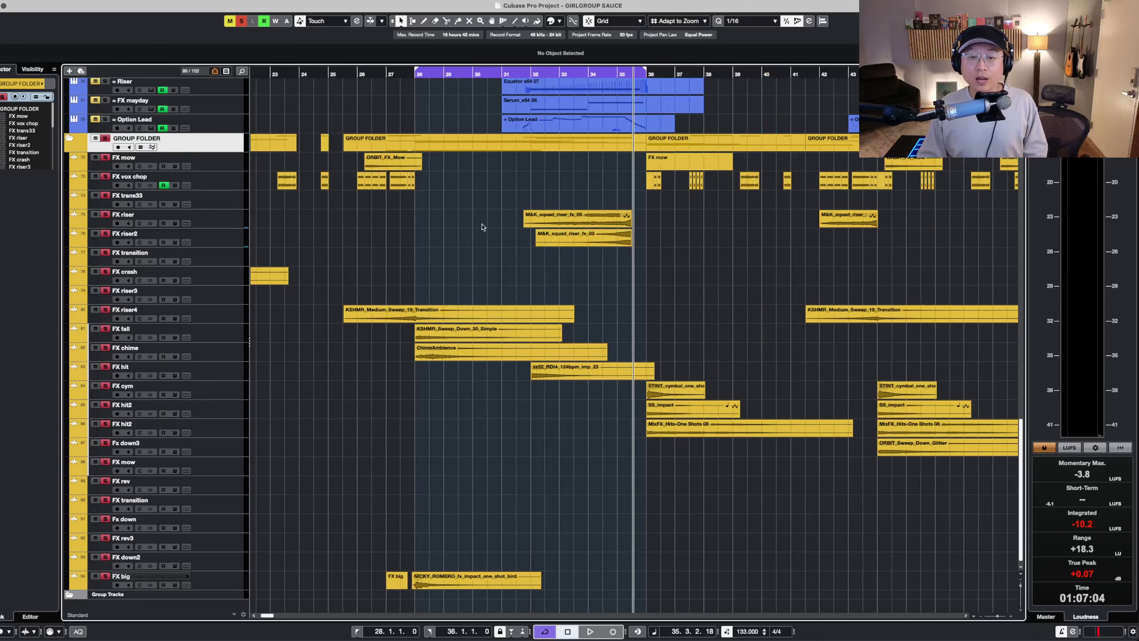
scroll(462, 228, up, 10)
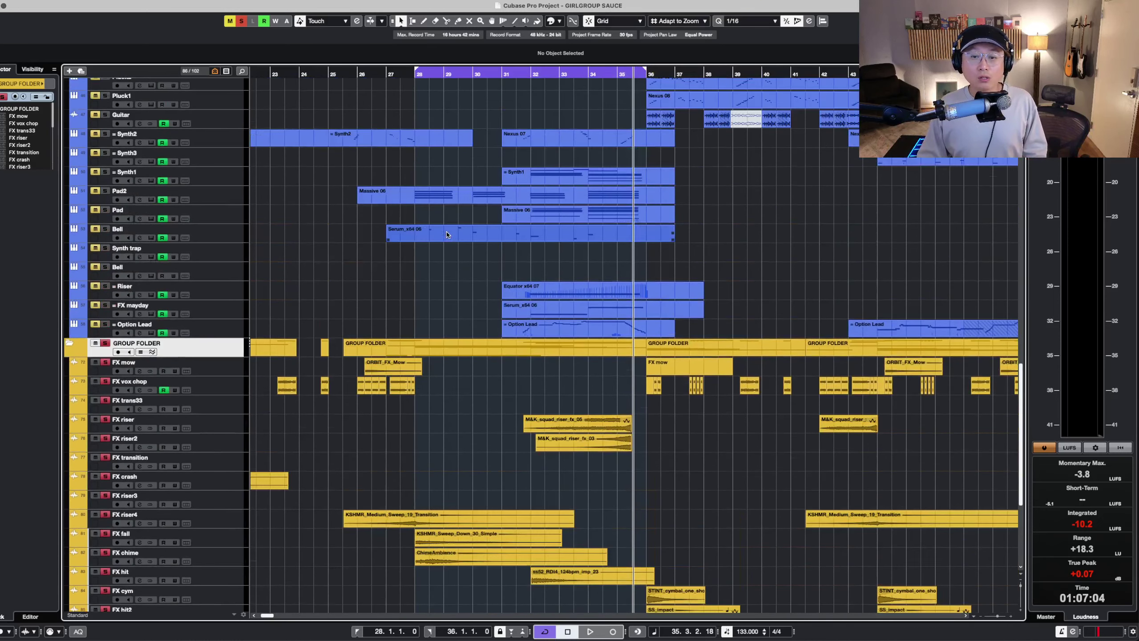
scroll(448, 233, up, 5)
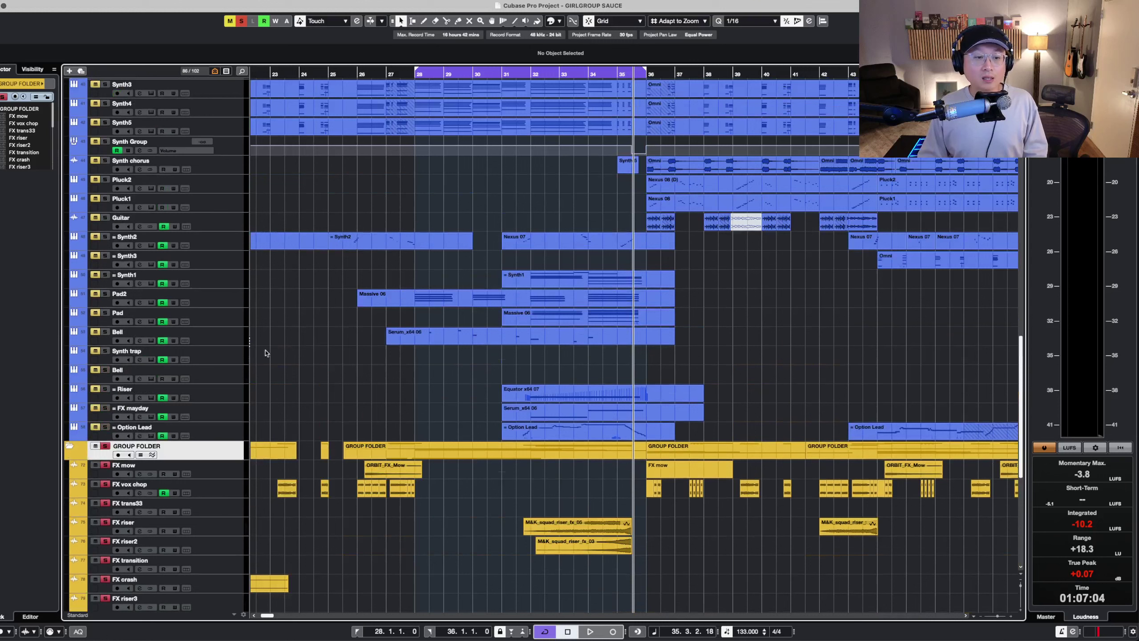
click(216, 340)
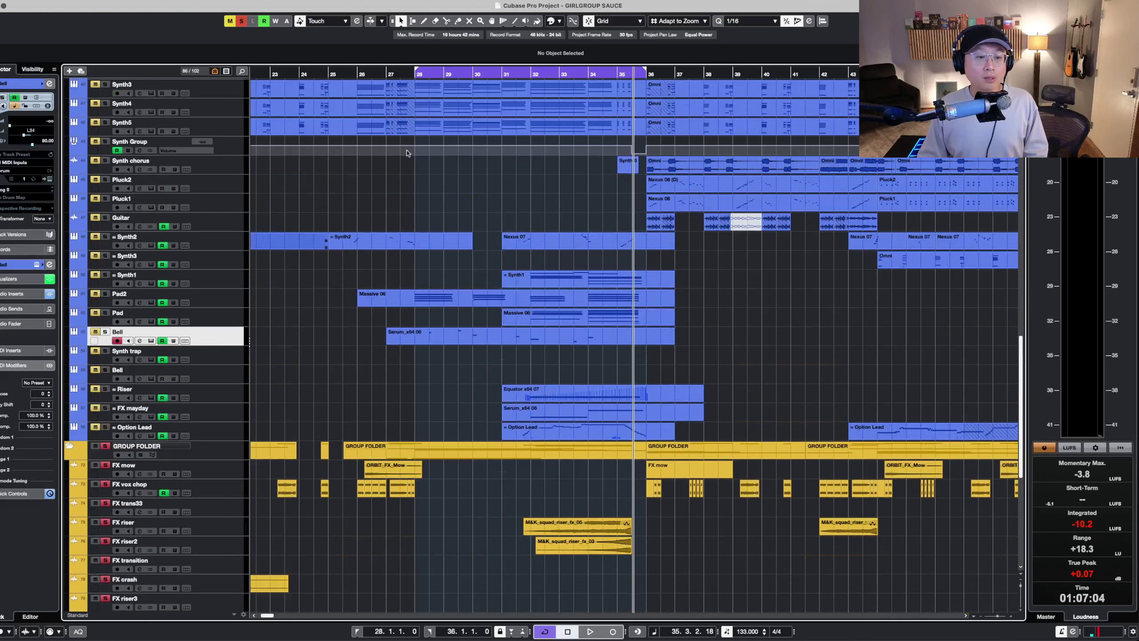
click(413, 74)
scroll(467, 294, up, 1)
key(space)
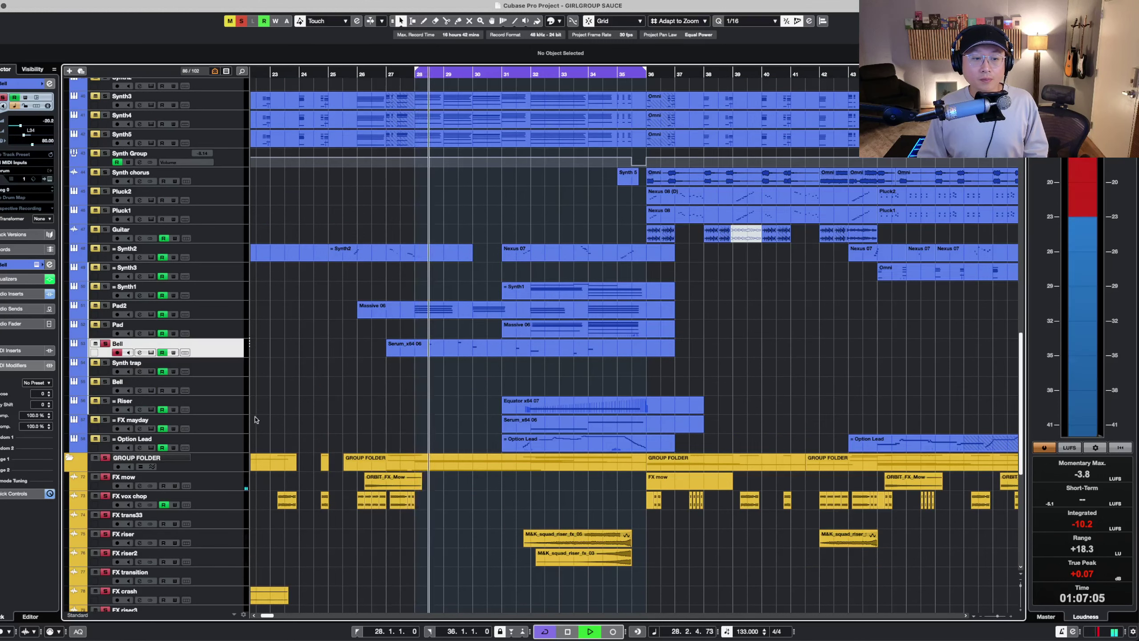
- Add the Riser, FX mayday and Option Lead tracks to the solo and keep listening to about bar 34
click(228, 408)
key(shift+h)
key(shift+h)
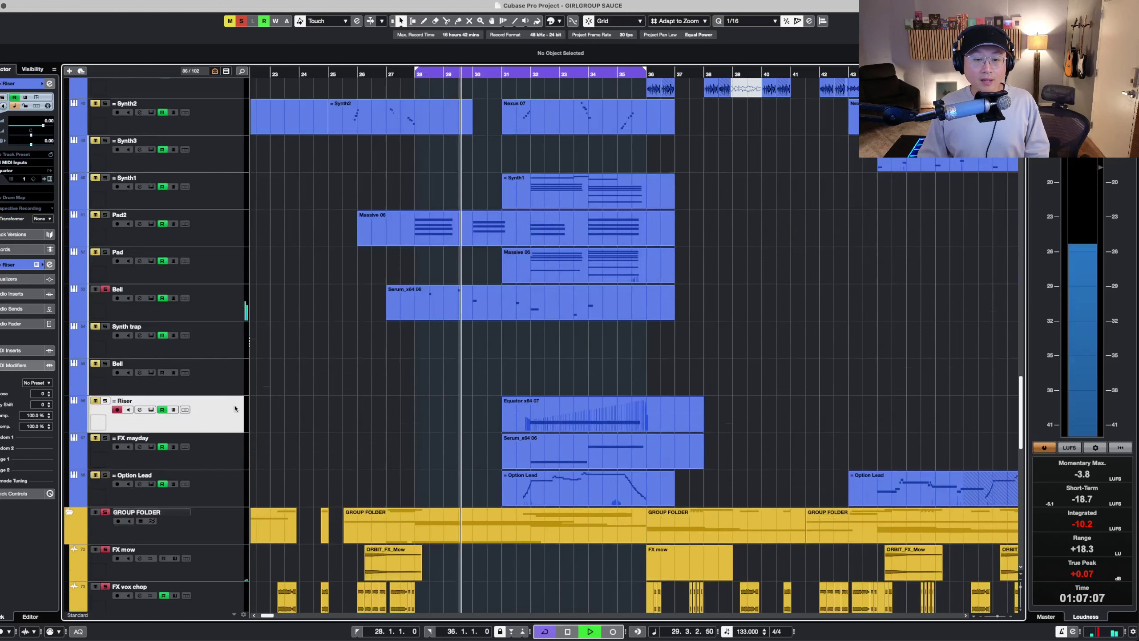
key(shift+h)
scroll(330, 361, down, 1)
key(s)
click(236, 435)
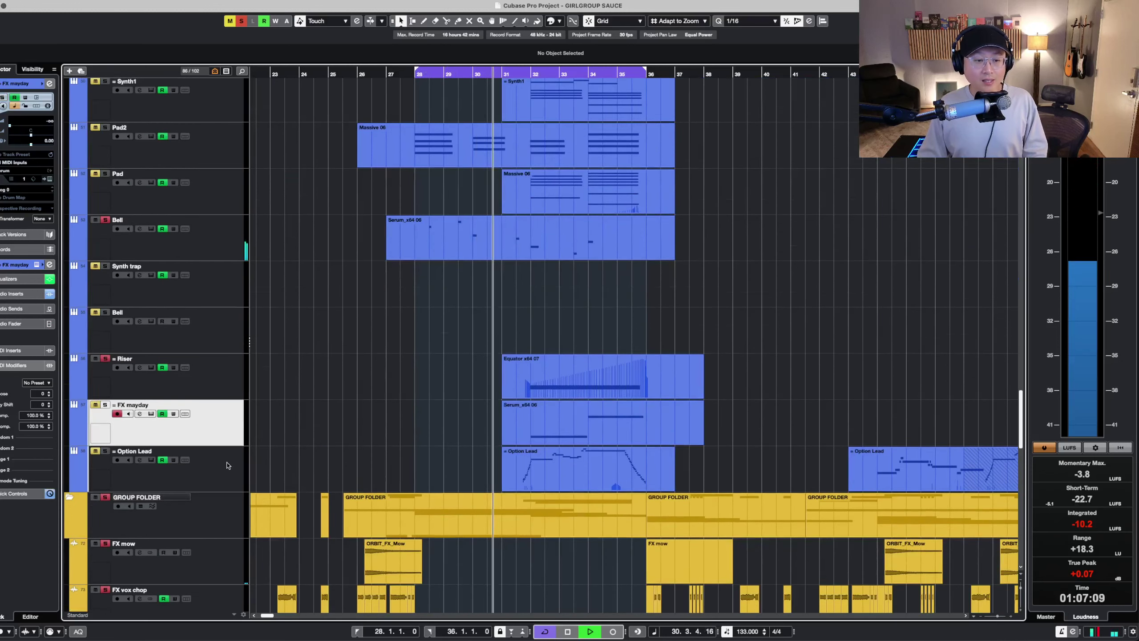
key(Down)
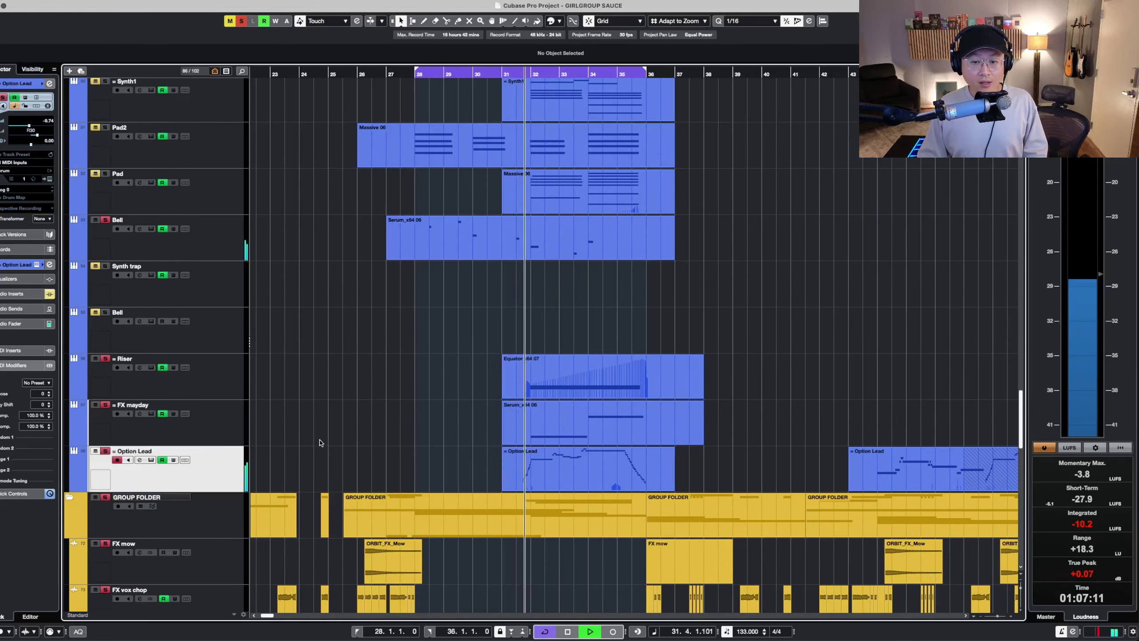
scroll(368, 430, up, 5)
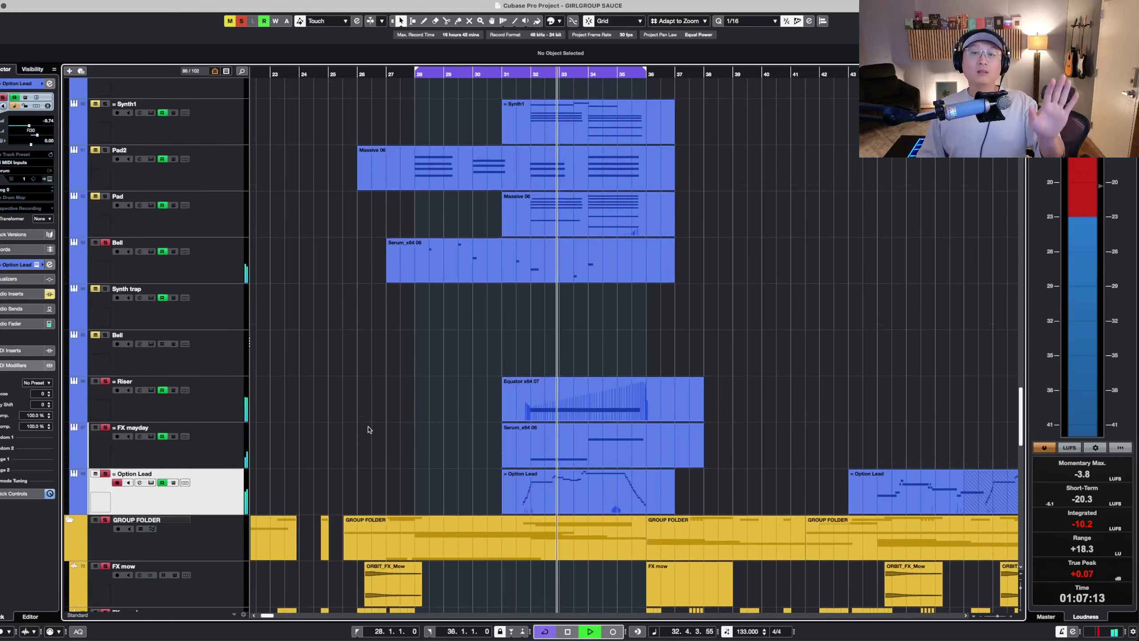
scroll(373, 428, up, 5)
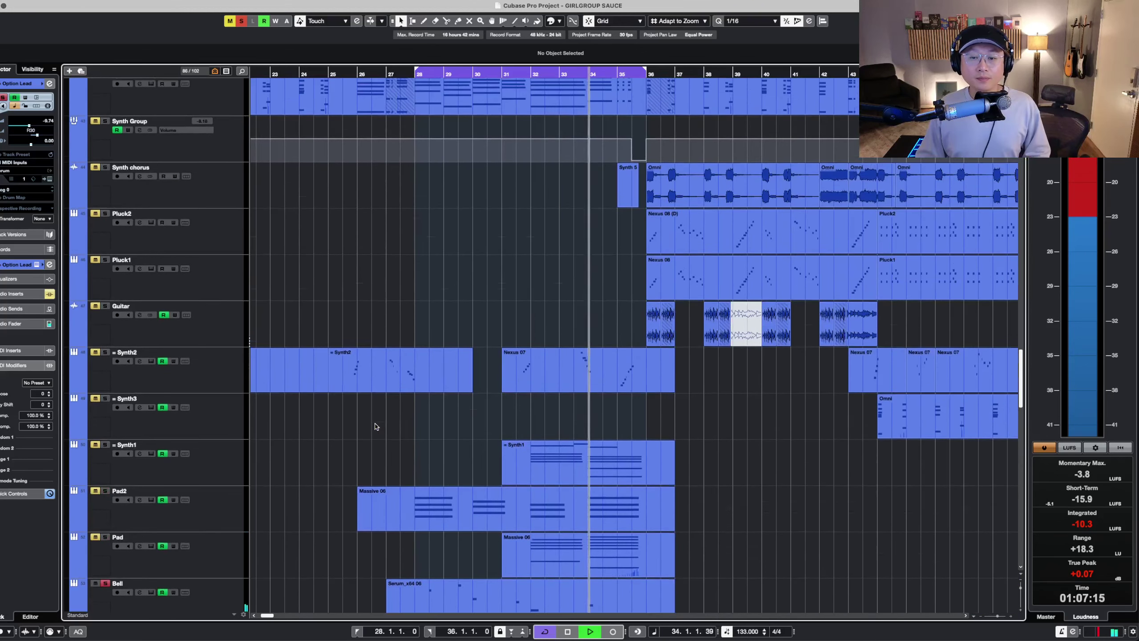
- Solo the Synth2 track with the Nexus clip and play it from bar 31
scroll(376, 427, up, 1)
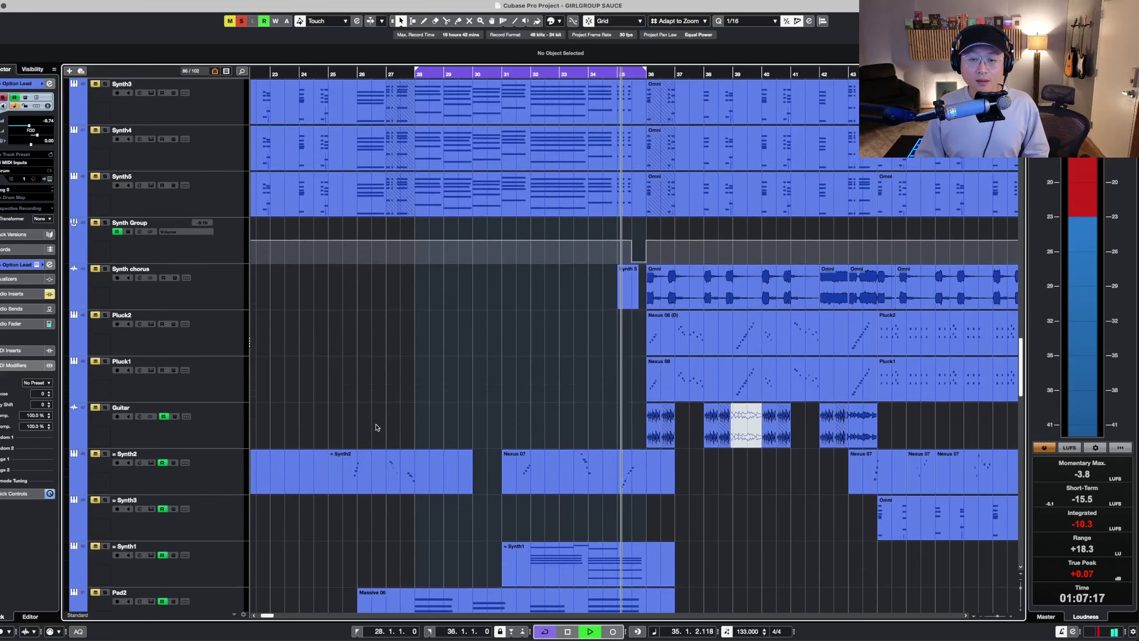
click(226, 461)
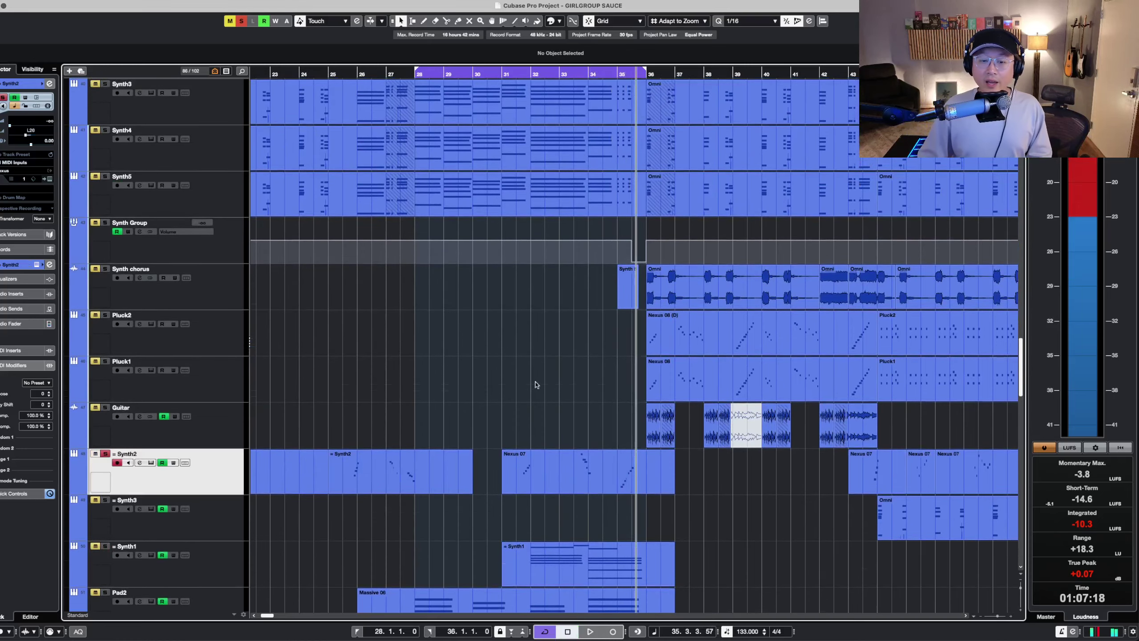
click(411, 74)
click(501, 76)
scroll(578, 406, up, 10)
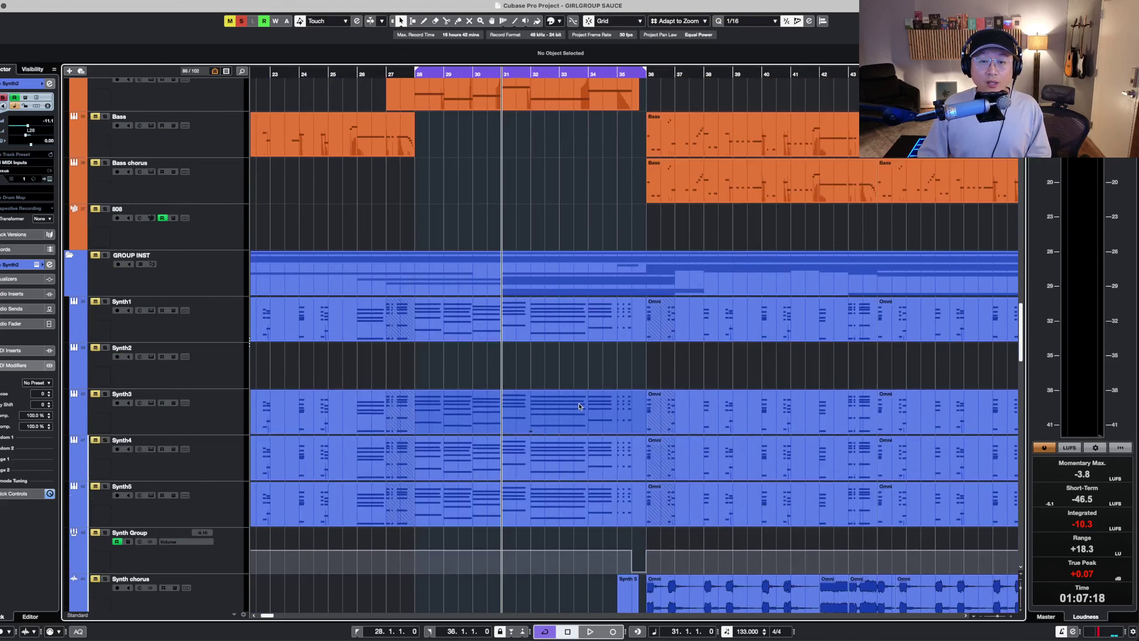
scroll(579, 406, up, 6)
key(space)
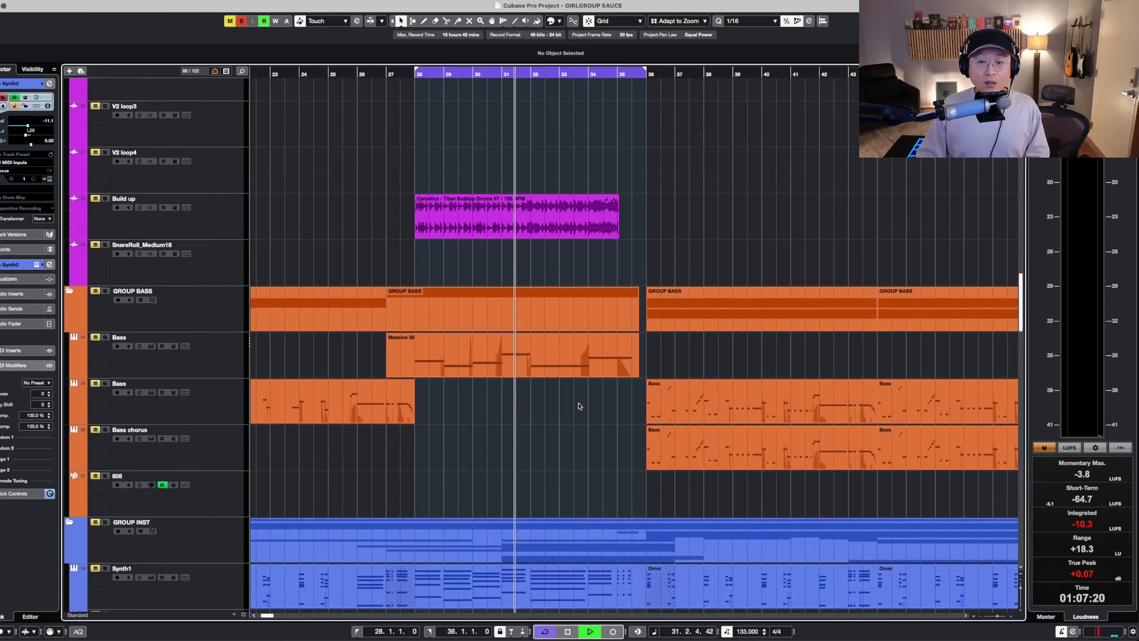
- Listen to the soloed Synth2 to about bar 35 while looking over the drum, bass and instrument tracks
scroll(578, 406, down, 8)
scroll(578, 406, down, 9)
scroll(579, 407, up, 20)
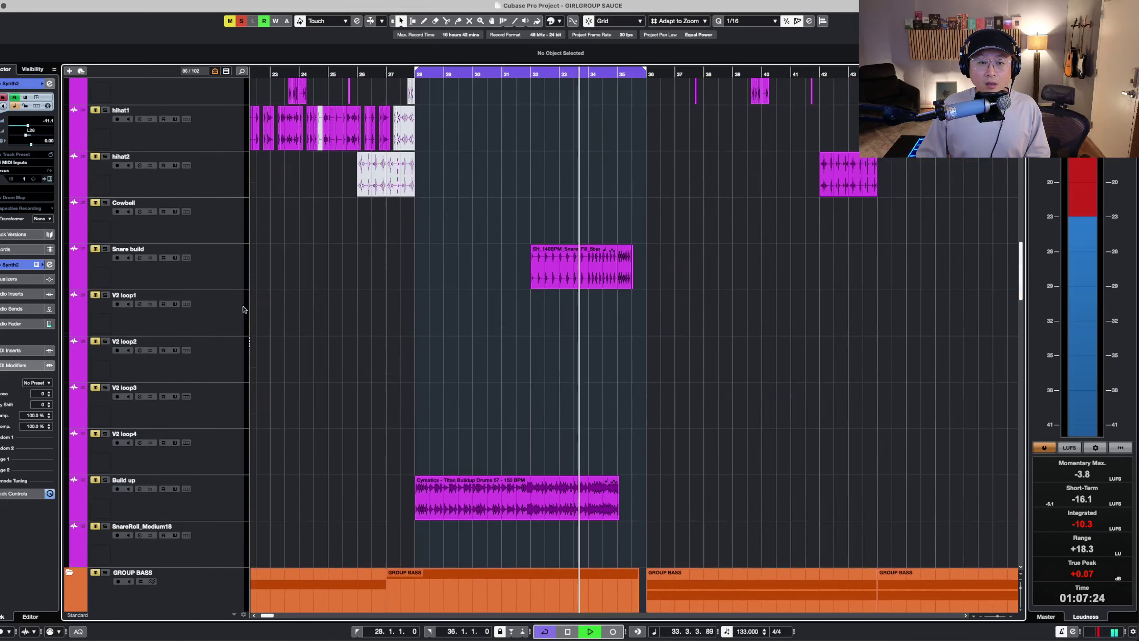
scroll(489, 338, up, 11)
key(shift+g)
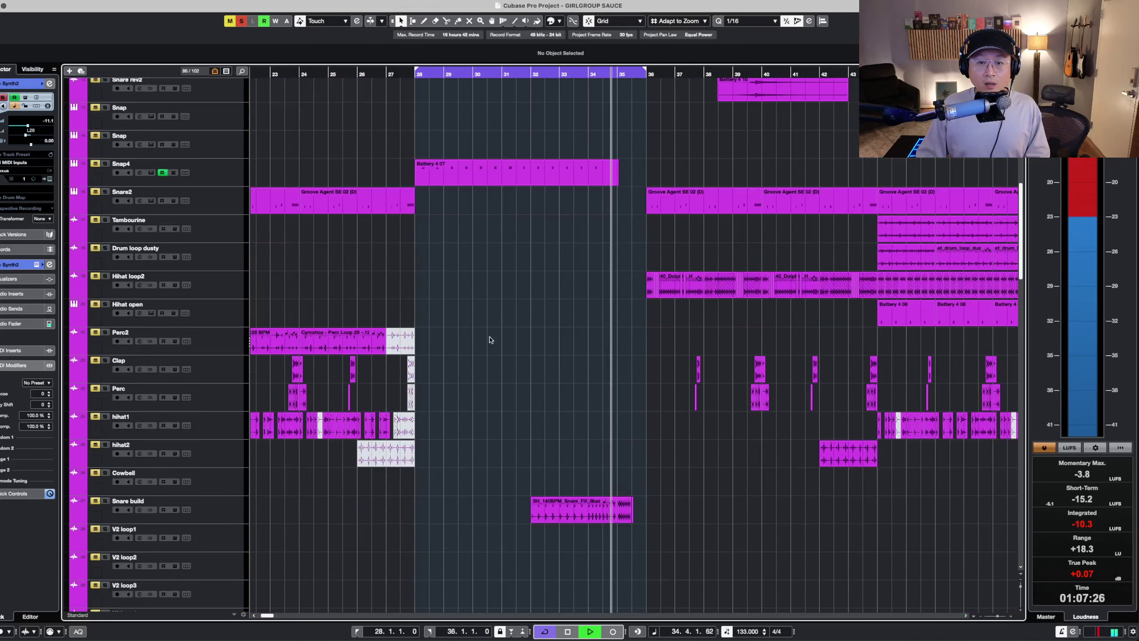
key(space)
scroll(594, 301, down, 14)
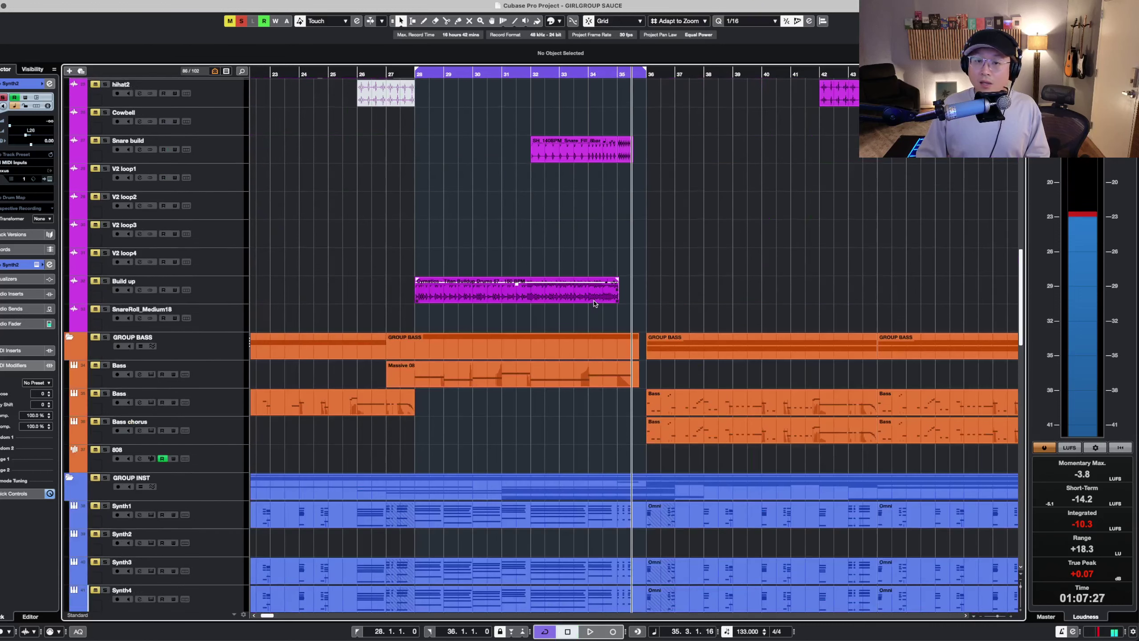
- Clear all solos, turn cycle off and review the bass, instrument and effects clips in bars 28 to 36
key(space)
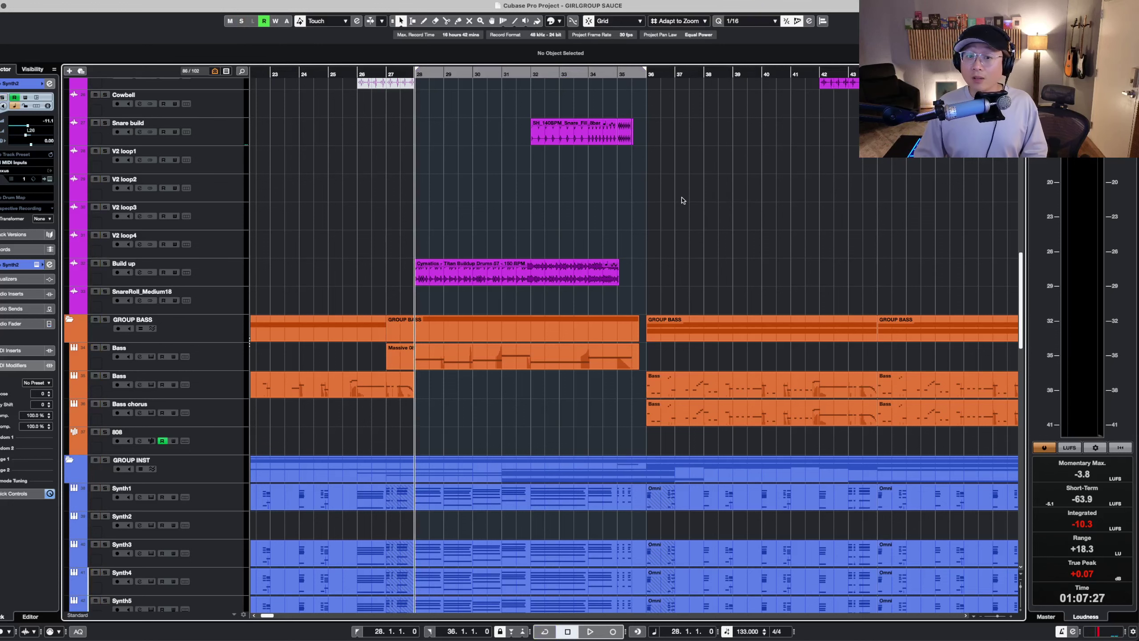
scroll(655, 251, down, 17)
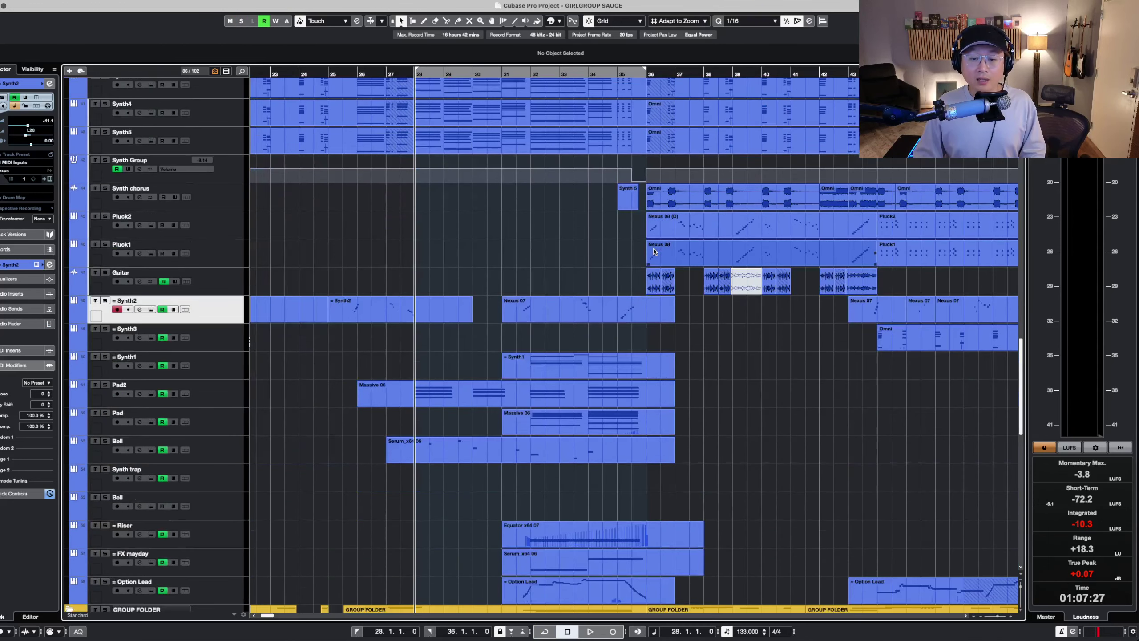
scroll(654, 251, down, 8)
scroll(655, 252, down, 17)
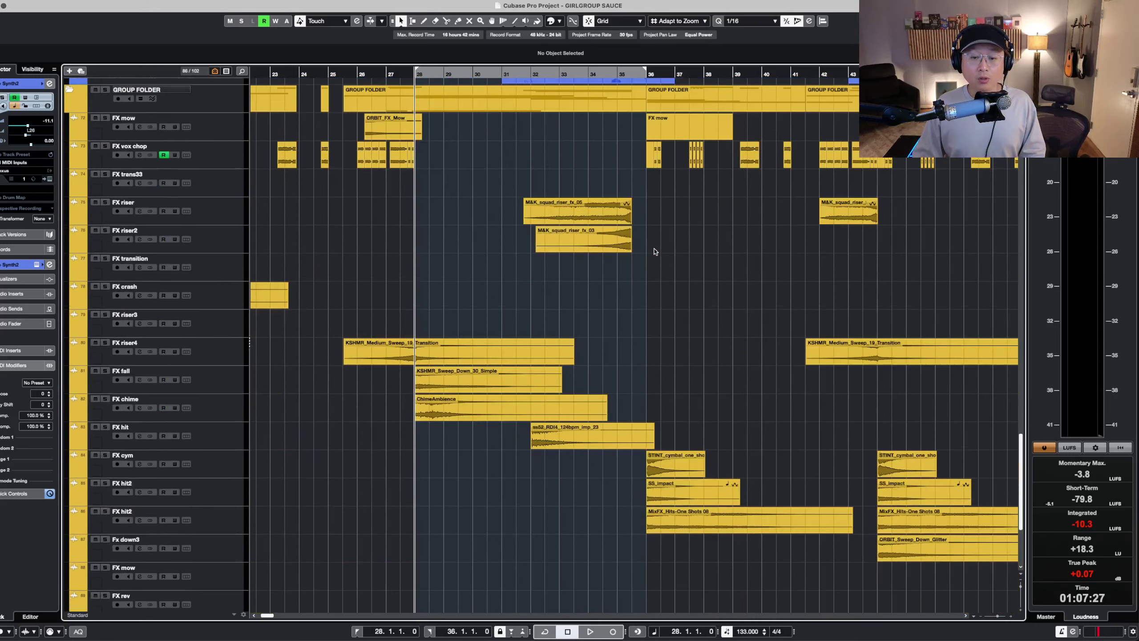
scroll(657, 252, up, 10)
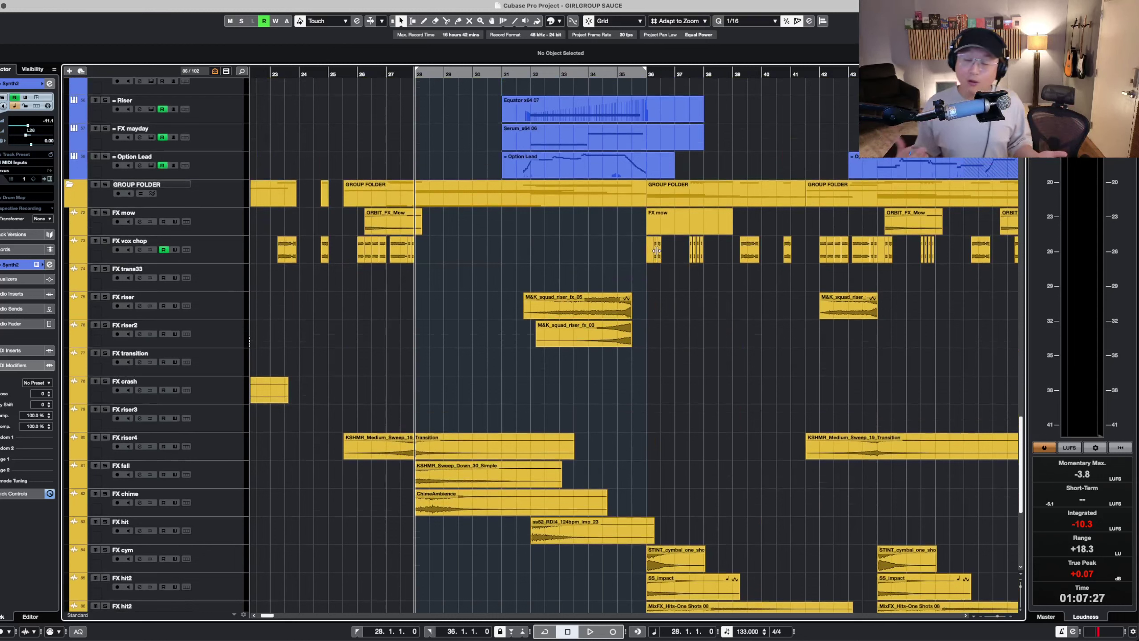
- Turn cycle back on for bars 28 to 36 and review the drum build-up clips from bar 28
click(548, 73)
scroll(554, 172, up, 20)
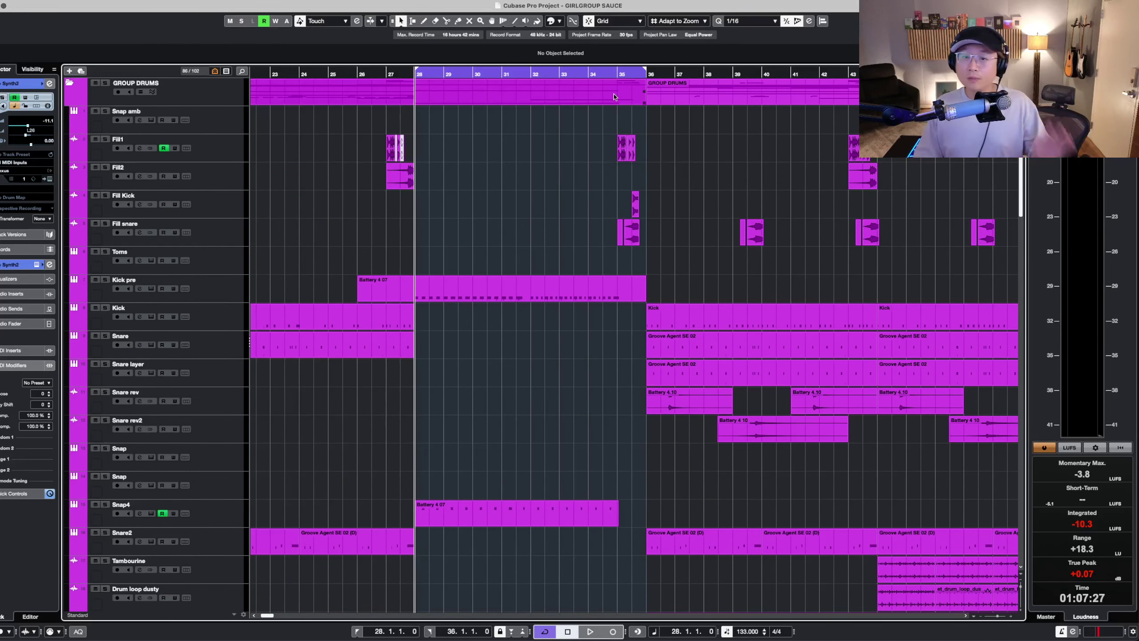
click(529, 75)
scroll(573, 162, down, 2)
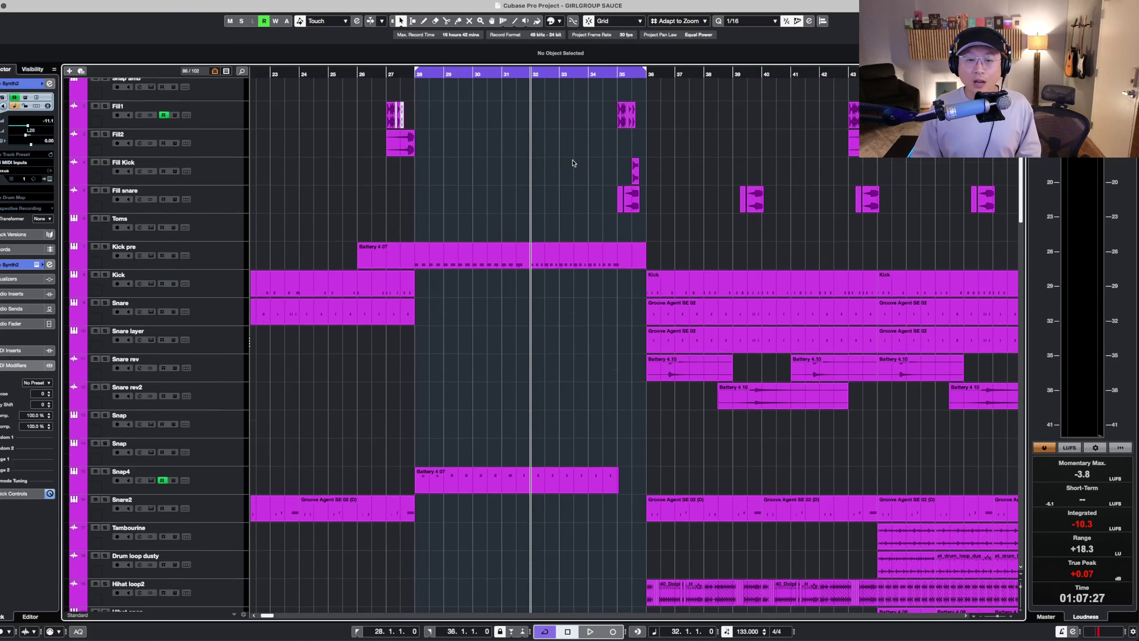
click(416, 74)
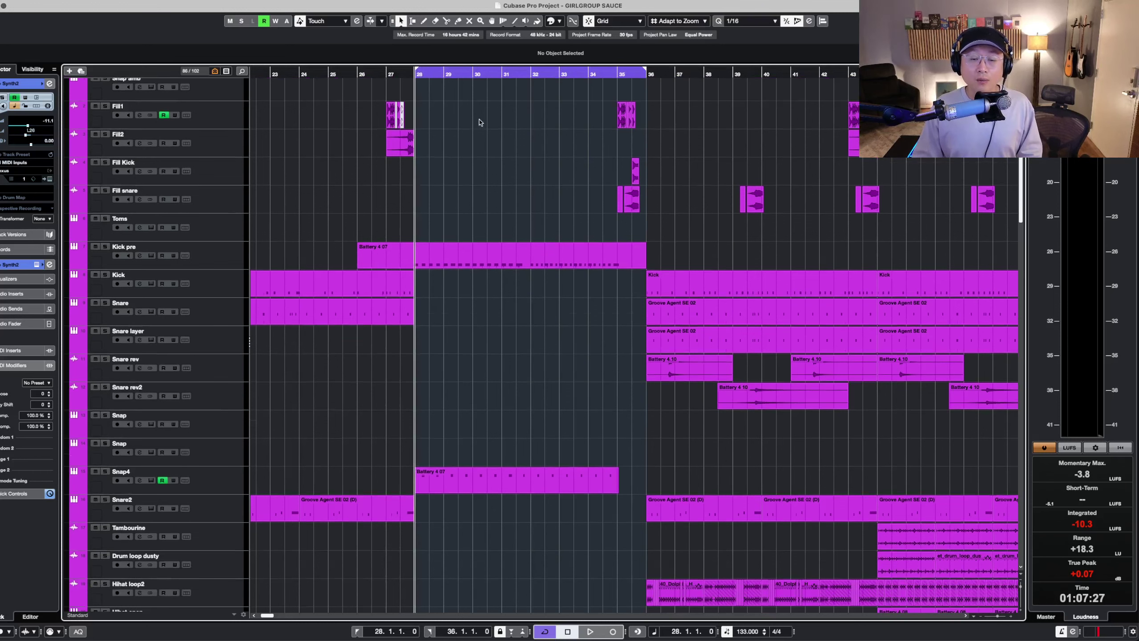
scroll(521, 178, down, 5)
scroll(521, 178, up, 5)
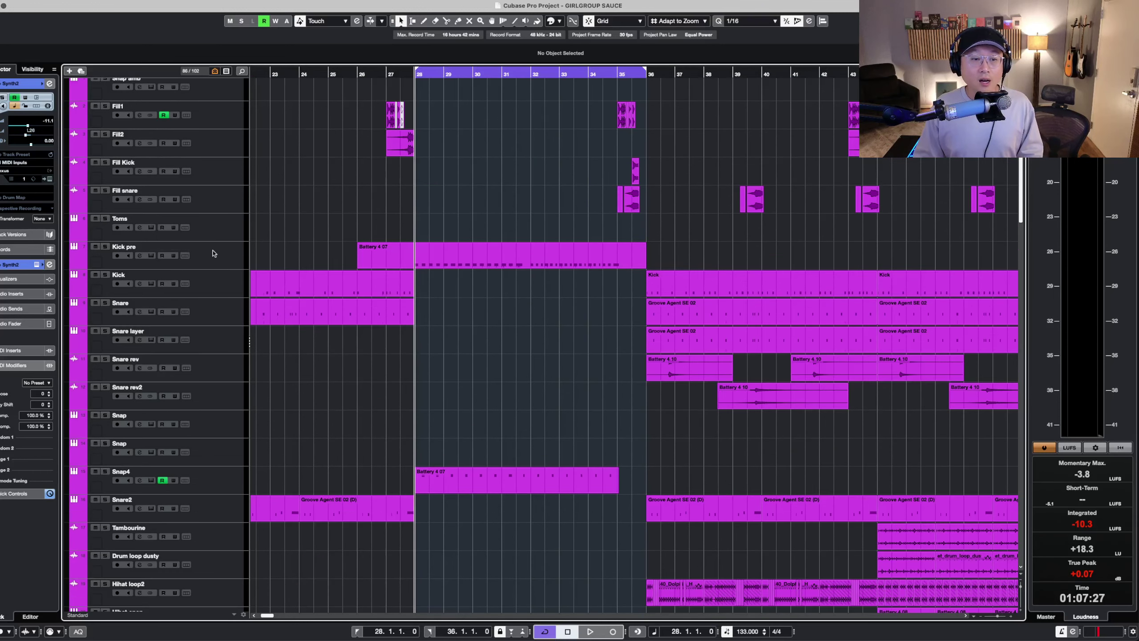
- Solo the GROUP DRUMS folder and start playback from bar 28
key(shift+g)
scroll(221, 90, up, 2)
click(224, 92)
key(s)
key(space)
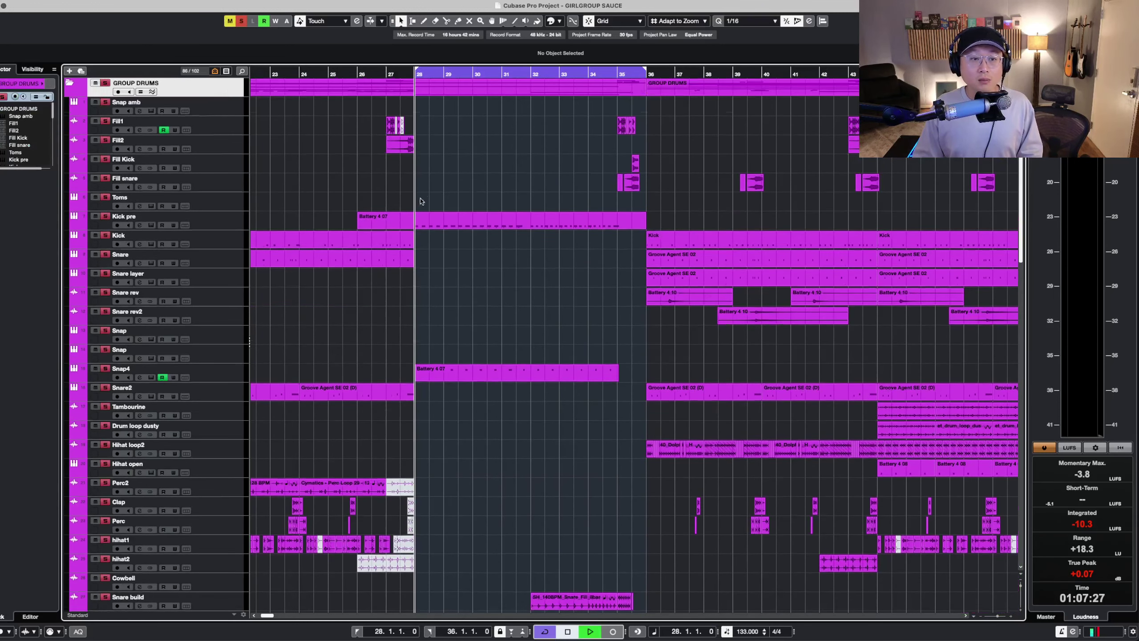
- Listen to the soloed drums to about bar 35, following the Snare build and Build up clips
scroll(454, 172, down, 1)
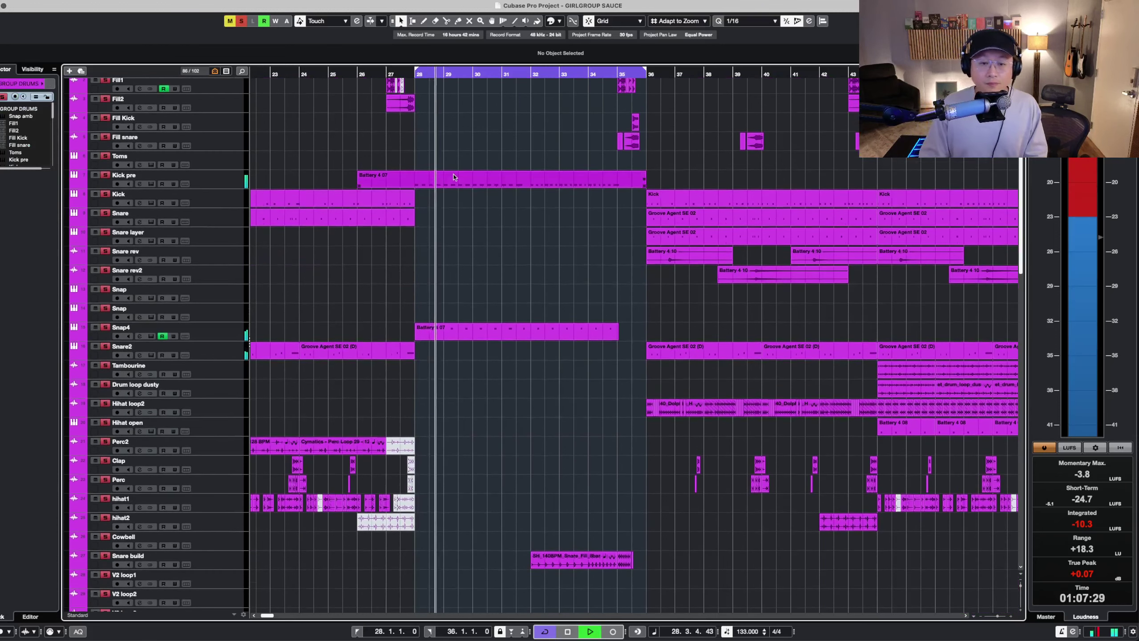
scroll(454, 177, down, 10)
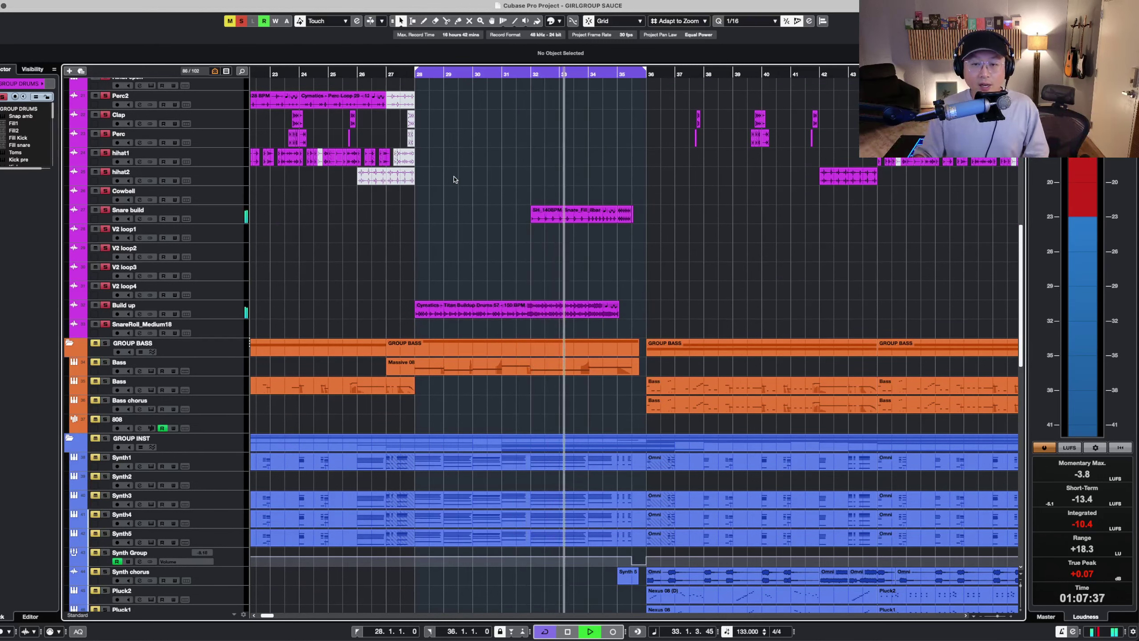
scroll(699, 305, down, 1)
key(h)
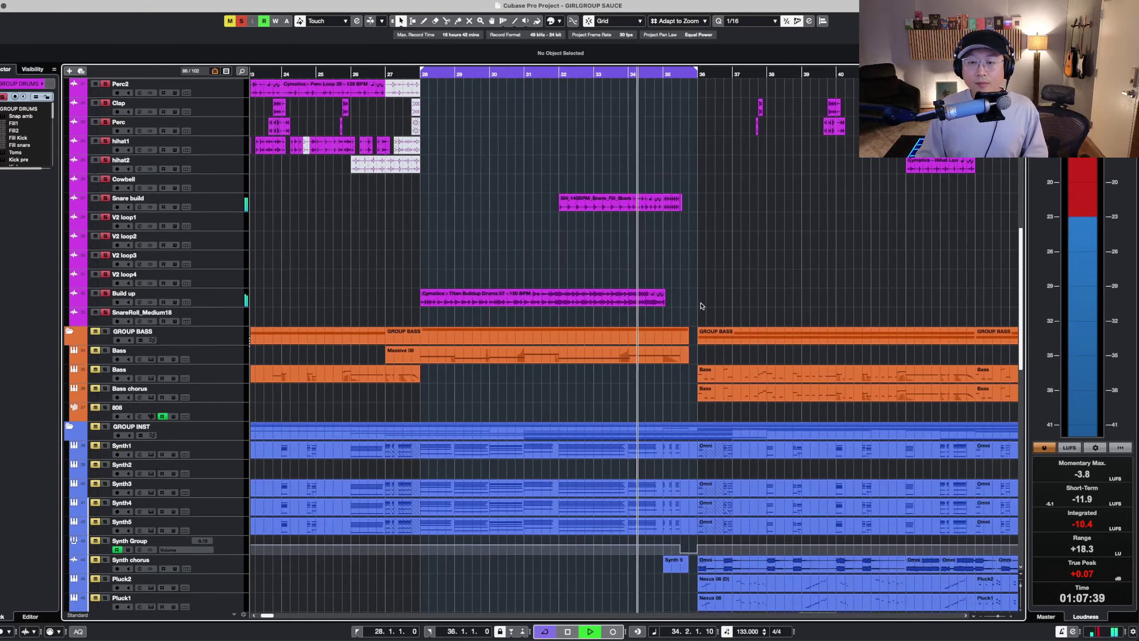
key(h)
key(h)
key(h)
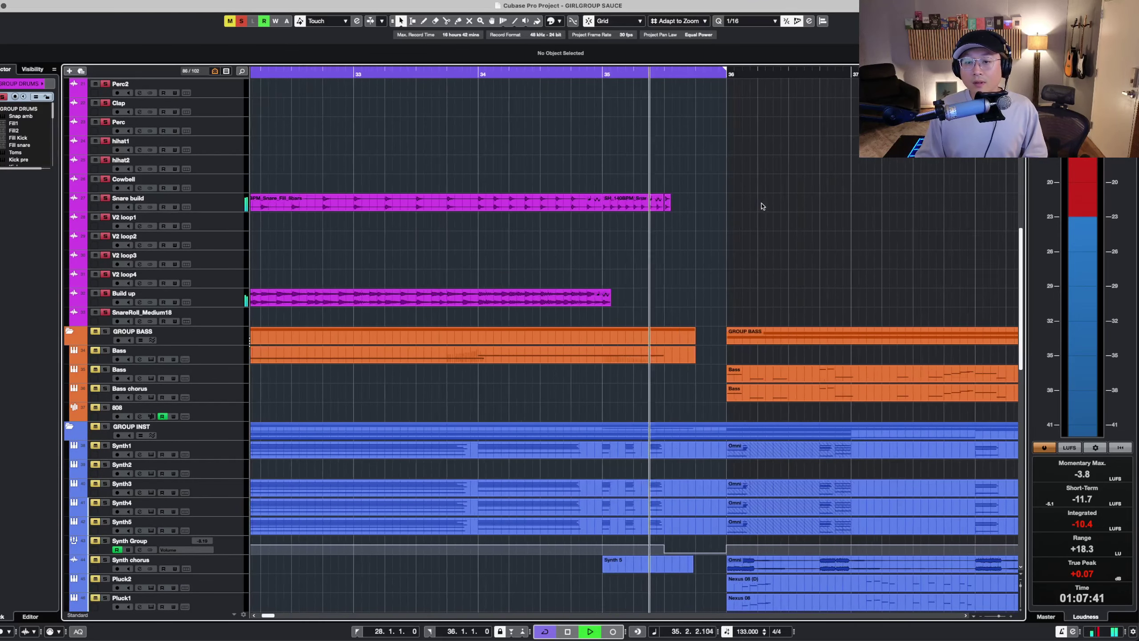
key(g)
key(space)
- Solo the Fill snare track, listen to it from bar 35 and clear its solo
click(594, 75)
scroll(649, 132, up, 10)
key(shift+h)
key(shift+h)
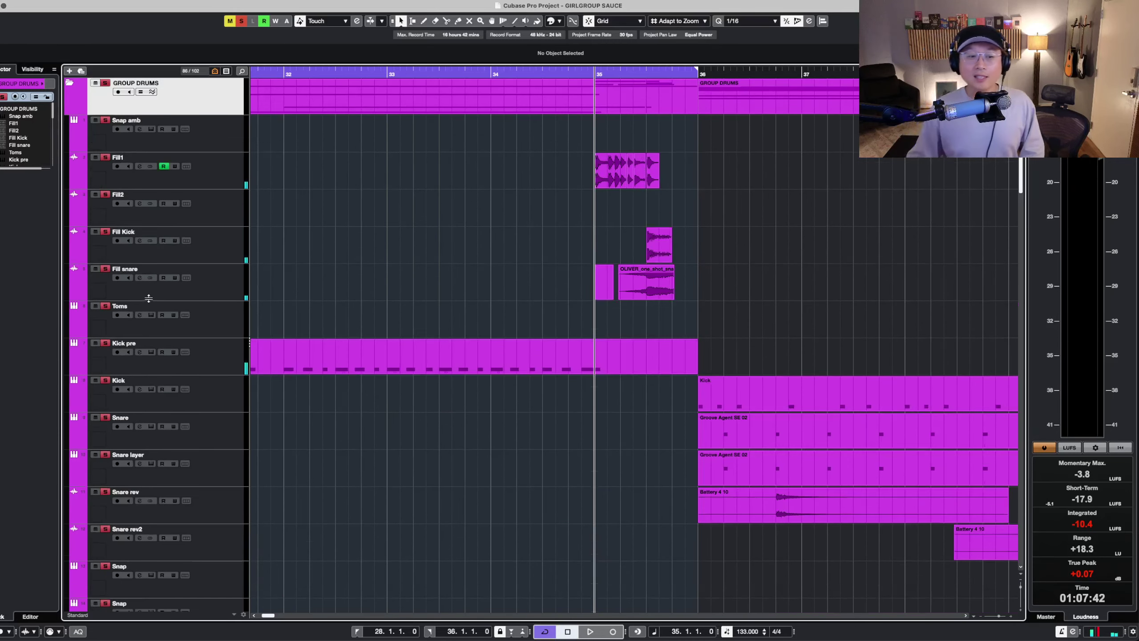
click(245, 277)
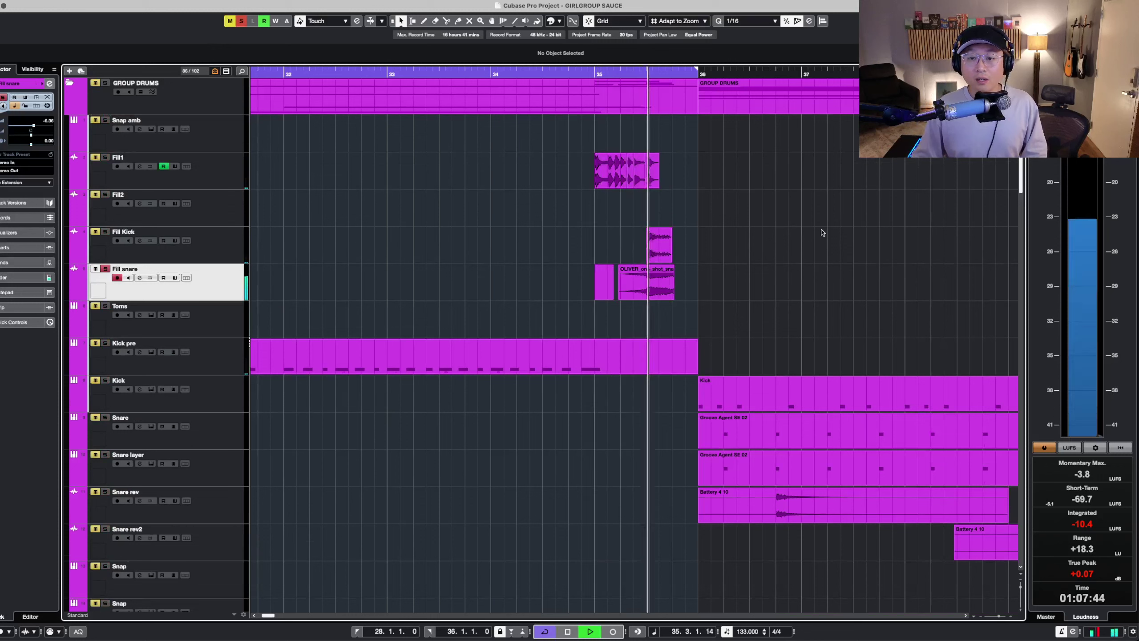
key(space)
key(s)
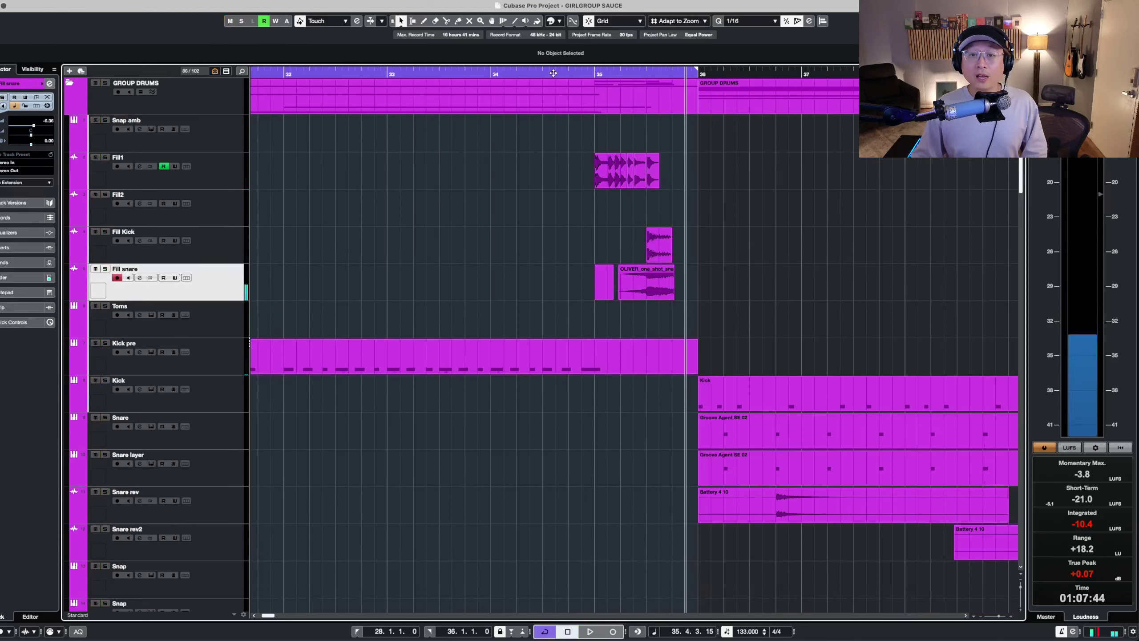
- Solo the tracks from Snap amb through Toms and listen to the drum fill from bar 34
click(492, 75)
click(220, 147)
shift+click(220, 318)
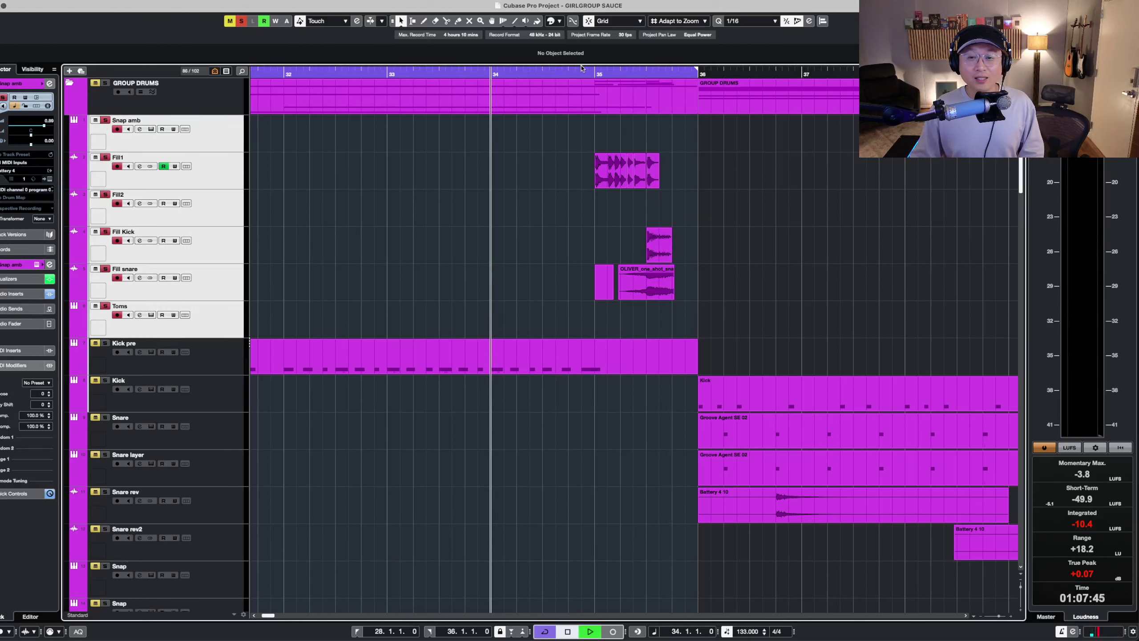
key(space)
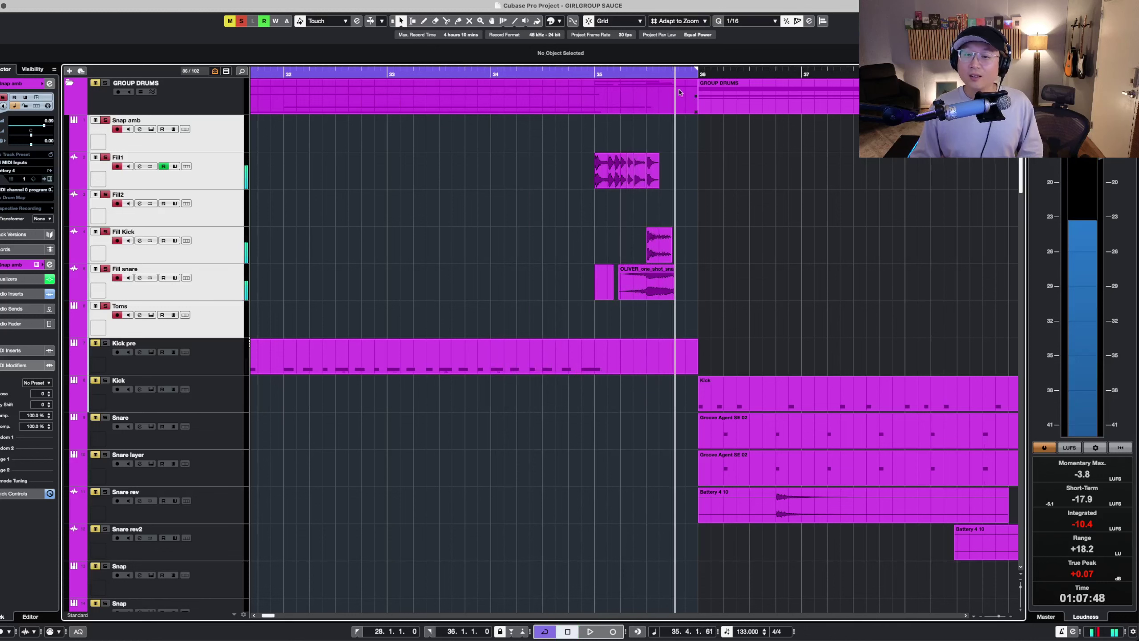
- Examine where the drum fills sit in the wider drum arrangement around bars 20 to 44
key(g)
key(g)
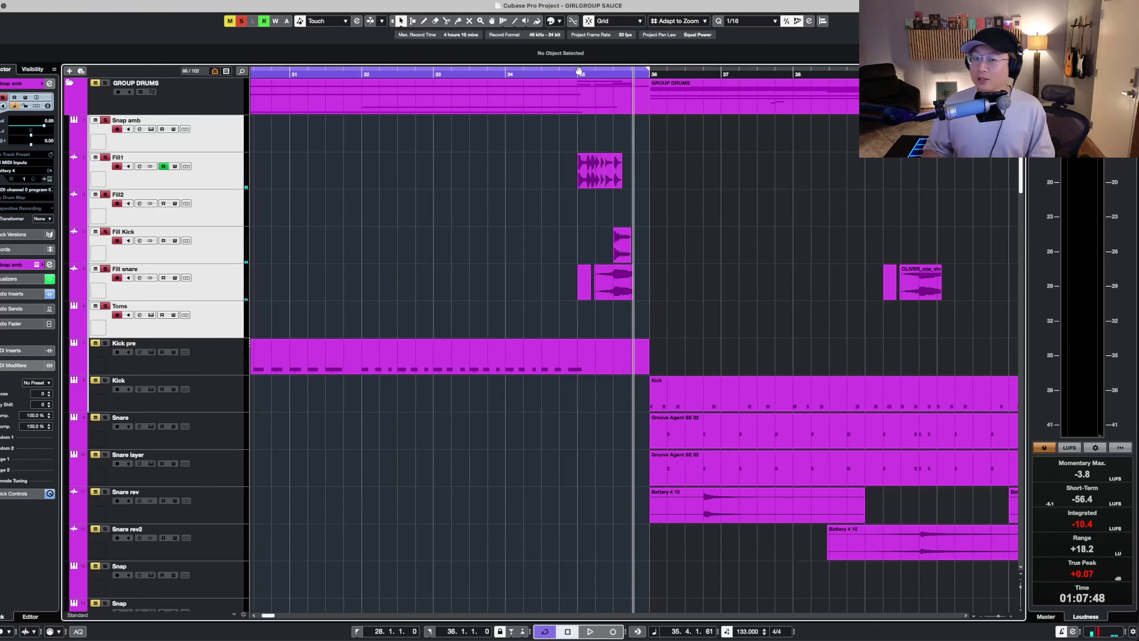
key(shift+g)
key(g)
key(g)
key(g)
key(g)
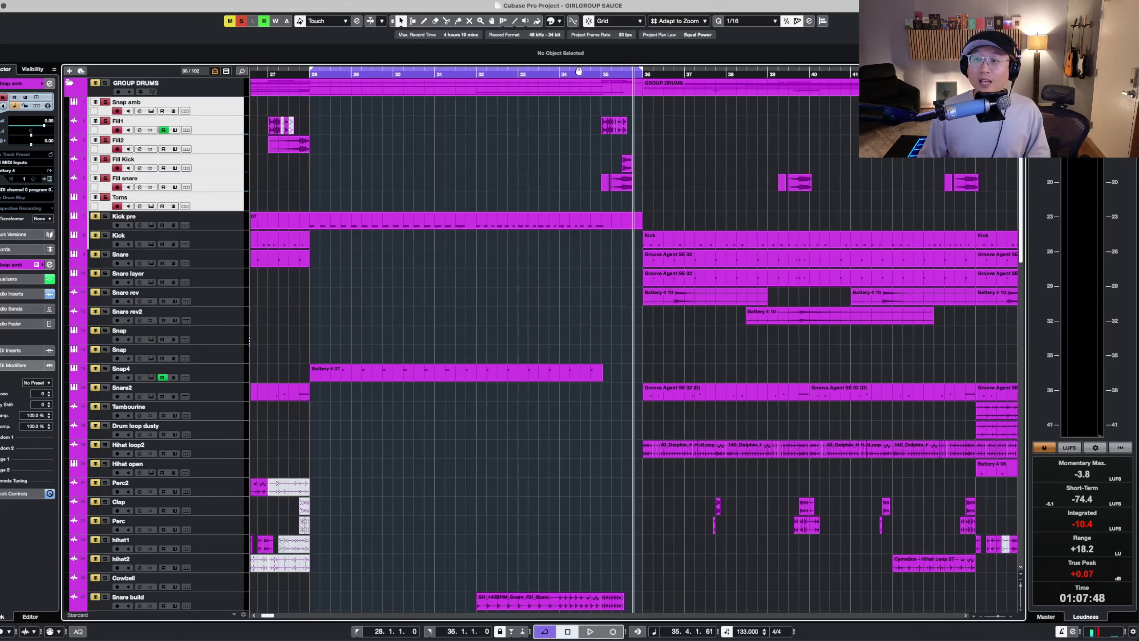
key(h)
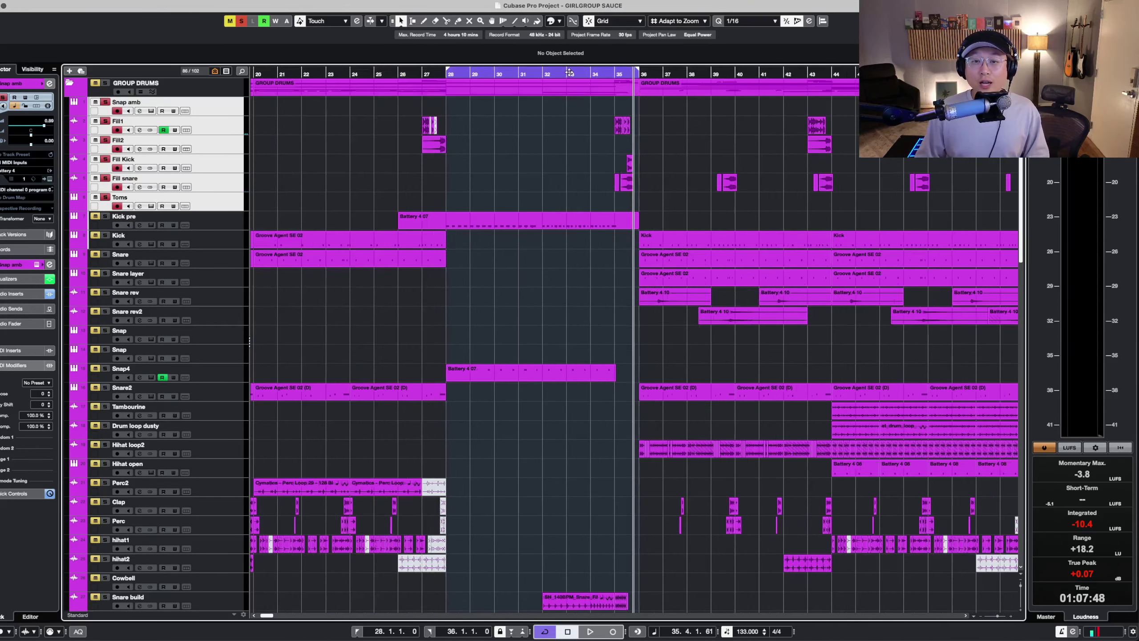
- Examine the Fill1, Fill Kick and Fill snare clips up close and place the playhead at bar 35
key(g)
key(g)
key(g)
key(g)
key(g)
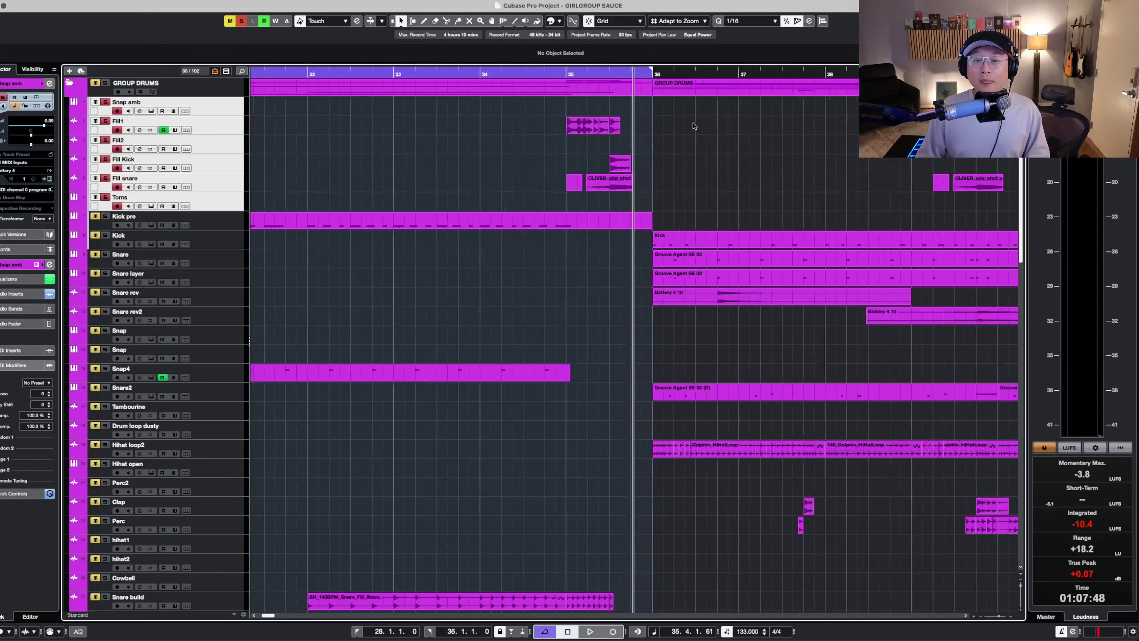
key(shift+g)
scroll(499, 241, down, 1)
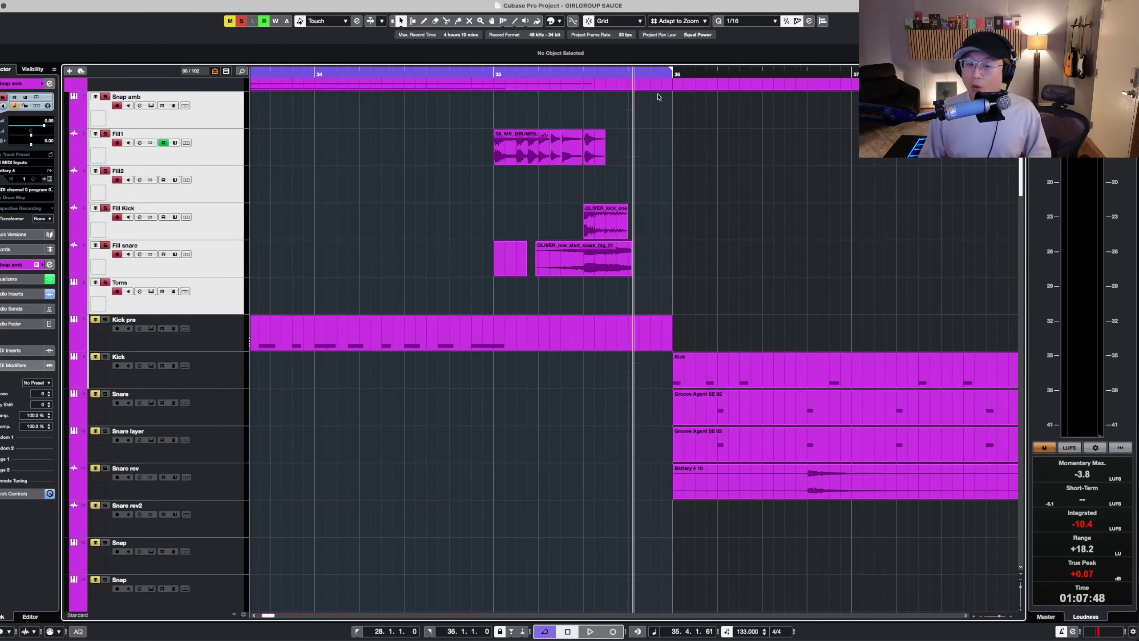
scroll(551, 135, down, 2)
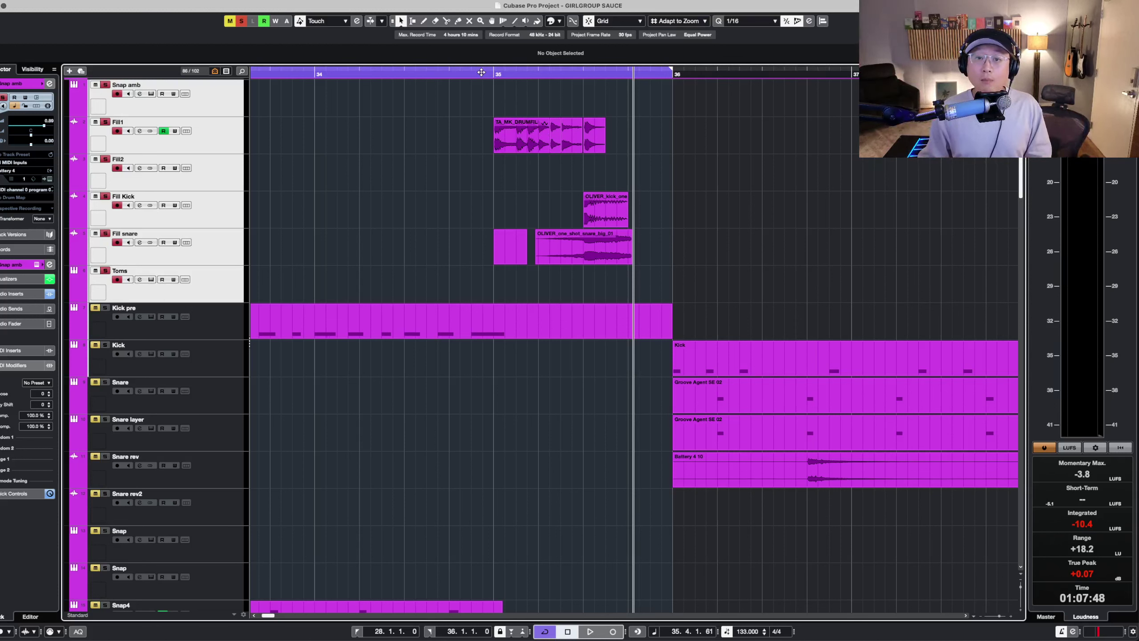
key(shift+h)
key(shift+h)
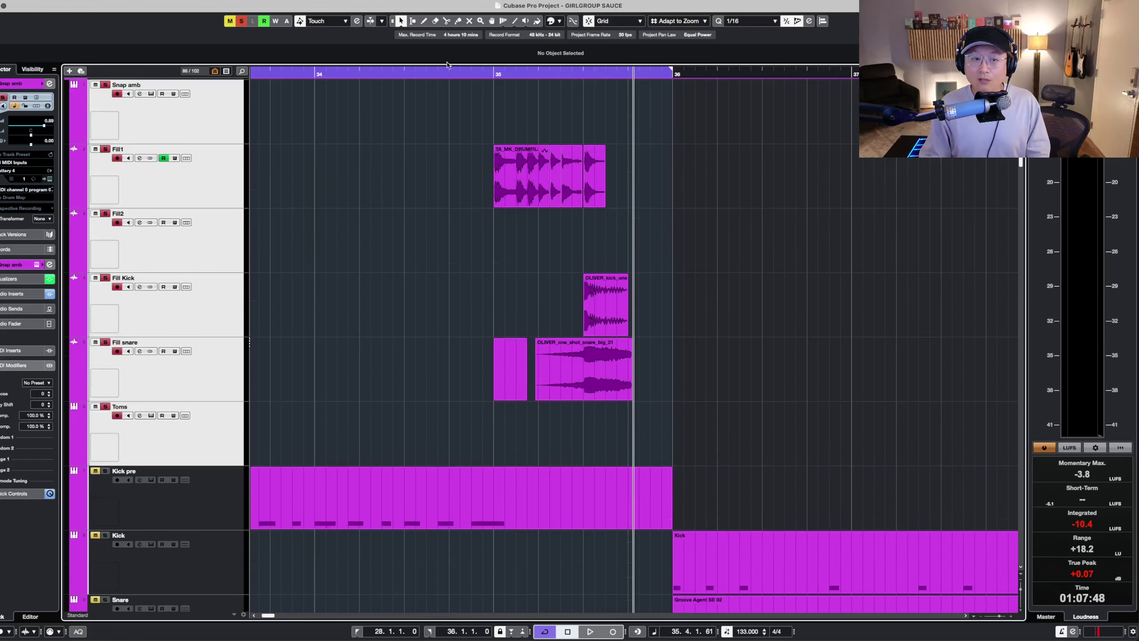
click(493, 75)
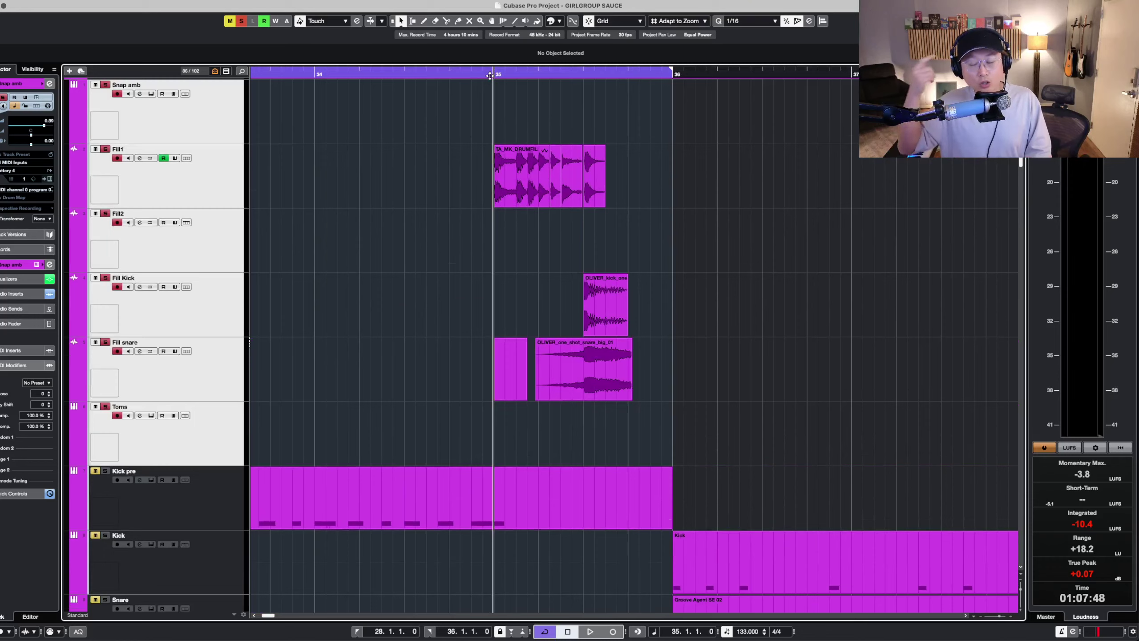
- Select the Kick, Snare and Snare layer clips from bar 36 and set the cycle range to bars 36 to 52
key(shift+g)
key(shift+g)
key(g)
key(g)
key(g)
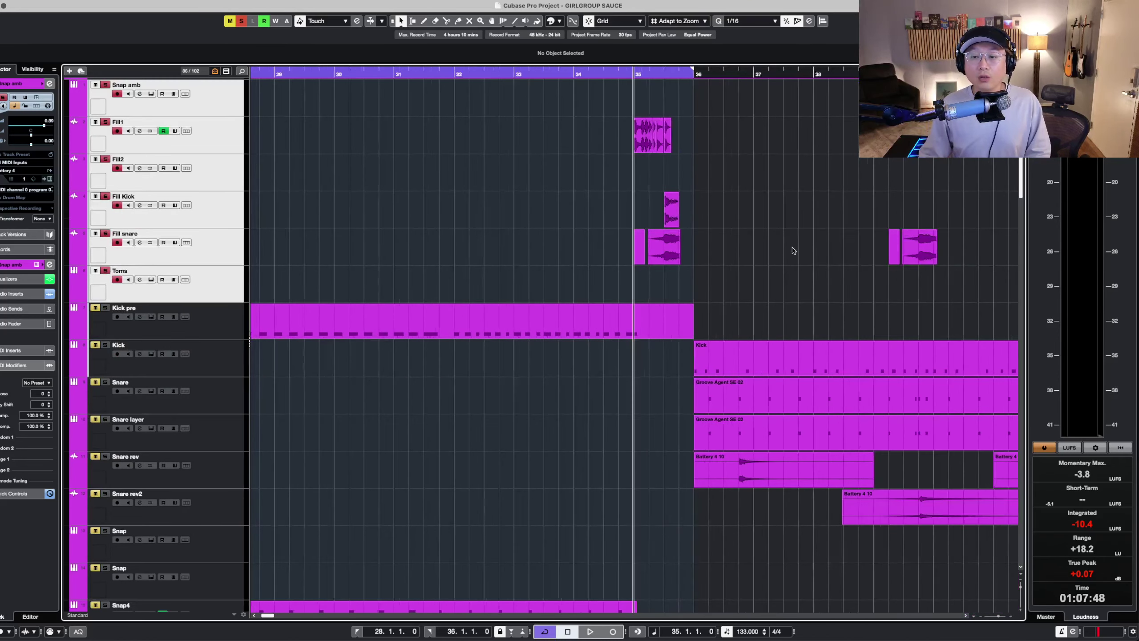
key(g)
key(g)
drag(617, 358, 830, 444)
key(p)
key(shift+g)
key(shift+g)
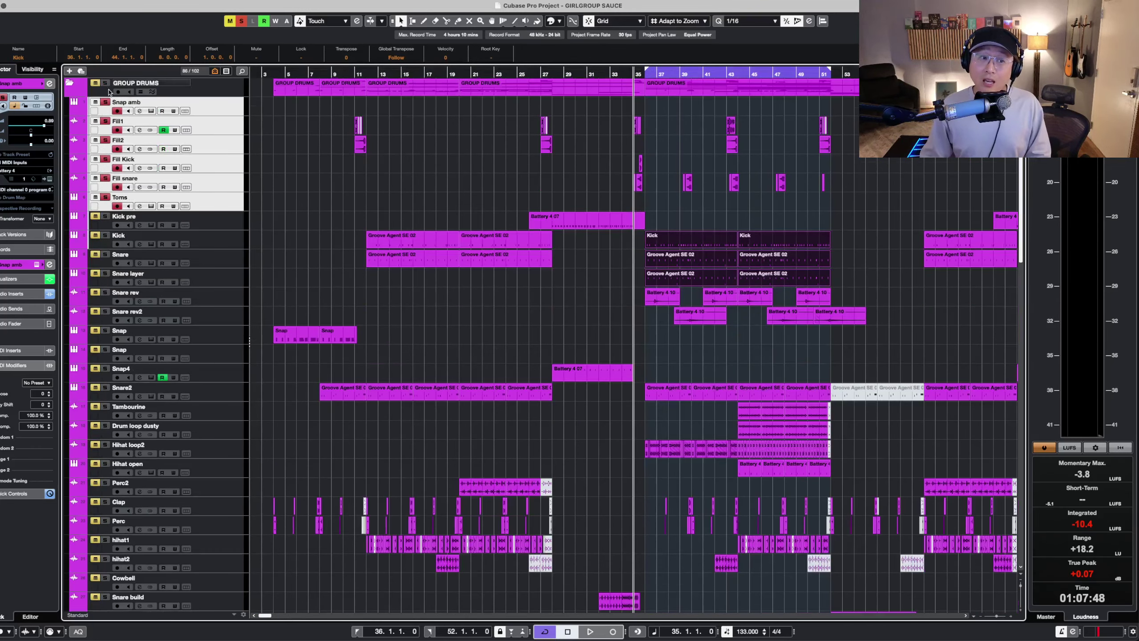
- Clear the active solos and examine the chorus drum clips from bars 36 to 52 up close
click(737, 73)
key(h)
key(h)
key(h)
key(h)
key(shift+h)
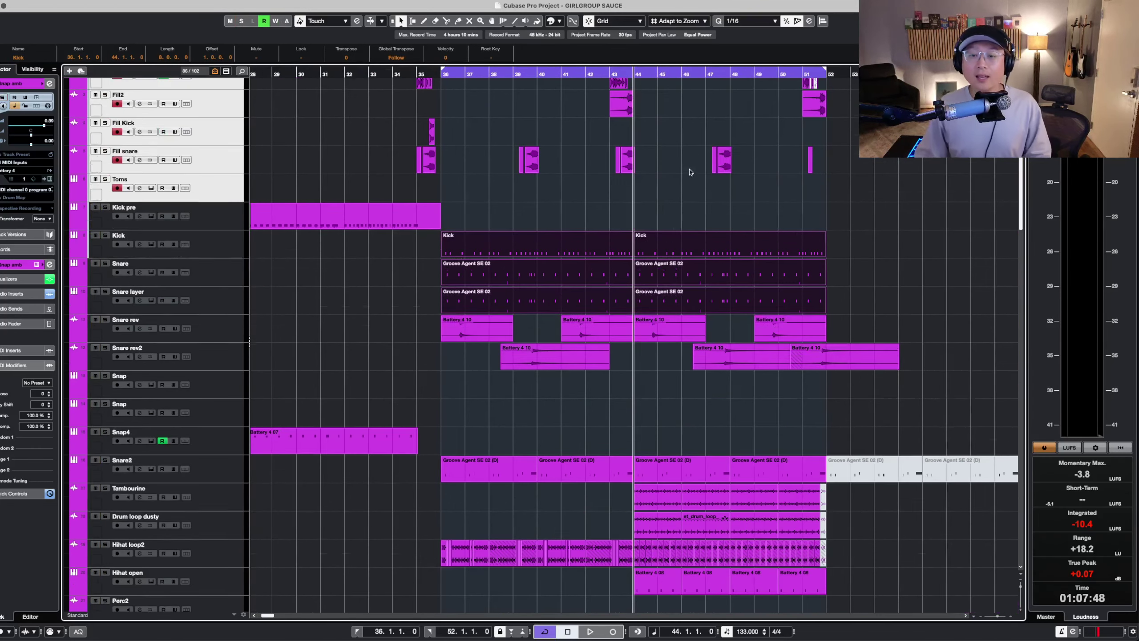
click(707, 207)
scroll(702, 208, up, 3)
key(shift+h)
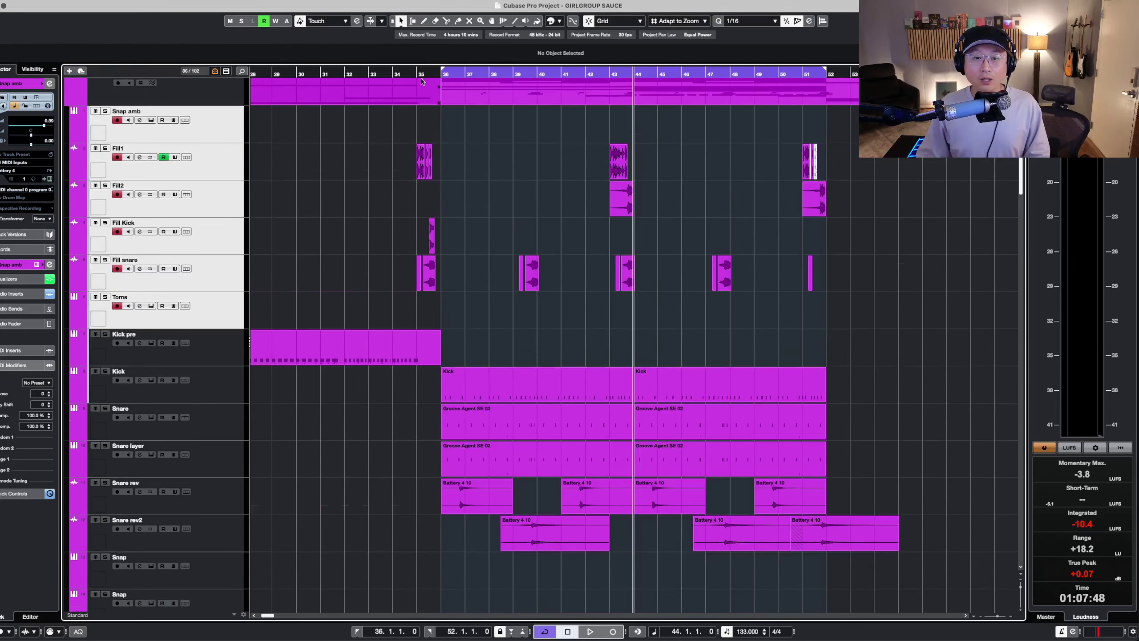
- Solo the GROUP DRUMS folder and play the chorus drums from bar 36
click(444, 72)
click(230, 99)
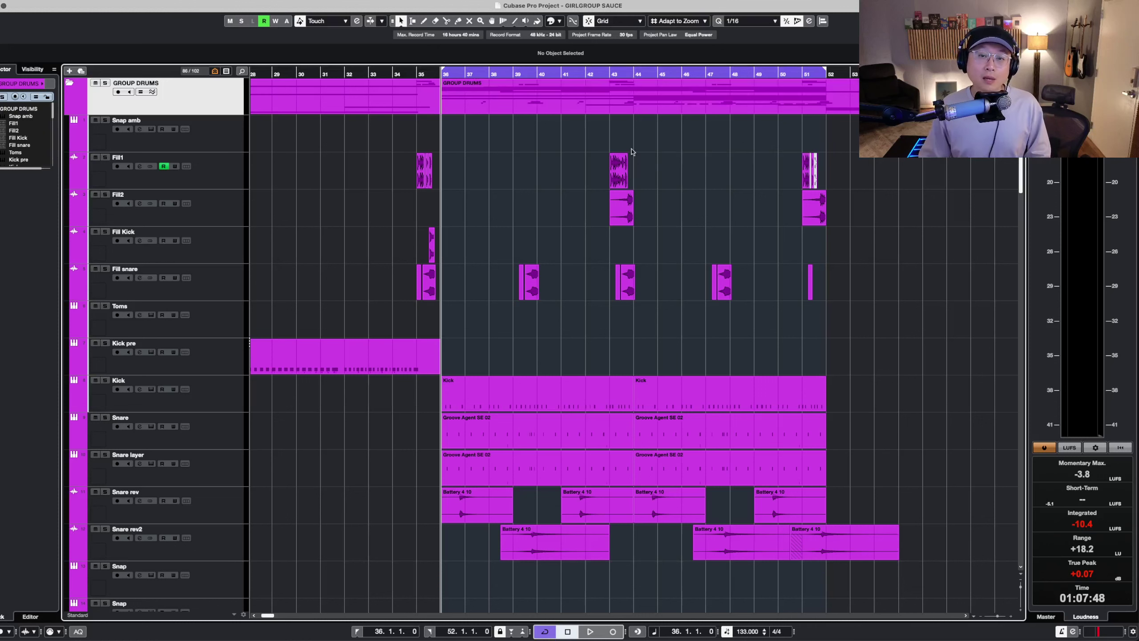
key(s)
key(shift+g)
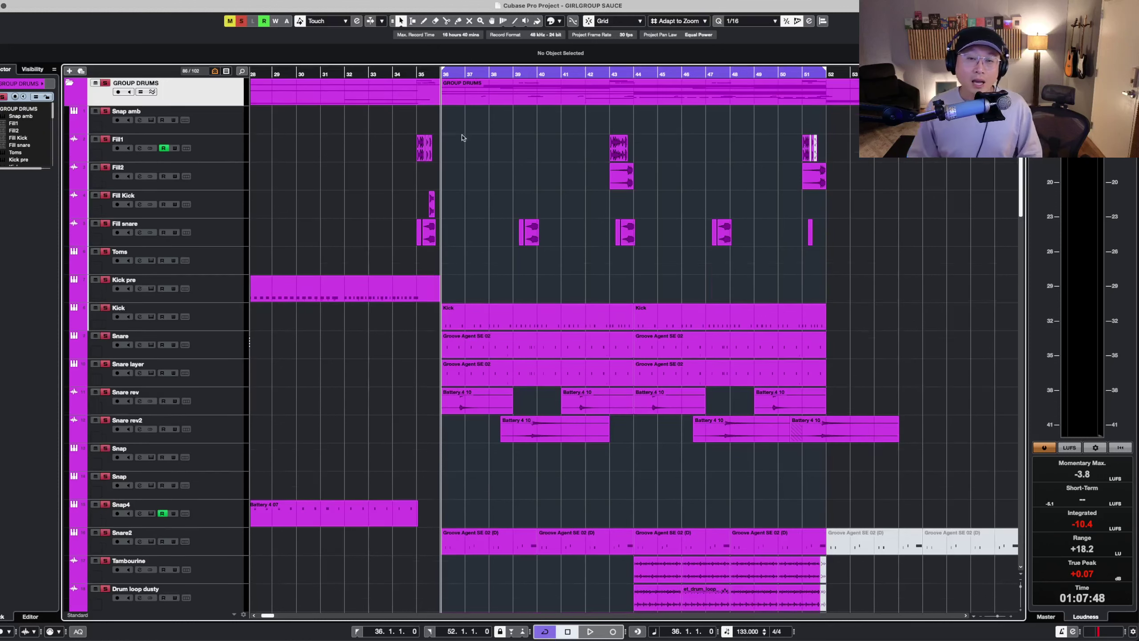
scroll(497, 160, down, 4)
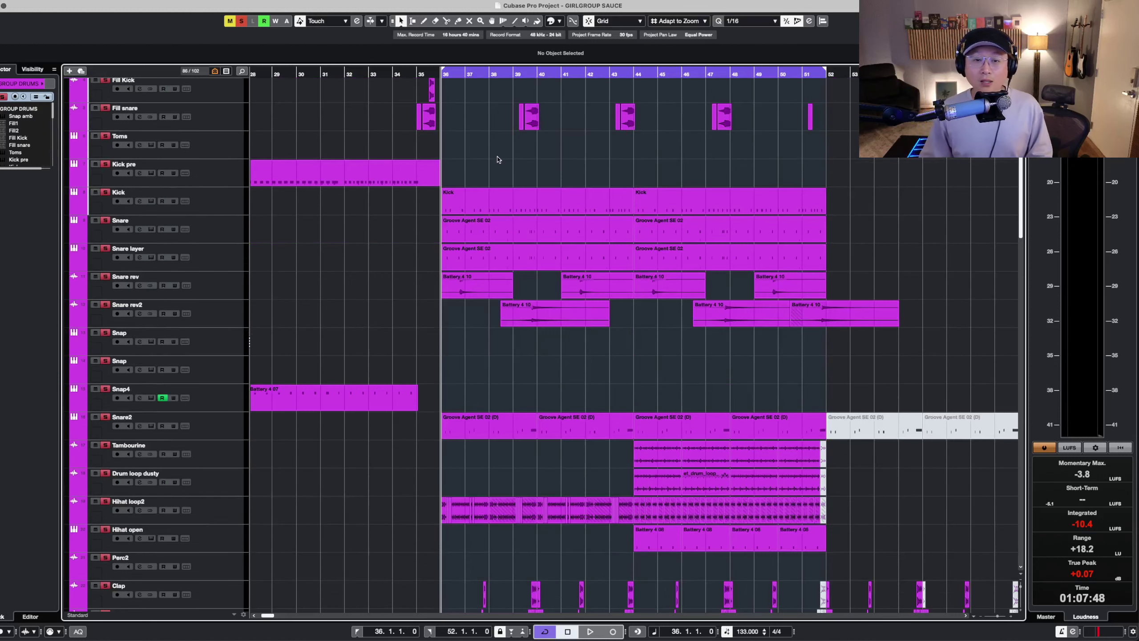
scroll(350, 189, down, 9)
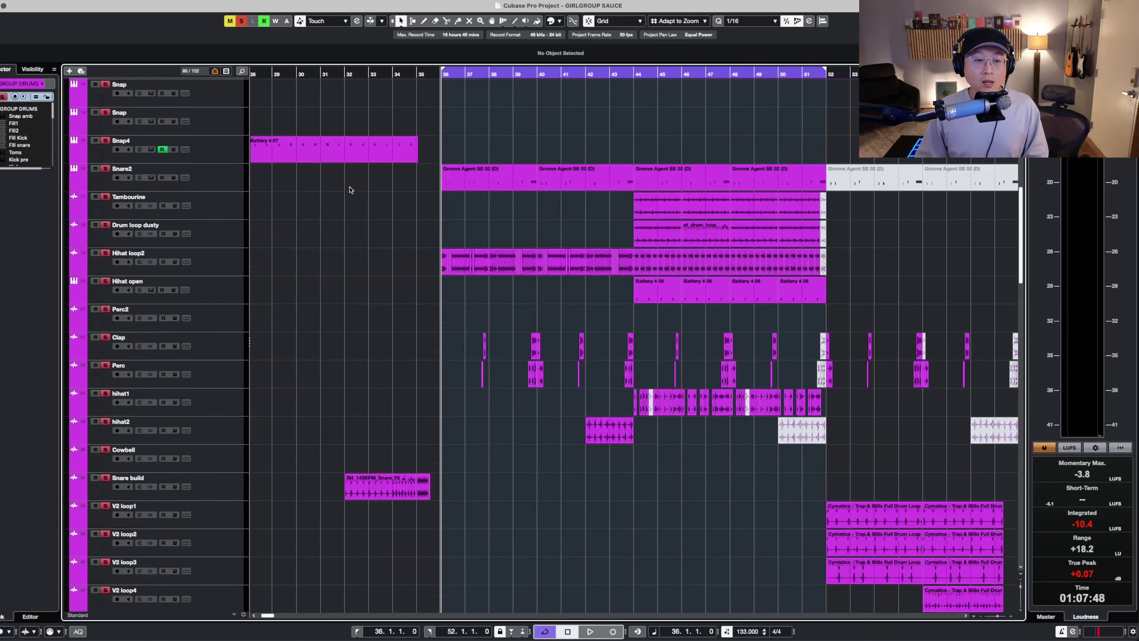
scroll(351, 190, down, 1)
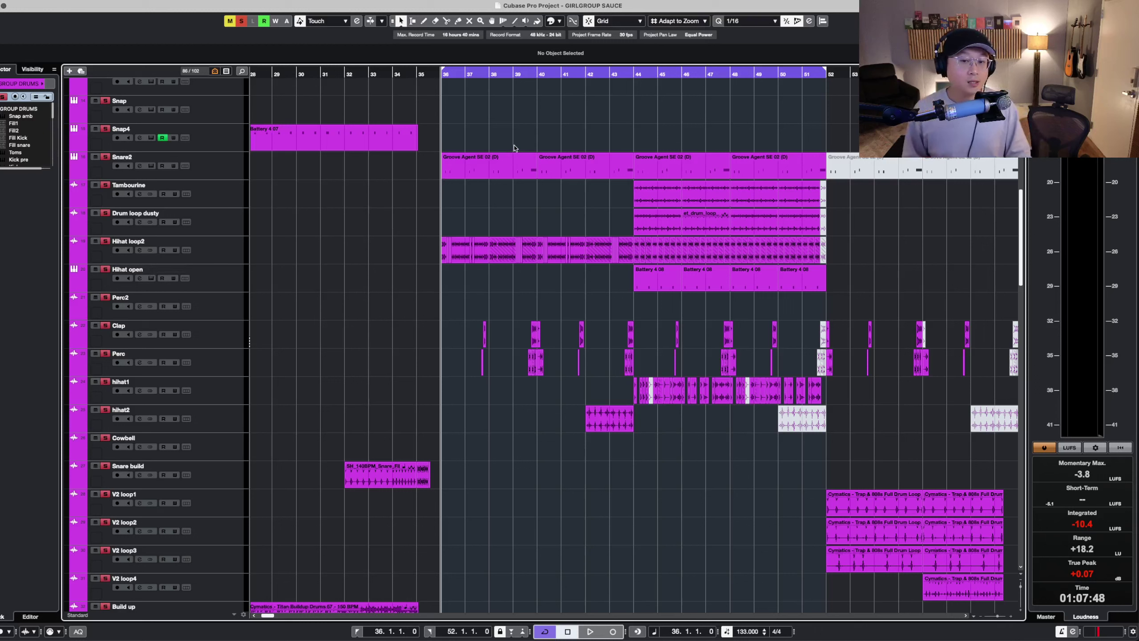
key(space)
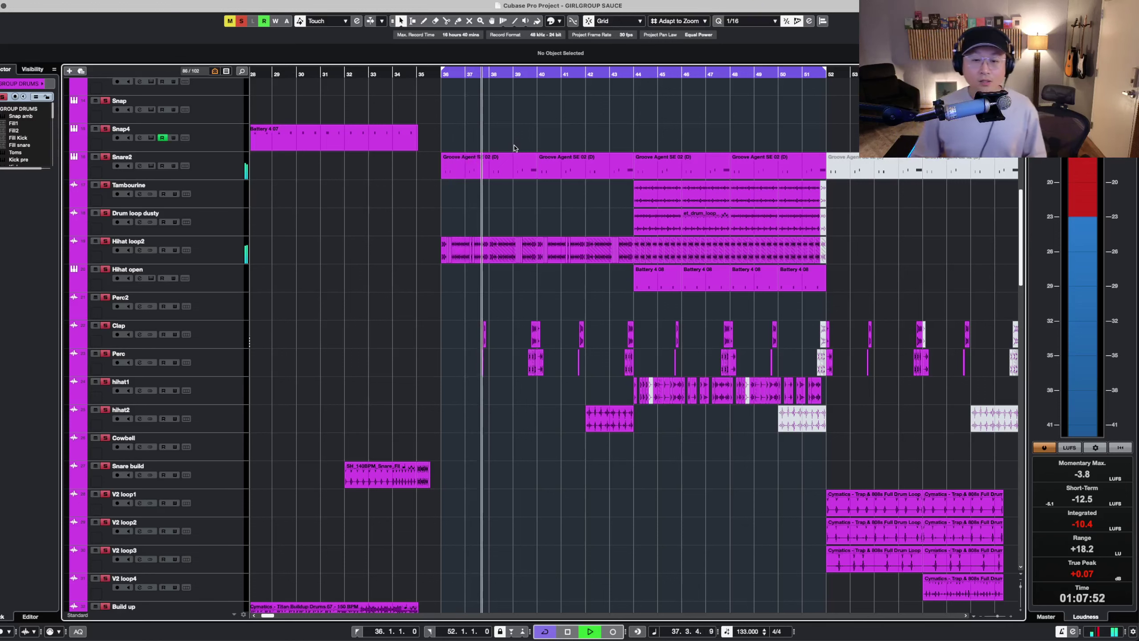
- Examine the drum tracks from the fills down to hihat2 while the chorus drums play, and stop playback
key(shift+h)
key(shift+h)
scroll(515, 251, up, 3)
key(h)
key(h)
key(h)
key(h)
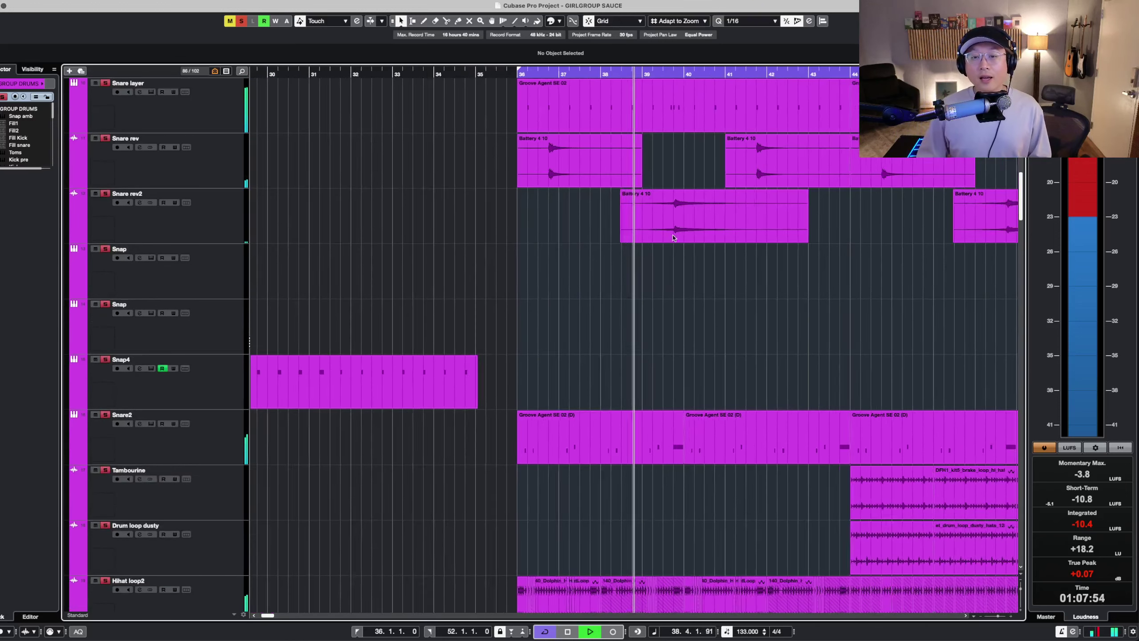
scroll(699, 205, up, 3)
scroll(684, 207, up, 5)
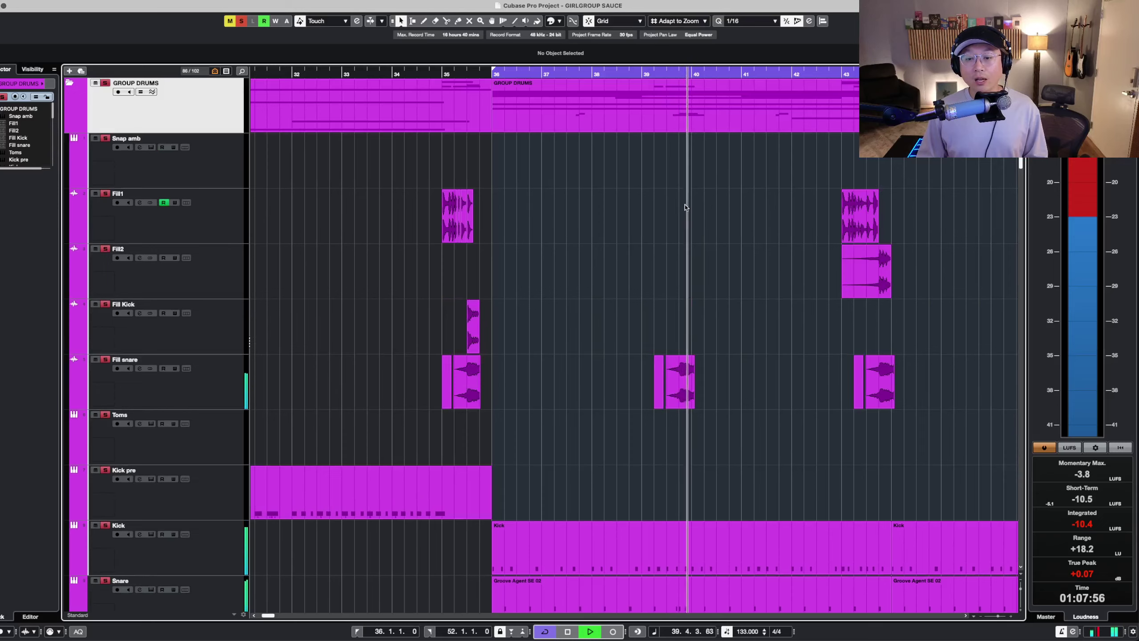
scroll(756, 244, down, 15)
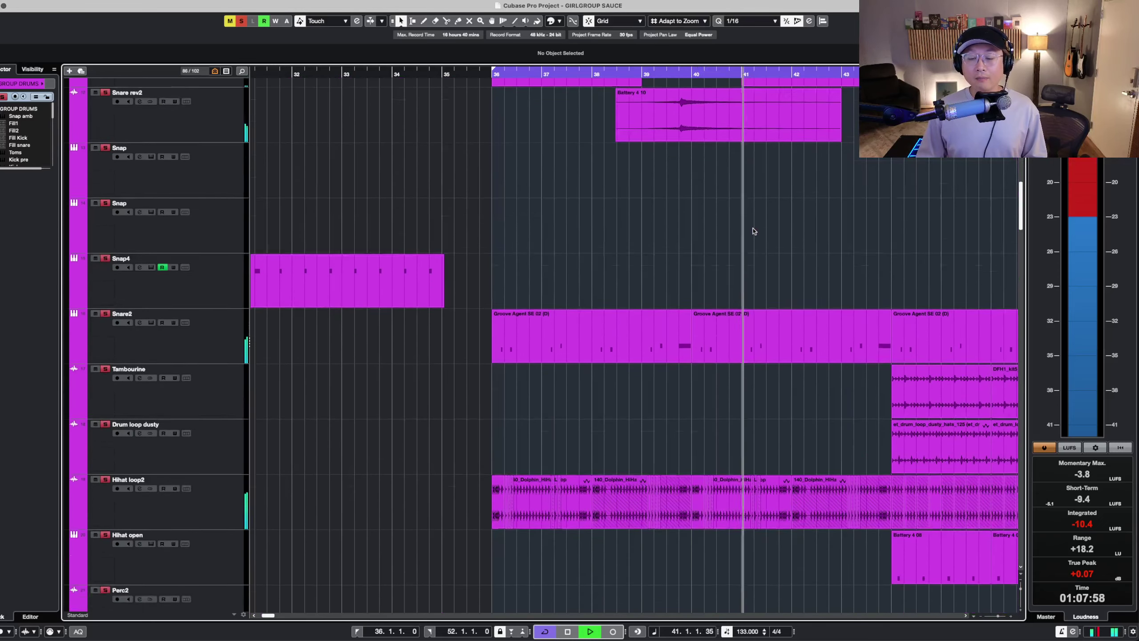
key(h)
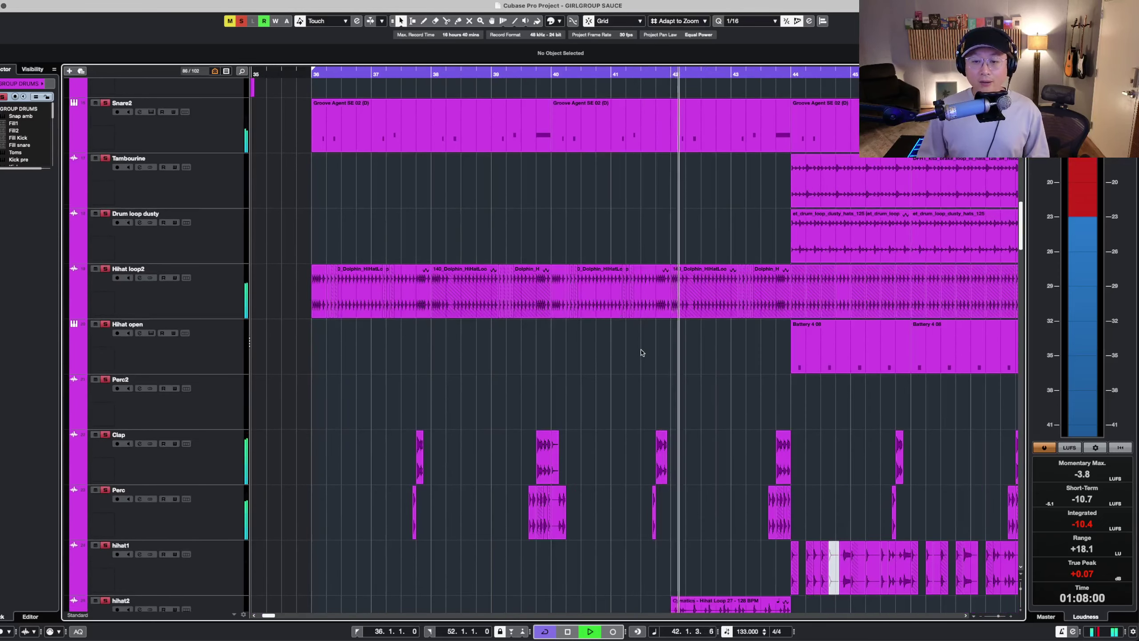
scroll(640, 343, down, 1)
key(space)
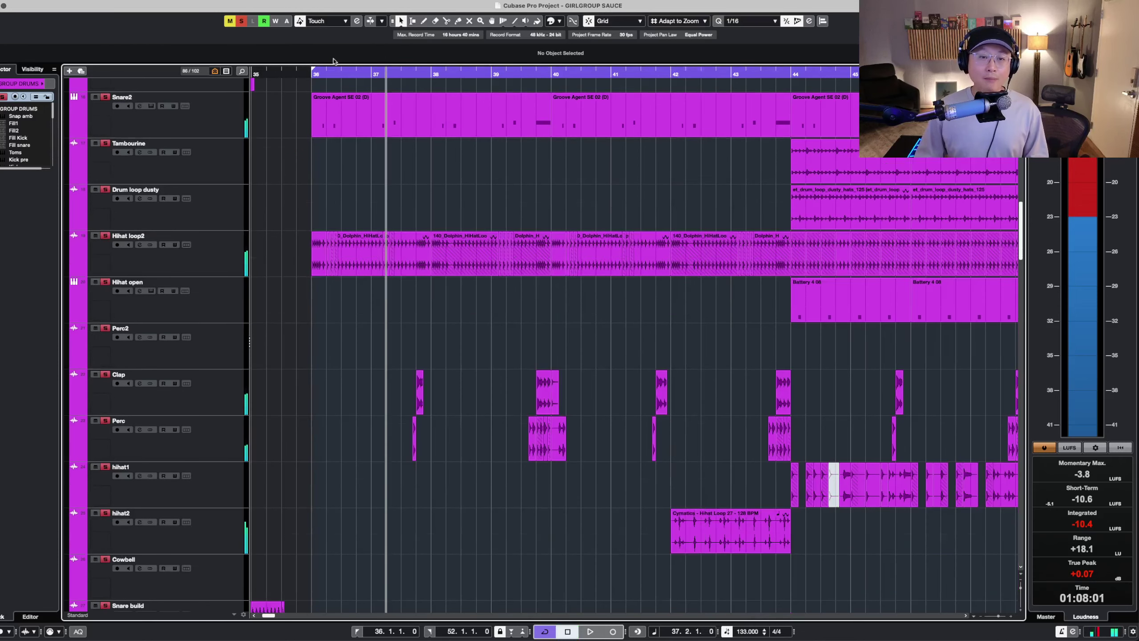
- Solo the Clap track and listen to it from around bar 37, ending with the solo cleared
scroll(273, 285, down, 8)
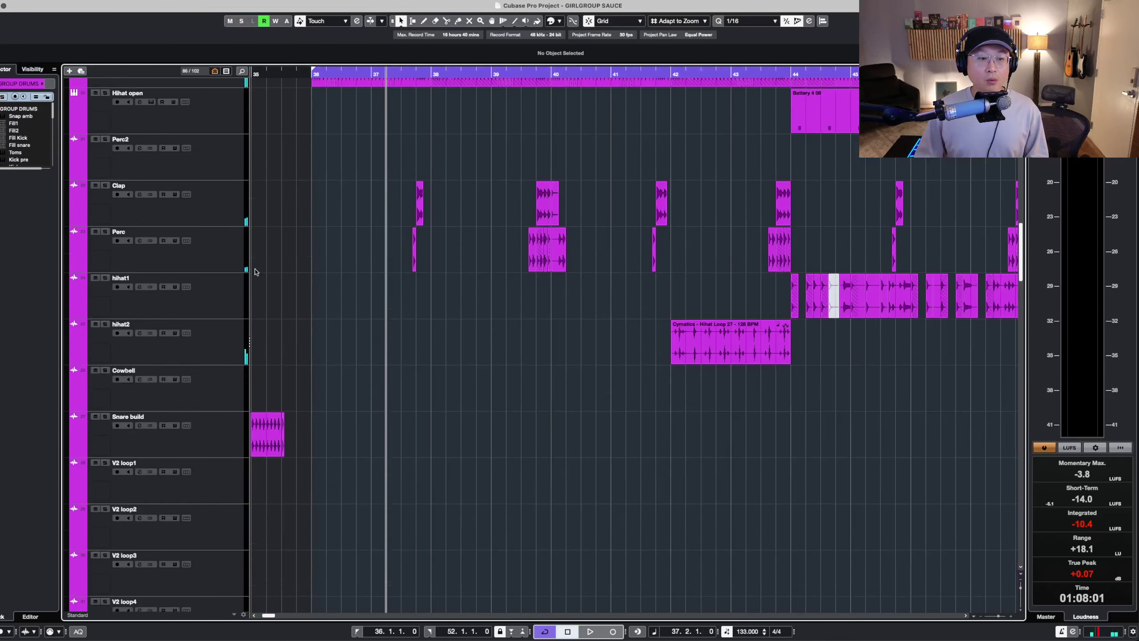
click(220, 198)
click(402, 72)
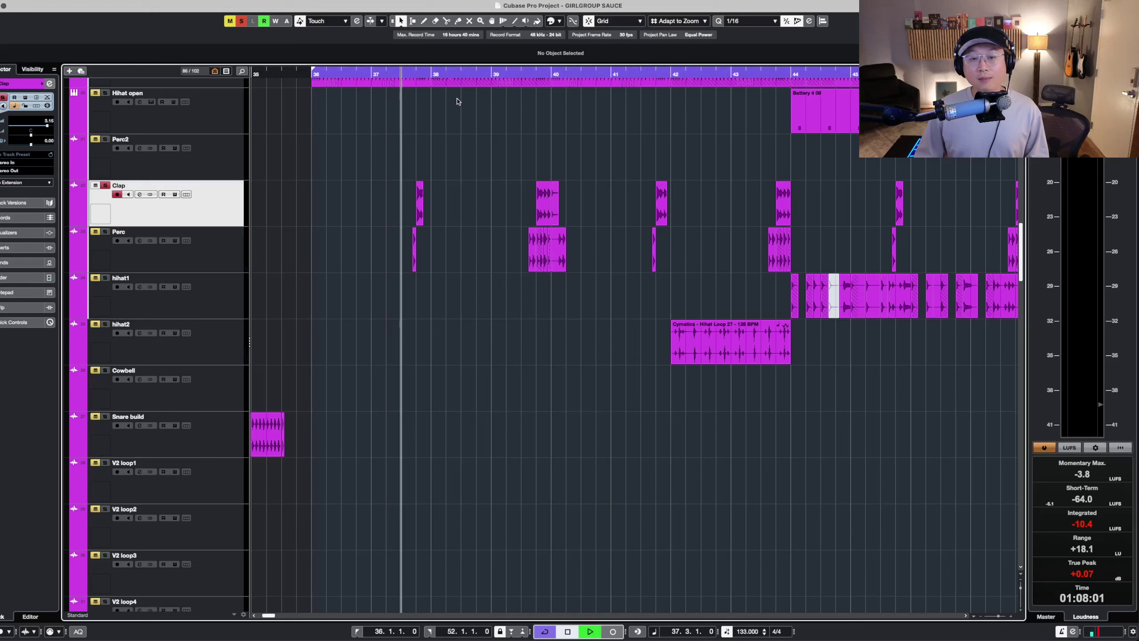
key(s)
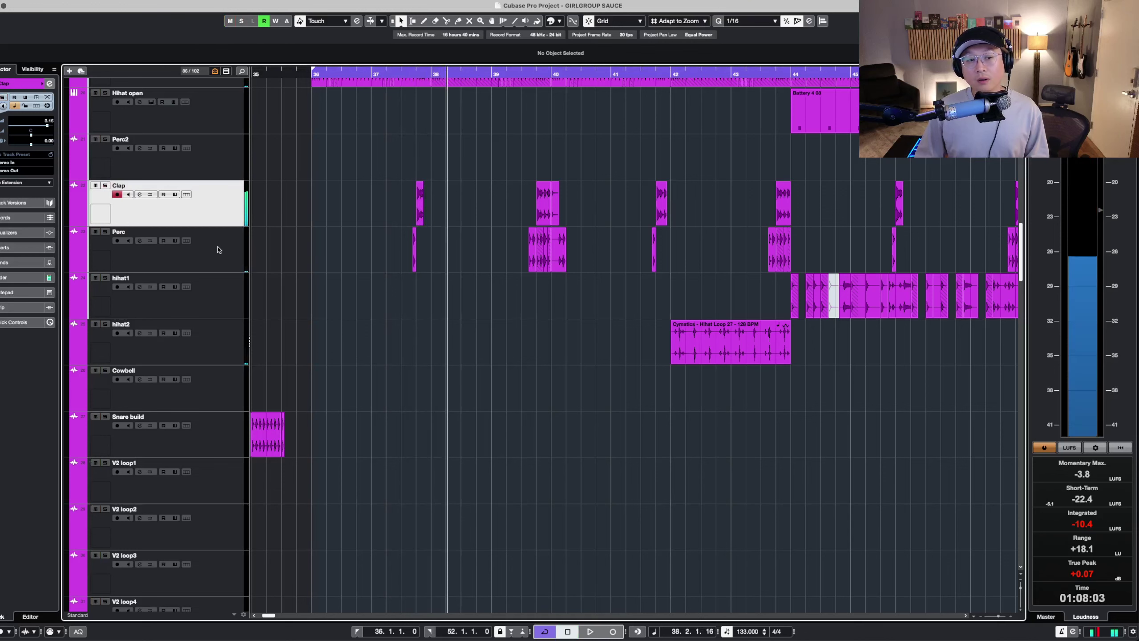
- Select the Kick, Snare and Snare layer tracks and listen to them within the full soloed drums
click(218, 249)
scroll(431, 284, down, 6)
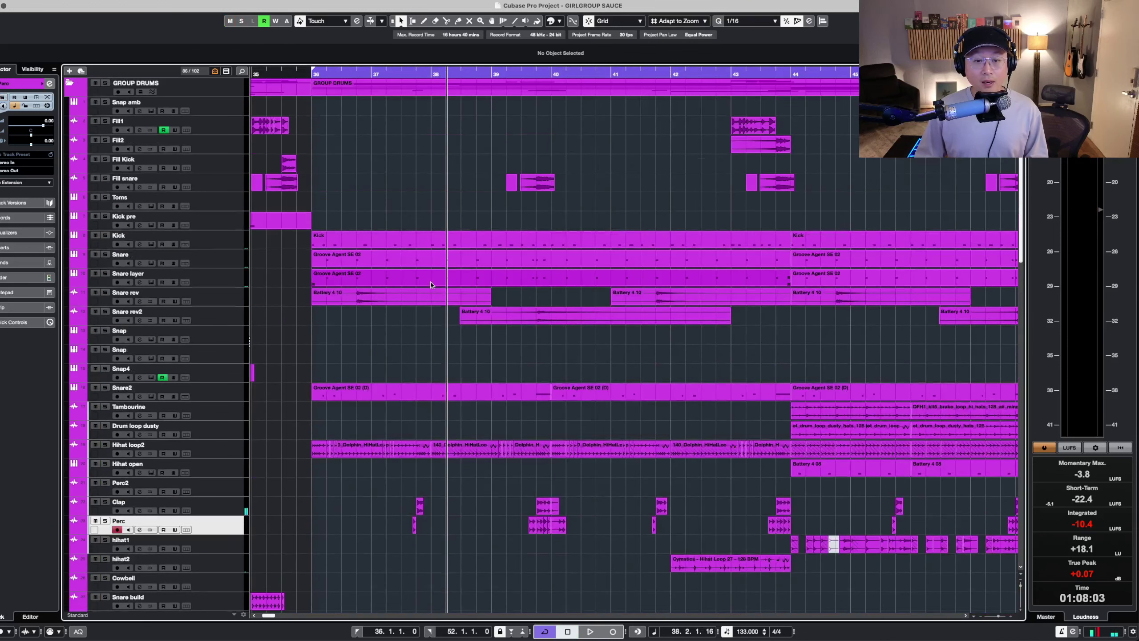
click(219, 282)
shift+click(228, 247)
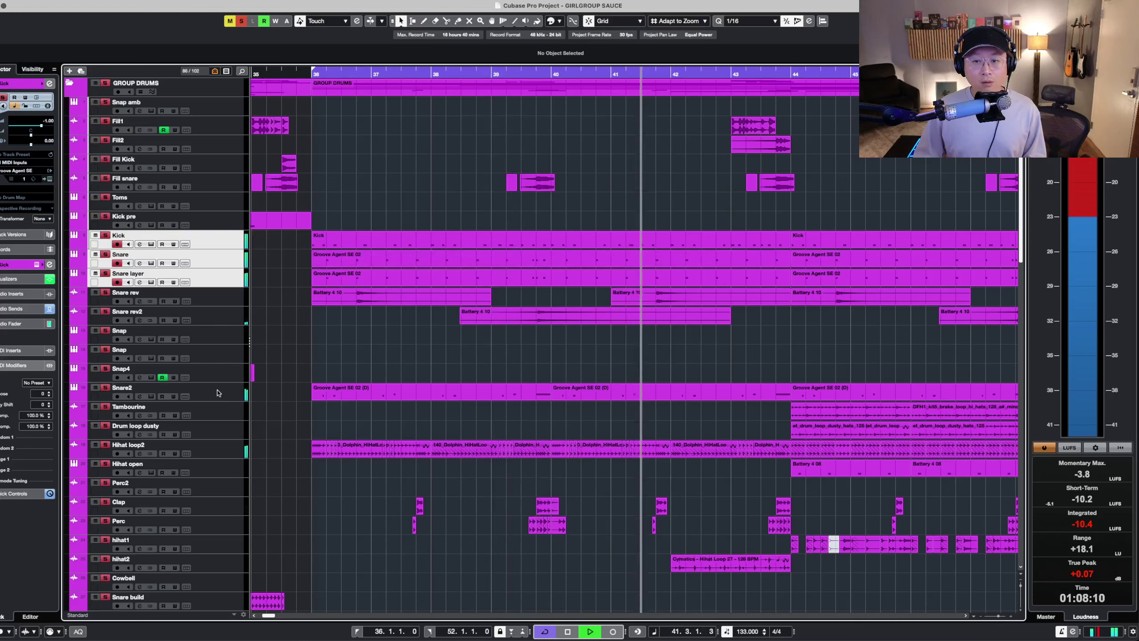
key(space)
- Solo the Snare rev track alone and listen to its reversed snares in the chorus around bars 36 to 42
click(234, 297)
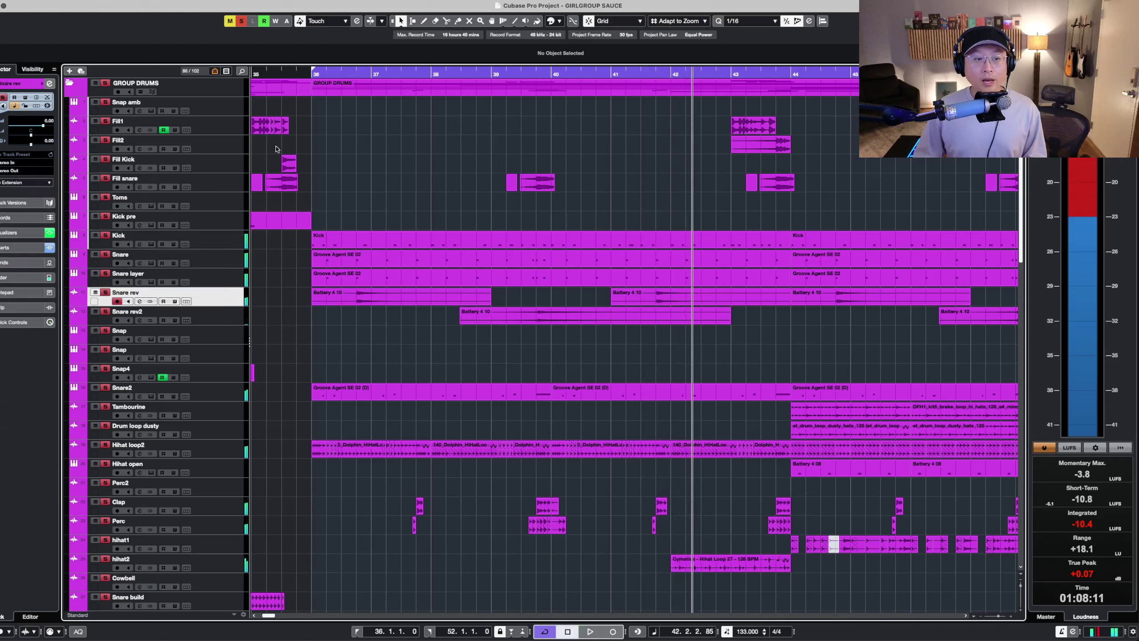
key(space)
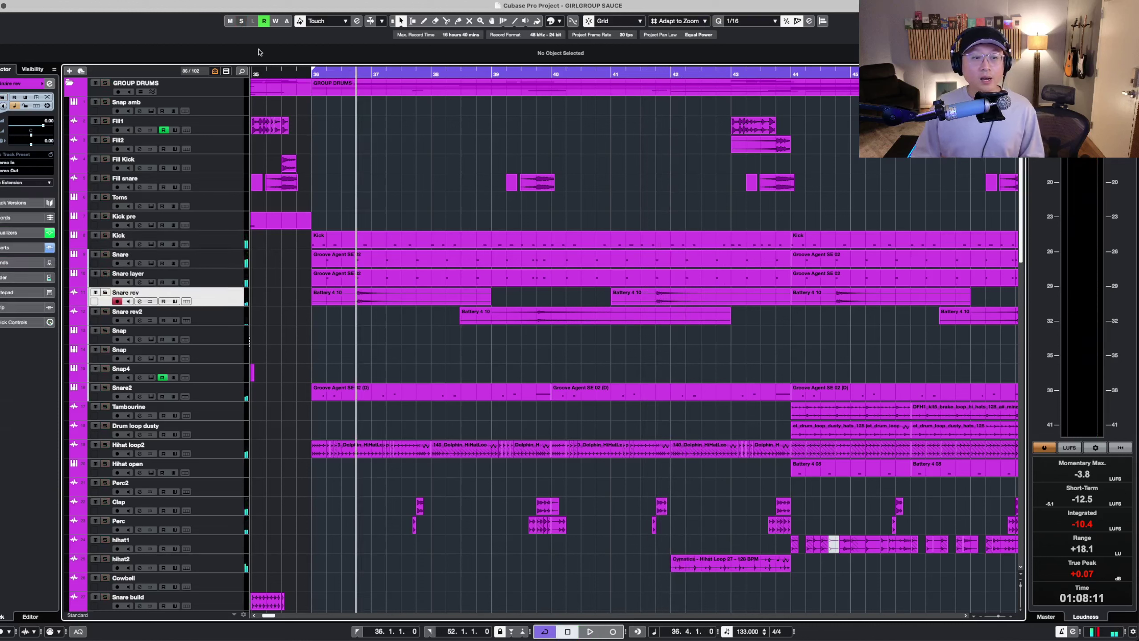
key(s)
right_click(378, 161)
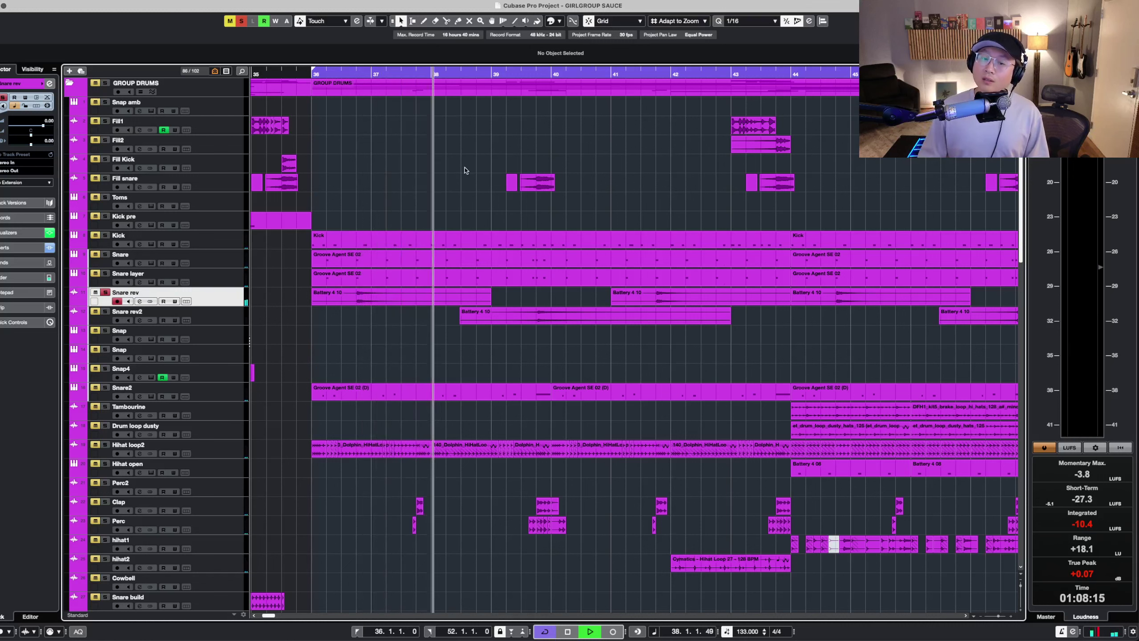
click(634, 74)
key(g)
key(g)
key(g)
key(g)
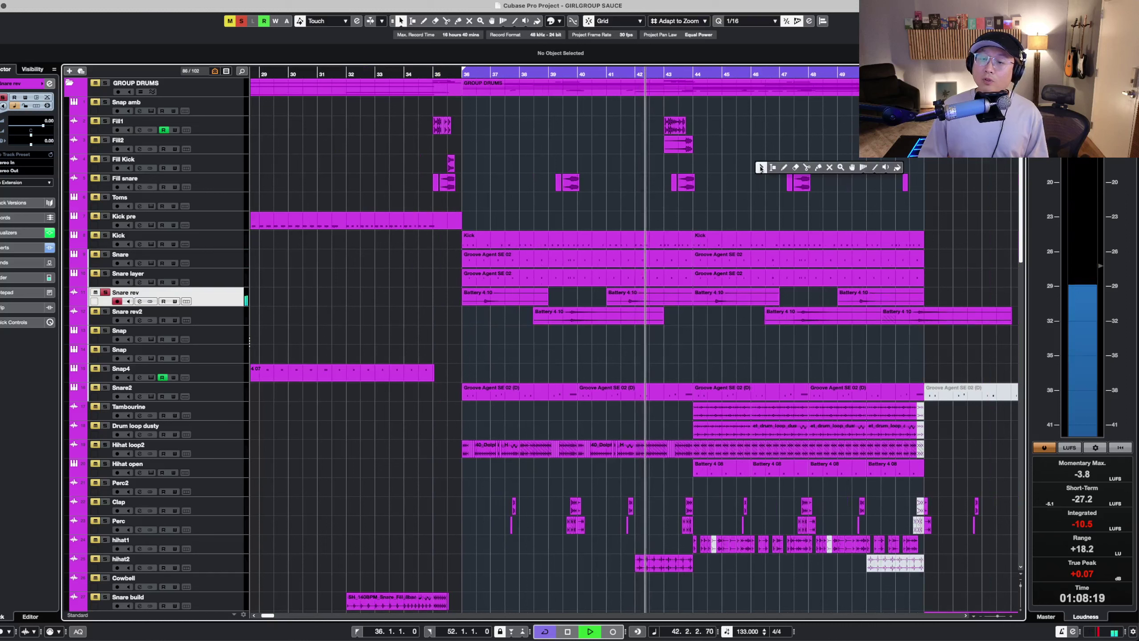
key(space)
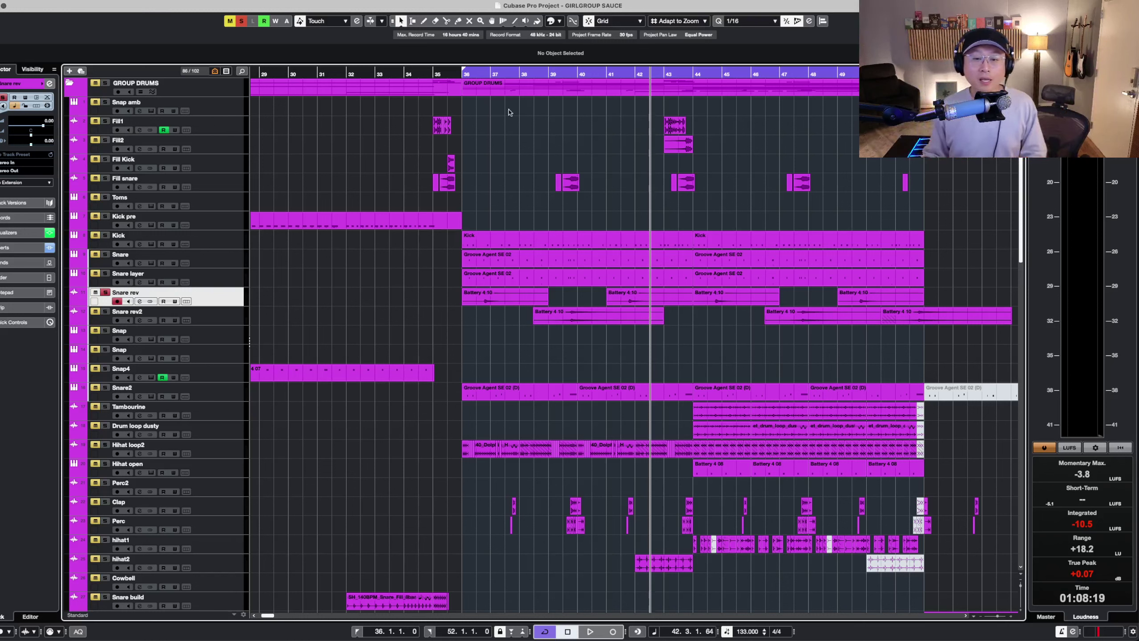
- Replace the Snare rev solo with the GROUP DRUMS and GROUP BASS folders and play them from bar 36
key(space)
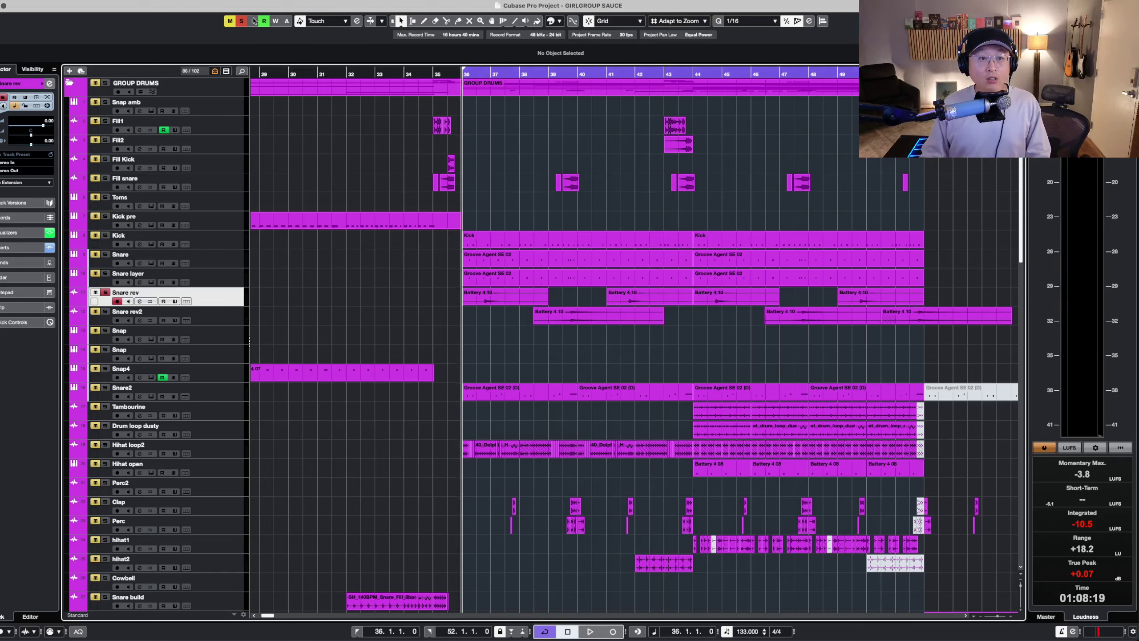
click(216, 90)
scroll(511, 175, down, 12)
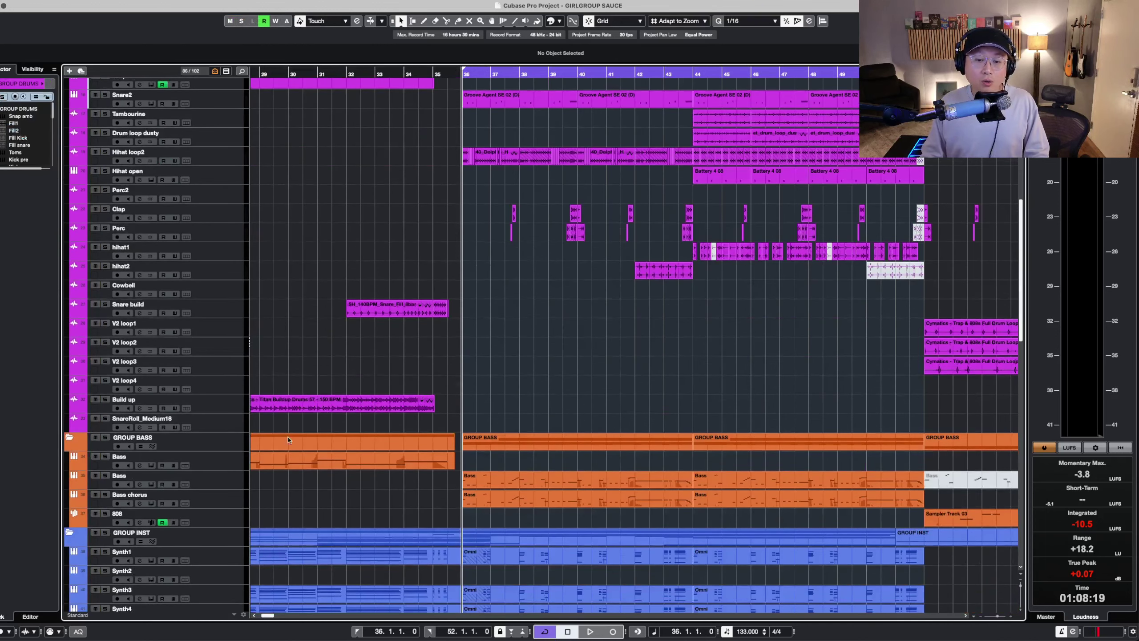
key(s)
click(226, 449)
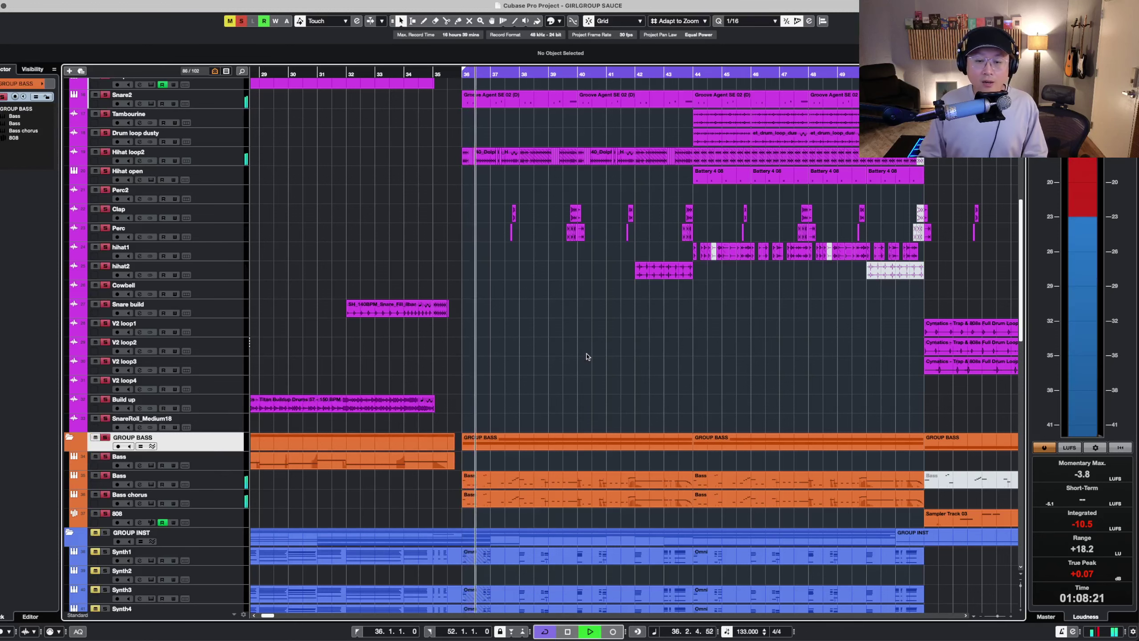
- Examine where the bass parts sit in the whole arrangement and up close in the chorus from bar 36
scroll(587, 357, down, 1)
key(g)
key(g)
key(g)
key(g)
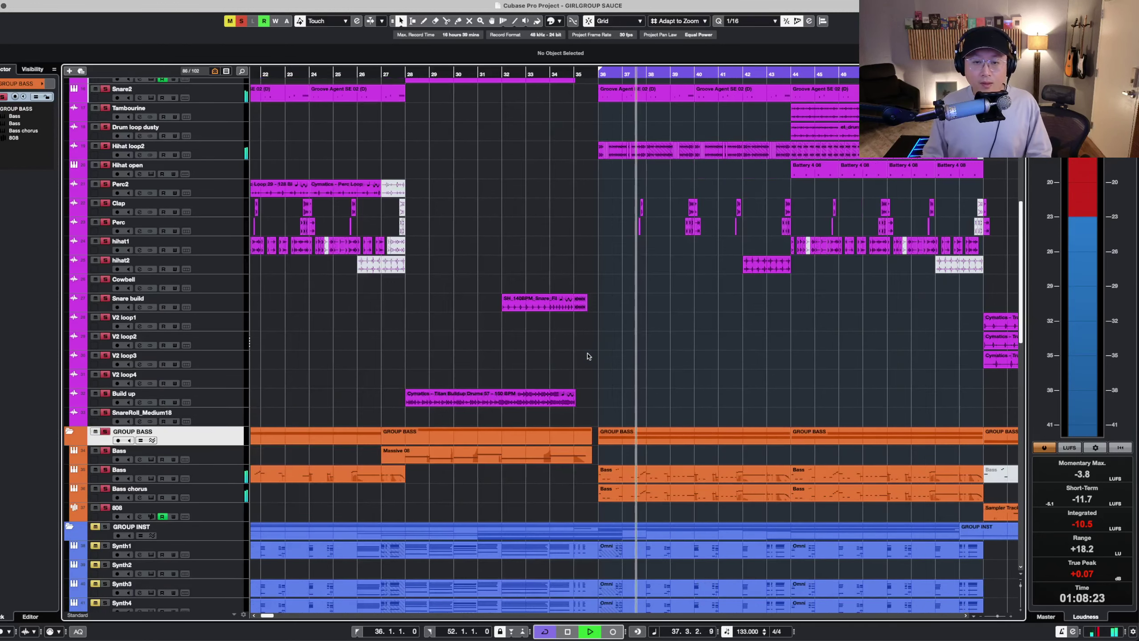
key(shift+h)
key(g)
key(g)
key(g)
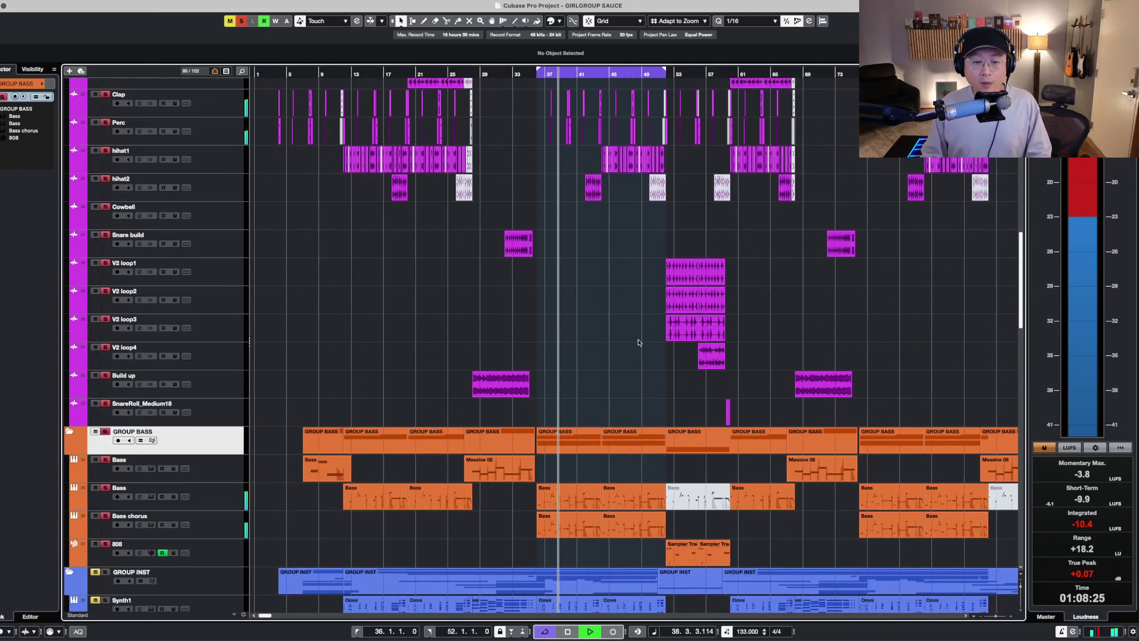
scroll(633, 338, down, 6)
key(h)
key(h)
key(h)
key(h)
key(h)
key(h)
key(h)
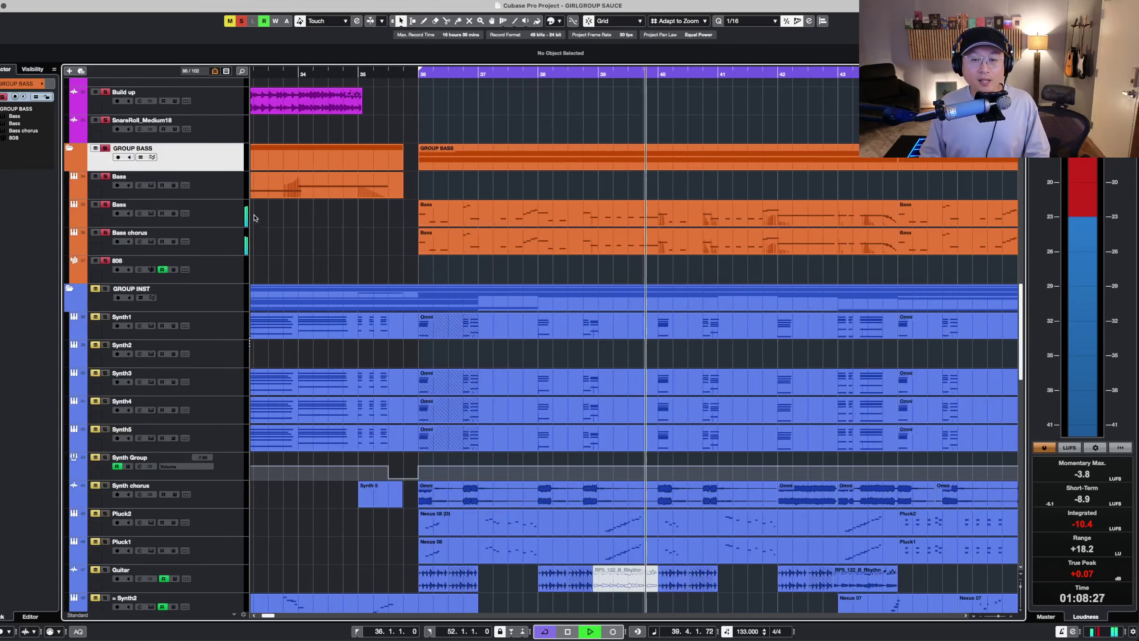
- Clear the folder solos and solo the chorus Bass track above Bass chorus to hear it alone
key(space)
click(241, 20)
click(227, 219)
key(s)
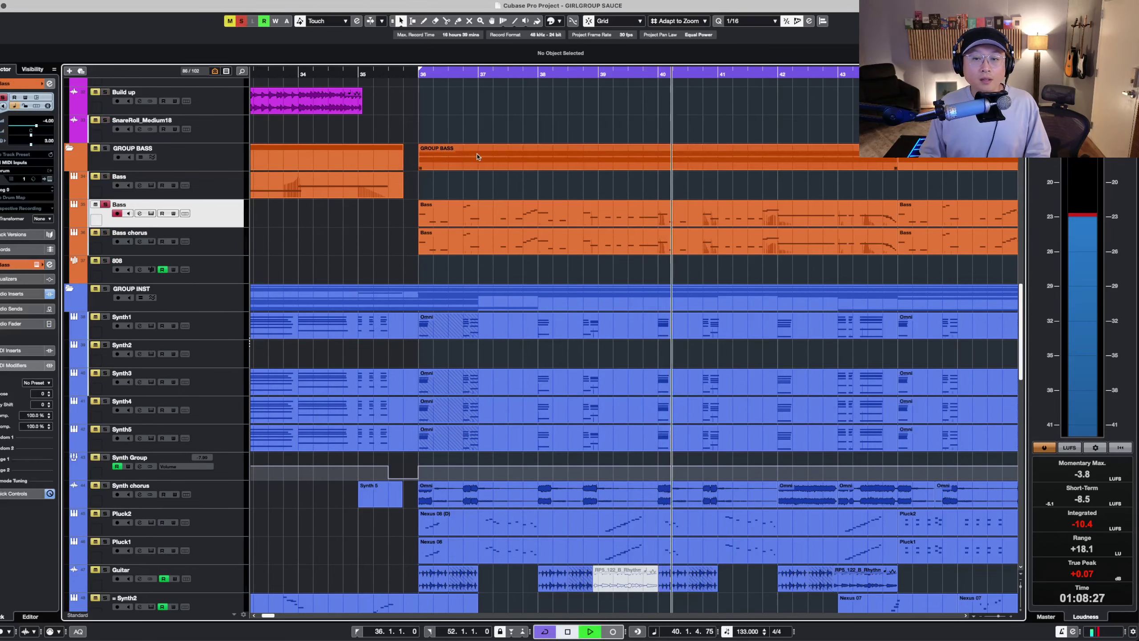
key(g)
key(g)
key(g)
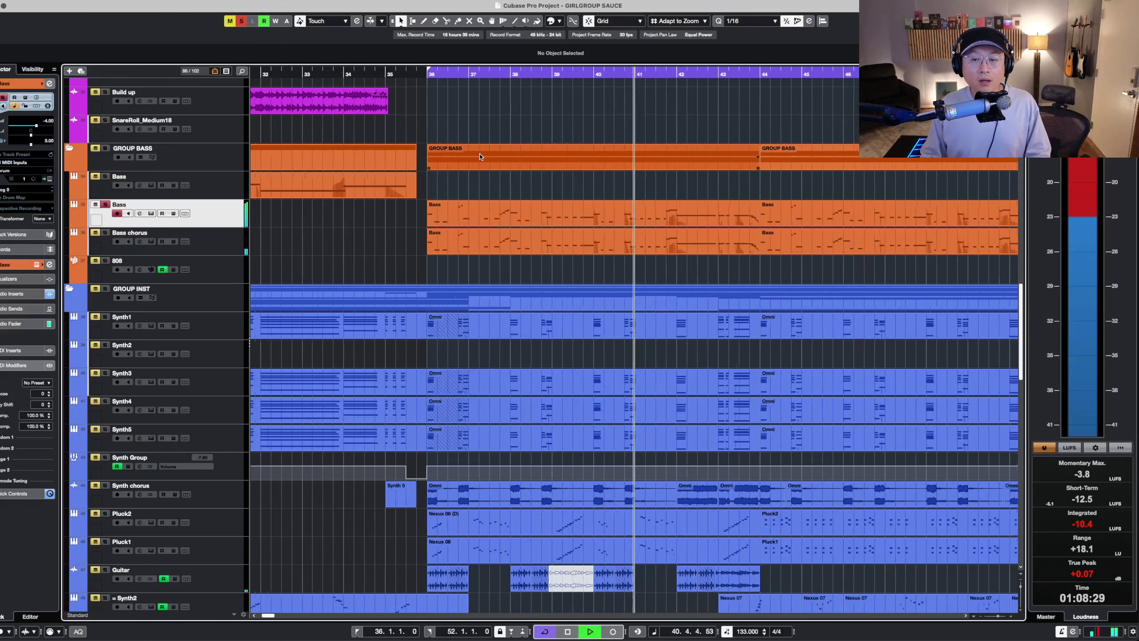
key(space)
- Solo the Bass chorus track and play it from bar 36
click(231, 247)
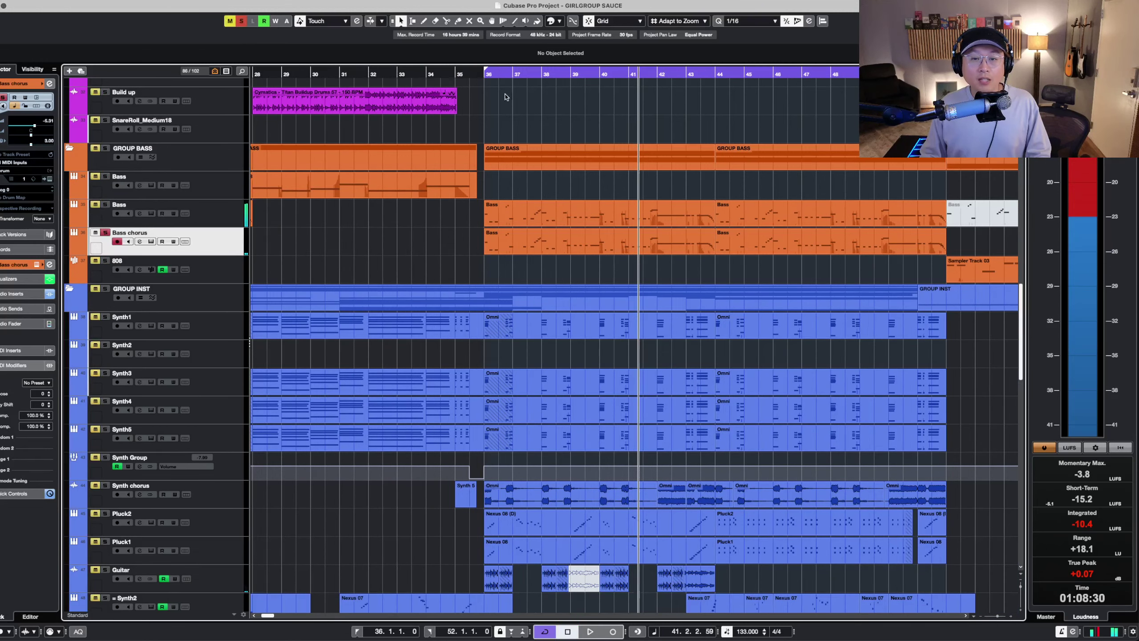
click(488, 74)
key(space)
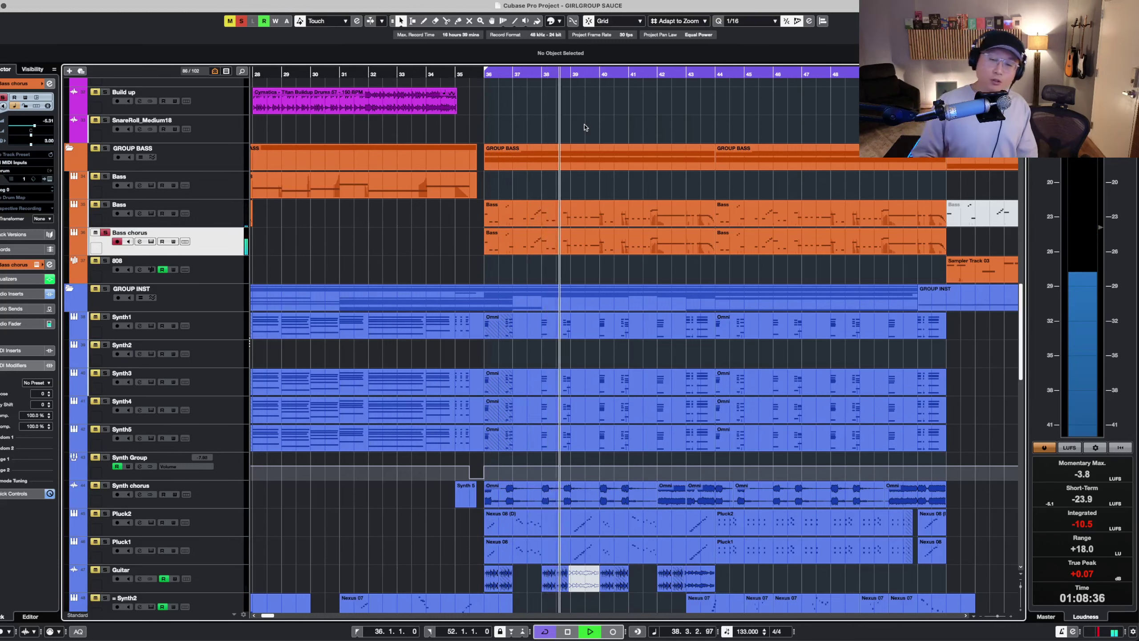
- Add the Bass track to the solo and mute Bass chorus to compare the bass with and without the layer
click(226, 217)
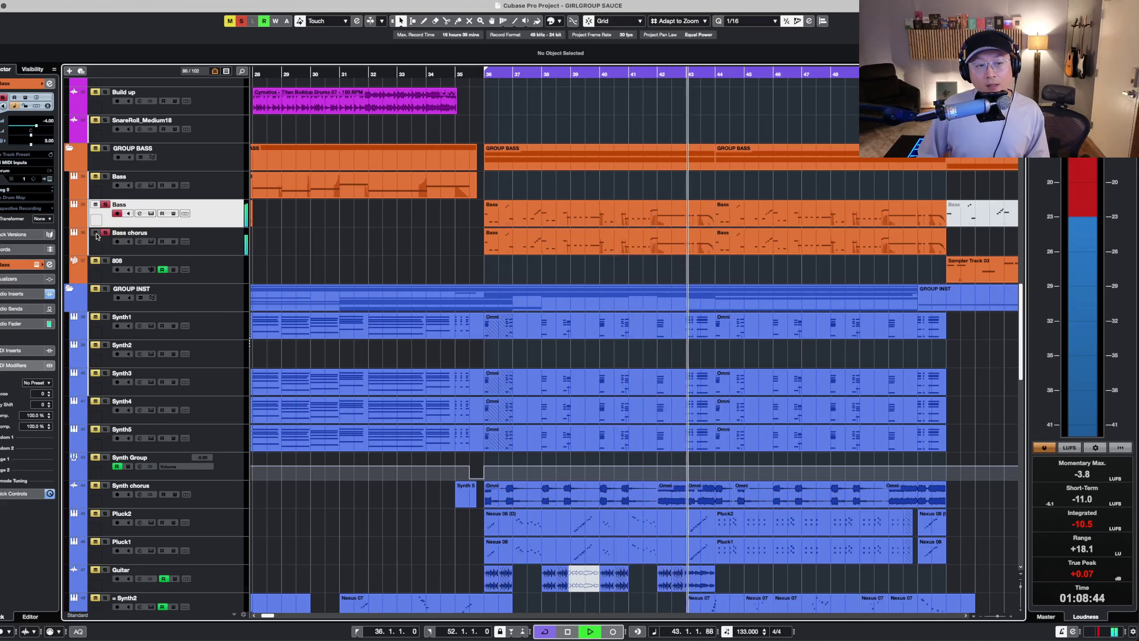
click(96, 233)
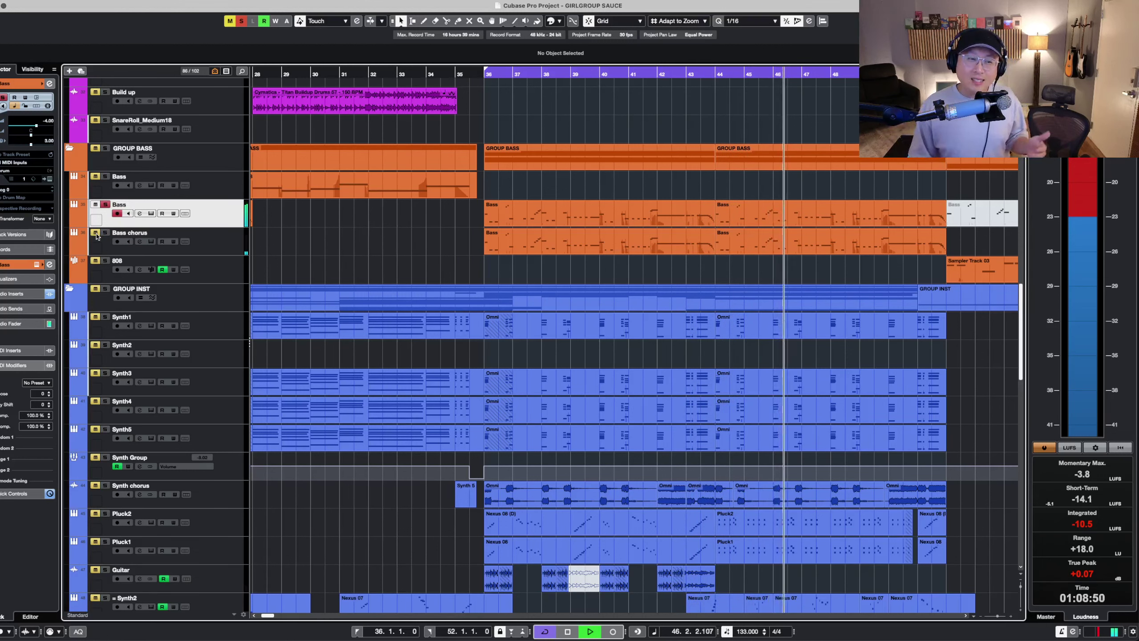
- Bring Bass chorus back in alongside the soloed Bass track, stop playback and clear all solos
click(96, 233)
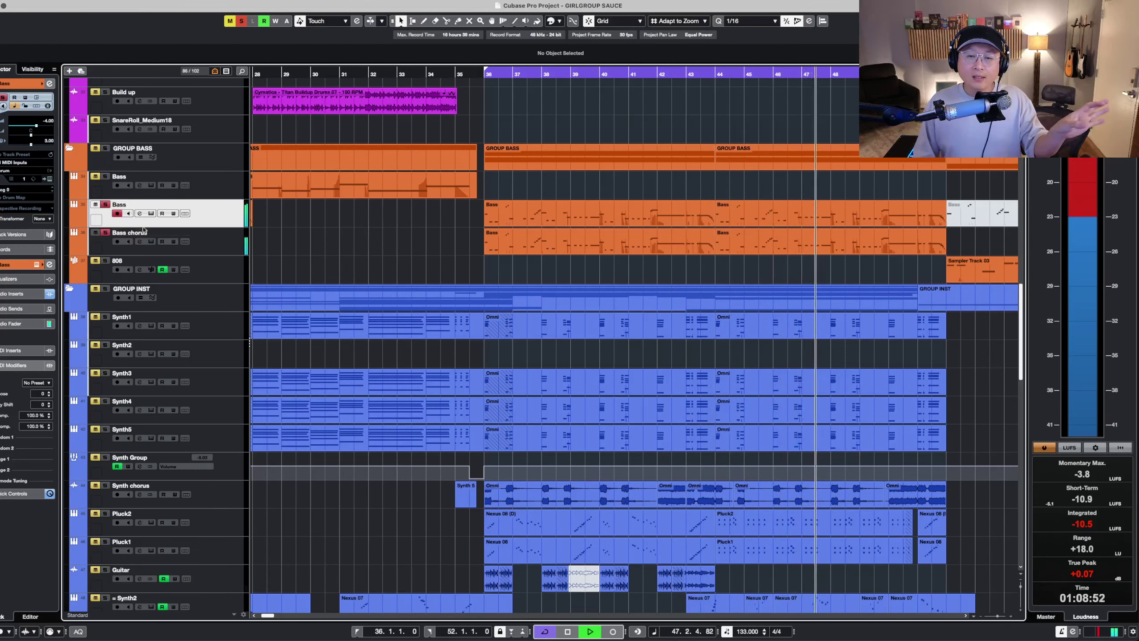
key(space)
click(241, 21)
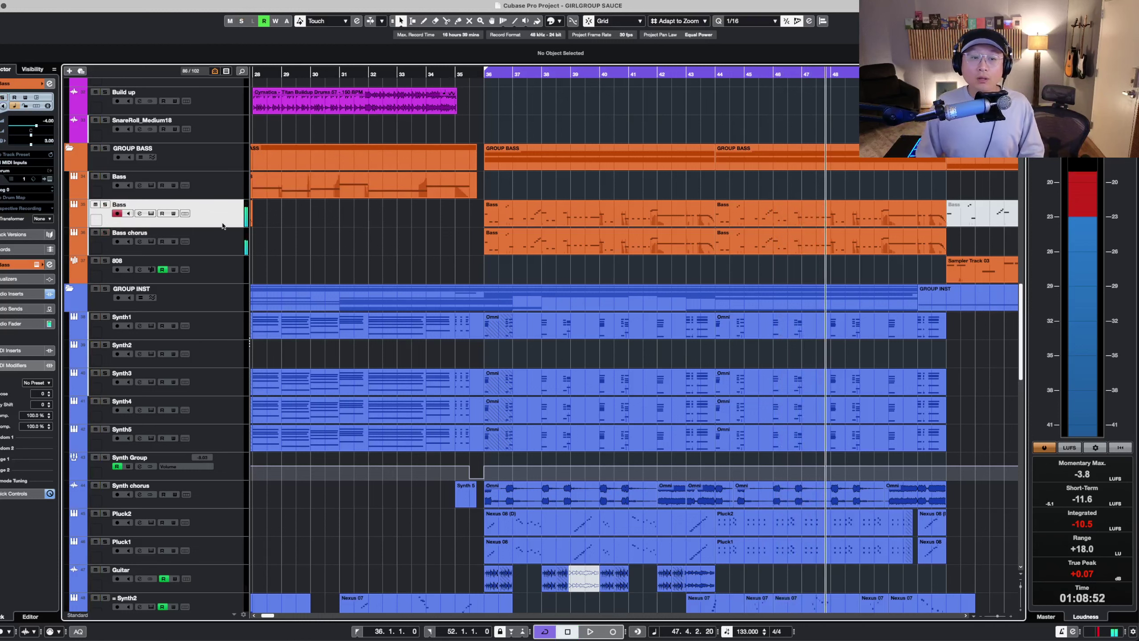
- Open the Bass chorus track's Serum instrument to view its BS - Deep City preset, and close the plug-in window
key(shift+h)
key(shift+h)
key(shift+h)
right_click(200, 236)
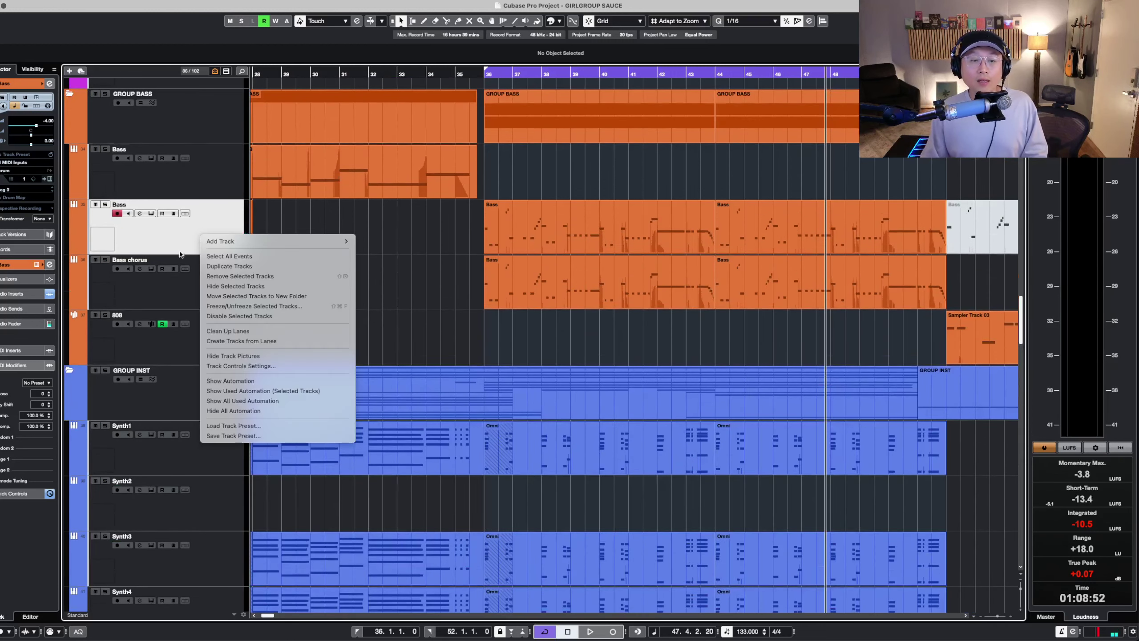
click(183, 296)
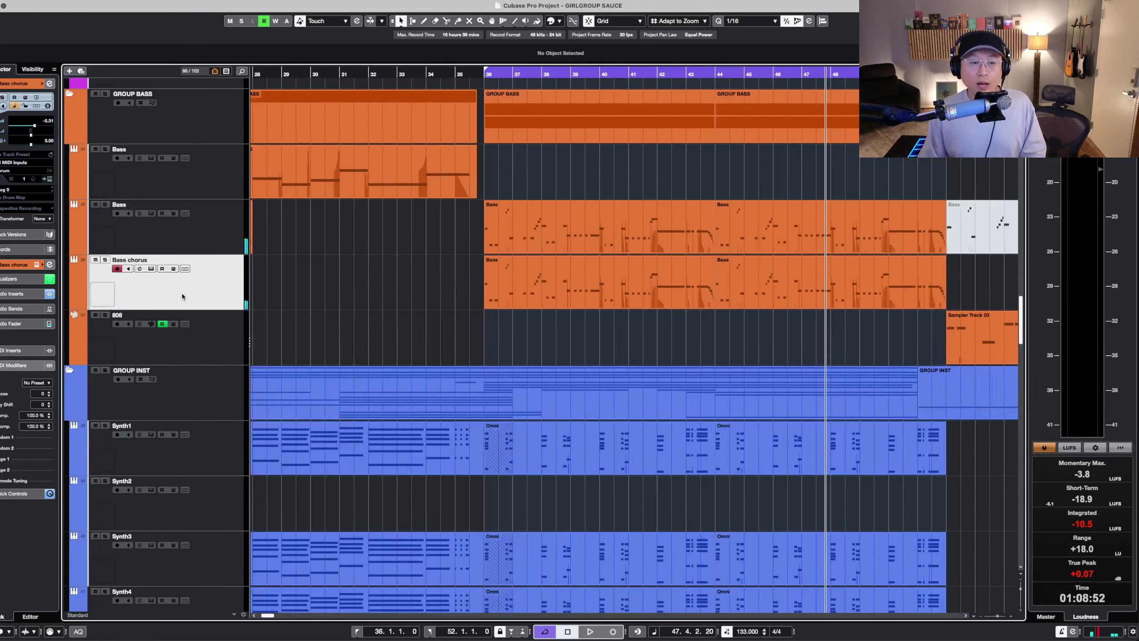
click(151, 268)
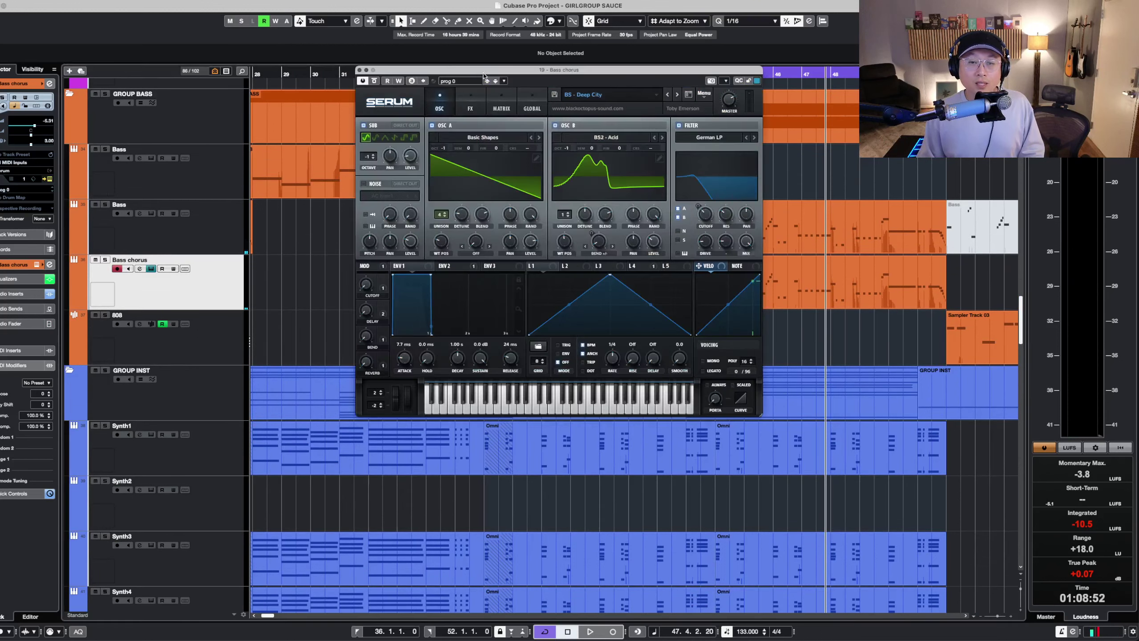
drag(490, 70, 487, 155)
click(483, 71)
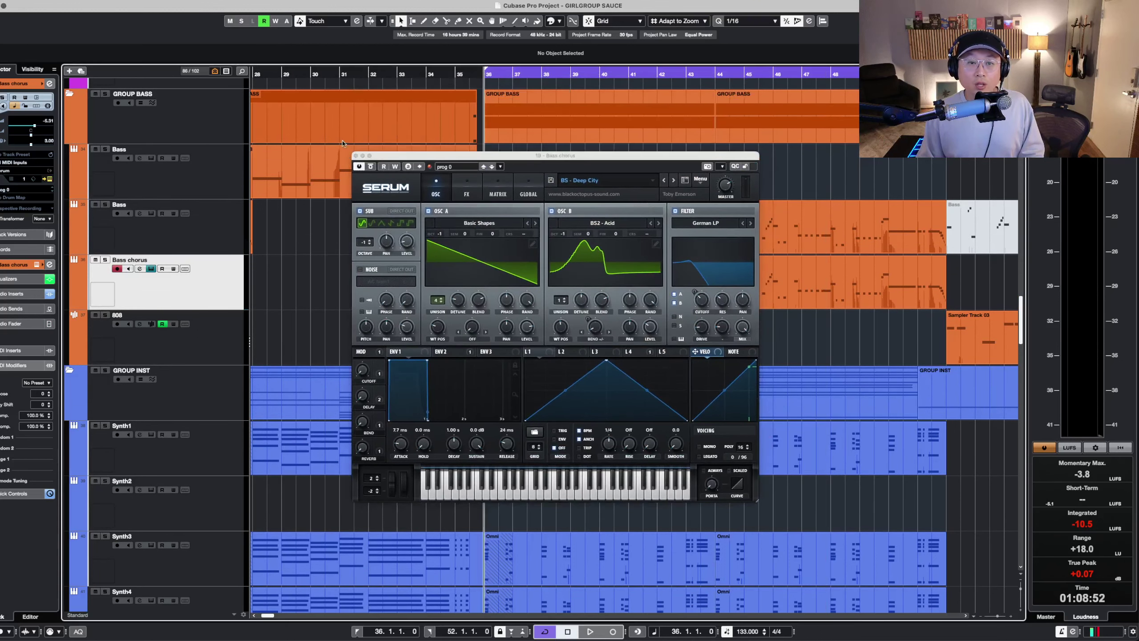
click(356, 155)
- Solo the GROUP INST folder and play the chorus instruments from bar 36
key(shift+g)
key(shift+g)
key(shift+g)
key(shift+g)
scroll(337, 258, down, 3)
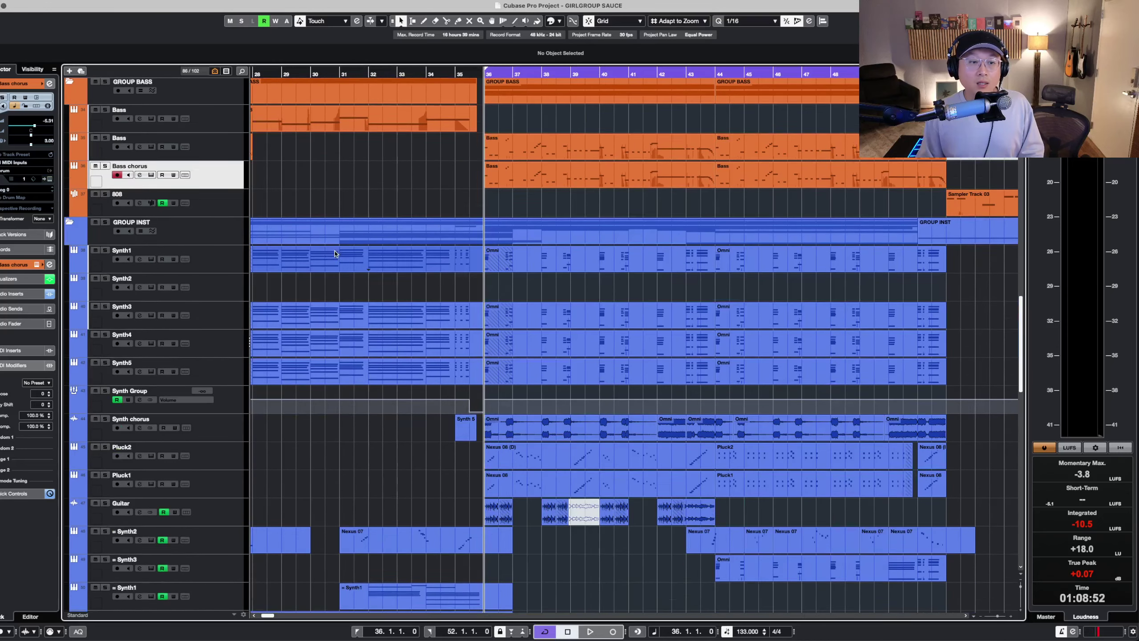
click(234, 230)
scroll(390, 260, down, 1)
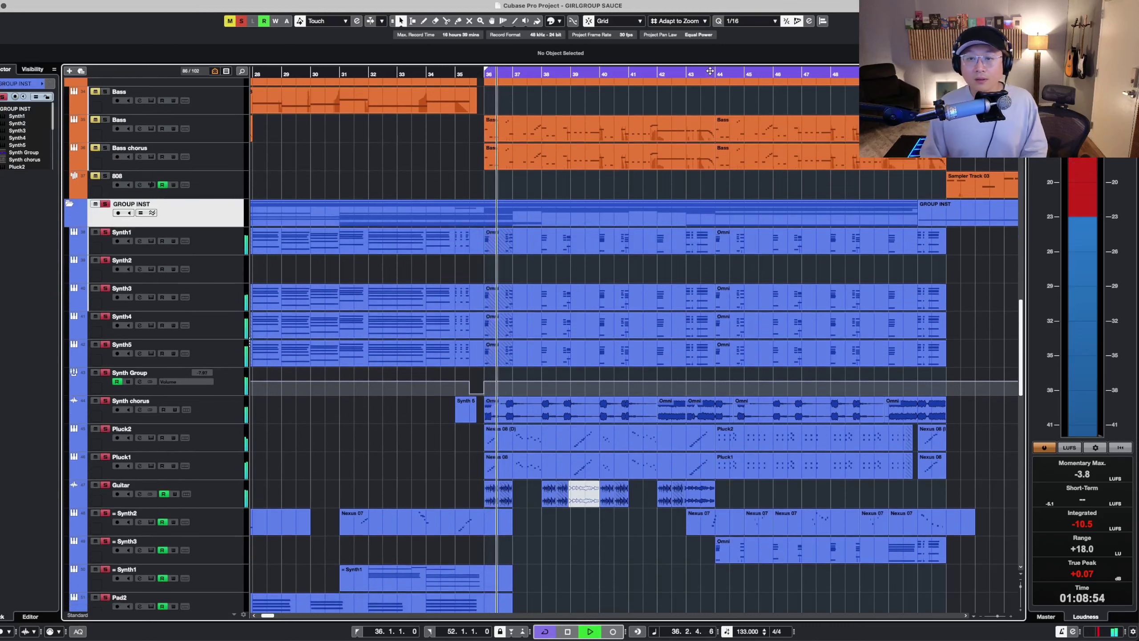
- Look through the soloed instrument tracks down to the FX folder and back up during playback
key(shift+h)
scroll(686, 314, down, 3)
scroll(687, 315, down, 3)
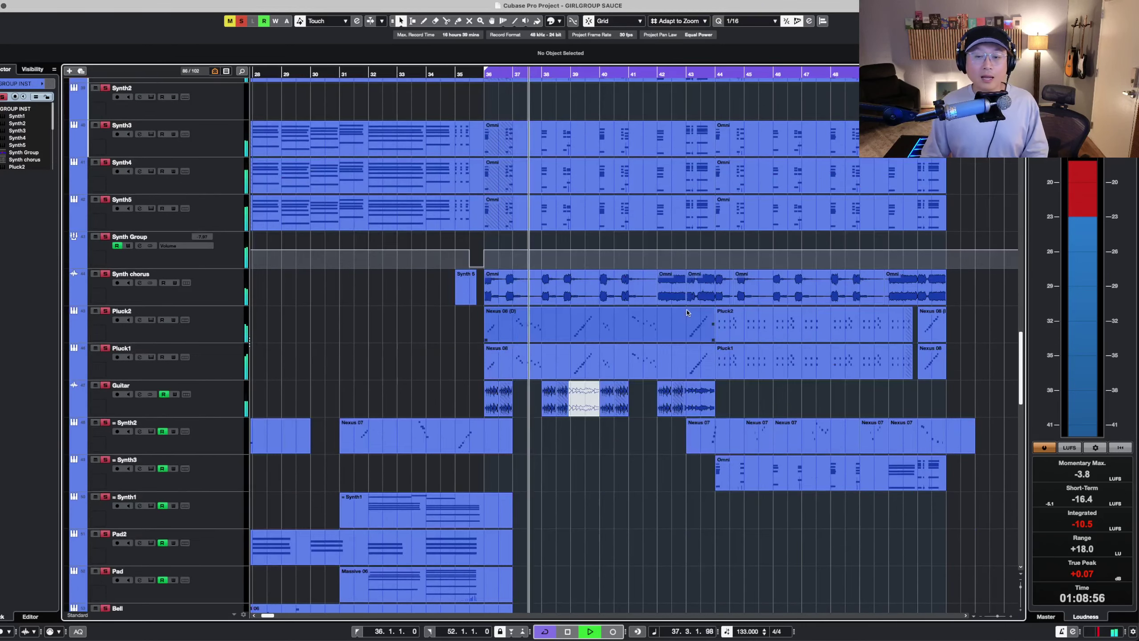
scroll(687, 312, down, 18)
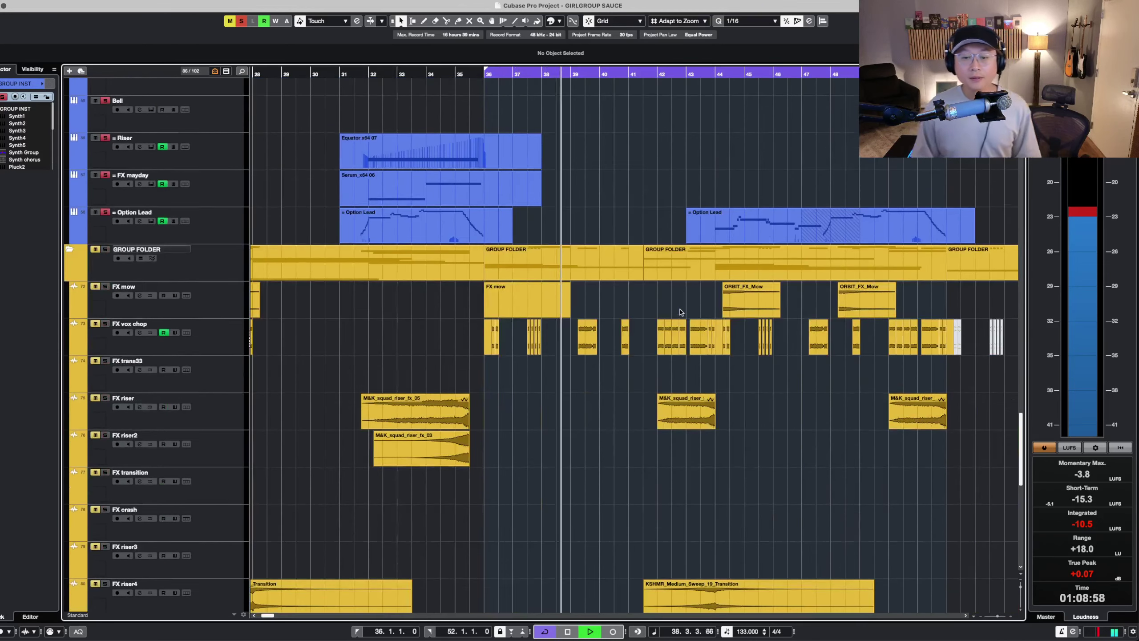
scroll(679, 311, up, 20)
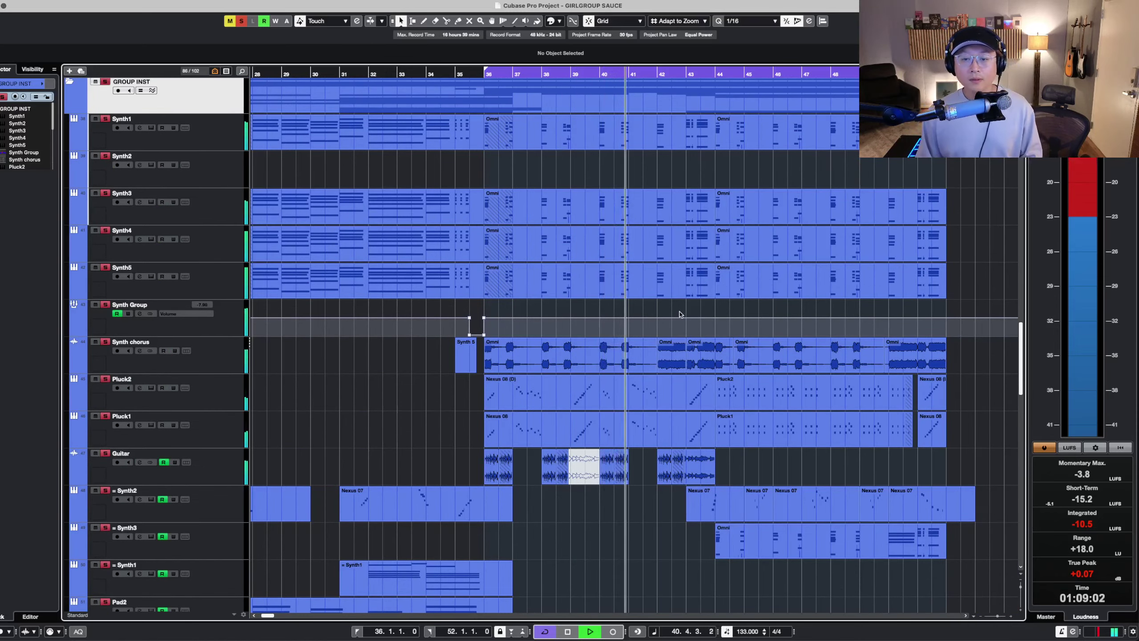
- Examine the chorus synth, pluck and guitar events from bar 36 onward up close as they play
key(h)
key(h)
key(g)
key(g)
key(g)
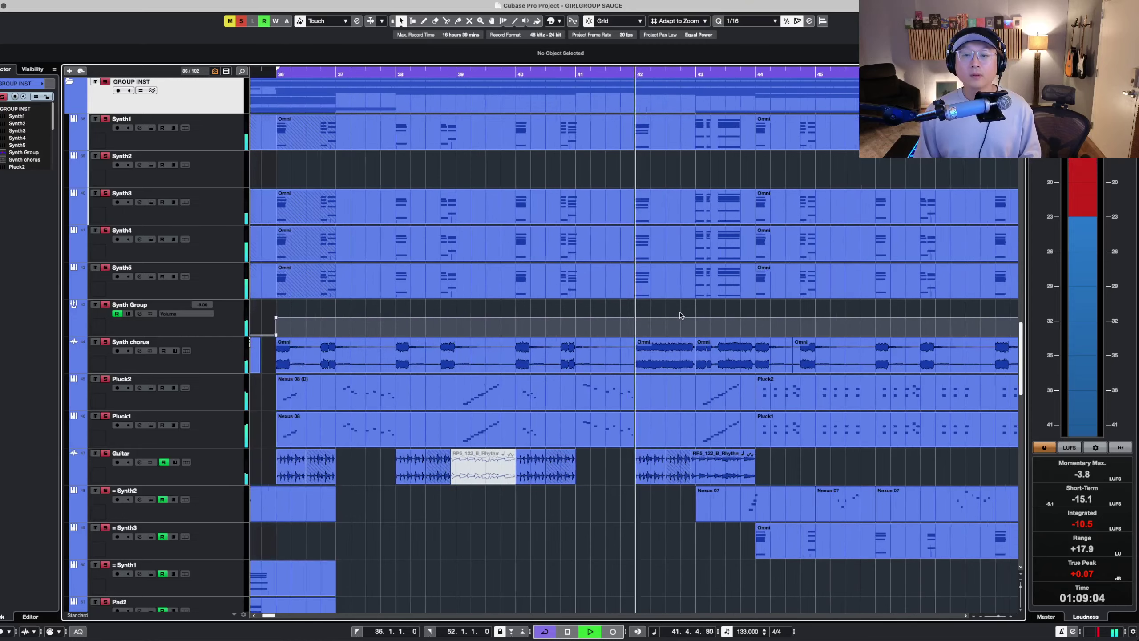
key(g)
key(h)
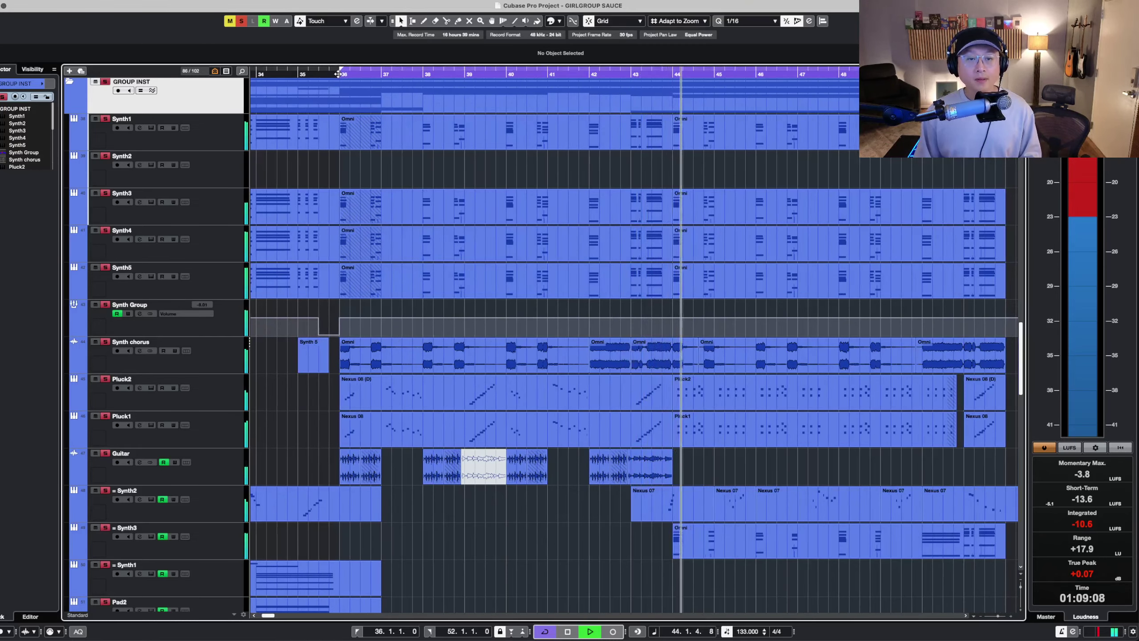
key(g)
key(g)
key(h)
key(h)
key(h)
key(h)
key(h)
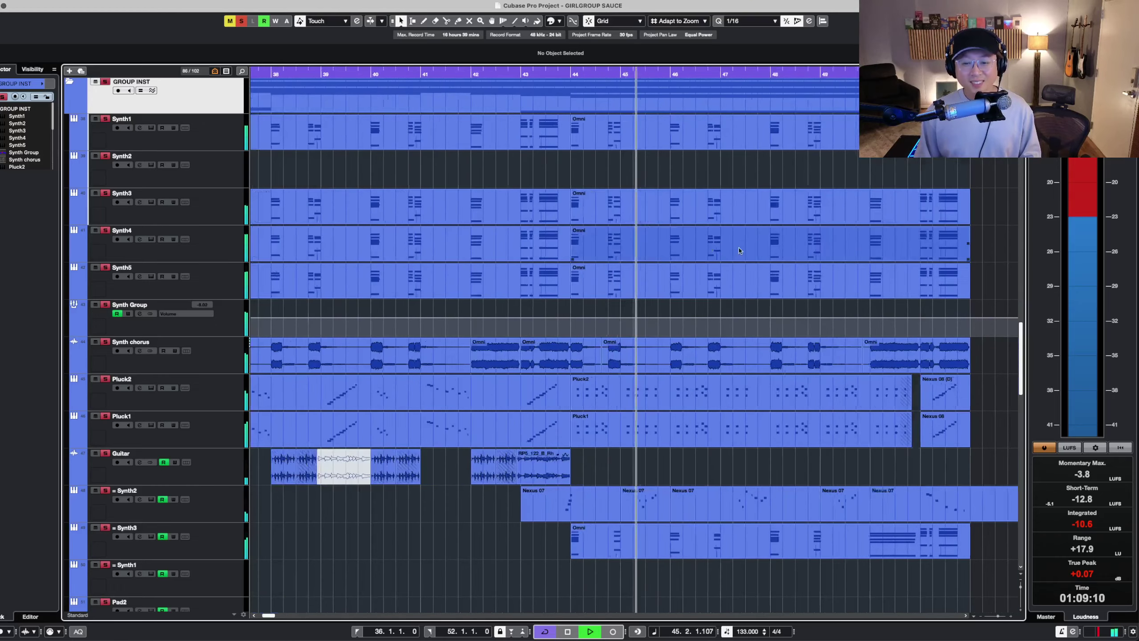
key(h)
key(h)
key(h)
key(g)
key(g)
key(g)
key(g)
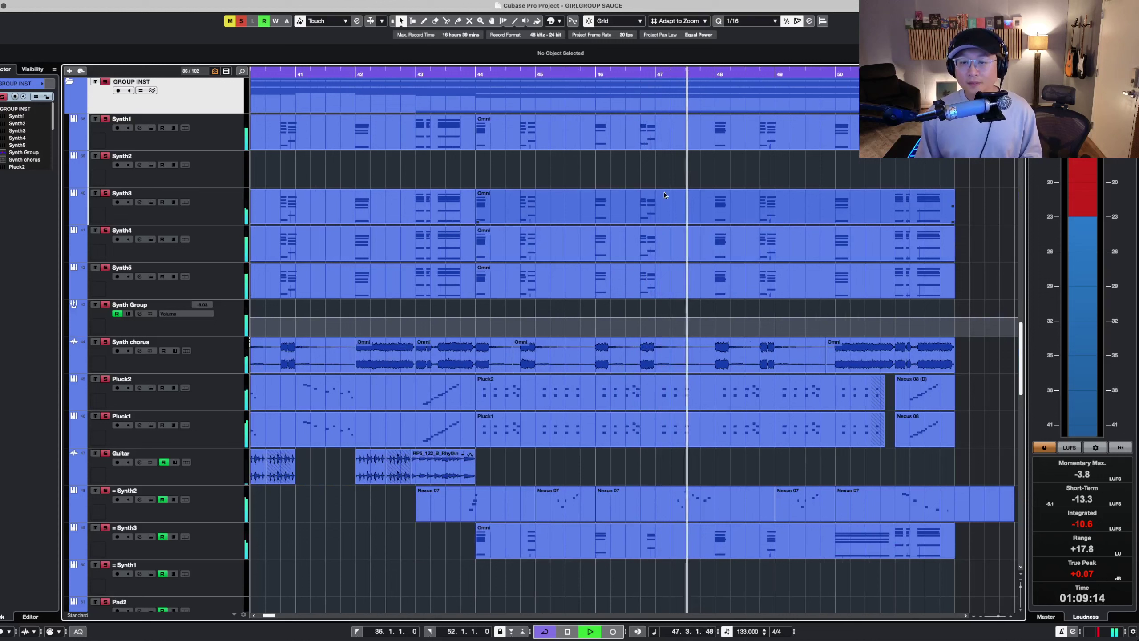
- Select the Omni events on Synth1 to Synth5 from bar 44, loop bars 44 to 52, stop playback and clear the solos
drag(989, 131, 511, 299)
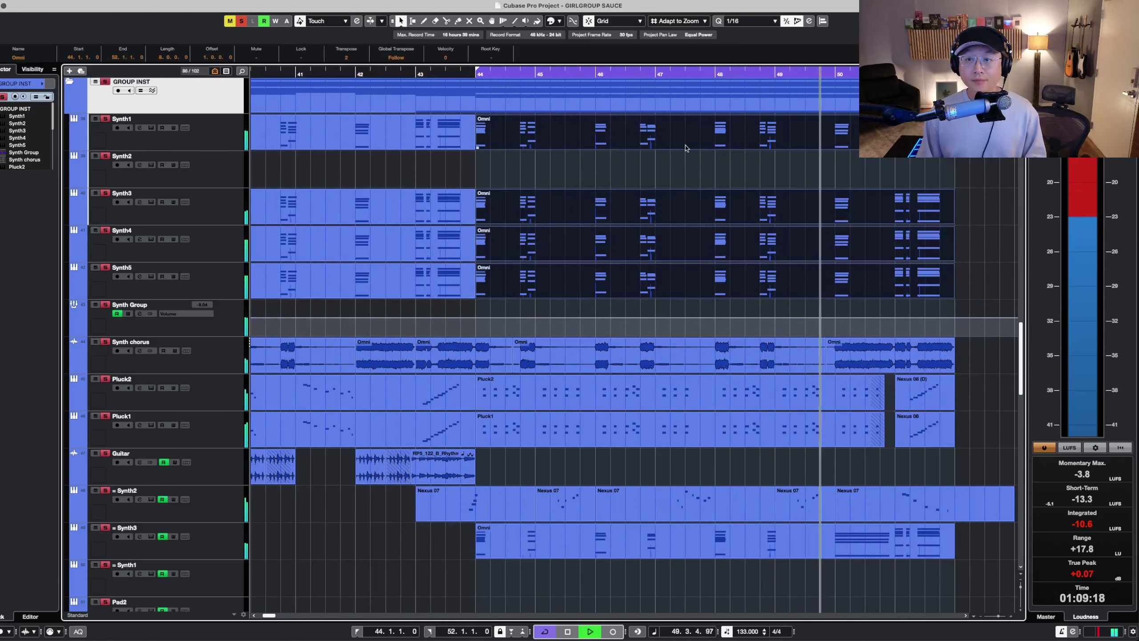
click(228, 140)
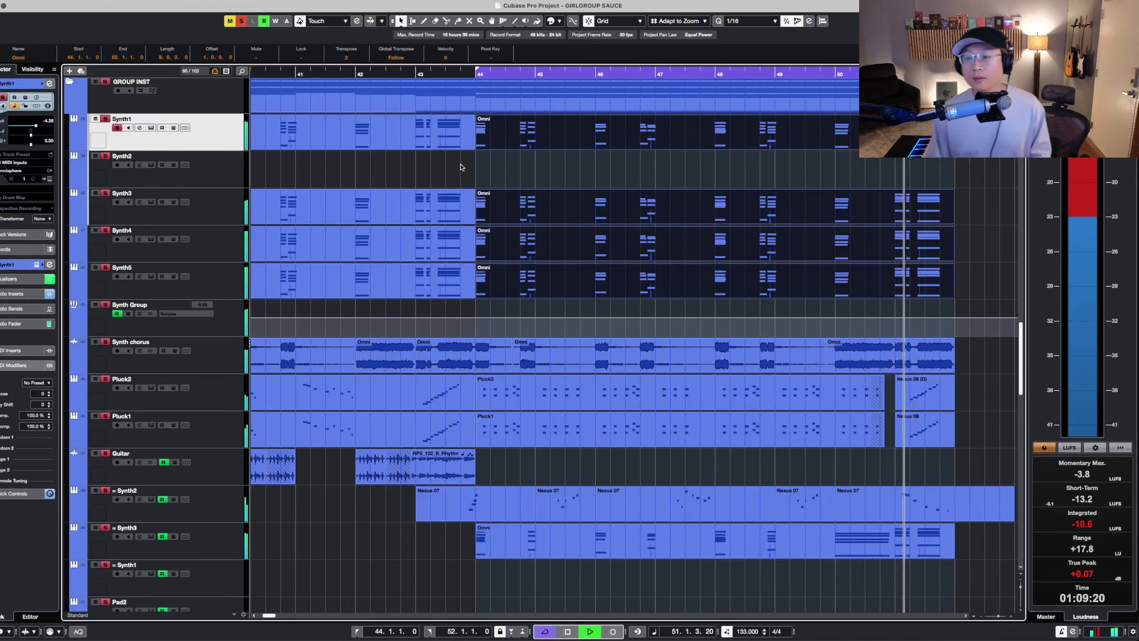
key(space)
click(360, 165)
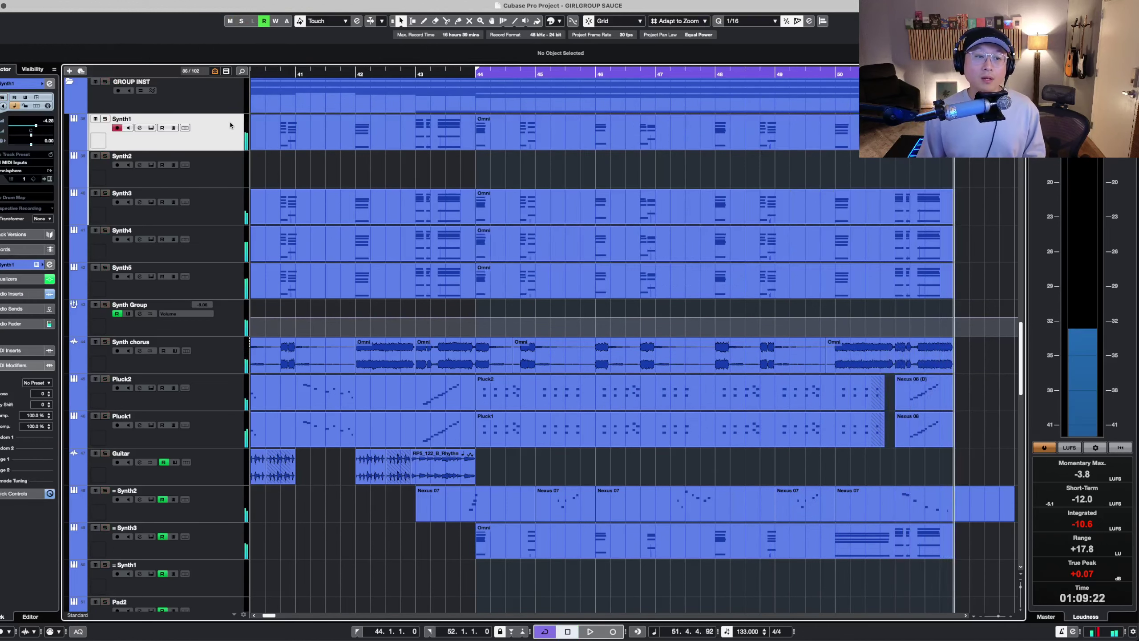
- Solo the Synth1 to Synth5 tracks together and play them briefly from bar 44
click(225, 101)
click(224, 140)
shift+click(214, 284)
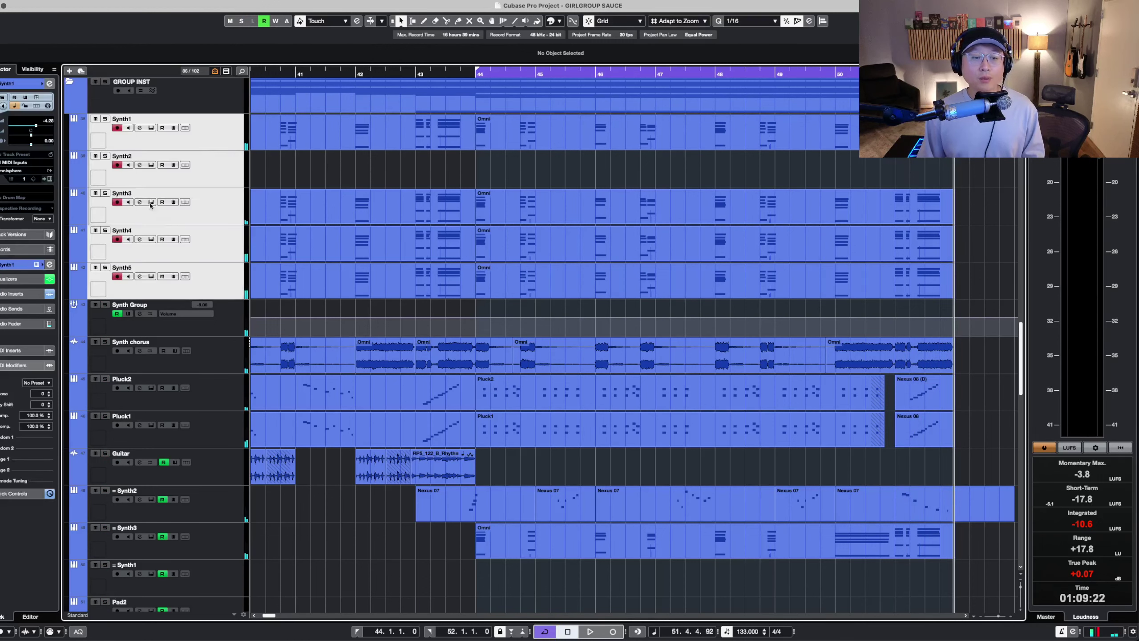
click(474, 75)
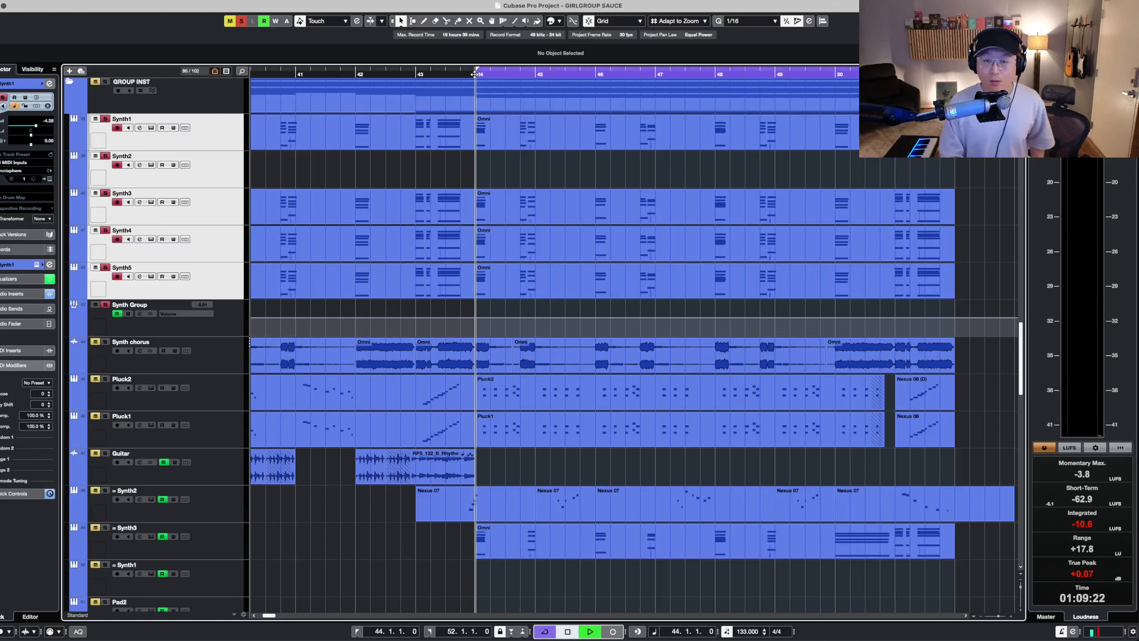
key(space)
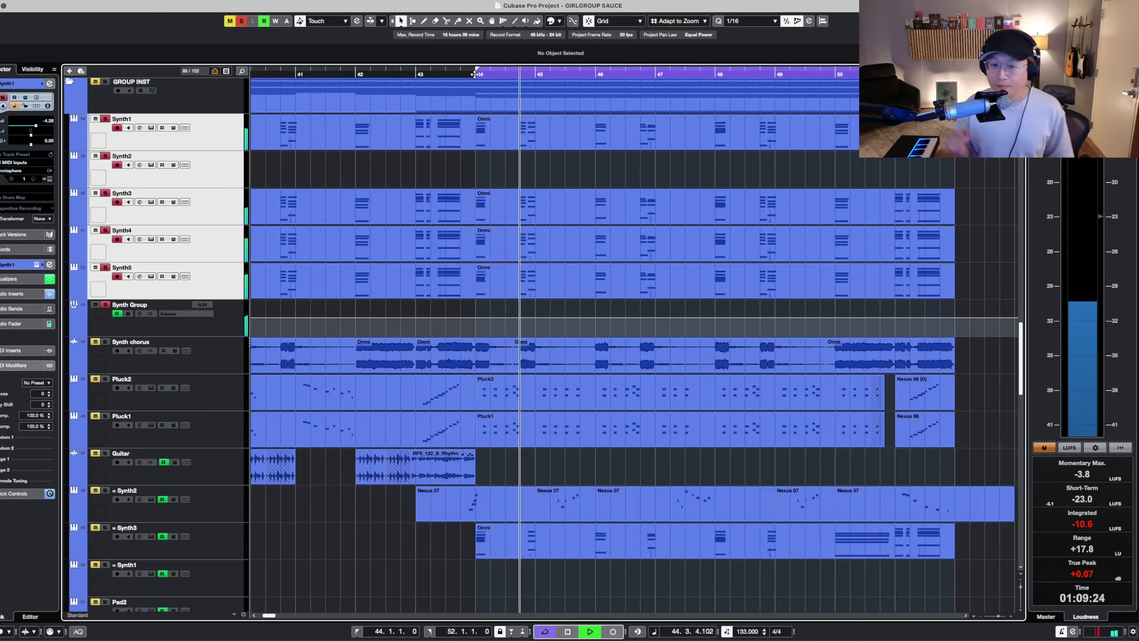
key(space)
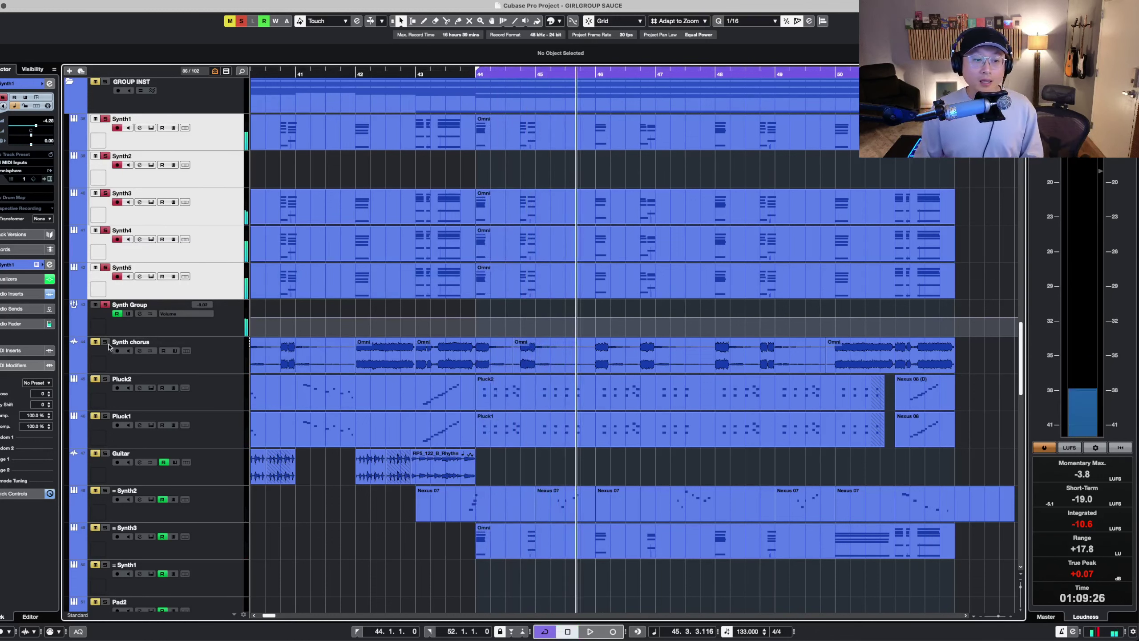
- Solo the Synth chorus track, play it from bar 44, and unsolo it after stopping
click(214, 353)
key(s)
click(476, 74)
key(space)
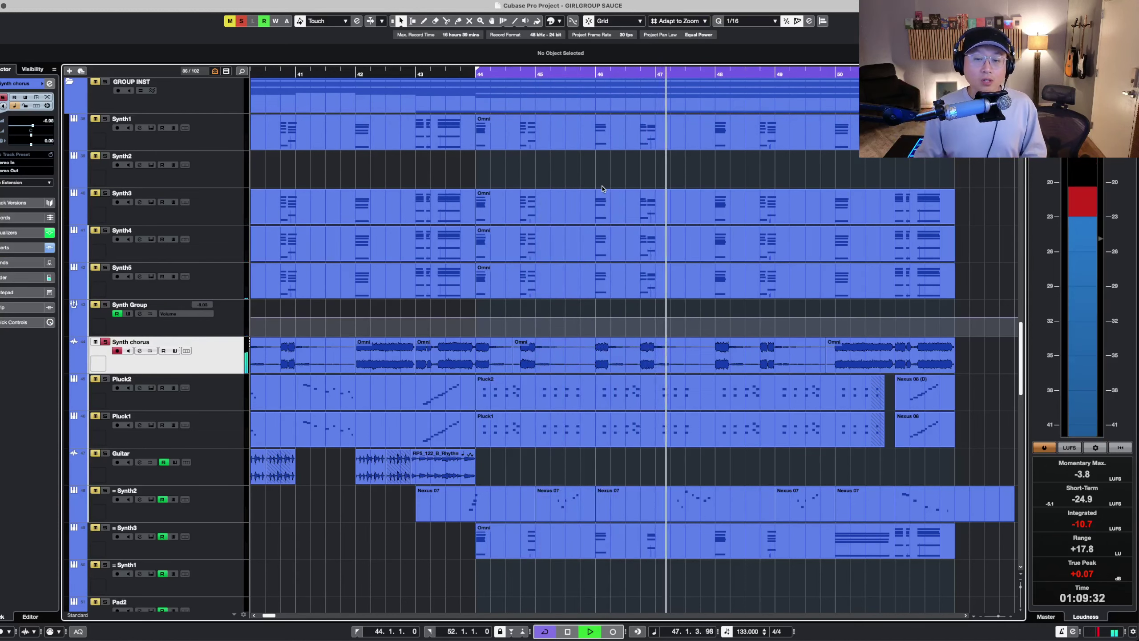
key(space)
key(s)
- Solo the Pluck2 and Pluck1 tracks together and play them from bar 44
click(221, 390)
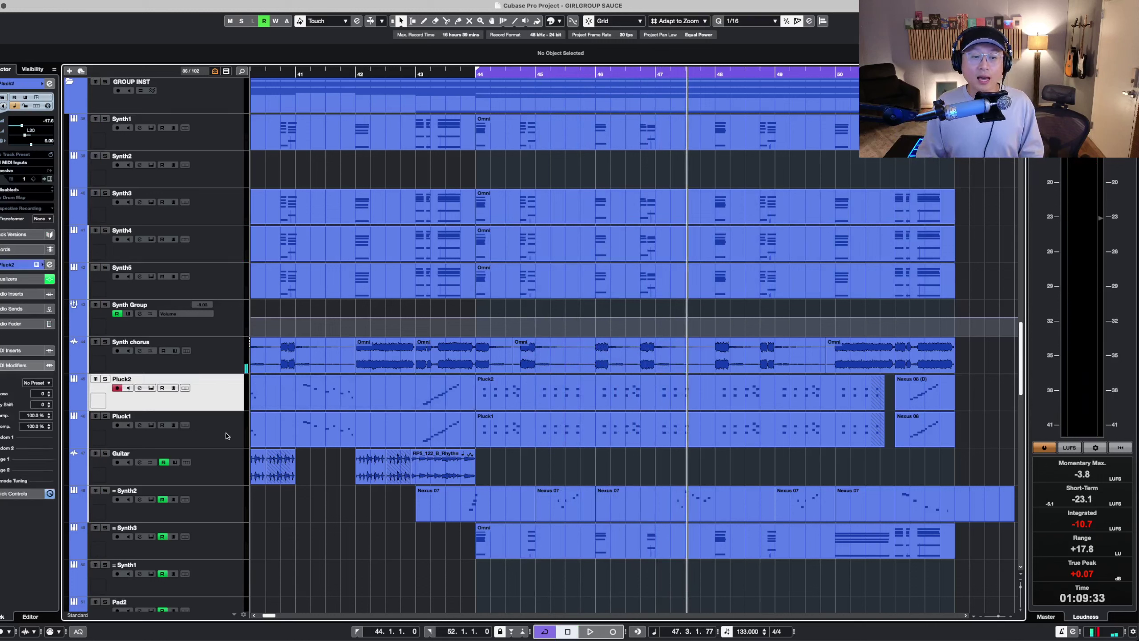
shift+click(228, 431)
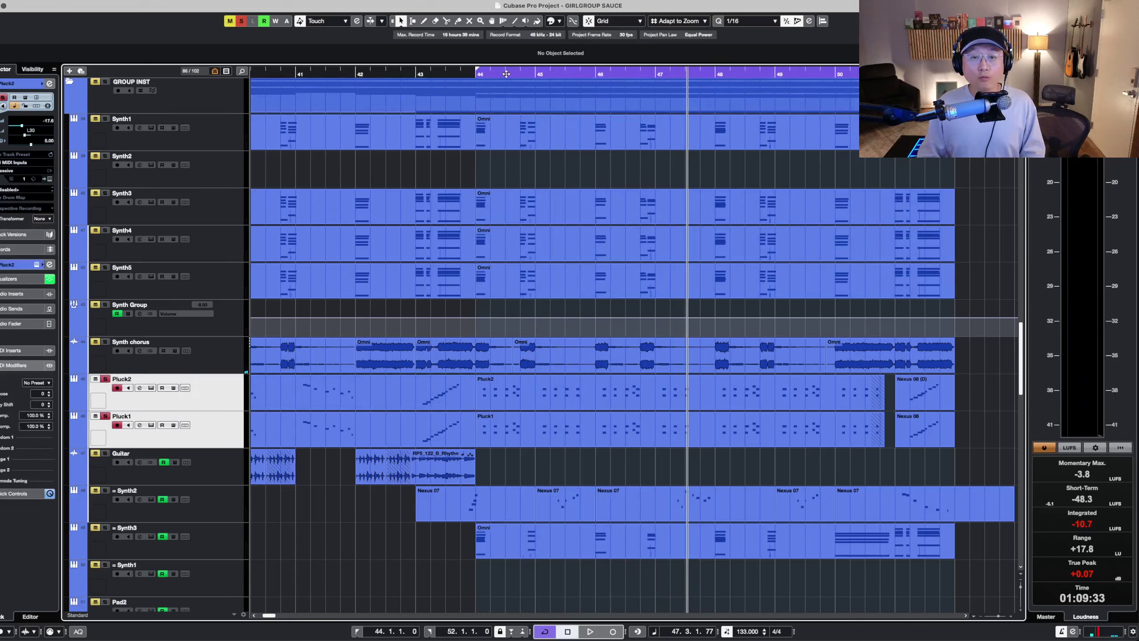
click(474, 76)
key(space)
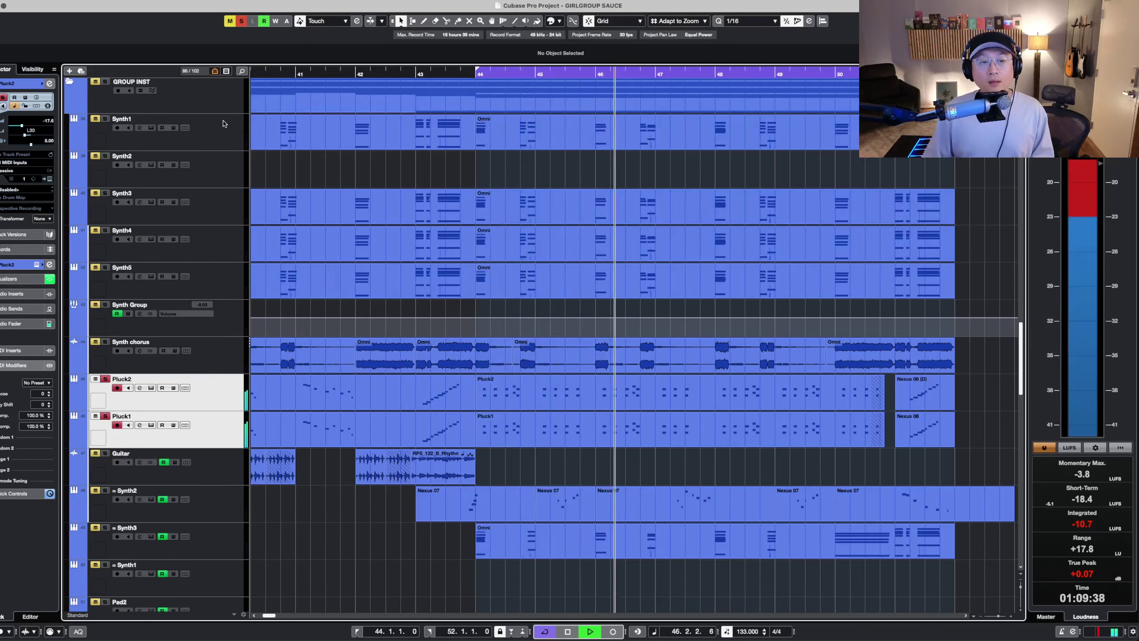
- Solo the whole GROUP INST folder and play it from bar 44 to hear the instruments together
click(104, 83)
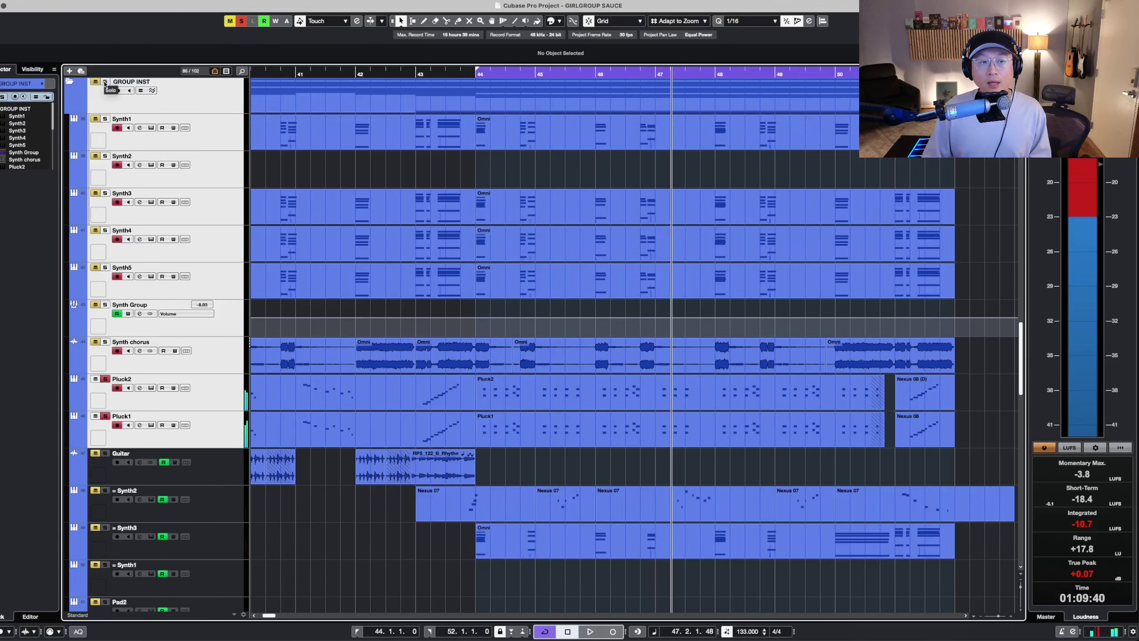
click(474, 74)
scroll(815, 406, down, 1)
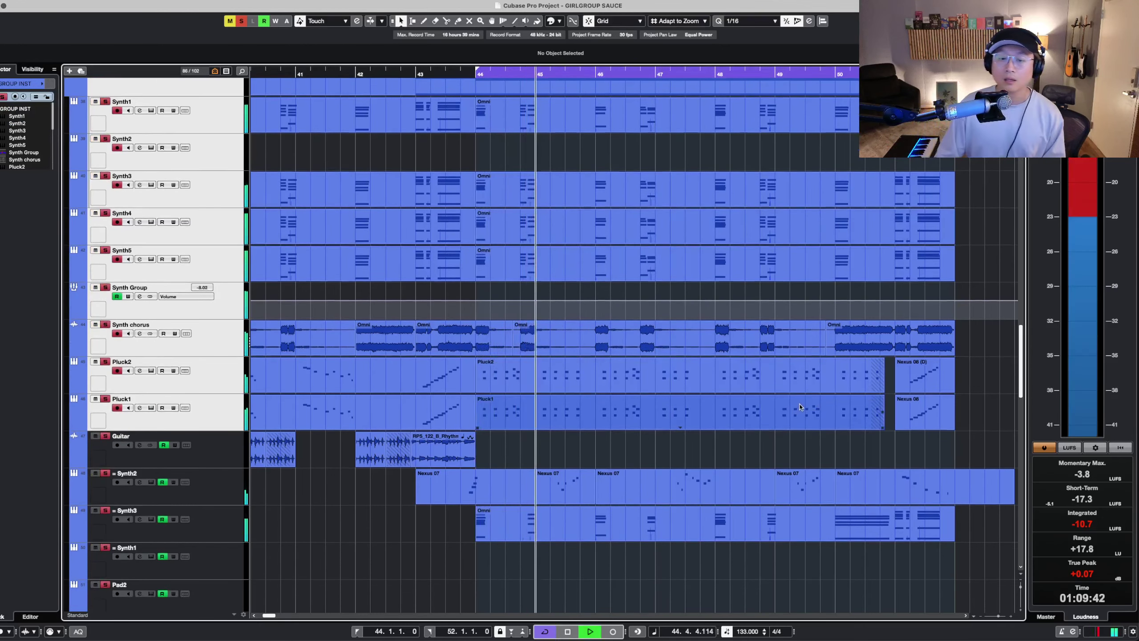
scroll(328, 543, down, 1)
- Solo only the Synth3 track below the Guitar and Synth2 tracks and play it from bar 44
click(229, 512)
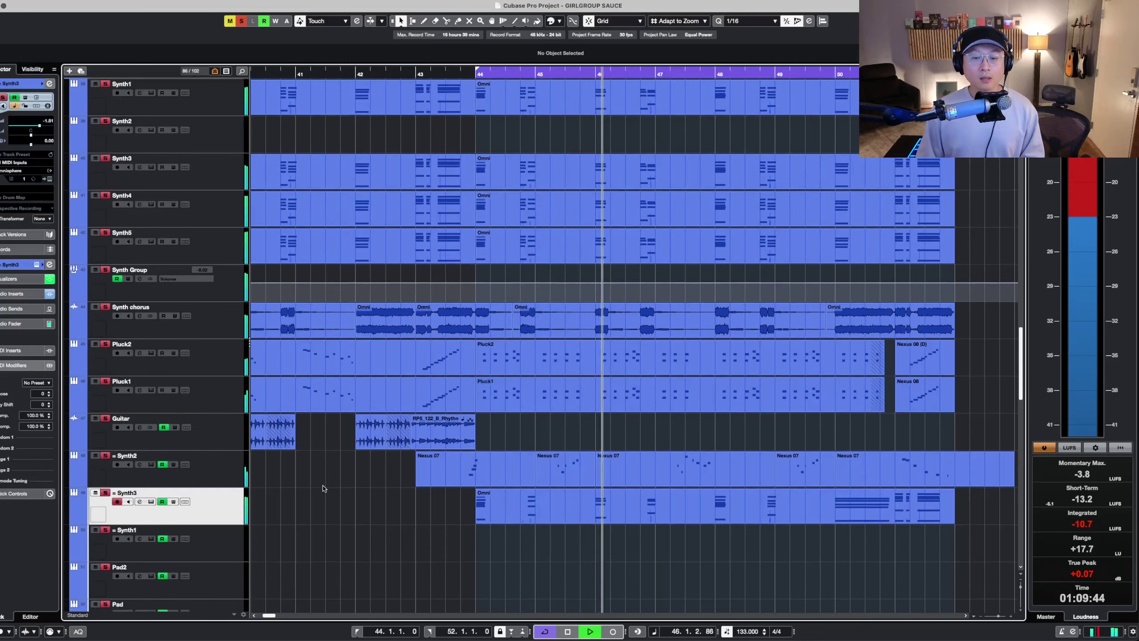
scroll(324, 486, down, 8)
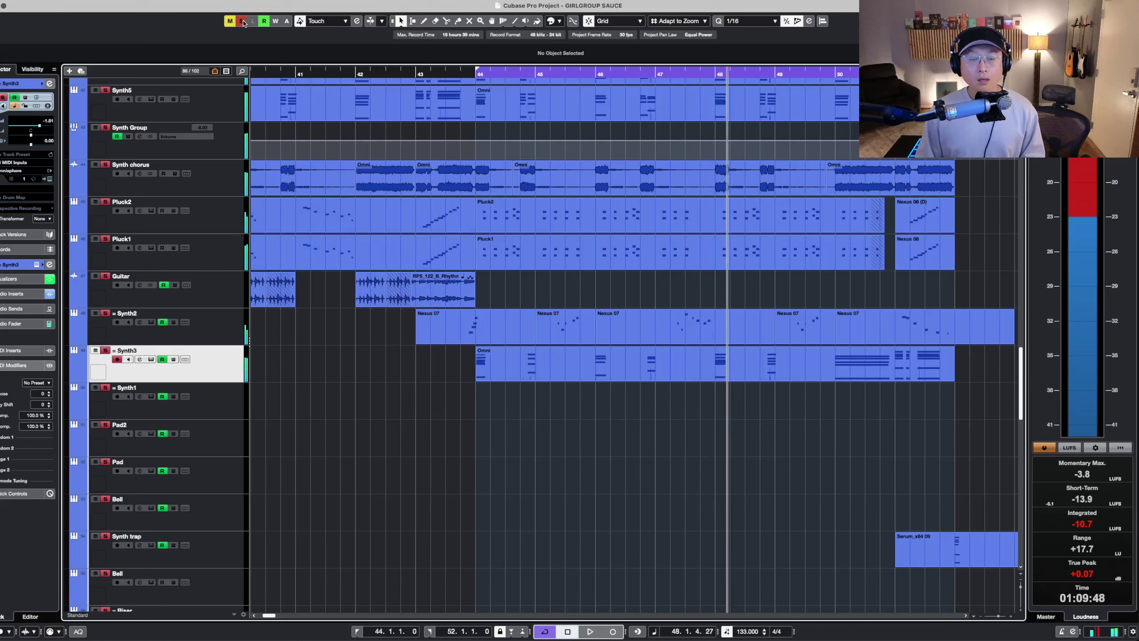
key(s)
click(476, 72)
key(space)
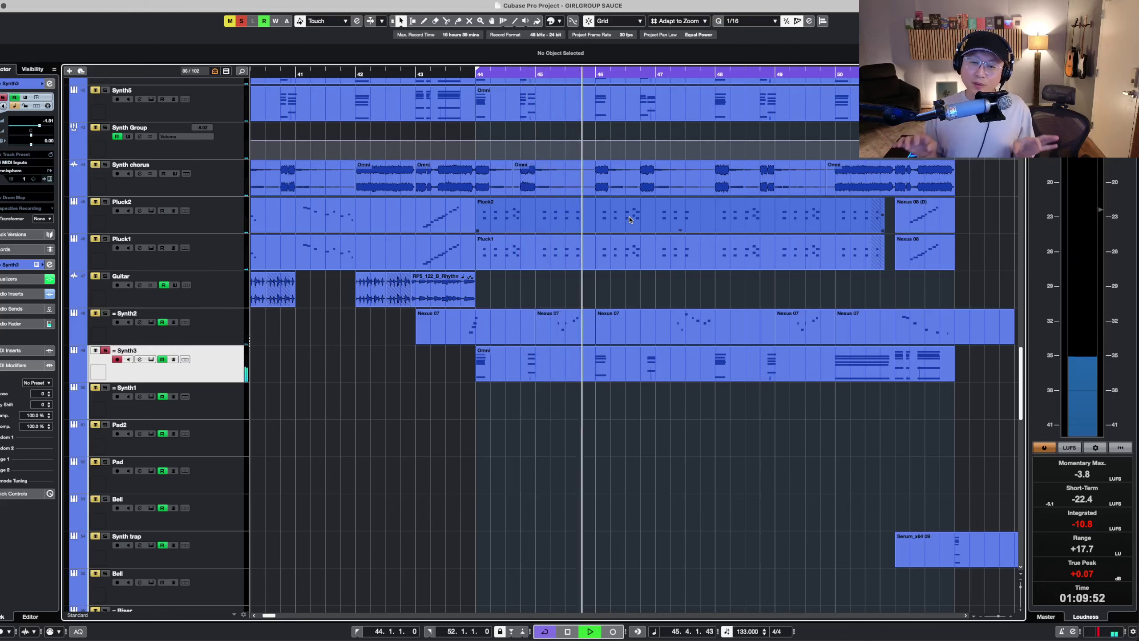
- Solo the Option Lead track, play it from bar 44 and open its Serum instrument
key(shift+g)
right_click(599, 426)
scroll(397, 346, down, 5)
scroll(396, 346, down, 3)
key(space)
click(224, 372)
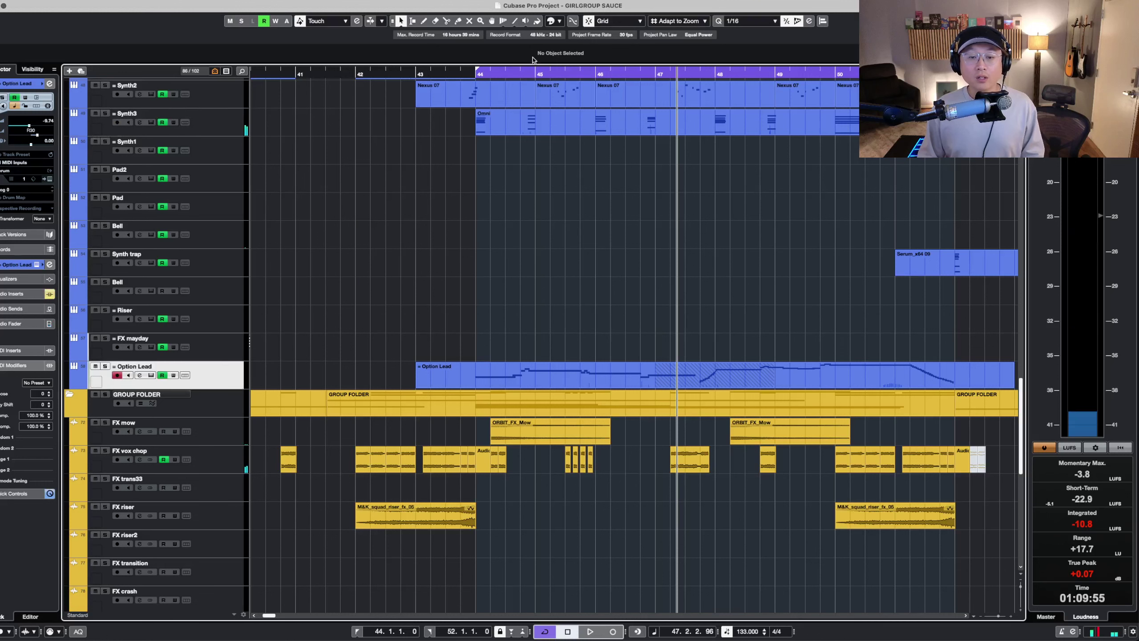
click(472, 73)
key(shift+h)
right_click(606, 304)
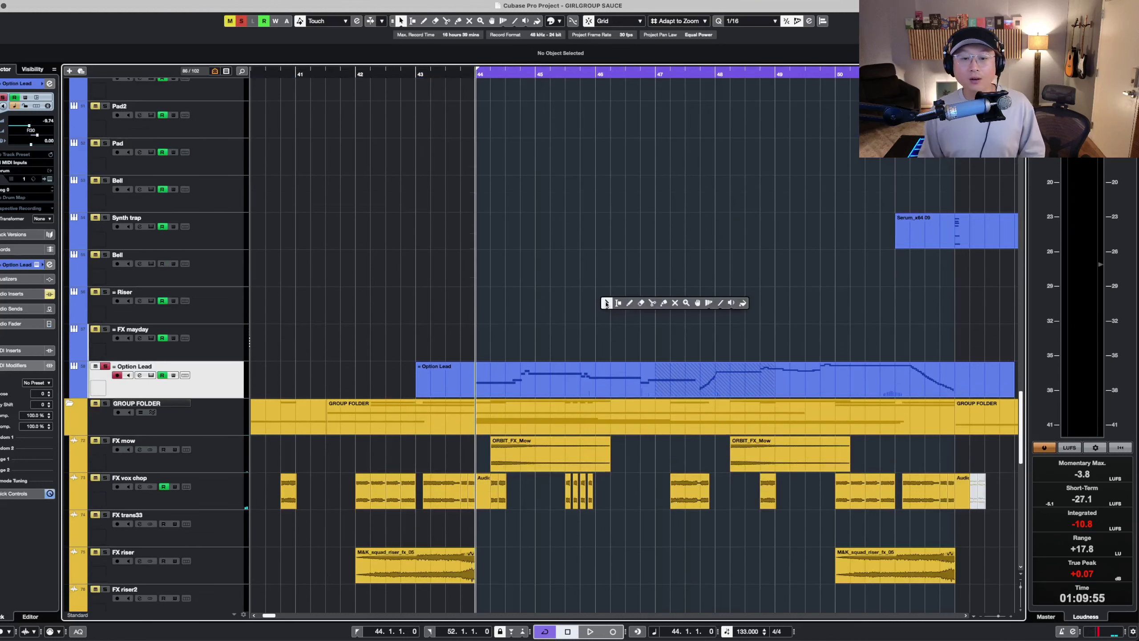
key(space)
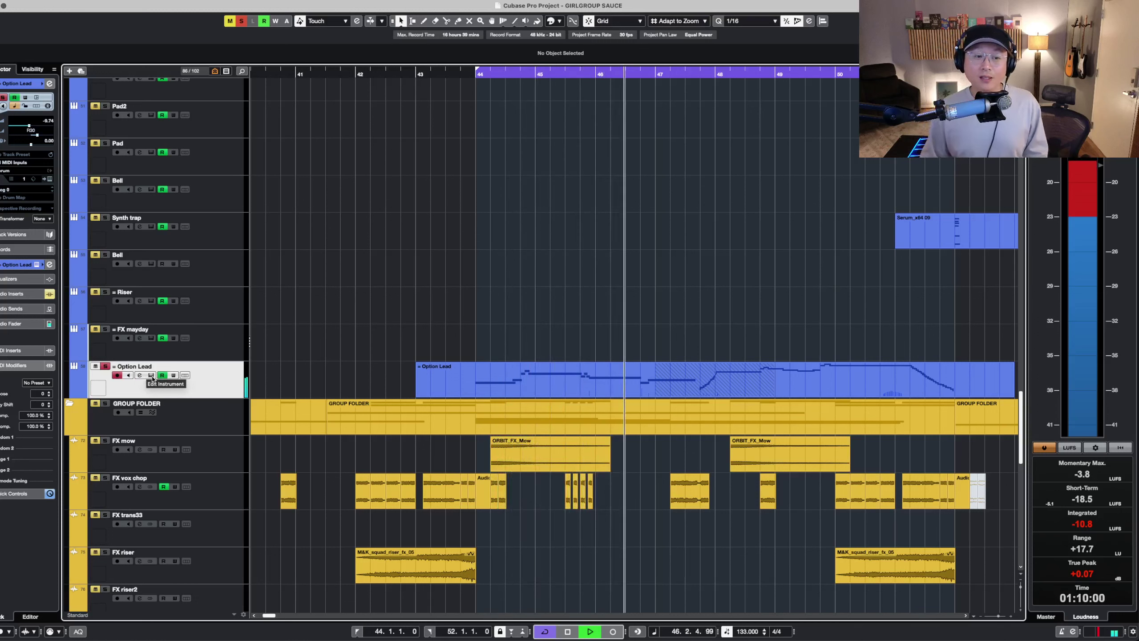
click(151, 375)
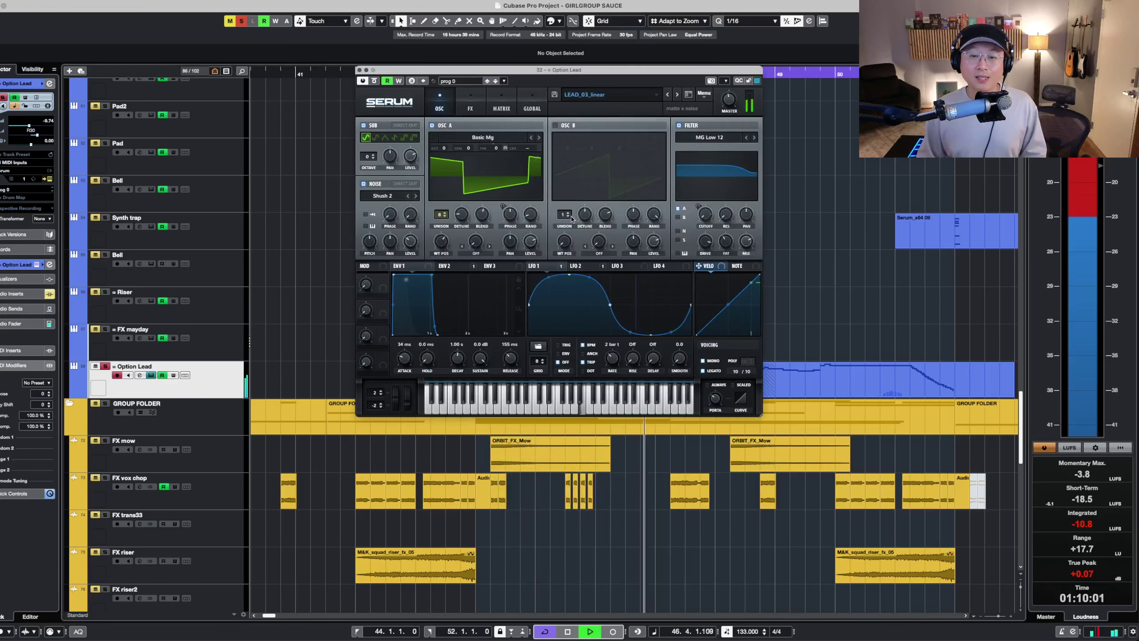
- Close the Option Lead track's Serum instrument and end its solo playback
click(359, 70)
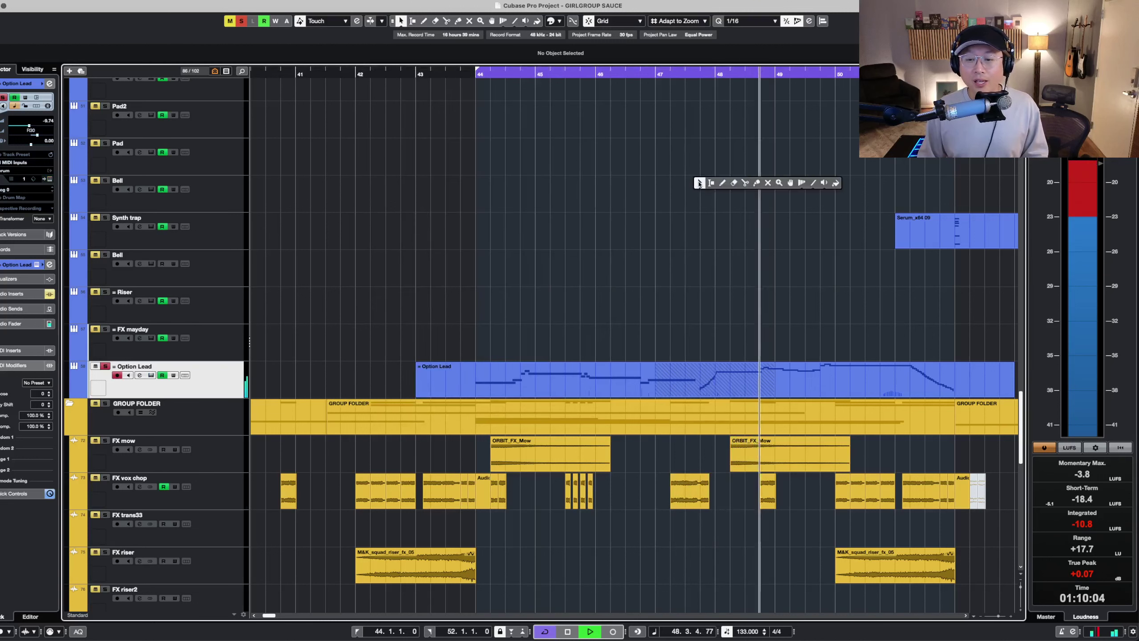
key(shift+g)
key(g)
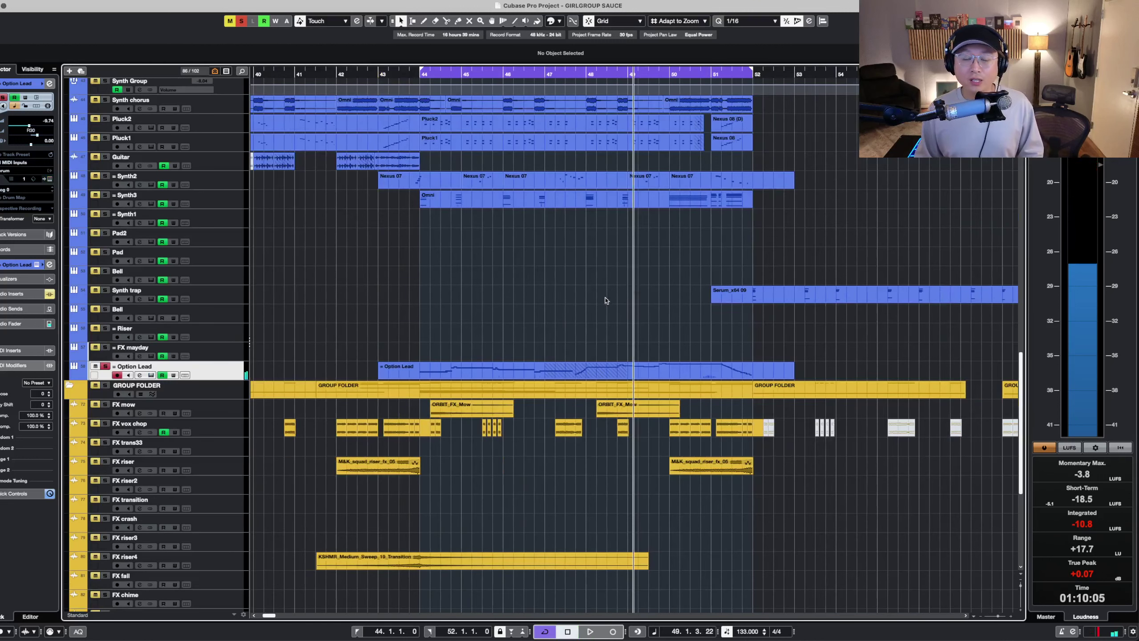
scroll(581, 283, up, 15)
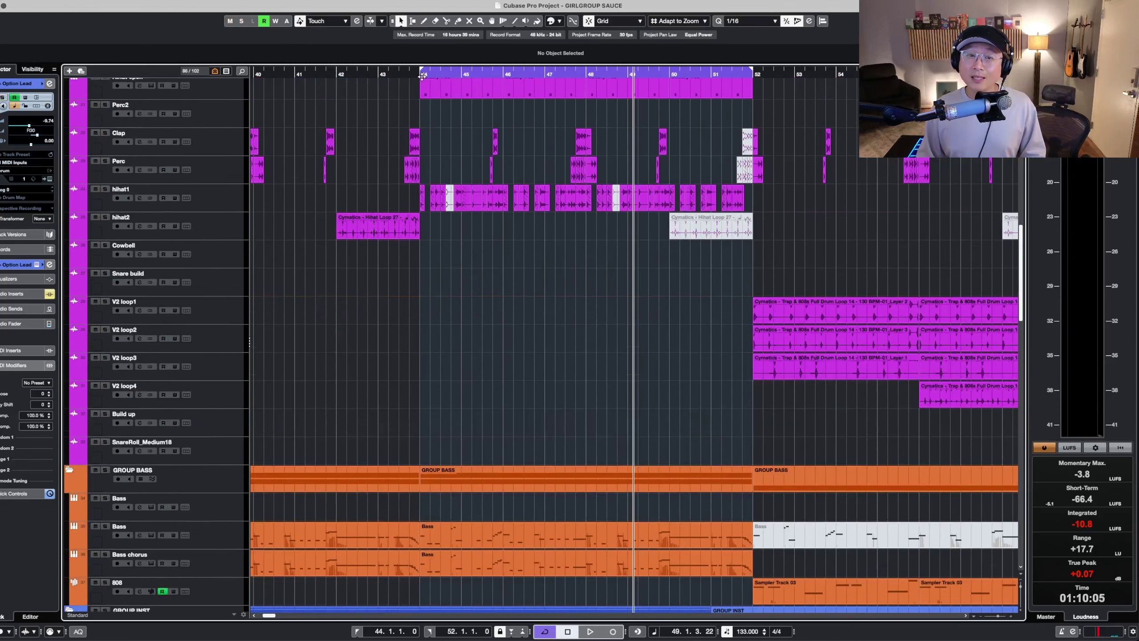
- Solo the GROUP FOLDER holding the FX tracks and play it from bar 44
click(422, 76)
scroll(480, 247, down, 8)
scroll(480, 247, down, 8)
scroll(480, 247, up, 20)
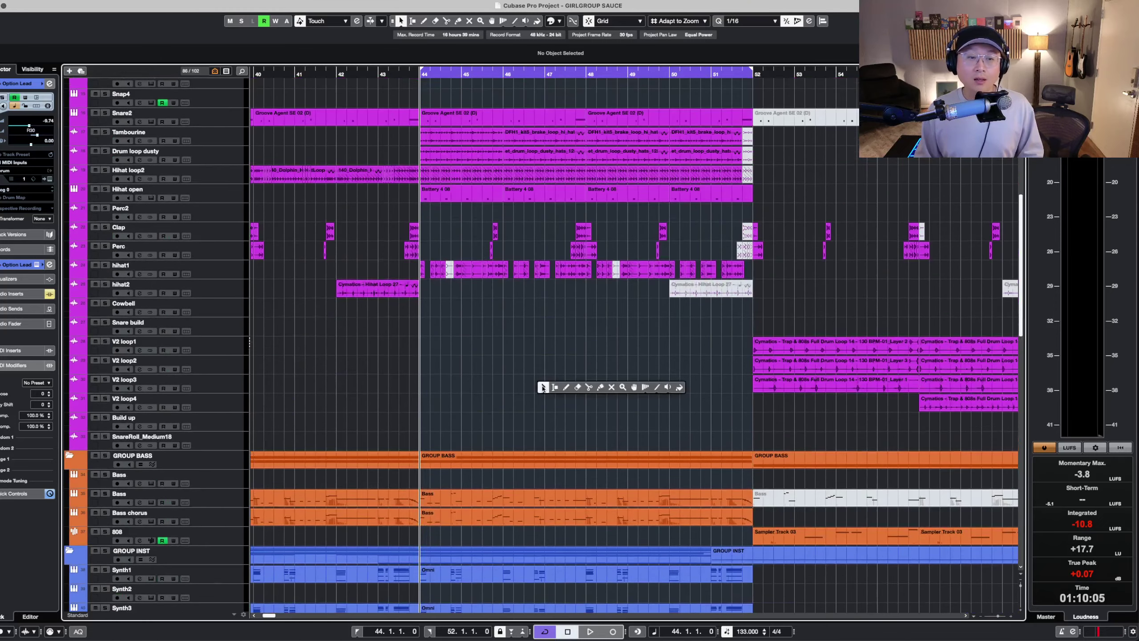
scroll(511, 314, up, 10)
scroll(514, 330, down, 6)
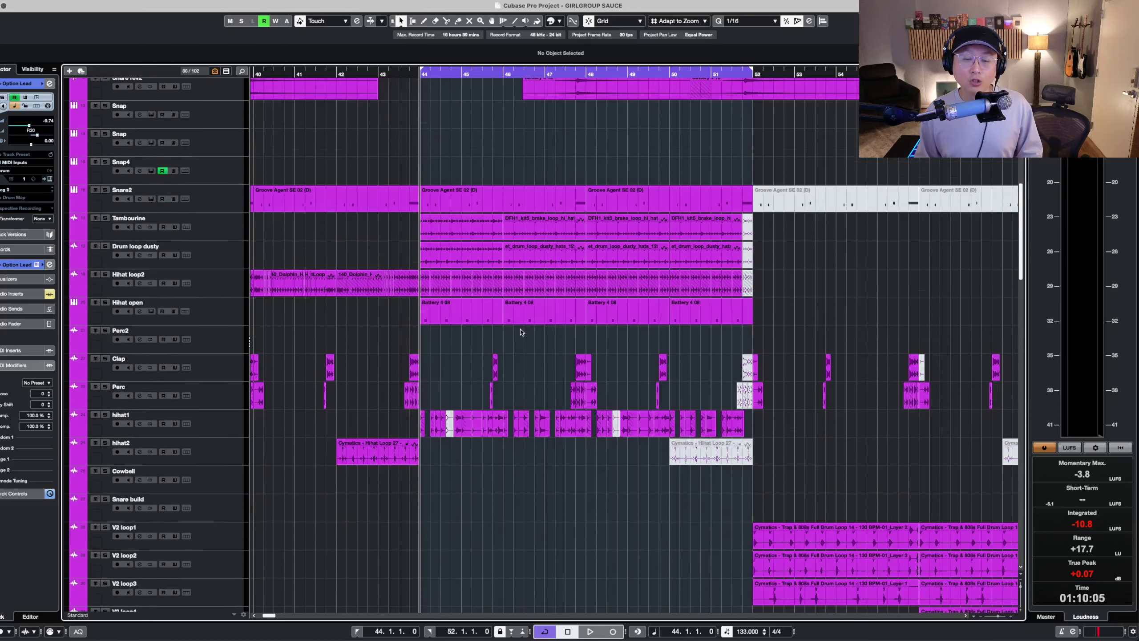
scroll(521, 331, down, 20)
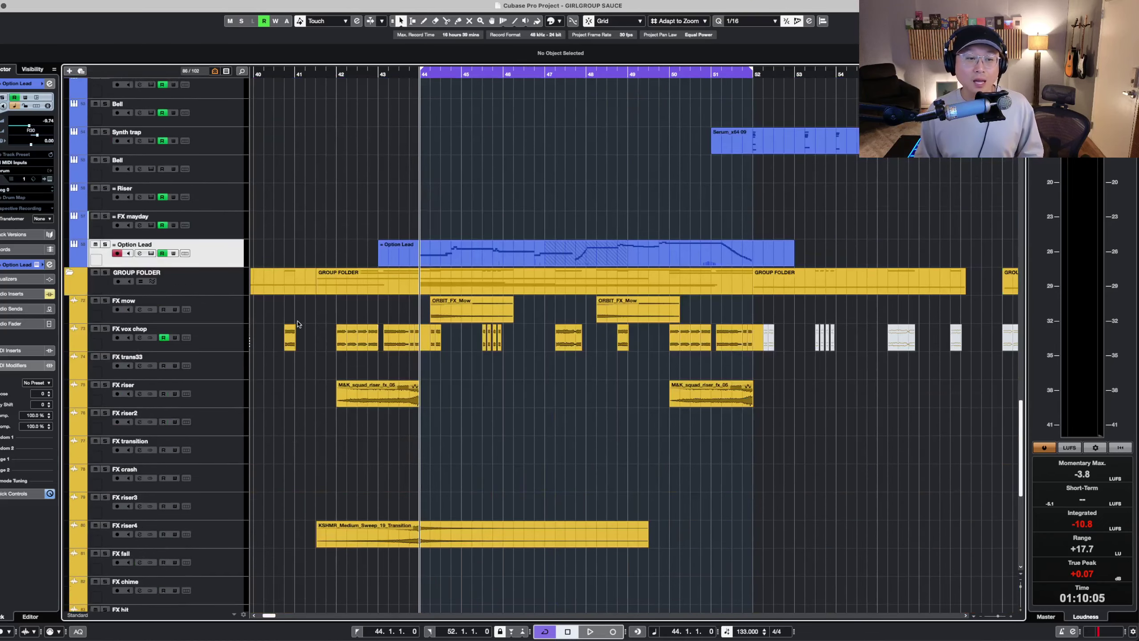
click(219, 282)
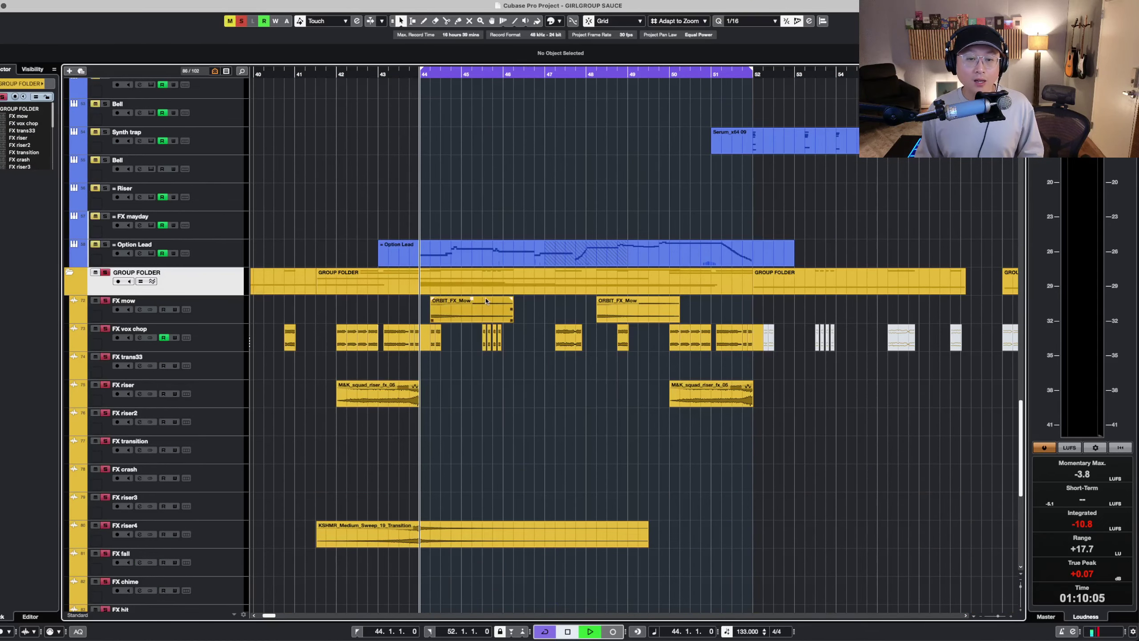
click(507, 278)
key(space)
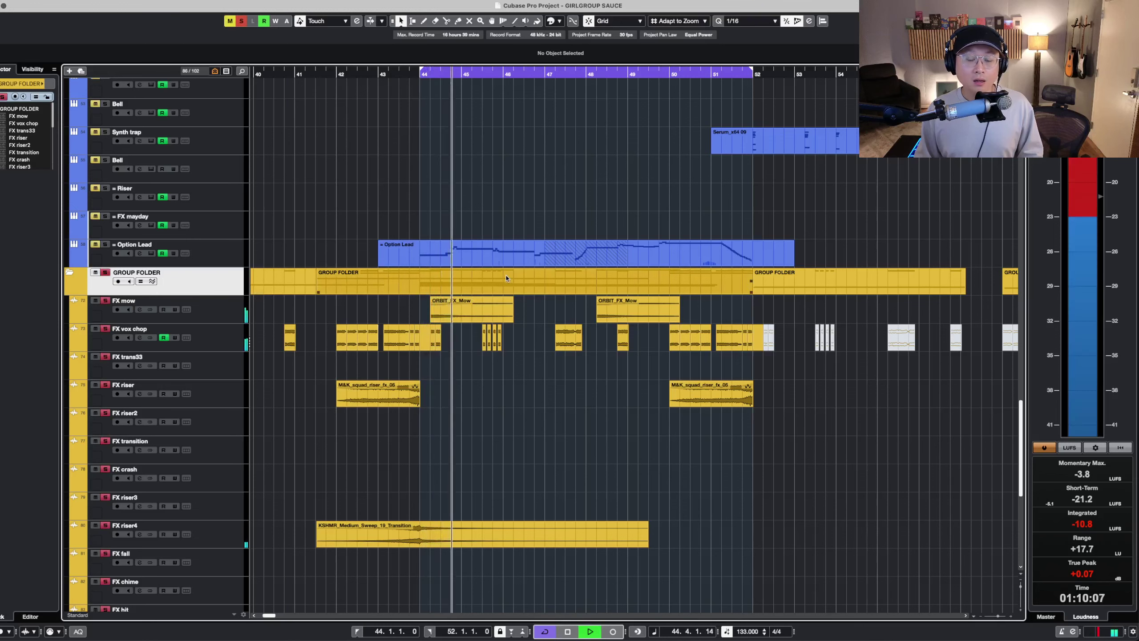
- Follow the FX mow, vox chop, riser, cymbal, hit and sweep tracks during playback, and stop it near bar 52
scroll(488, 354, down, 3)
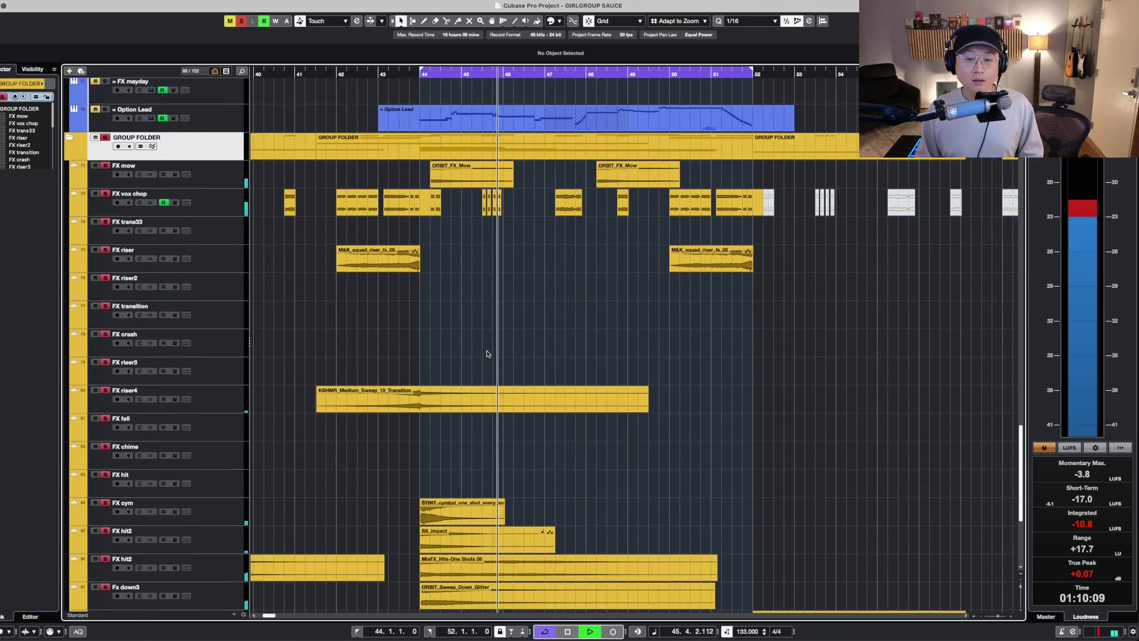
scroll(488, 355, down, 5)
scroll(488, 355, up, 5)
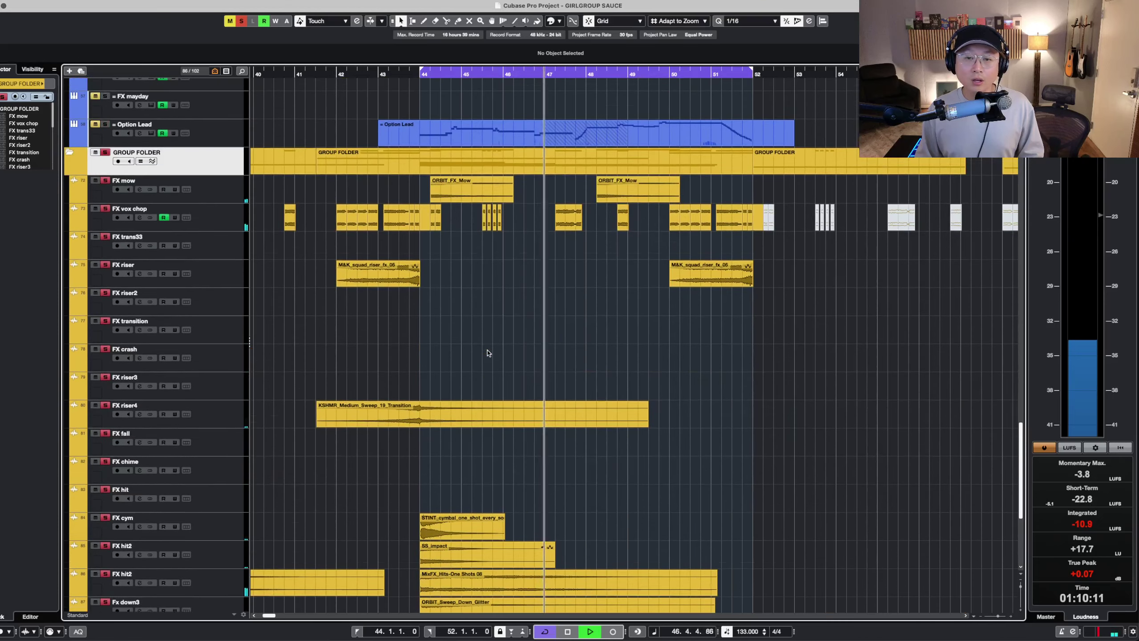
scroll(488, 354, down, 1)
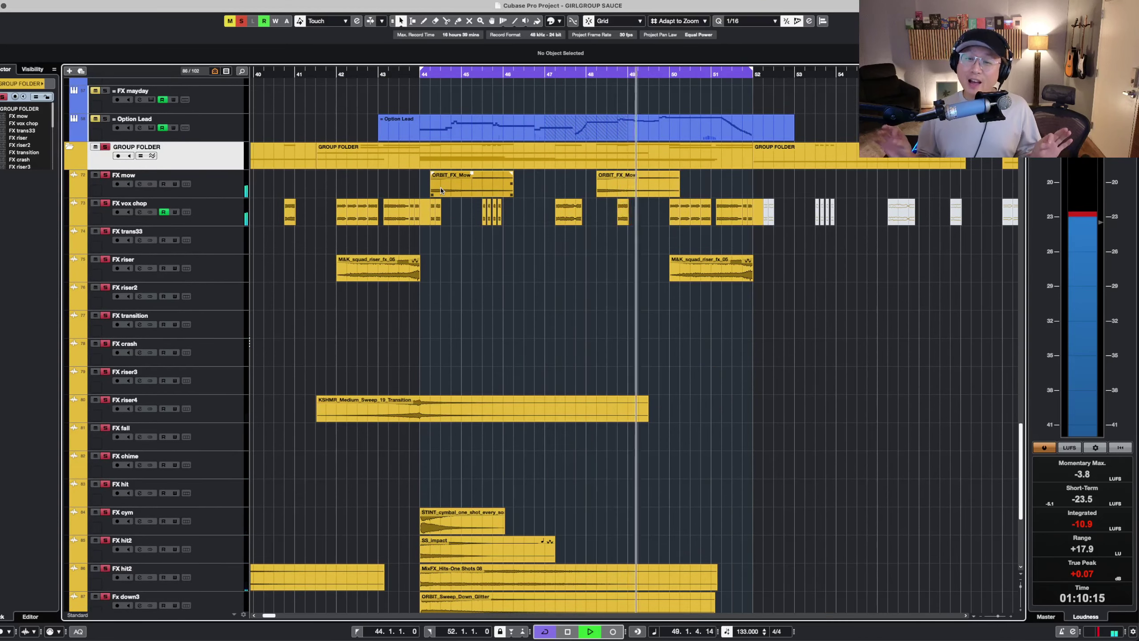
key(shift+g)
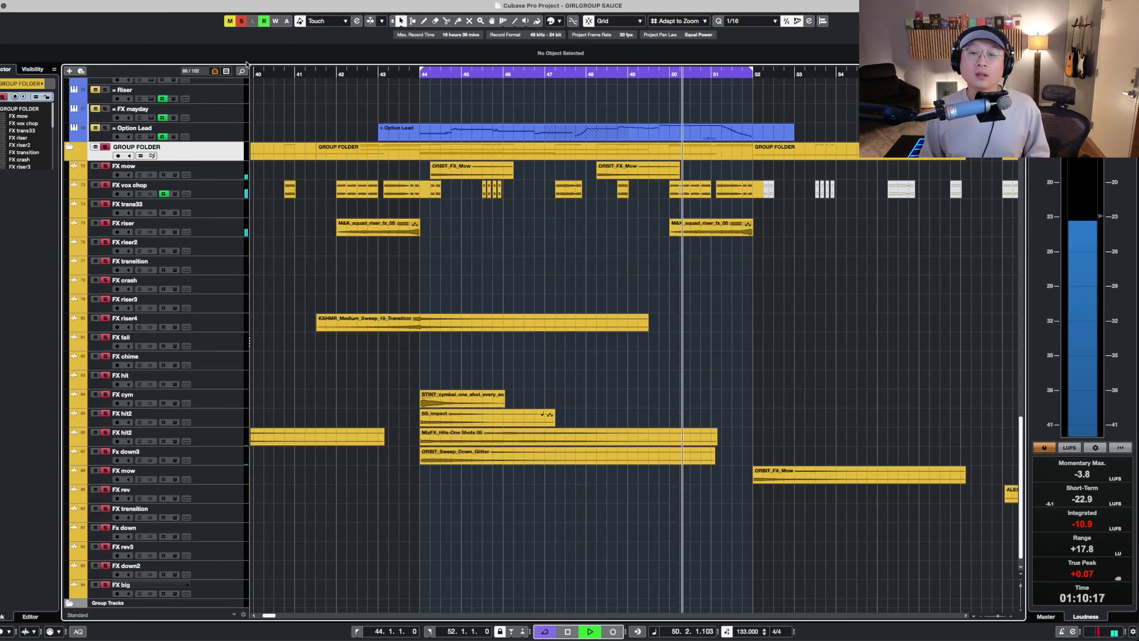
scroll(368, 133, up, 8)
key(space)
- Solo only the Guitar track and play it from bar 36
key(shift+h)
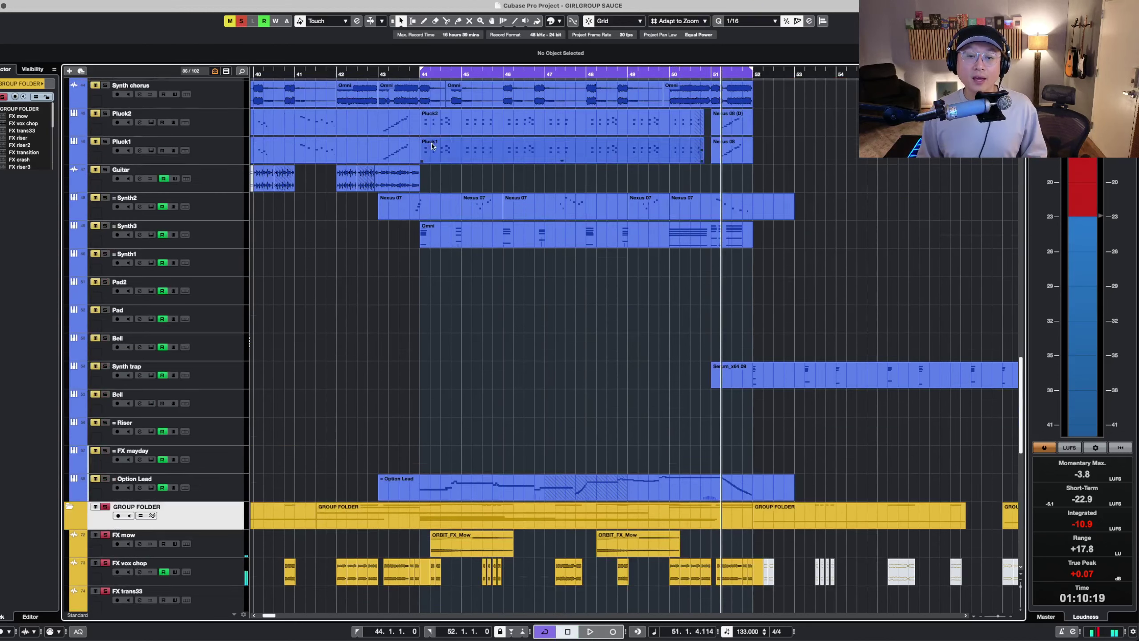
scroll(447, 183, up, 3)
key(g)
key(g)
key(g)
scroll(462, 179, up, 1)
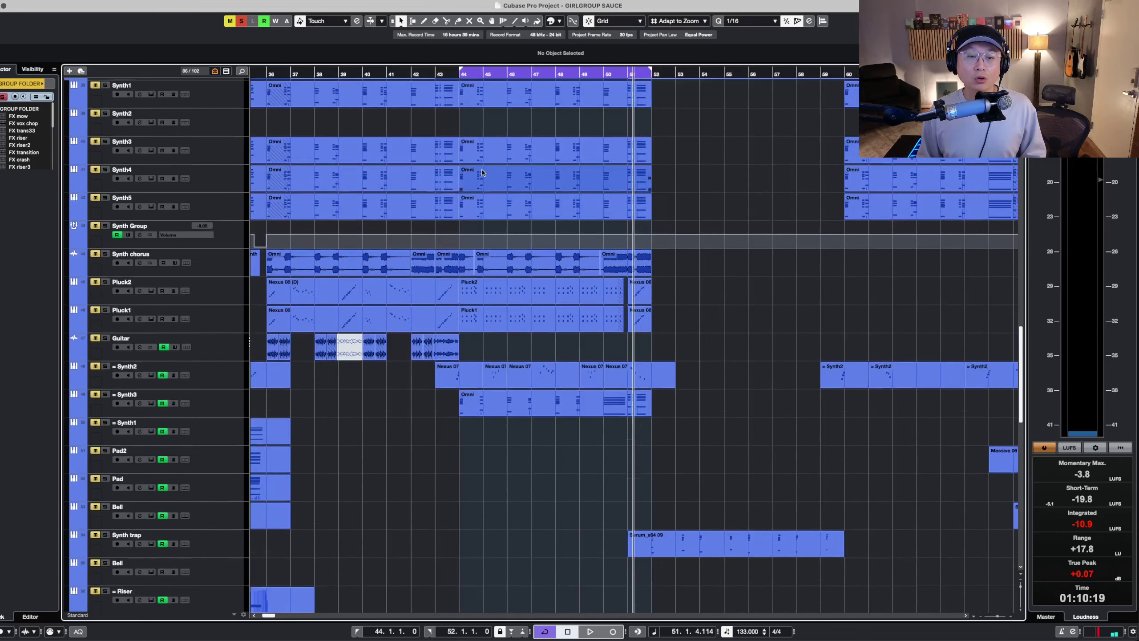
click(266, 74)
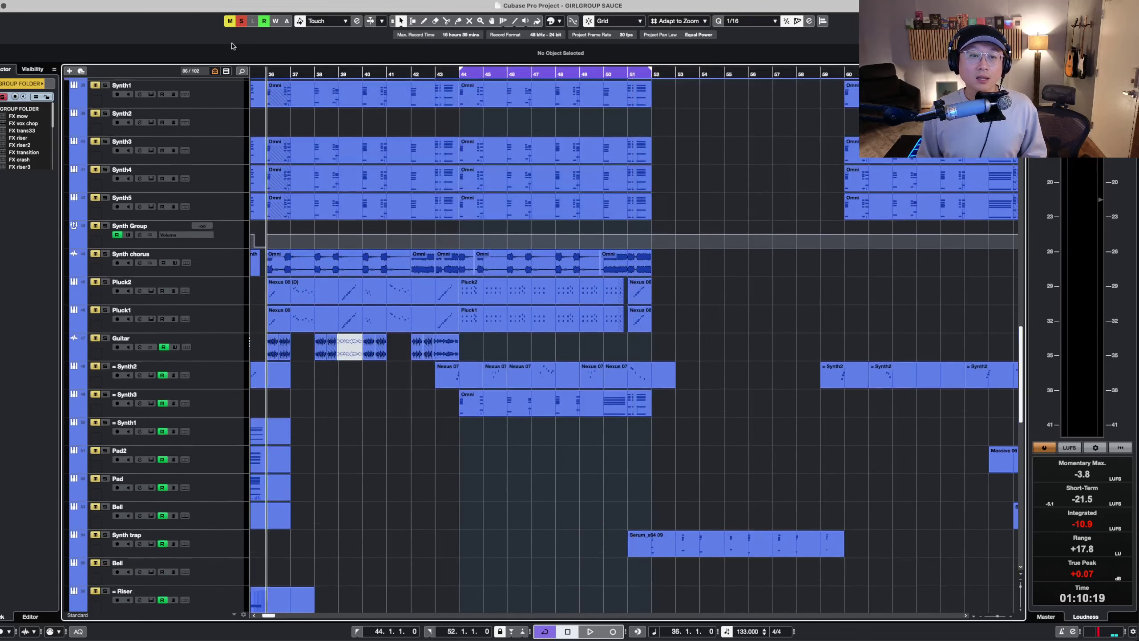
click(219, 351)
key(h)
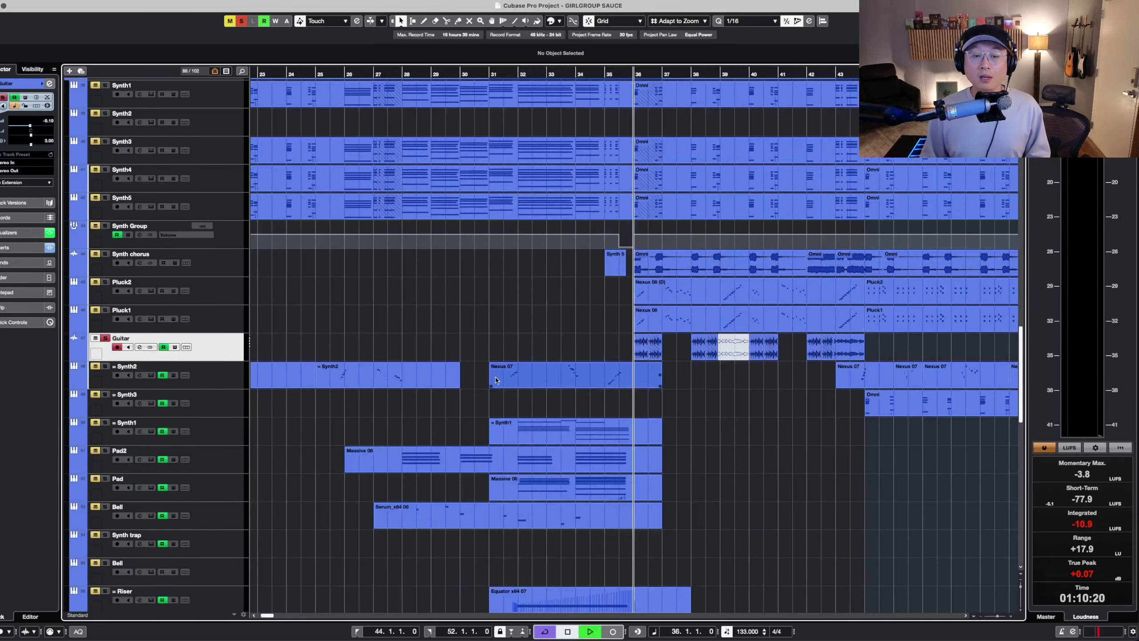
key(h)
key(h)
key(h)
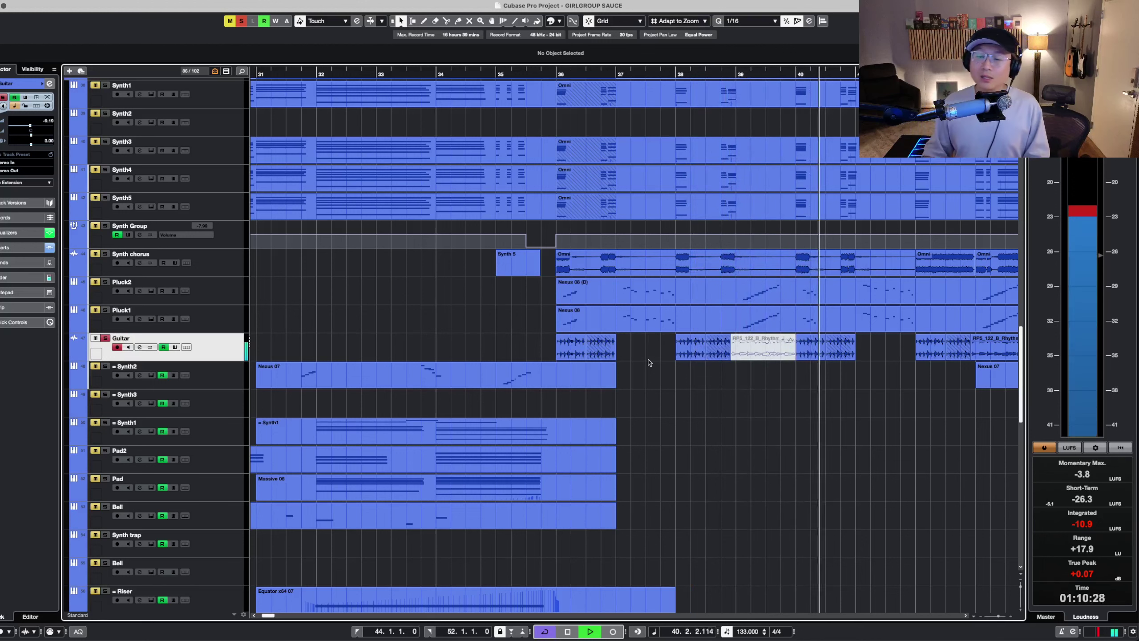
- Play the unsoloed arrangement from bar 36 with the Guitar track muted, and unmute it during playback
key(g)
click(434, 73)
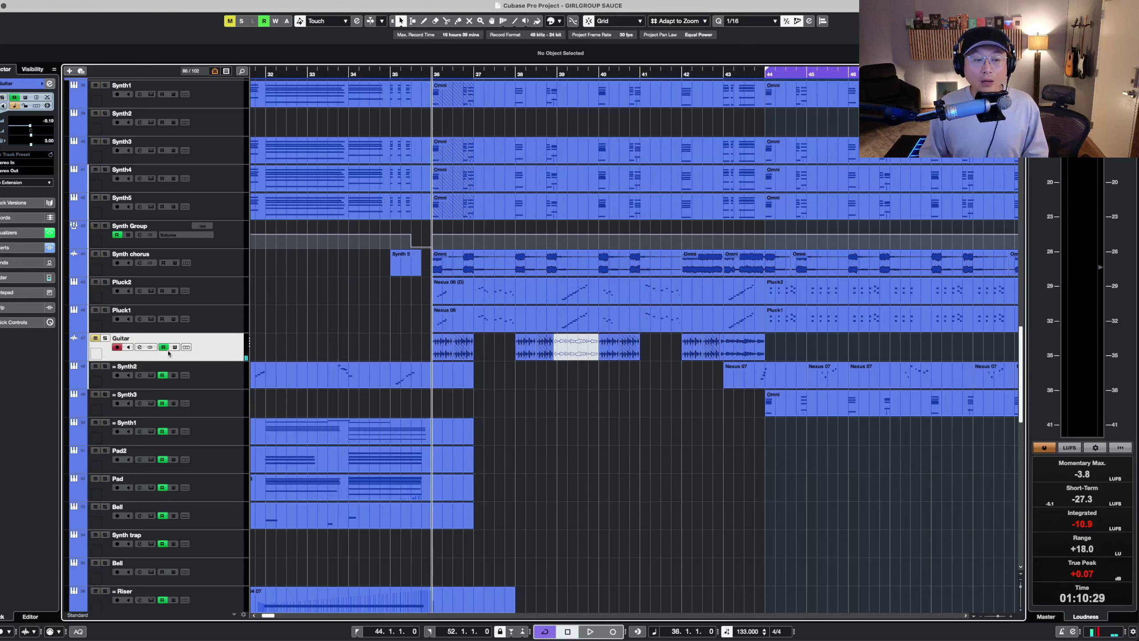
key(space)
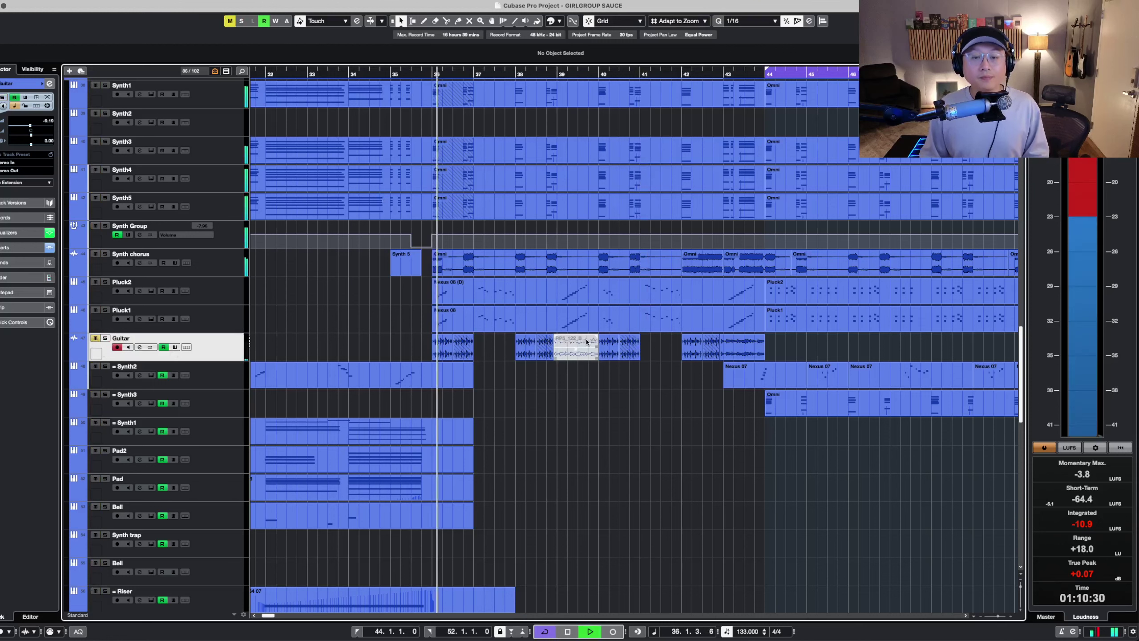
click(96, 338)
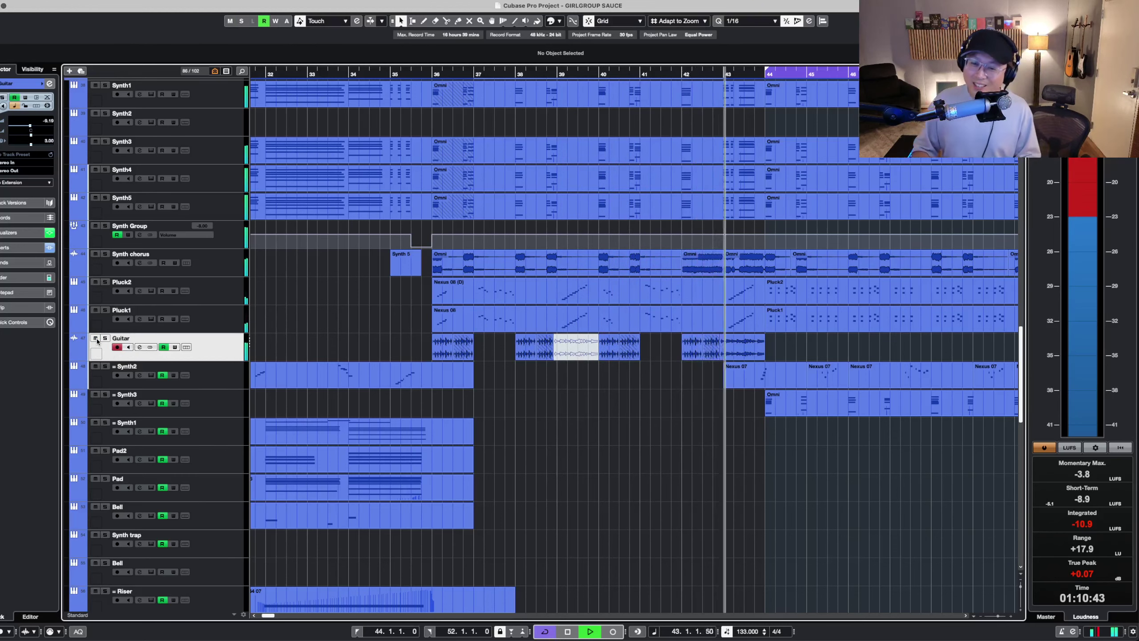
- Duplicate the Guitar track's events from bars 36 to 44 so they repeat from bar 44 to bar 52
key(g)
key(g)
key(g)
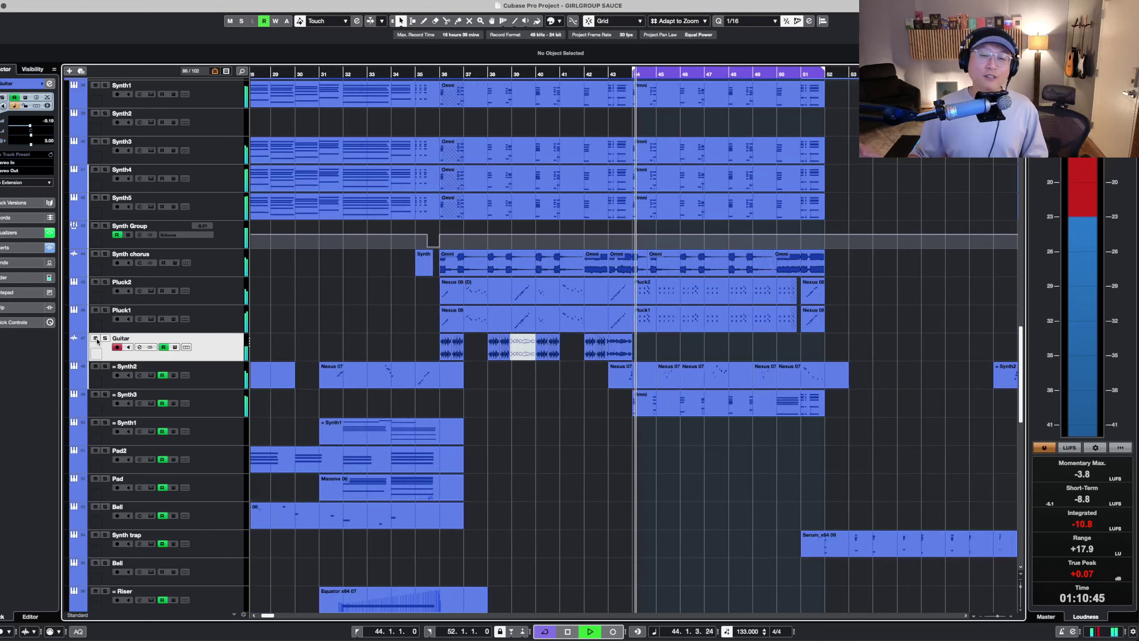
key(shift+g)
key(h)
key(h)
key(shift+h)
key(g)
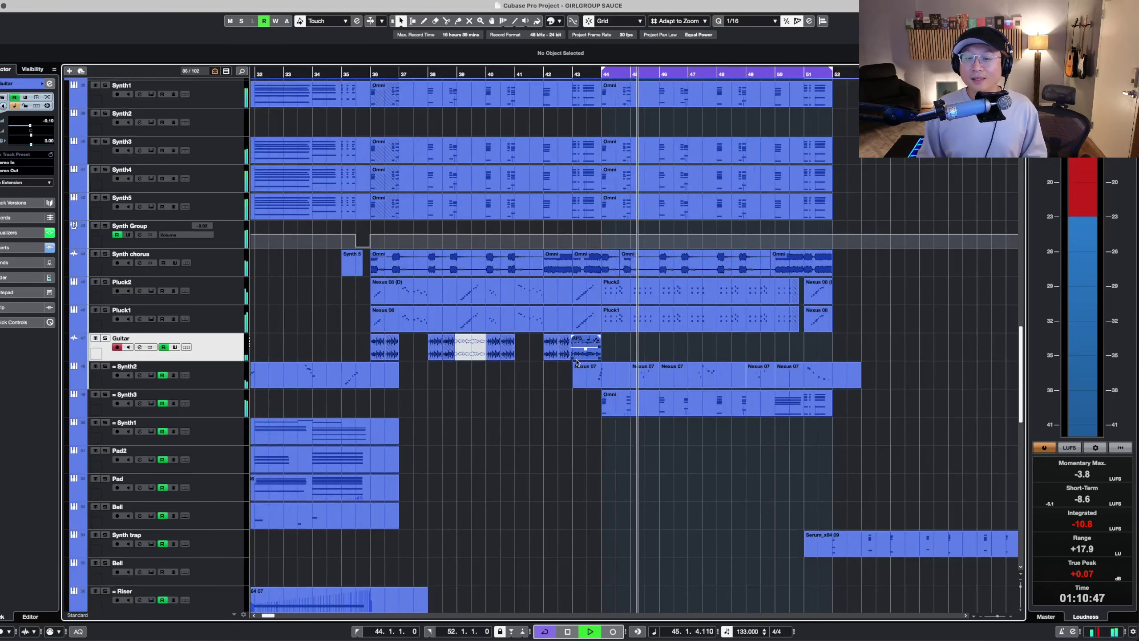
drag(663, 352, 343, 340)
key(super+d)
- Deselect the copied Guitar events, listen to them in the full mix and stop playback just before bar 52
key(h)
key(h)
key(h)
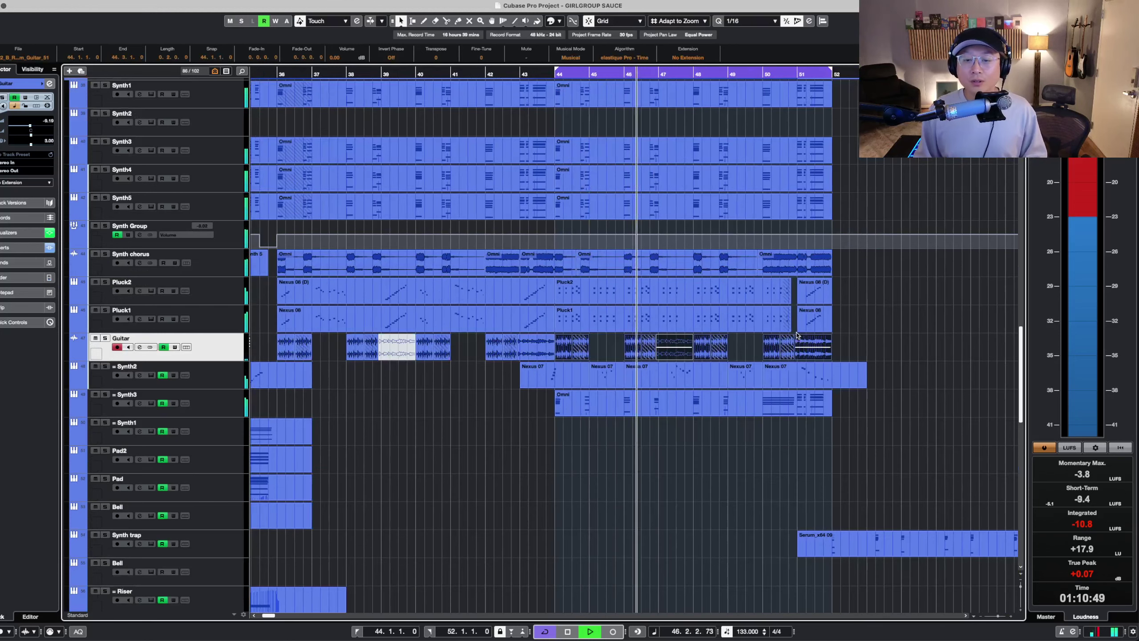
scroll(796, 334, down, 3)
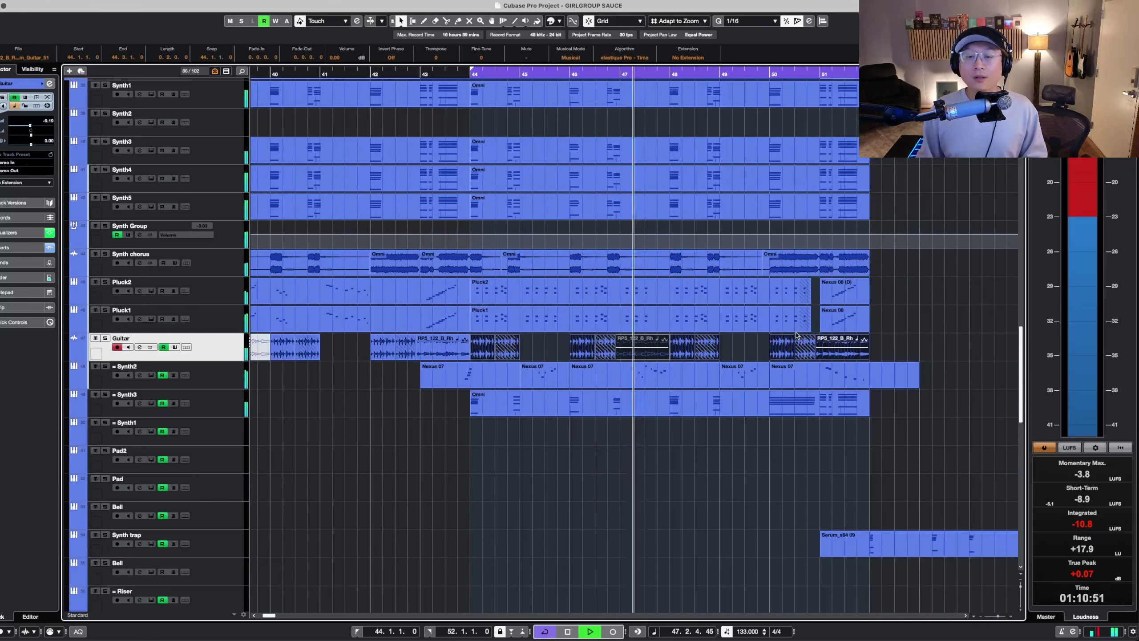
scroll(796, 334, down, 2)
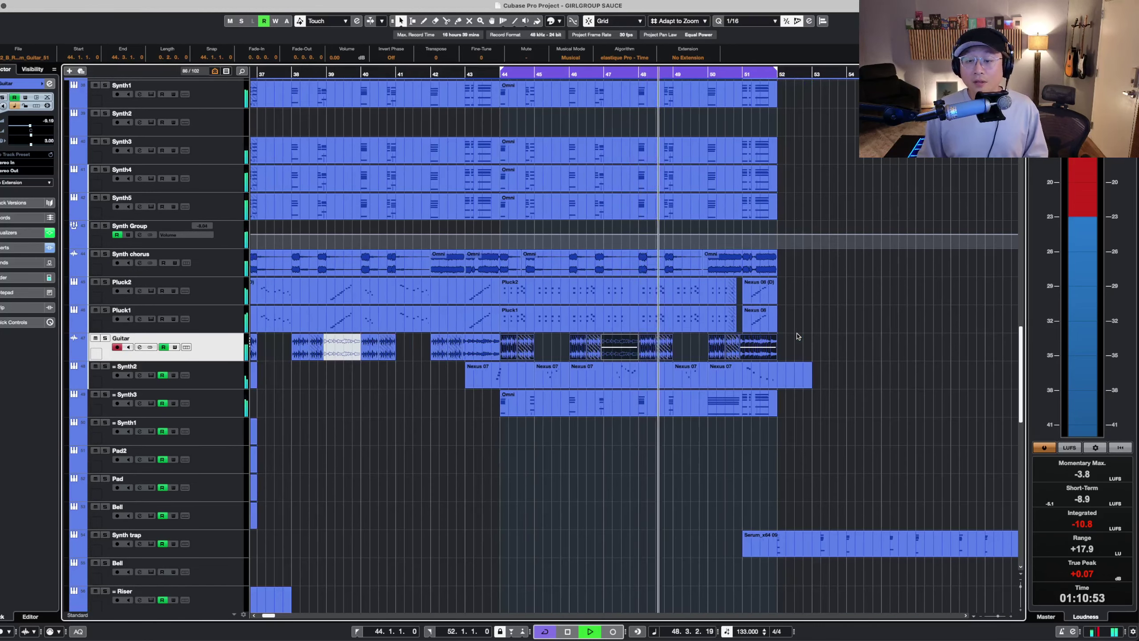
click(874, 324)
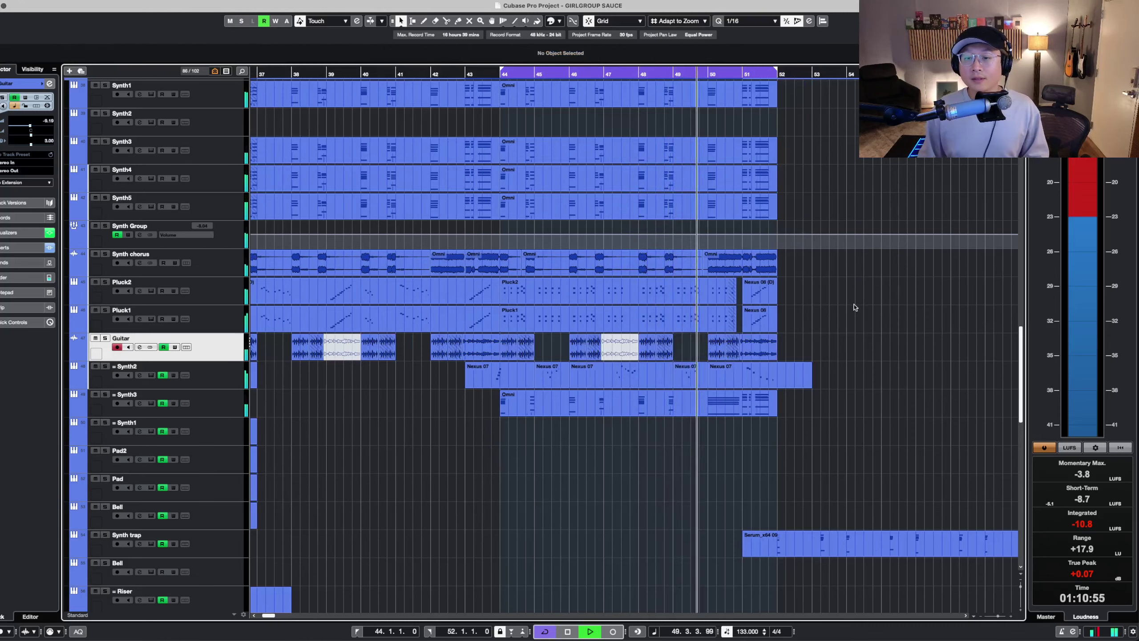
scroll(854, 307, up, 5)
scroll(854, 308, up, 5)
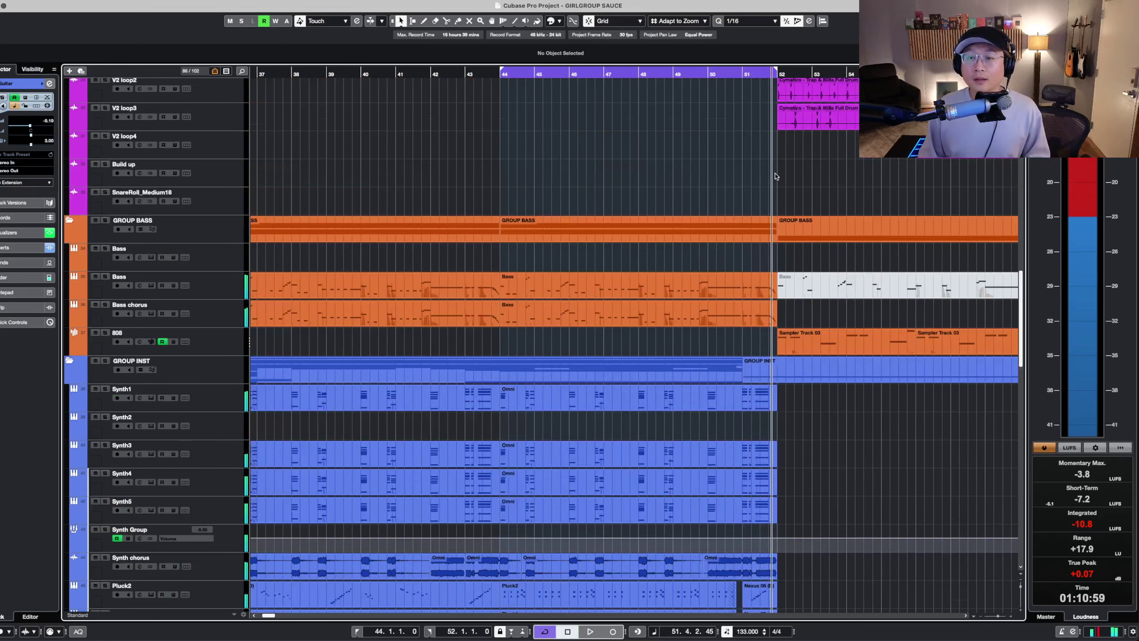
- Return the playhead to bar 36 at the start of the chorus, with the surrounding sections in view
key(shift+g)
key(g)
key(g)
key(g)
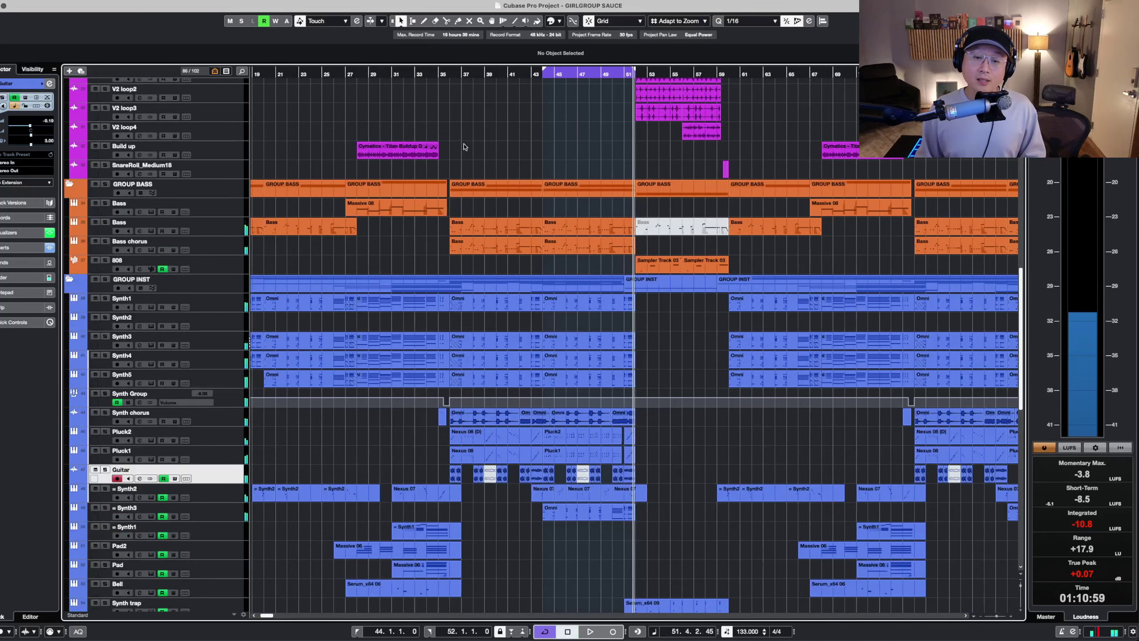
scroll(472, 164, down, 5)
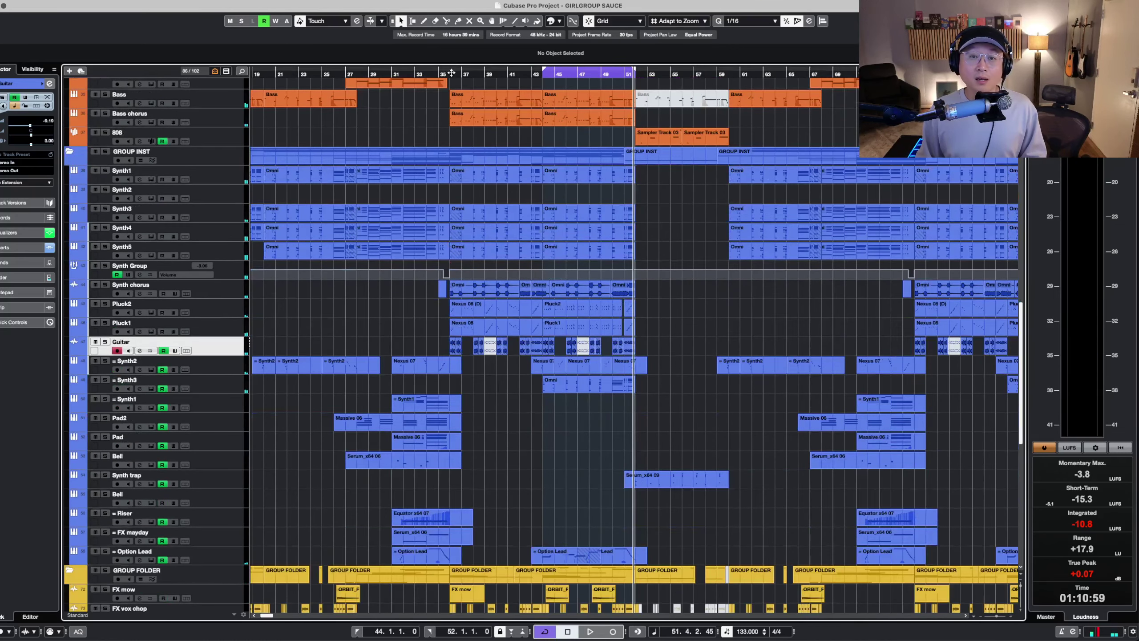
click(452, 73)
key(h)
key(h)
key(h)
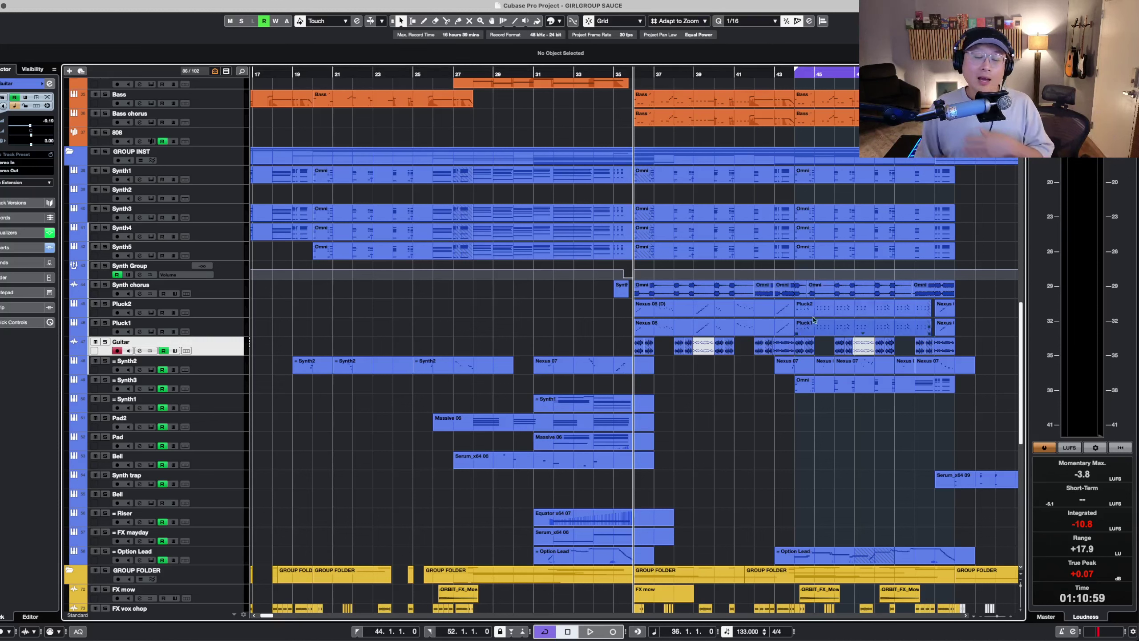
- Turn off the cycle over bars 44 to 52 and show the arrangement in a wide overview
click(837, 72)
key(g)
key(g)
key(g)
key(shift+g)
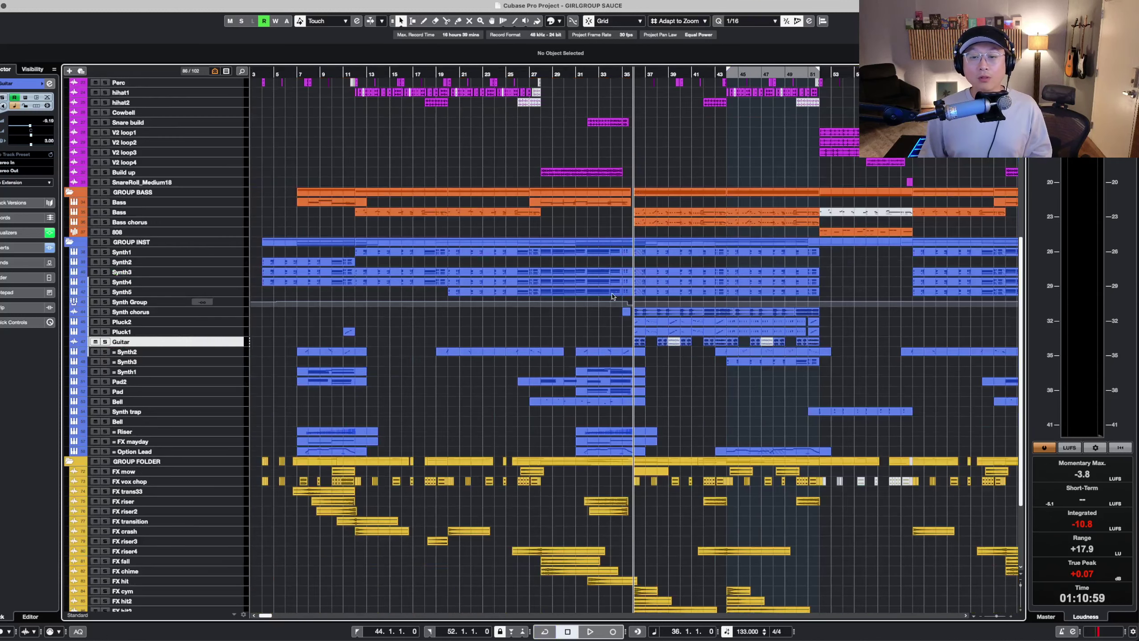
- Look over the whole arrangement, comparing the drum, bass, instrument and FX layers of its sections
scroll(586, 303, down, 1)
key(shift+h)
key(shift+h)
key(shift+h)
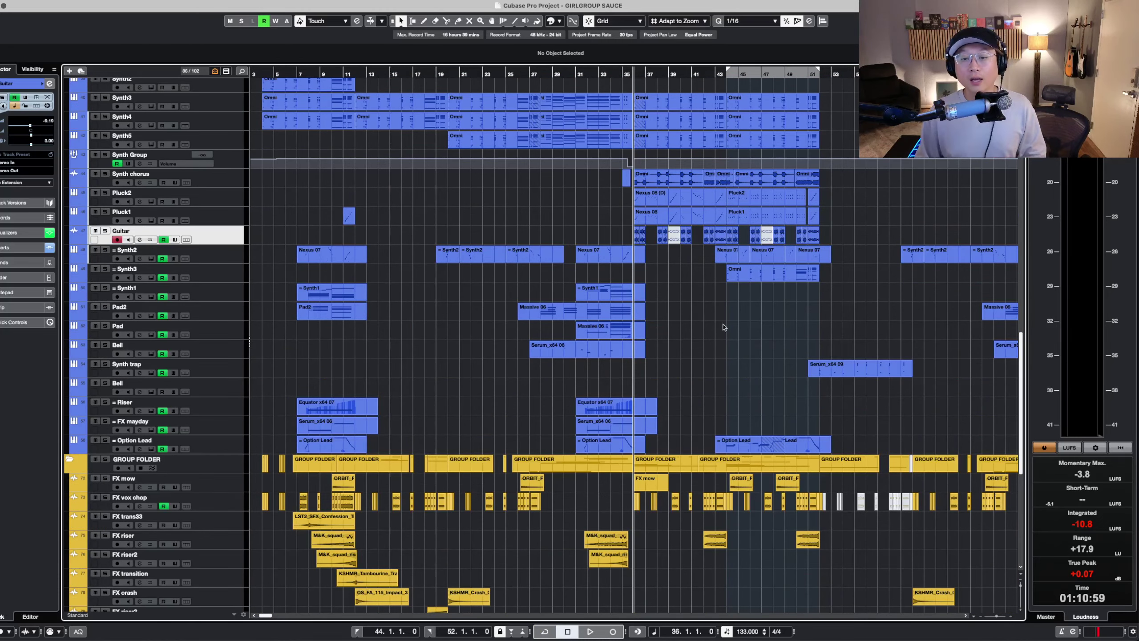
scroll(716, 321, up, 5)
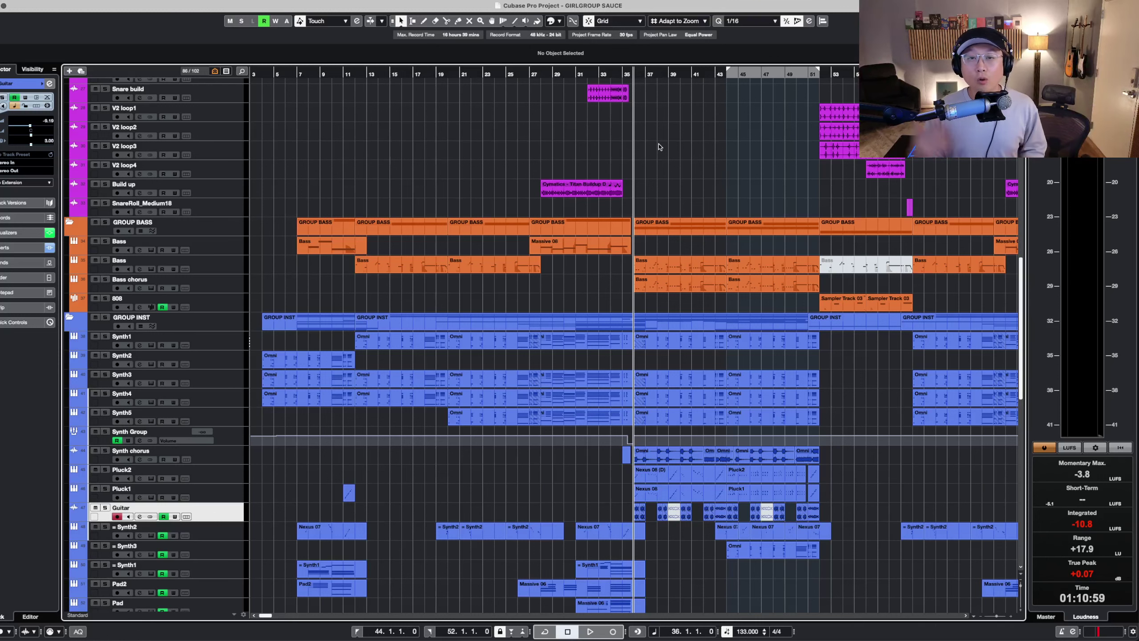
key(shift+g)
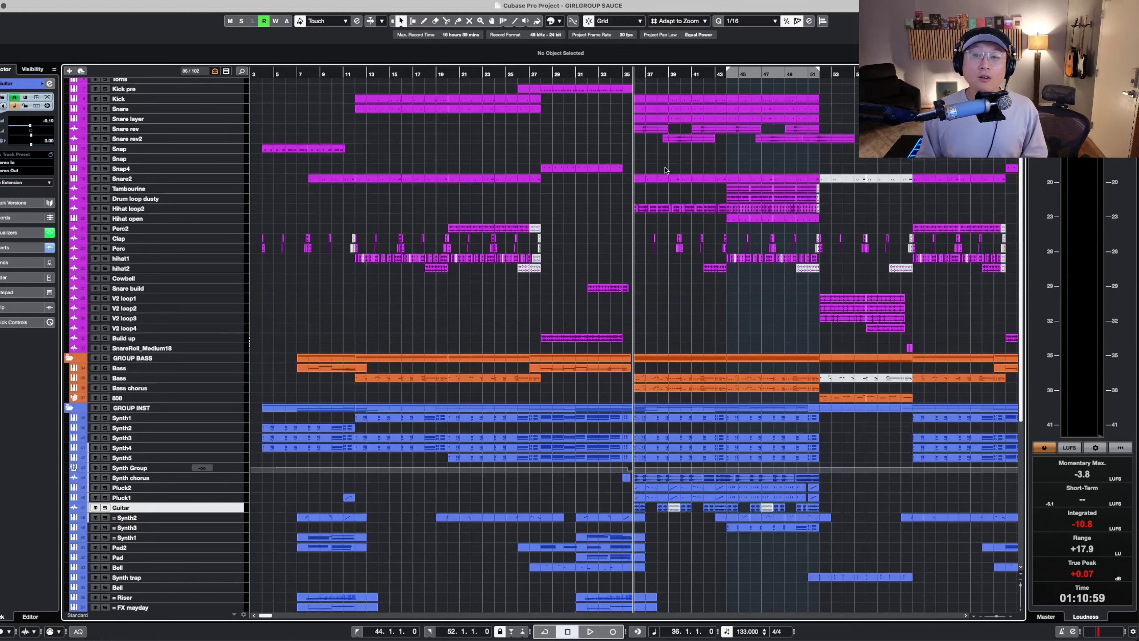
key(g)
key(g)
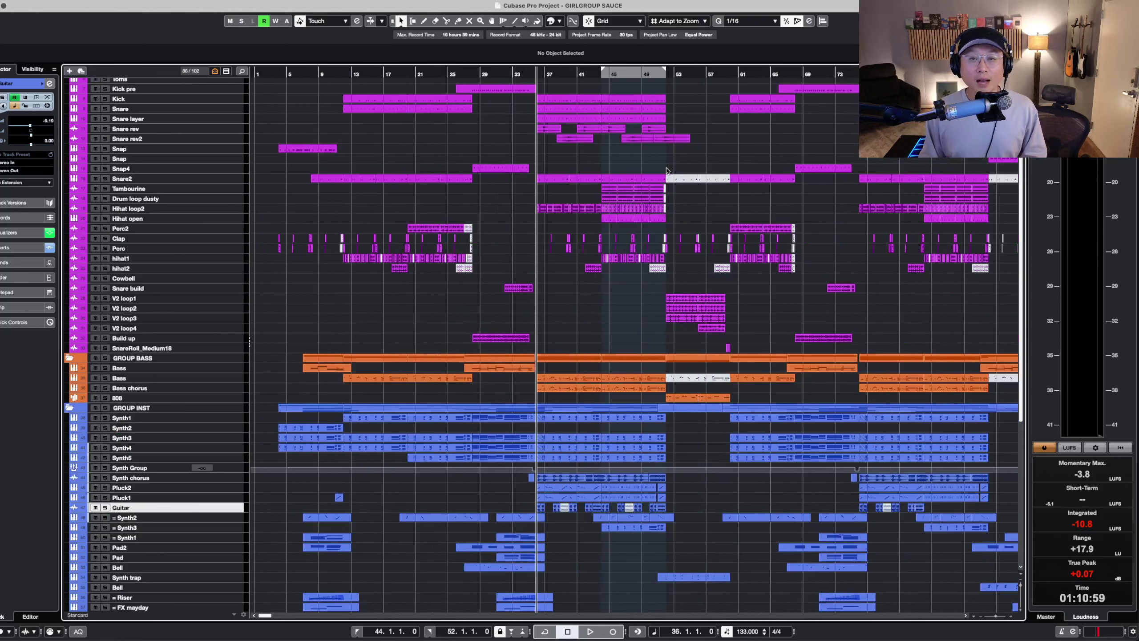